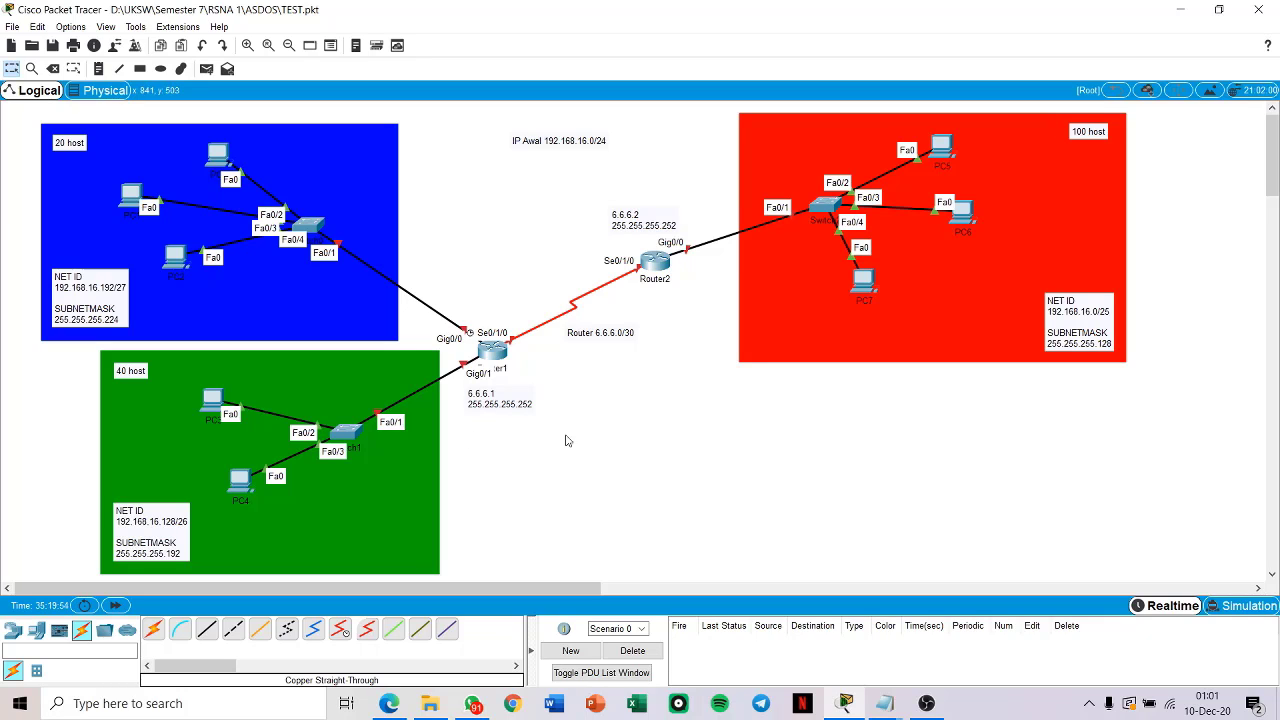
# Step: Examine the starting IP address note above the routers in the network topology
pyautogui.click(552, 143)
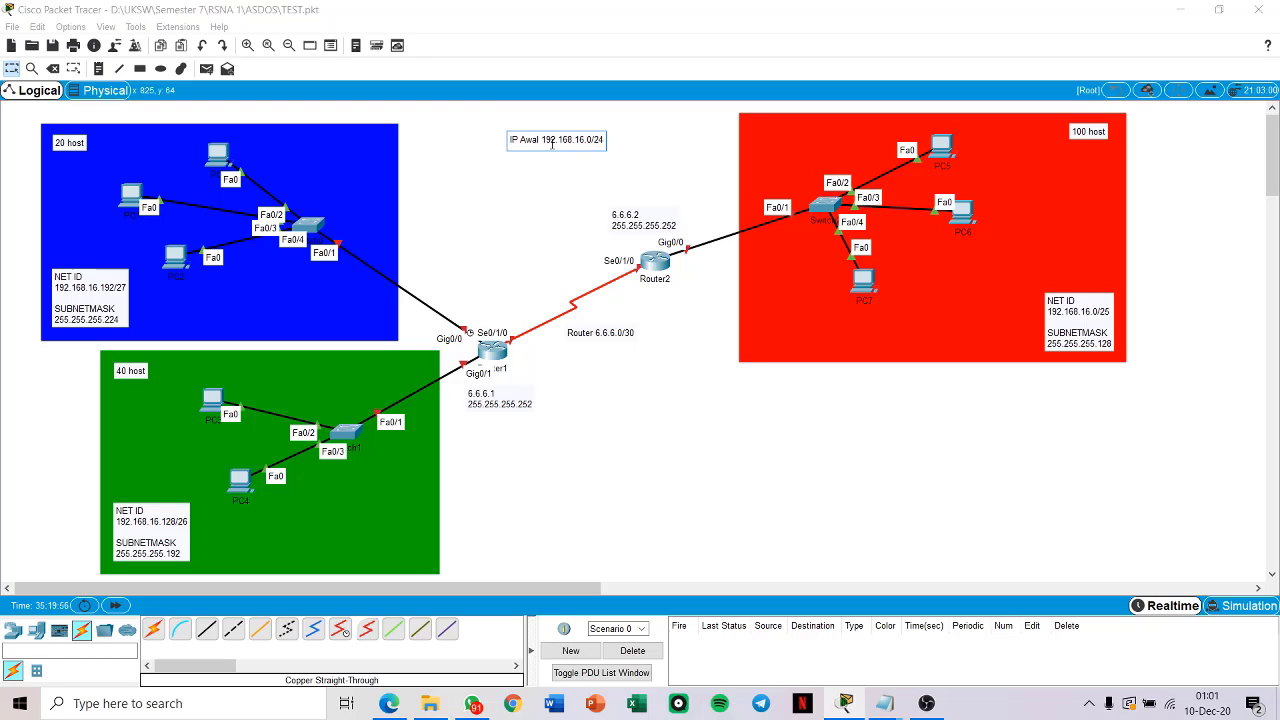
pyautogui.moveTo(542, 141); pyautogui.dragTo(612, 144)
pyautogui.click(646, 151)
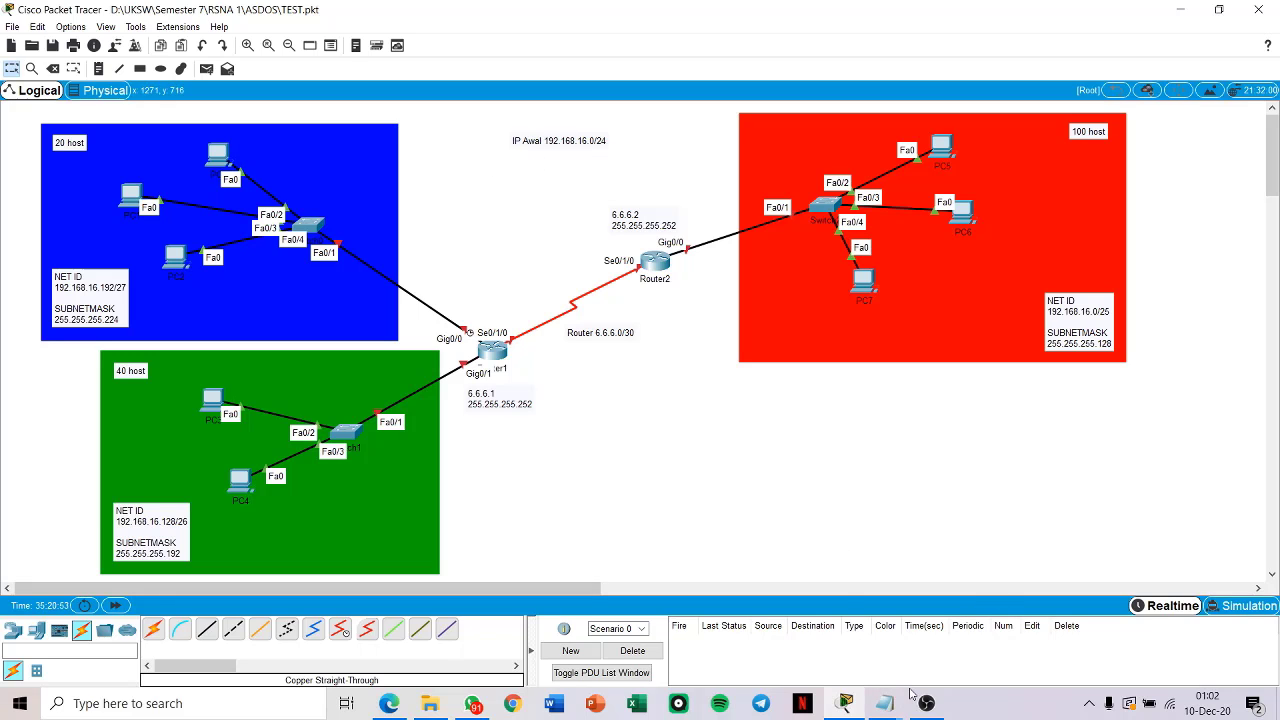
# Step: Switch to the Notepad calculation file and review the host and valid-host calculations for the red network (MERAH)
pyautogui.moveTo(890, 703)
pyautogui.click(866, 675)
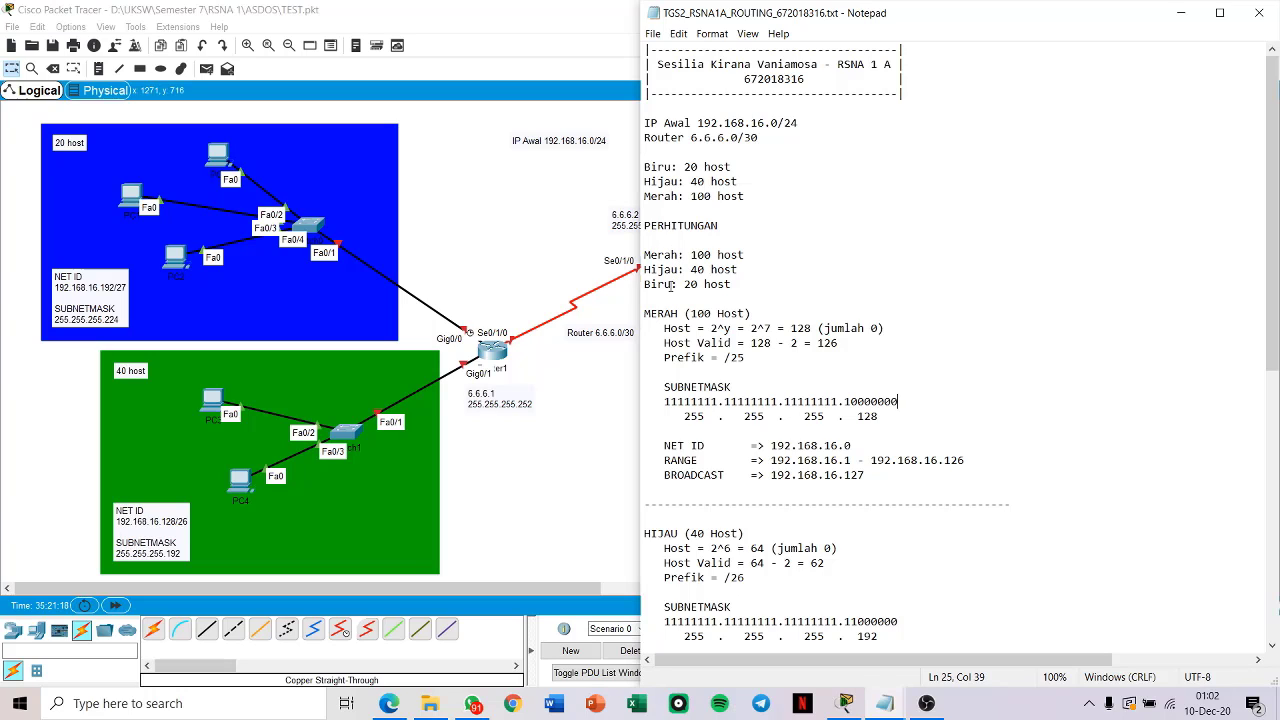
pyautogui.scroll(-3, 785, 293)
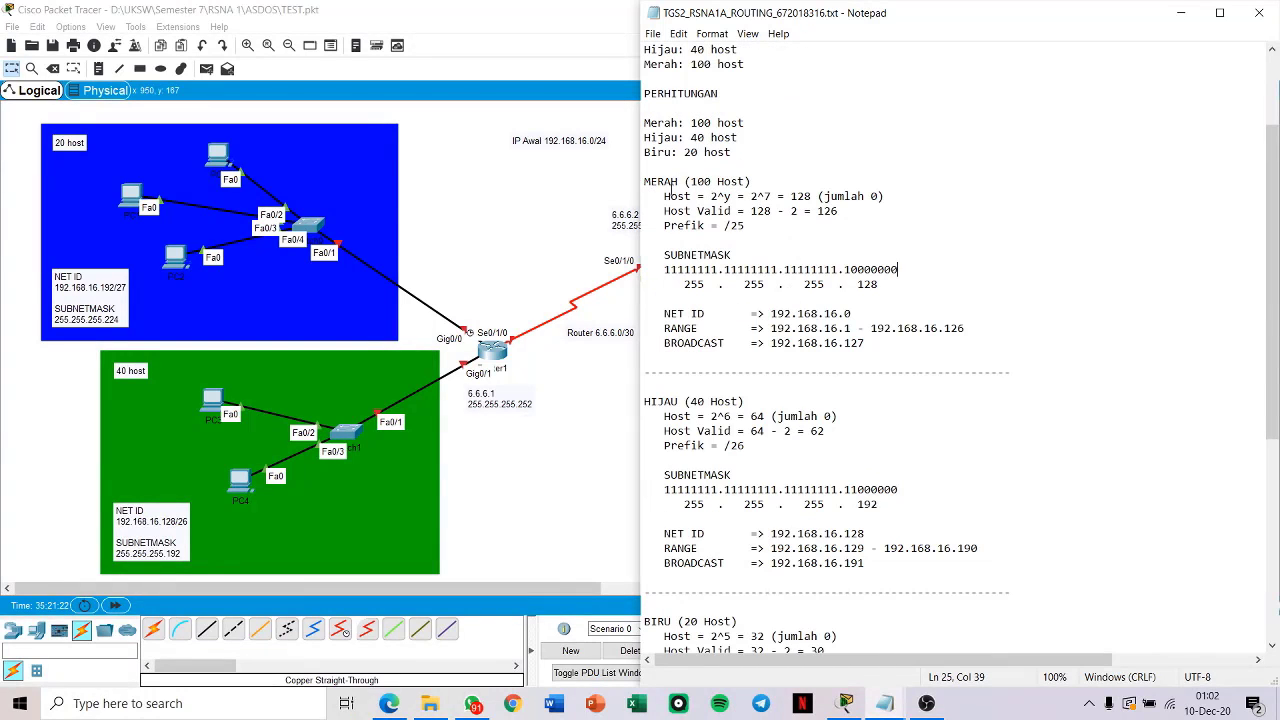
pyautogui.moveTo(663, 196); pyautogui.dragTo(893, 196)
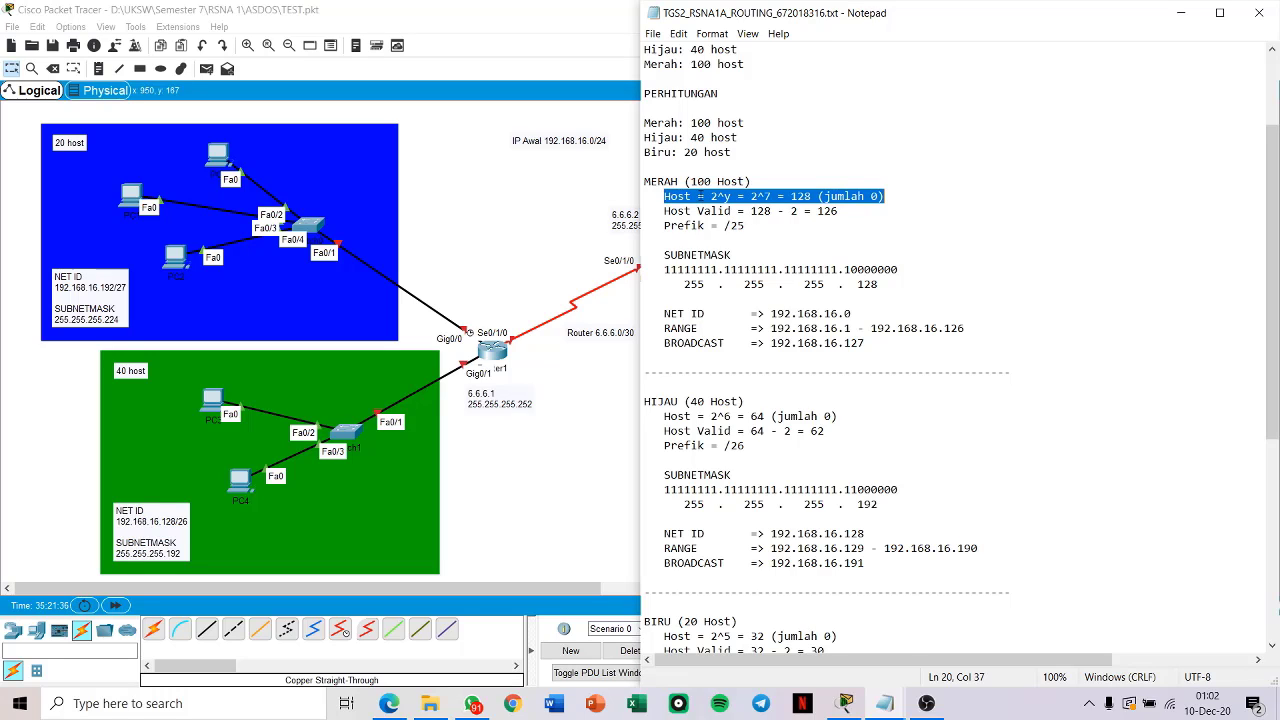
pyautogui.click(731, 197)
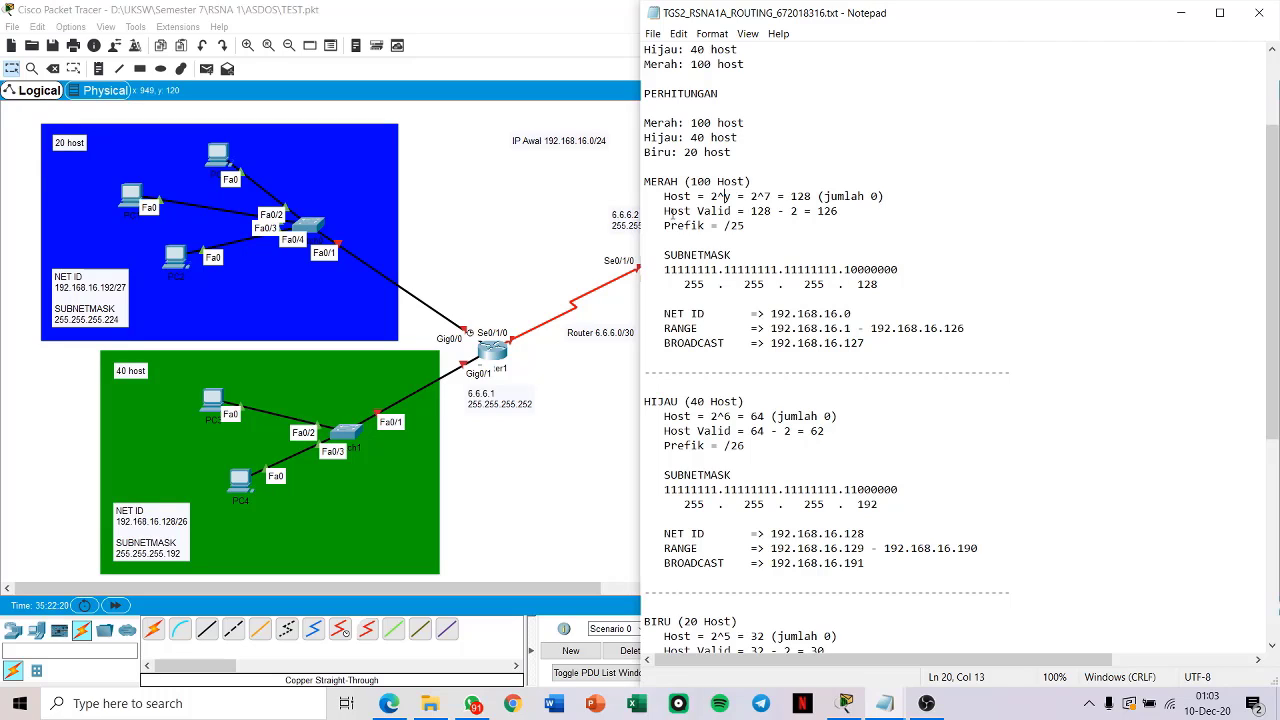
pyautogui.moveTo(665, 211); pyautogui.dragTo(846, 211)
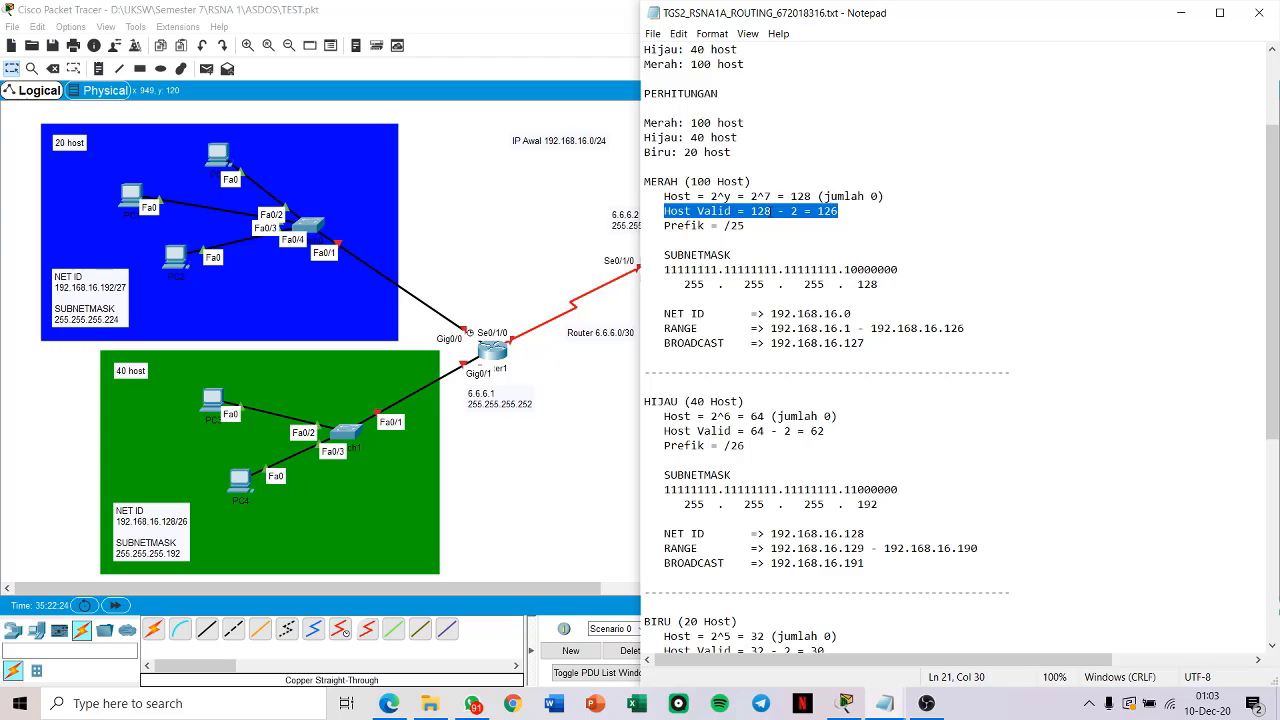
pyautogui.click(771, 211)
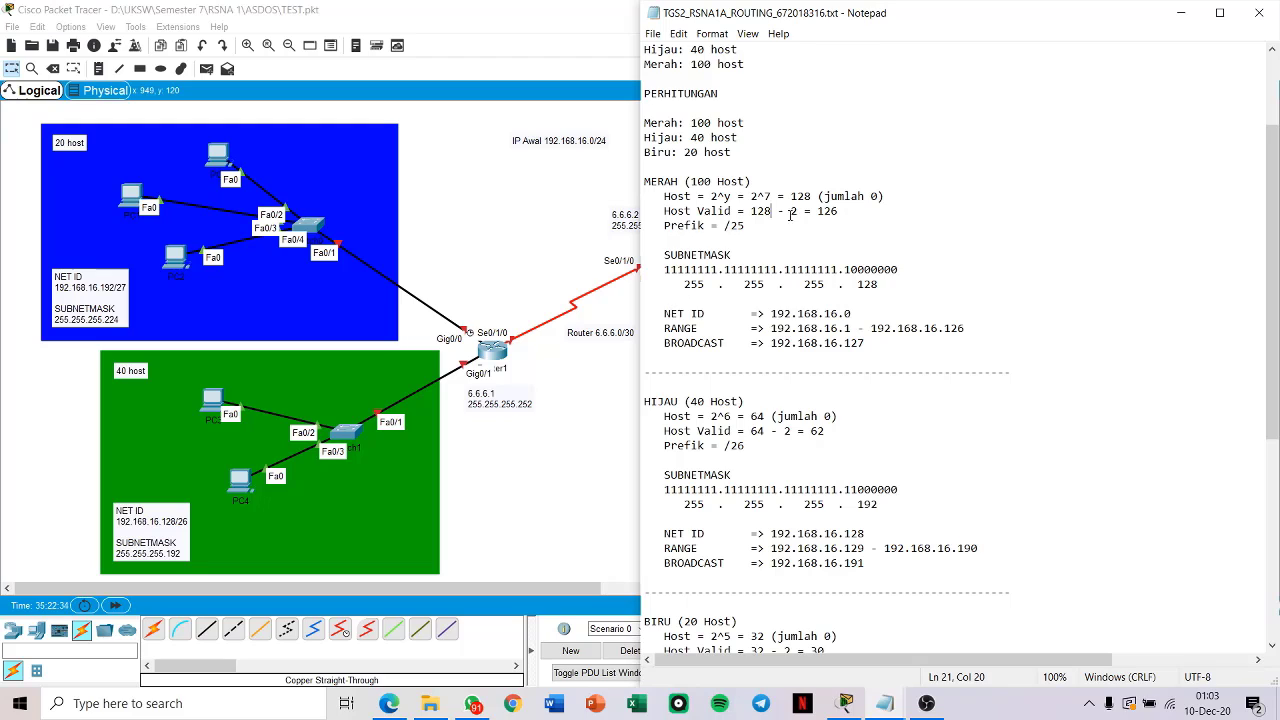
# Step: Review the red network's prefix and its subnet mask in binary and decimal form
pyautogui.moveTo(664, 314); pyautogui.dragTo(724, 343)
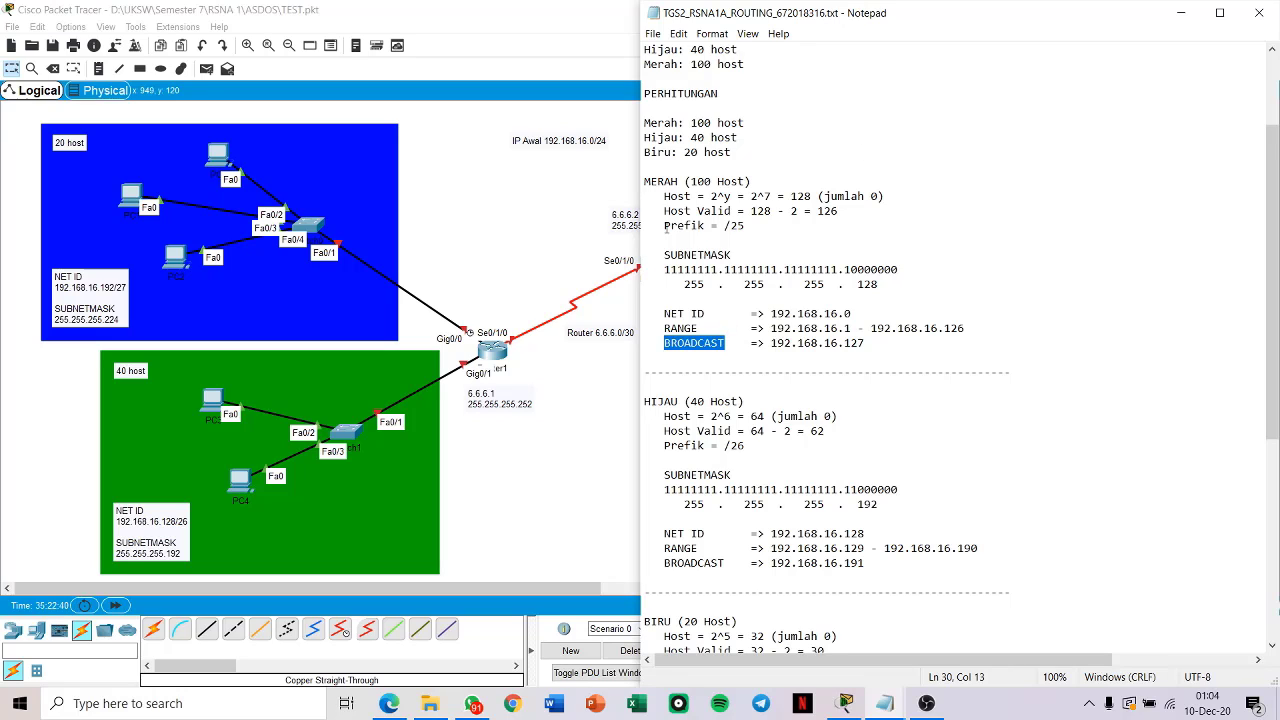
pyautogui.moveTo(666, 227); pyautogui.dragTo(793, 222)
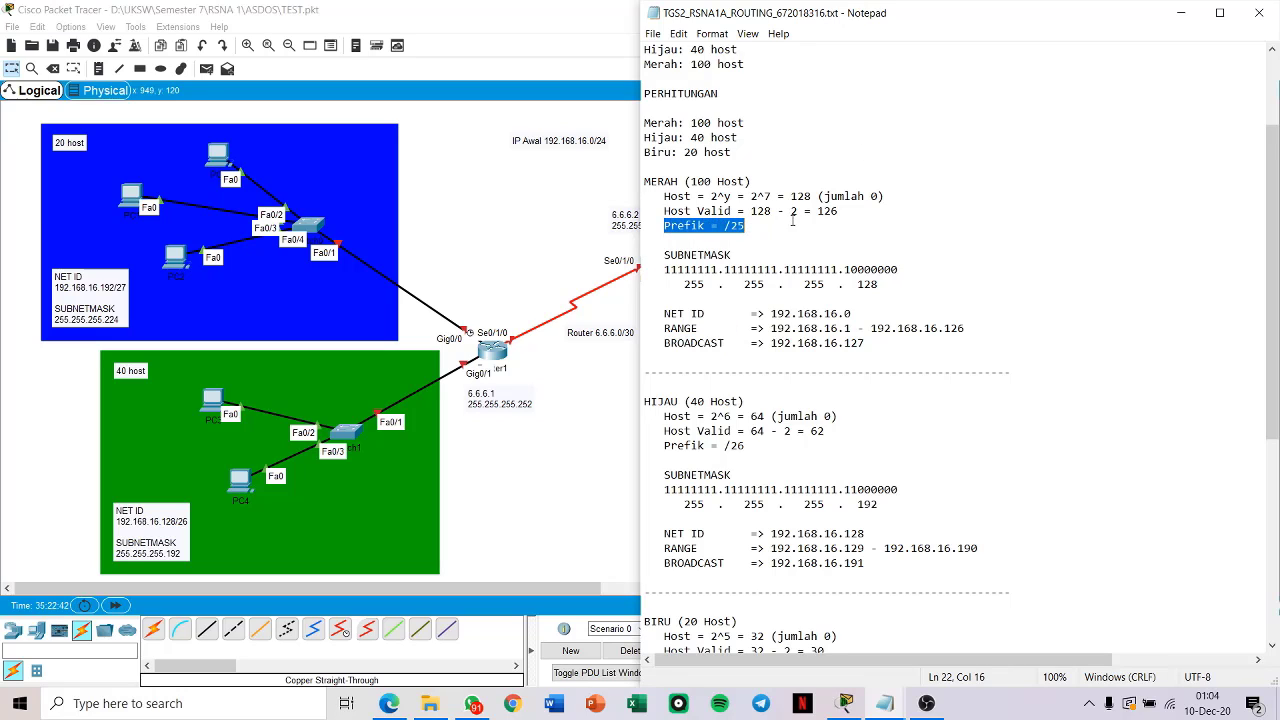
pyautogui.press('Down')
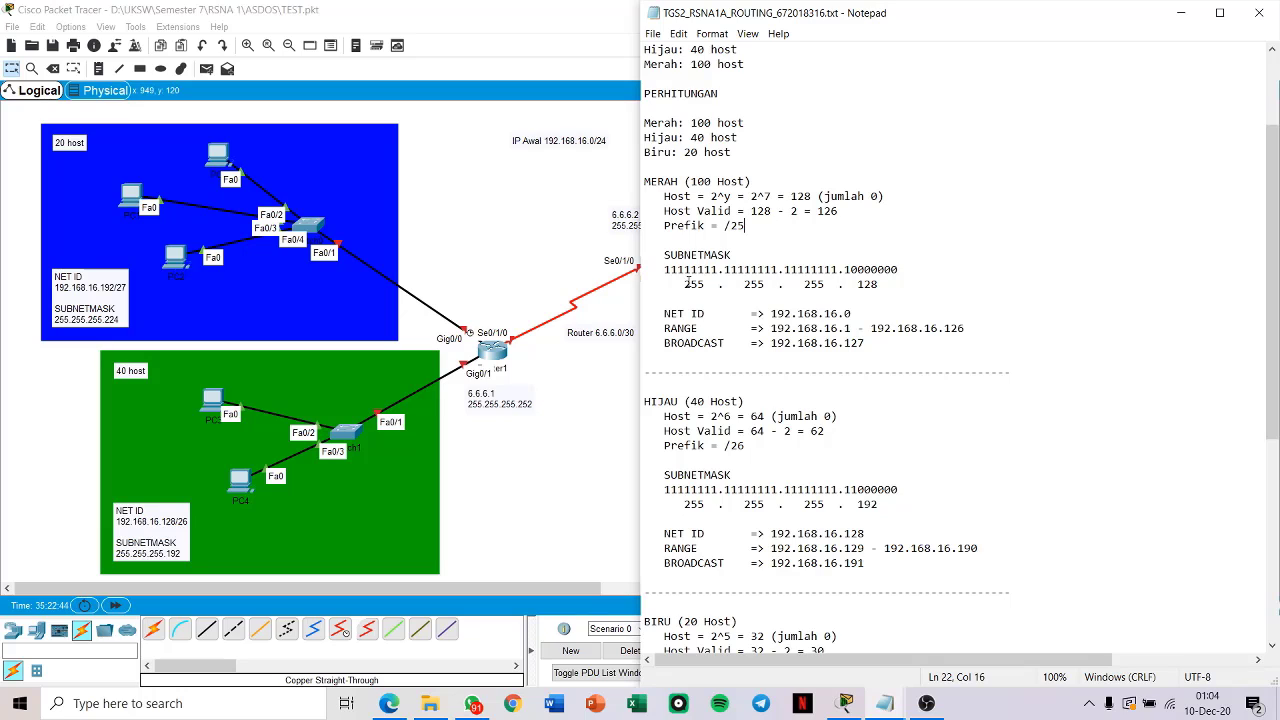
pyautogui.click(665, 270)
pyautogui.moveTo(664, 270); pyautogui.dragTo(851, 270)
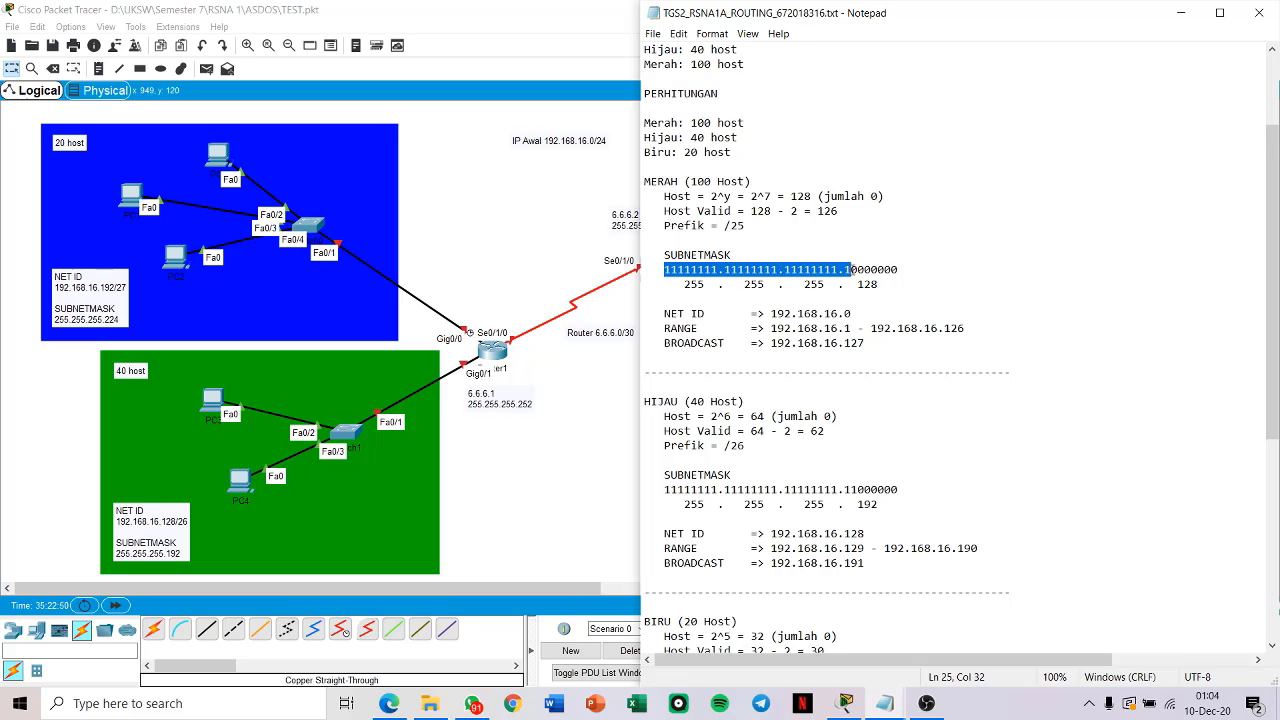
pyautogui.click(898, 269)
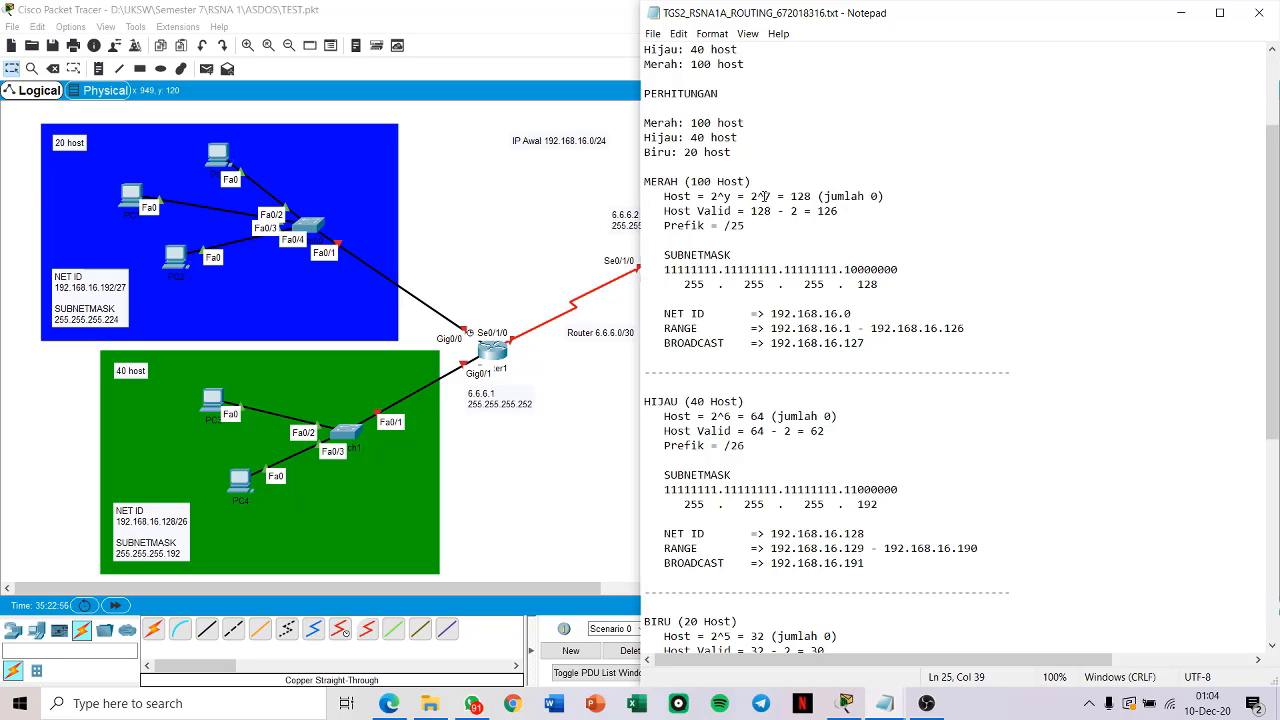
pyautogui.moveTo(665, 269); pyautogui.dragTo(850, 269)
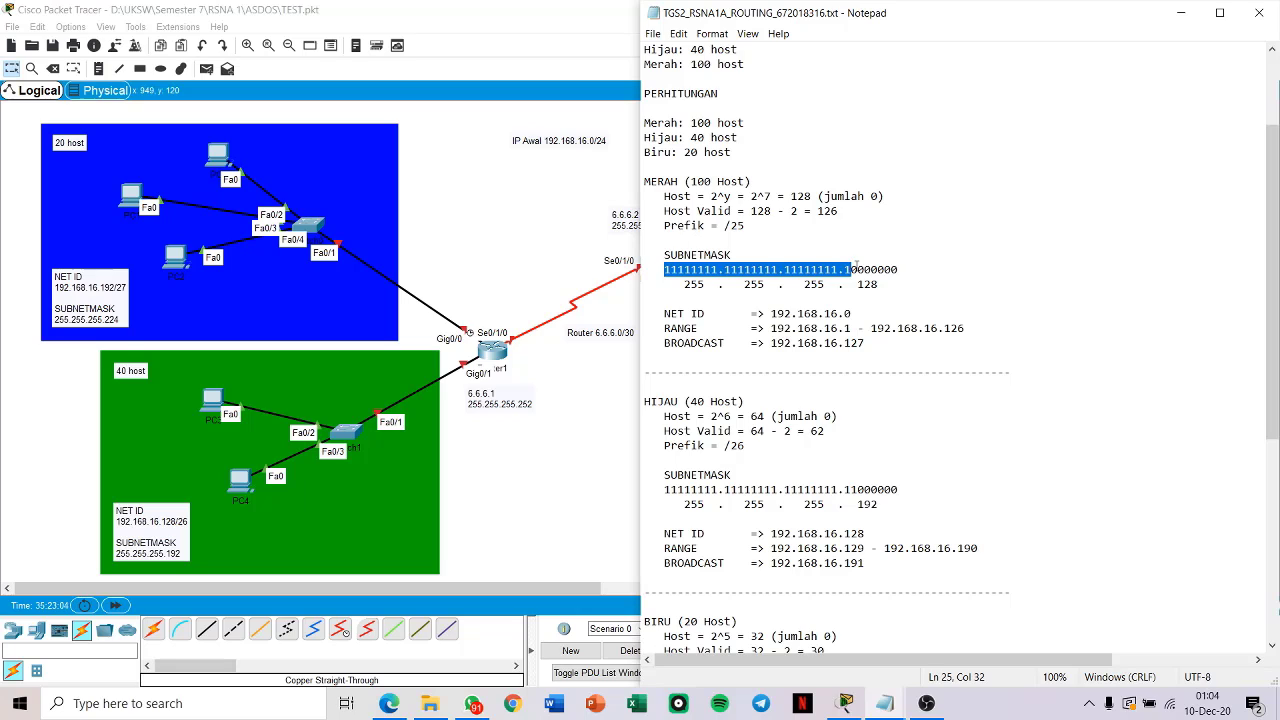
pyautogui.moveTo(665, 269); pyautogui.dragTo(900, 269)
pyautogui.click(884, 291)
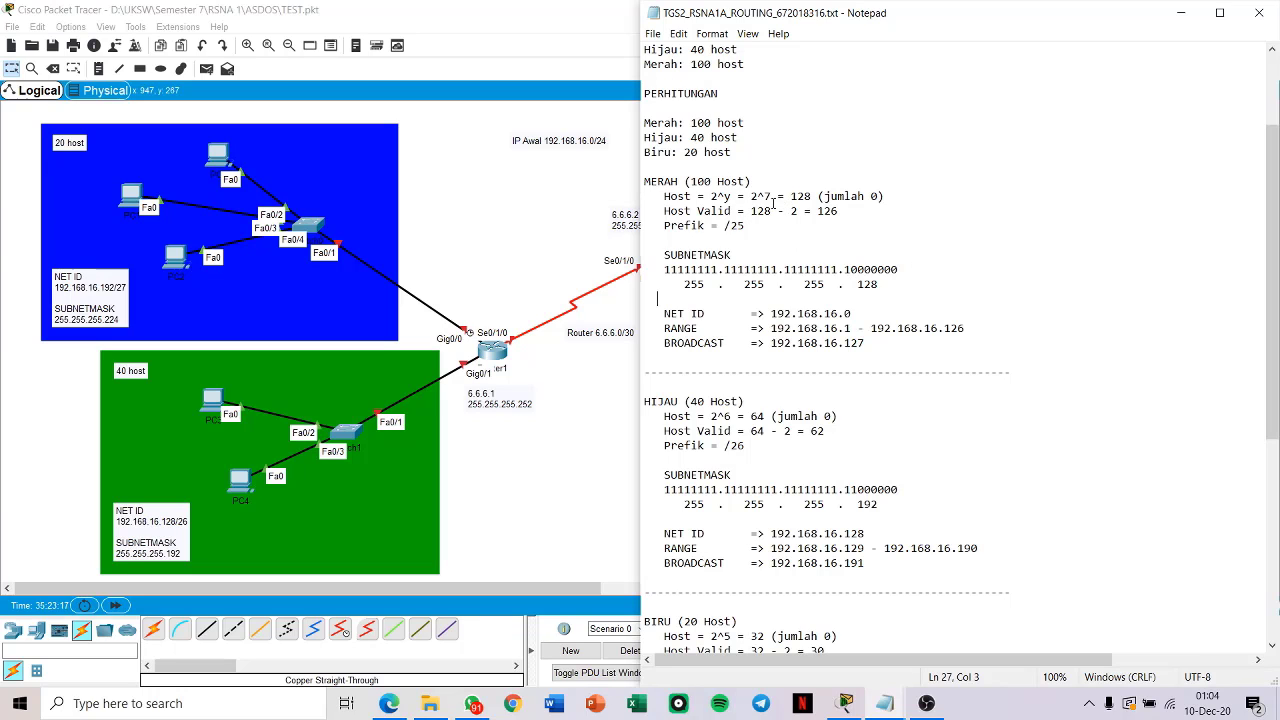
pyautogui.click(684, 285)
pyautogui.moveTo(684, 285); pyautogui.dragTo(882, 285)
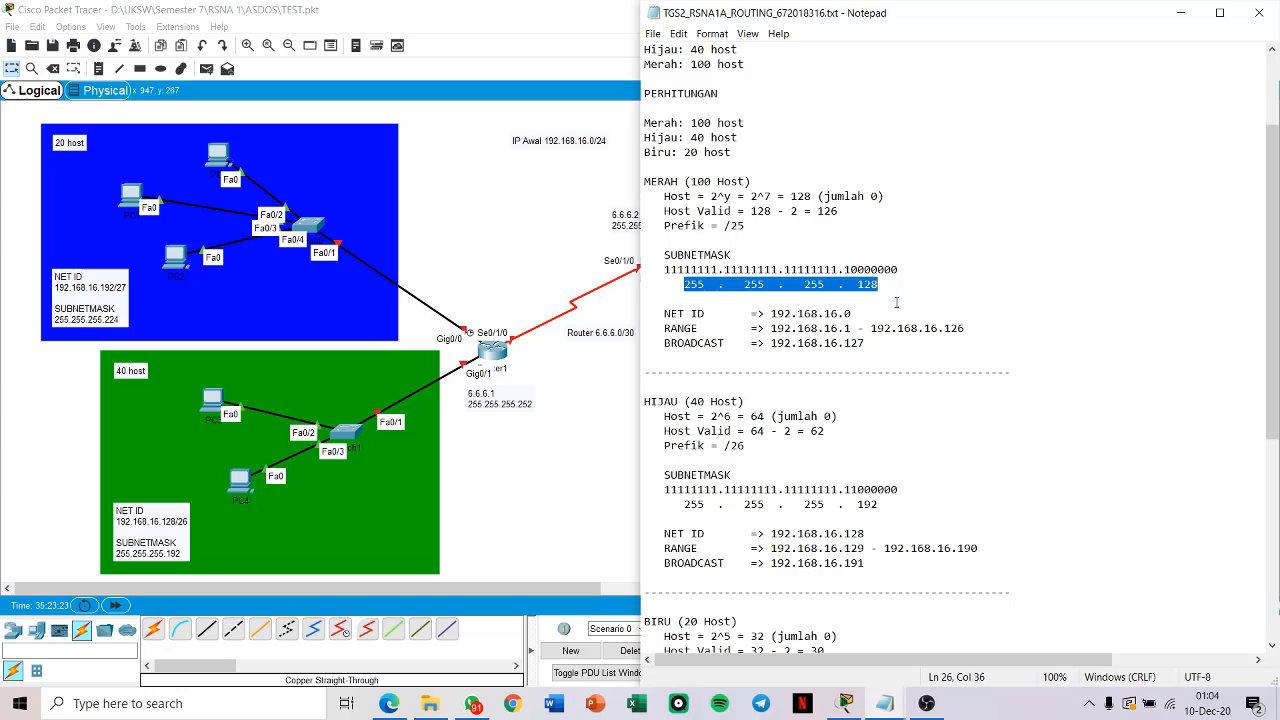
# Step: Compare the red network's net ID with the starting IP, and examine its address range and broadcast address
pyautogui.click(856, 314)
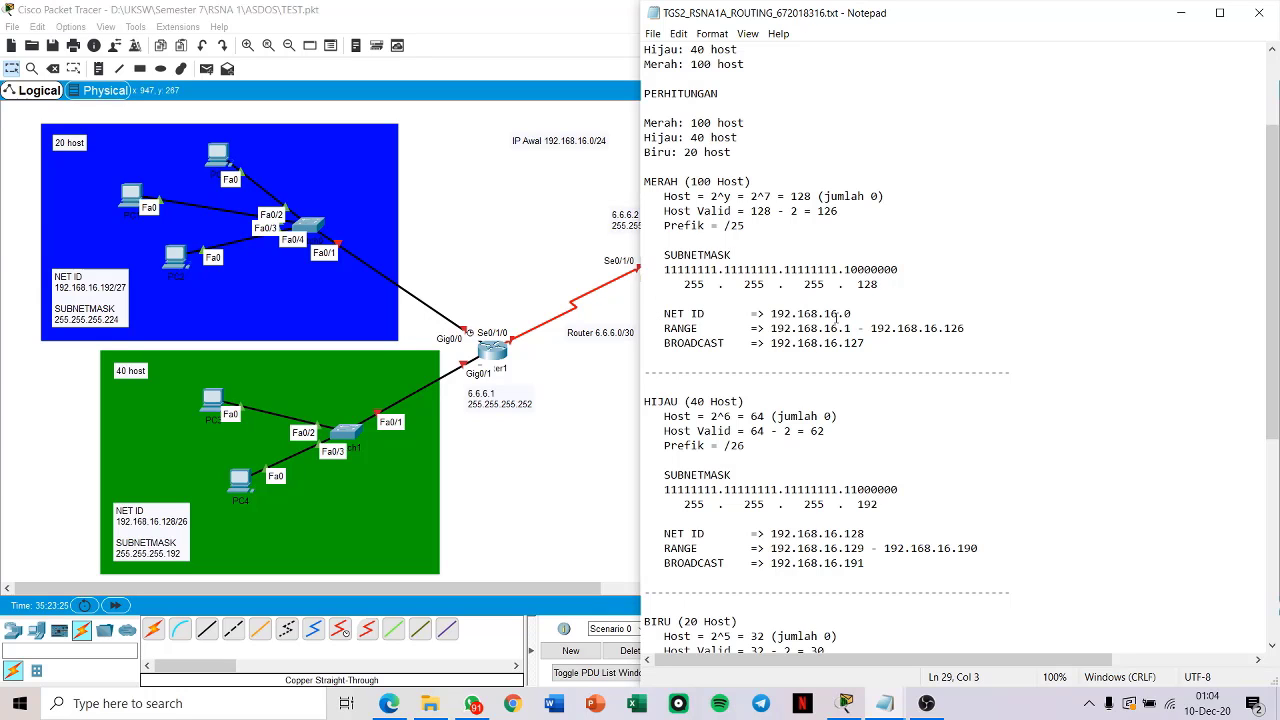
pyautogui.scroll(3, 856, 314)
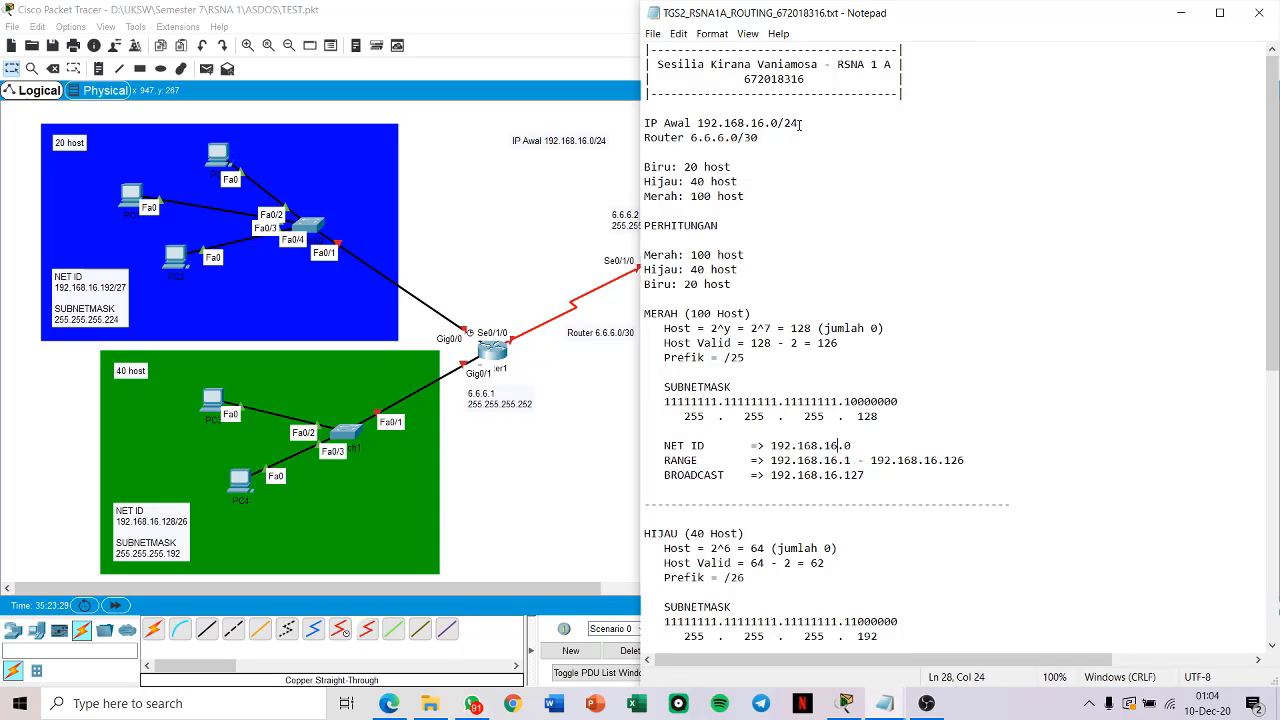
pyautogui.moveTo(779, 123); pyautogui.dragTo(698, 123)
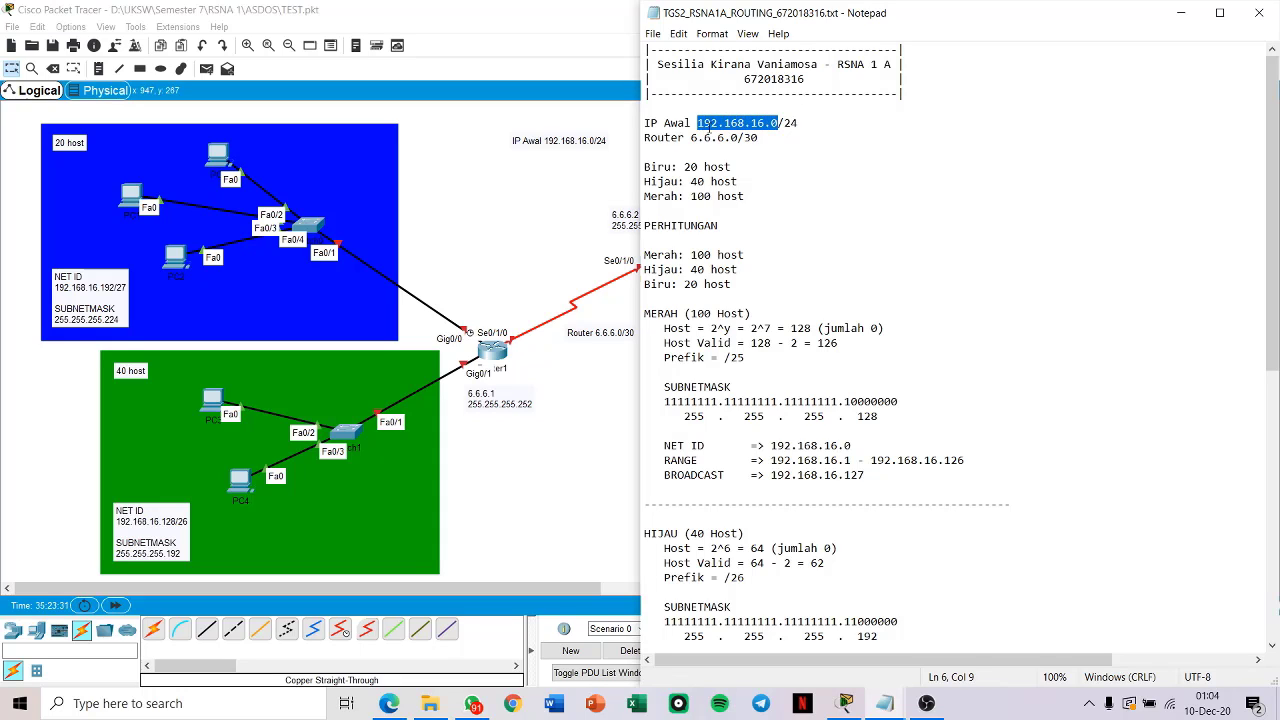
pyautogui.scroll(-2, 709, 397)
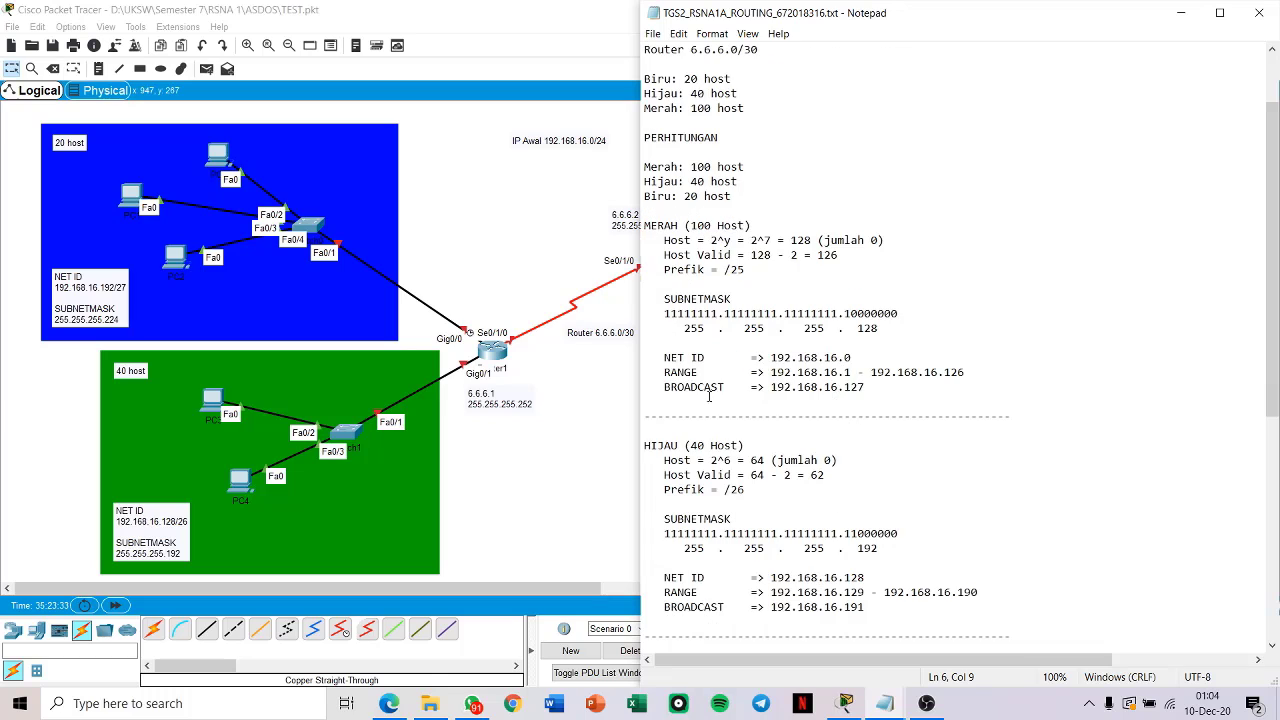
pyautogui.click(664, 371)
pyautogui.click(851, 372)
pyautogui.click(968, 371)
pyautogui.moveTo(838, 257); pyautogui.dragTo(817, 257)
pyautogui.click(852, 253)
pyautogui.moveTo(969, 375)
pyautogui.mouseDown()
pyautogui.moveTo(920, 373)
pyautogui.moveTo(945, 372)
pyautogui.mouseUp()
pyautogui.click(871, 390)
# Step: Review the green network's (HIJAU) prefix and its binary and decimal subnet mask
pyautogui.scroll(-4, 778, 303)
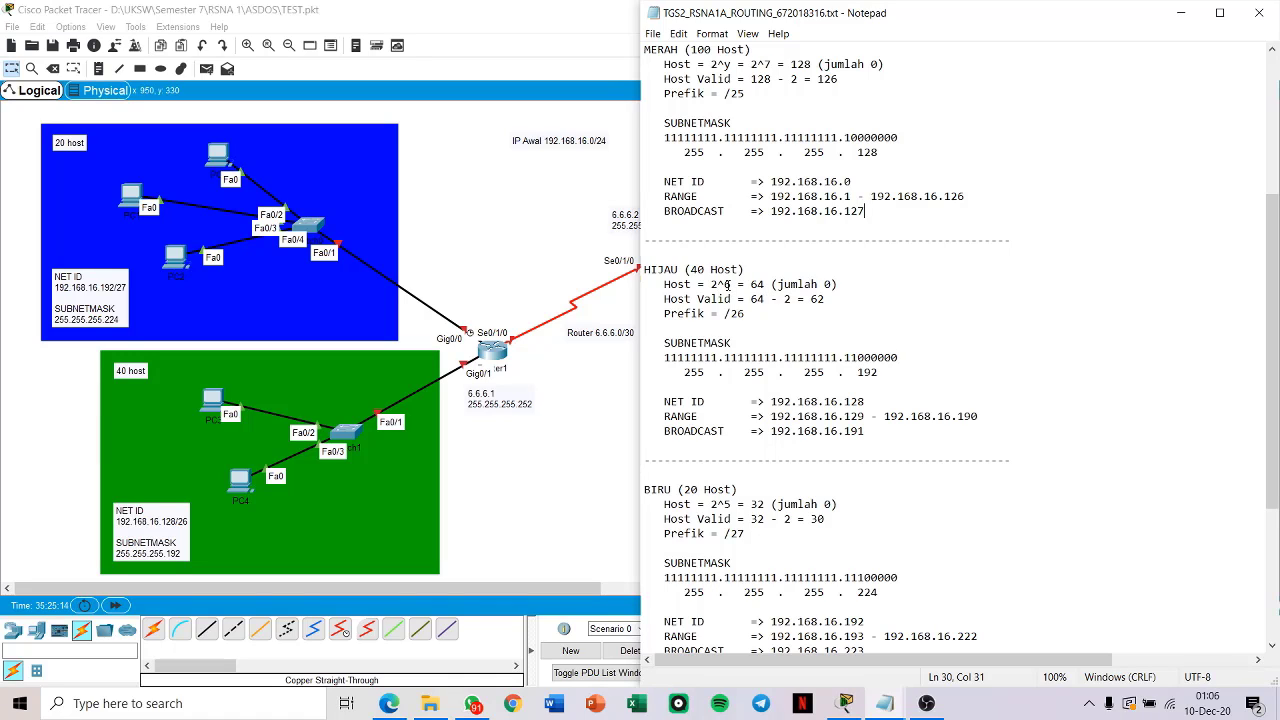
pyautogui.moveTo(856, 357); pyautogui.dragTo(902, 360)
pyautogui.moveTo(731, 313); pyautogui.dragTo(745, 314)
pyautogui.moveTo(666, 359); pyautogui.dragTo(687, 376)
pyautogui.click(886, 358)
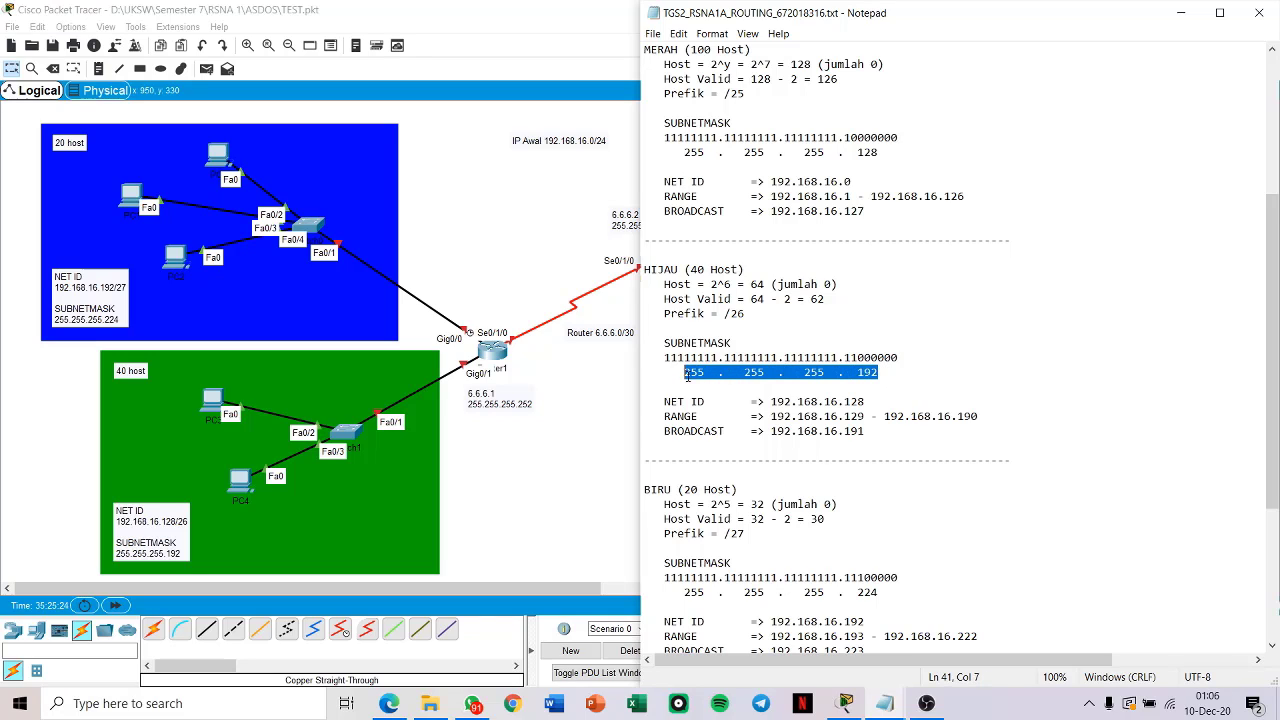
pyautogui.click(725, 374)
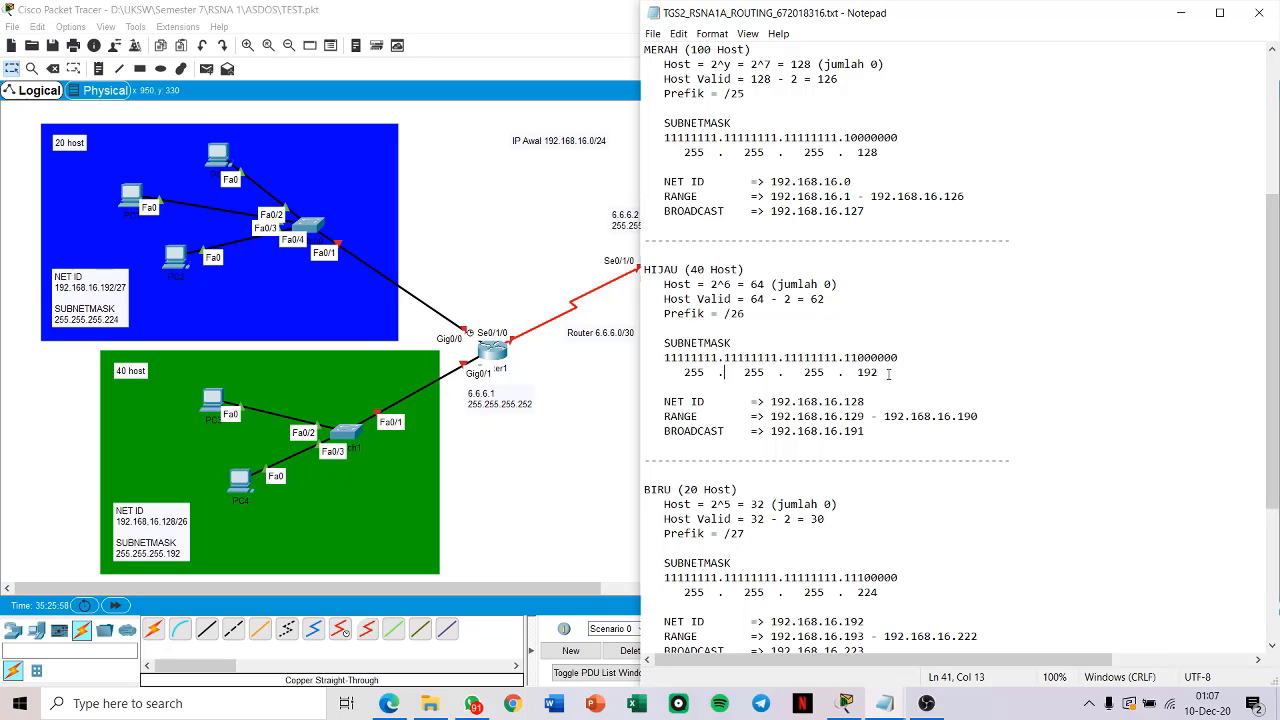
pyautogui.moveTo(858, 357); pyautogui.dragTo(899, 357)
pyautogui.moveTo(844, 358); pyautogui.dragTo(858, 358)
pyautogui.click(857, 358)
# Step: Examine the green network's net ID and the first and last addresses of its range
pyautogui.click(665, 403)
pyautogui.scroll(-1, 904, 416)
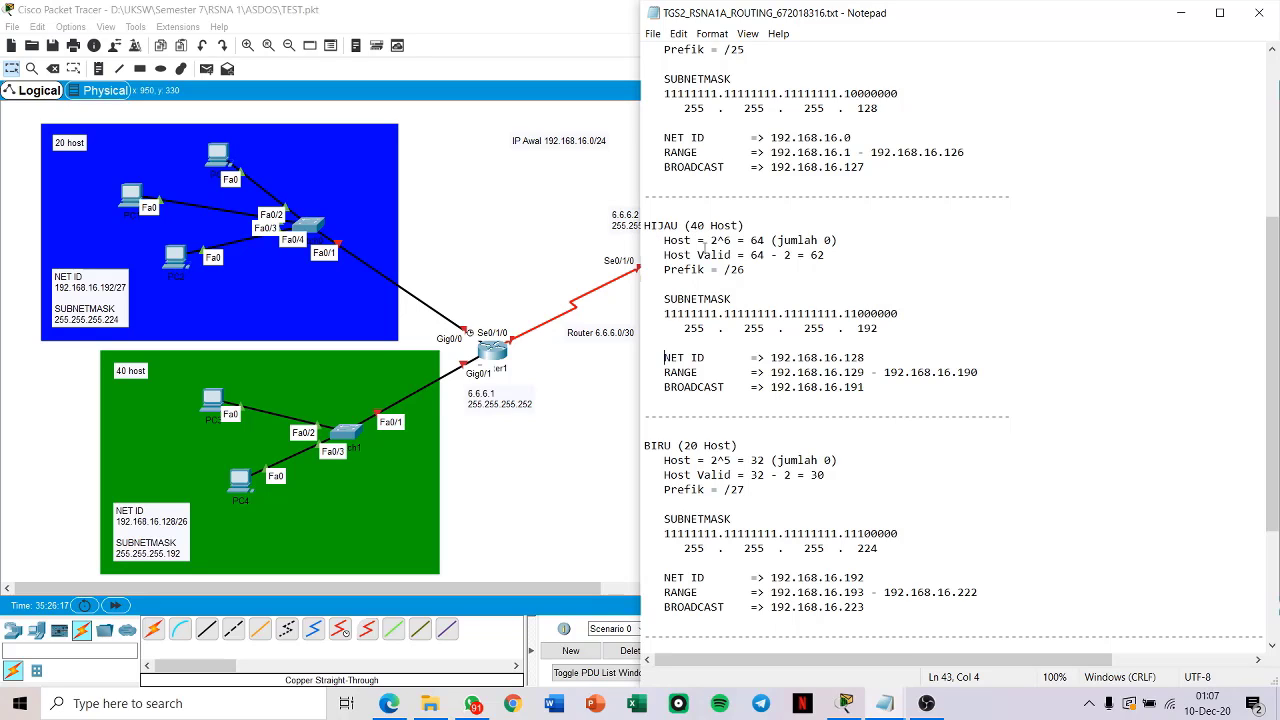
pyautogui.press('End')
pyautogui.moveTo(769, 360); pyautogui.dragTo(870, 360)
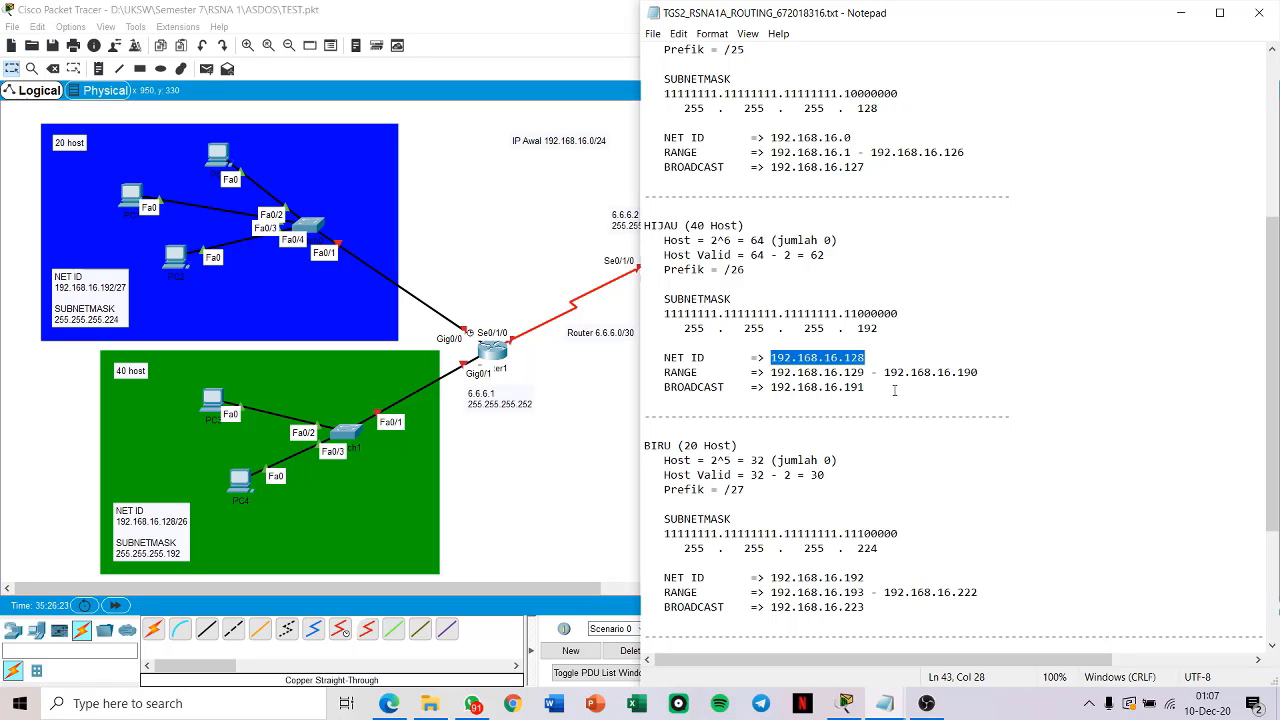
pyautogui.moveTo(770, 372); pyautogui.dragTo(865, 372)
pyautogui.click(865, 374)
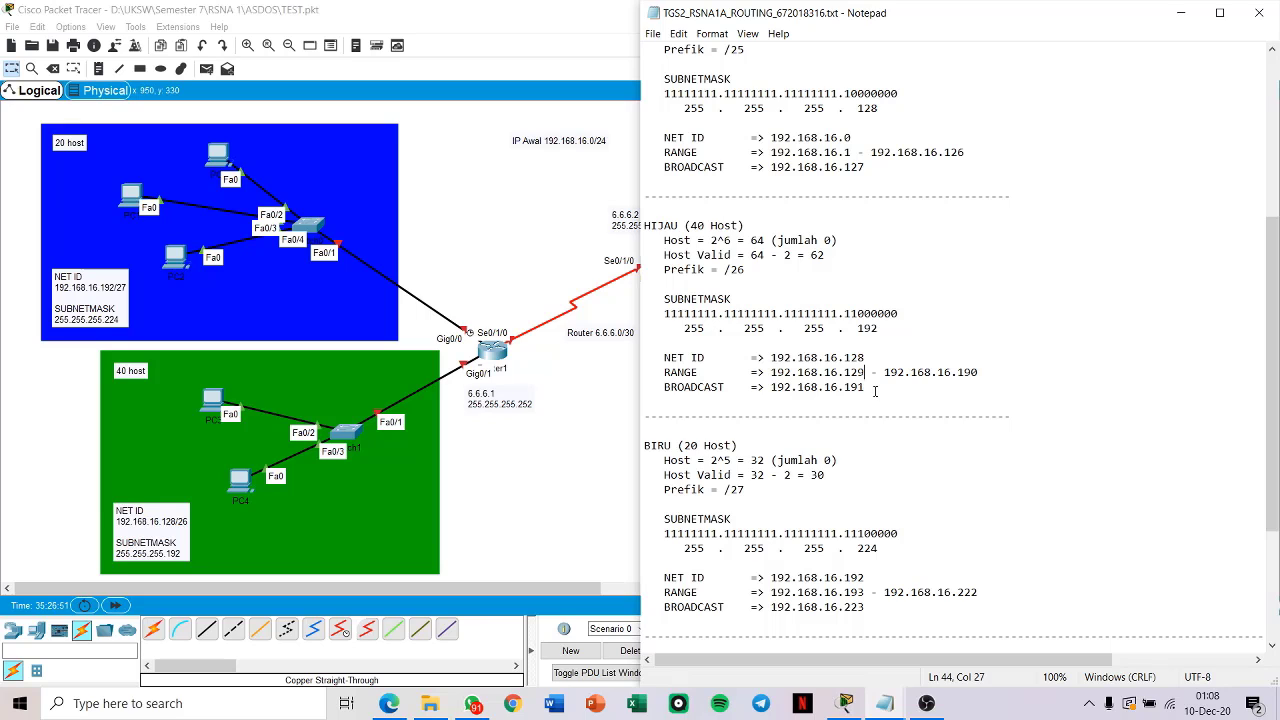
pyautogui.moveTo(979, 372); pyautogui.dragTo(957, 372)
# Step: Review the blue network's (BIRU) host calculation, valid hosts, and binary and decimal subnet mask
pyautogui.scroll(-5, 889, 396)
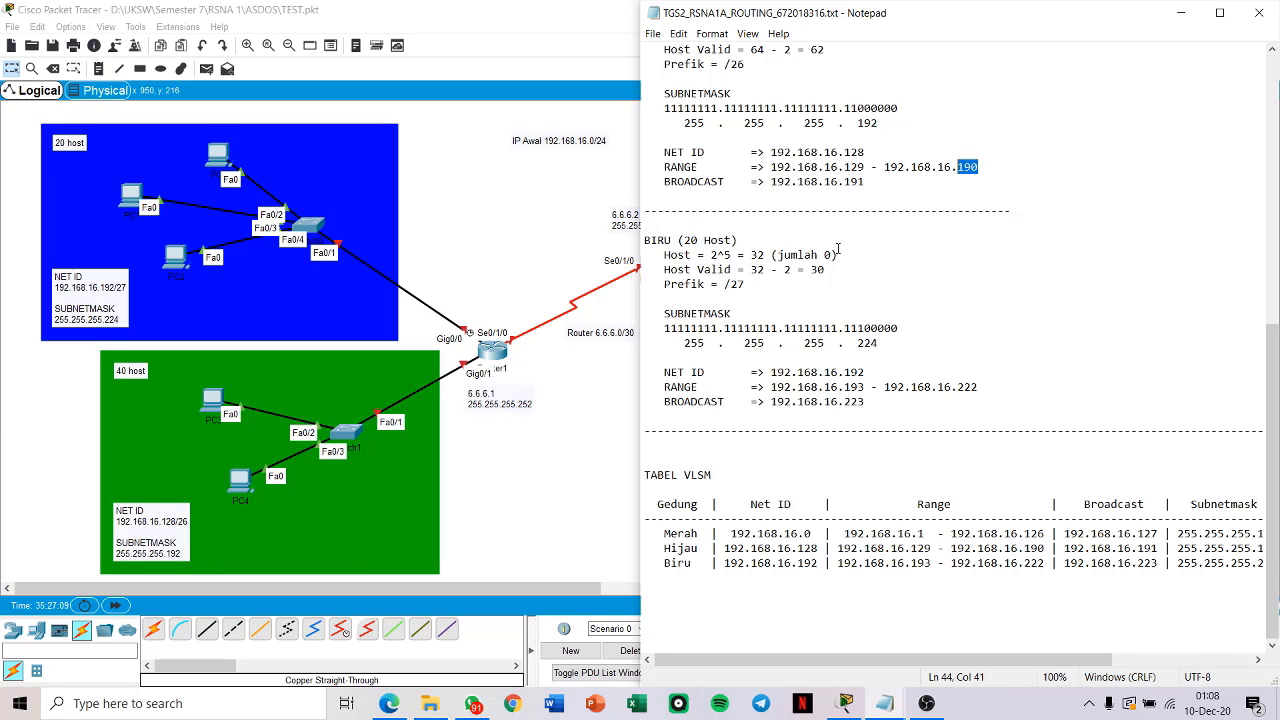
pyautogui.doubleClick(729, 255)
pyautogui.moveTo(665, 270); pyautogui.dragTo(826, 270)
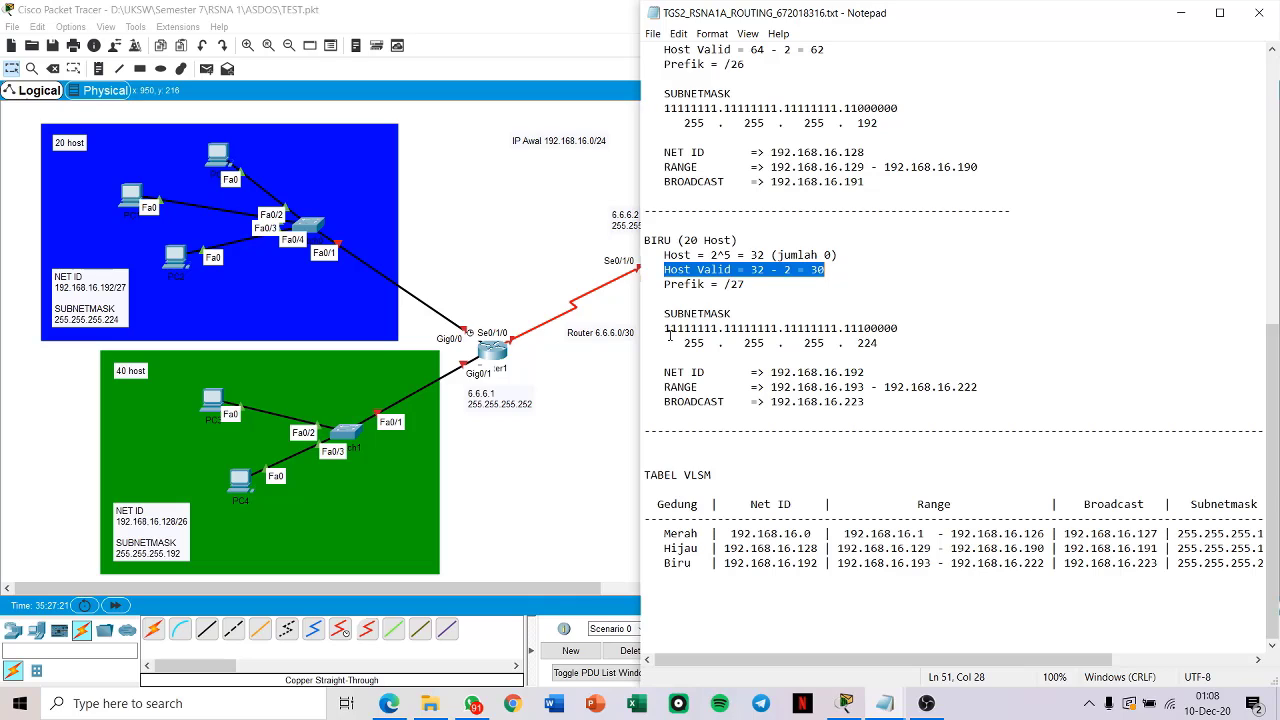
pyautogui.moveTo(664, 328); pyautogui.dragTo(866, 328)
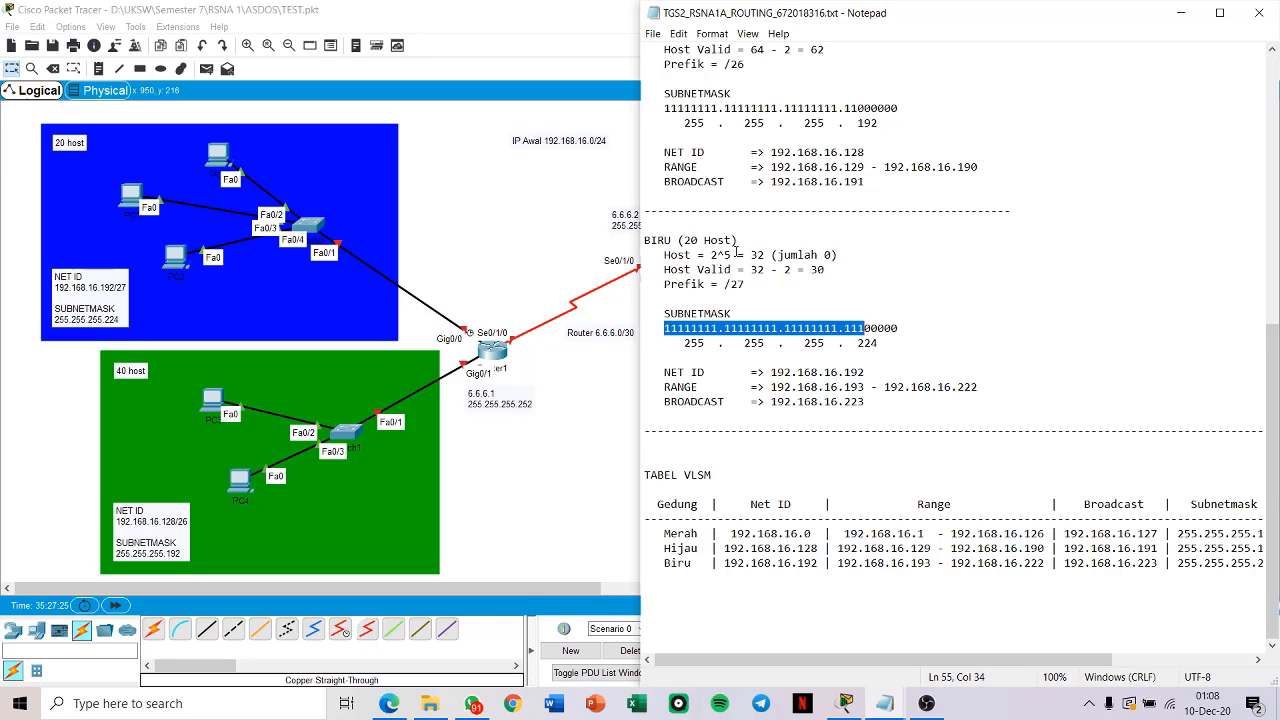
pyautogui.moveTo(866, 328); pyautogui.dragTo(900, 328)
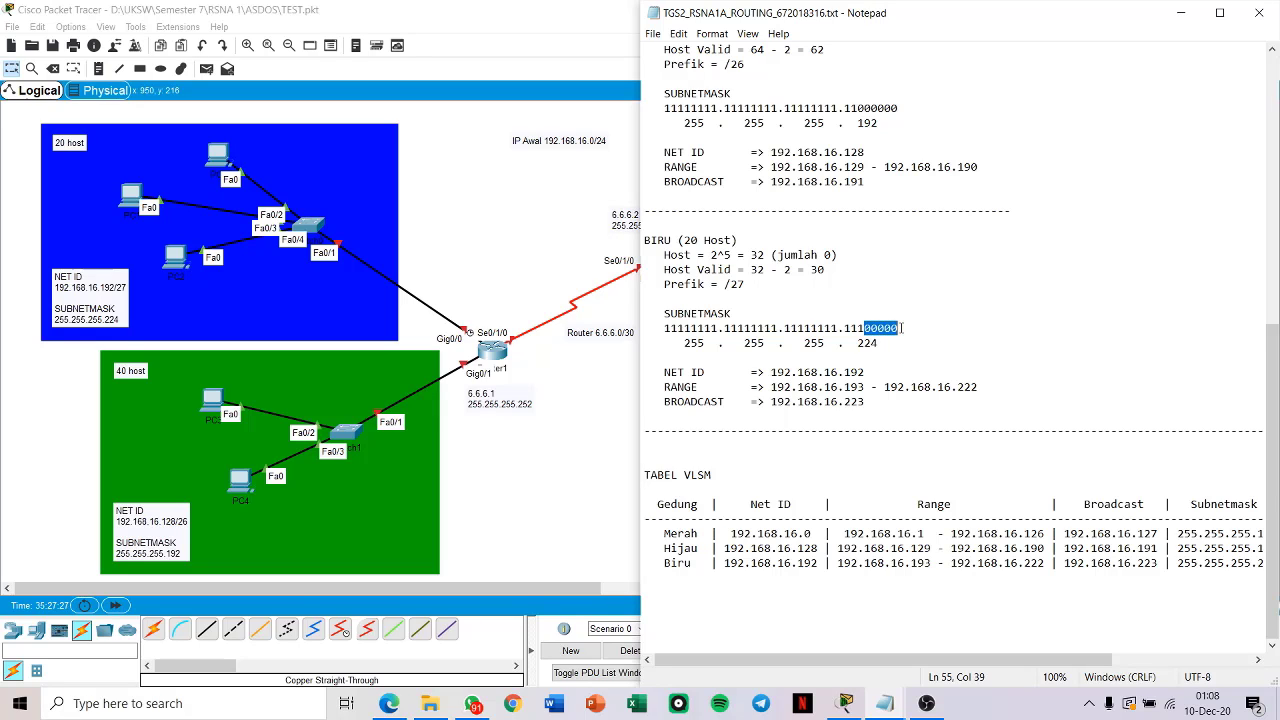
pyautogui.click(858, 330)
pyautogui.hotkey('shift', 'Left')
pyautogui.hotkey('shift', 'Left')
pyautogui.hotkey('shift', 'Left')
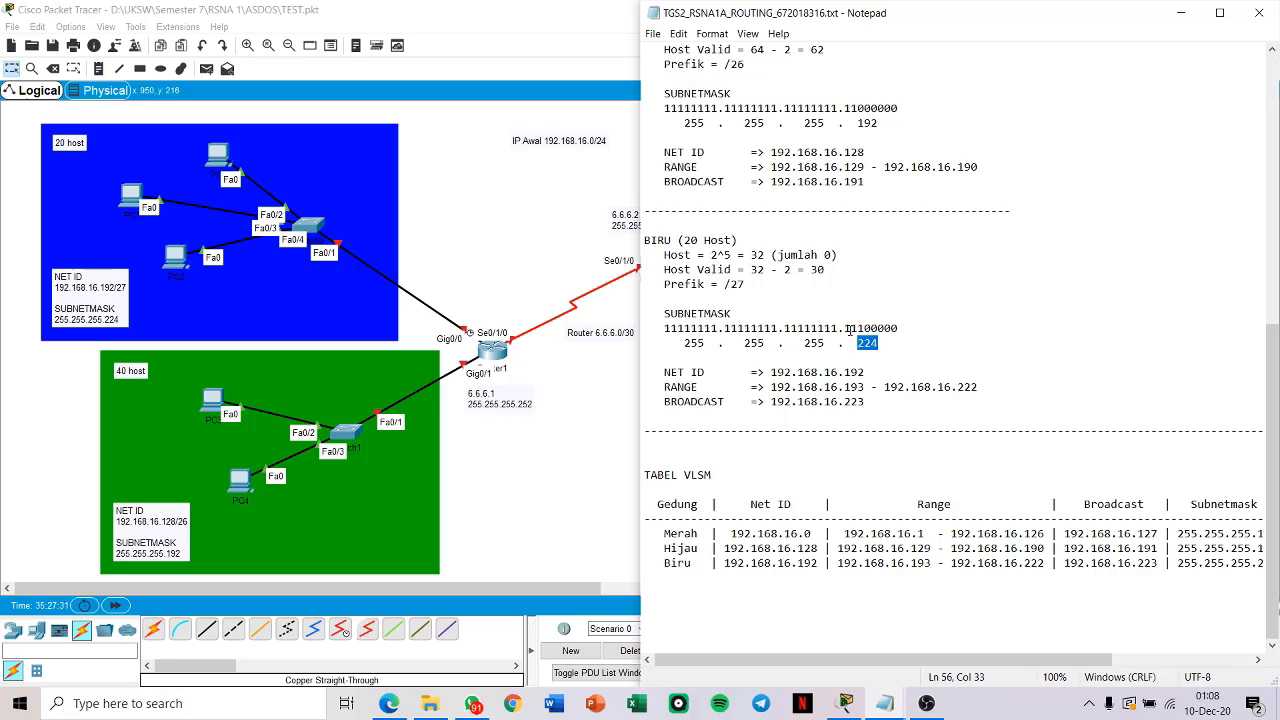
pyautogui.moveTo(850, 329); pyautogui.dragTo(863, 328)
# Step: Examine the blue network's address range and the VLSM table summarising all three networks
pyautogui.click(864, 387)
pyautogui.click(981, 387)
pyautogui.moveTo(880, 662); pyautogui.dragTo(879, 662)
pyautogui.scroll(9, 865, 609)
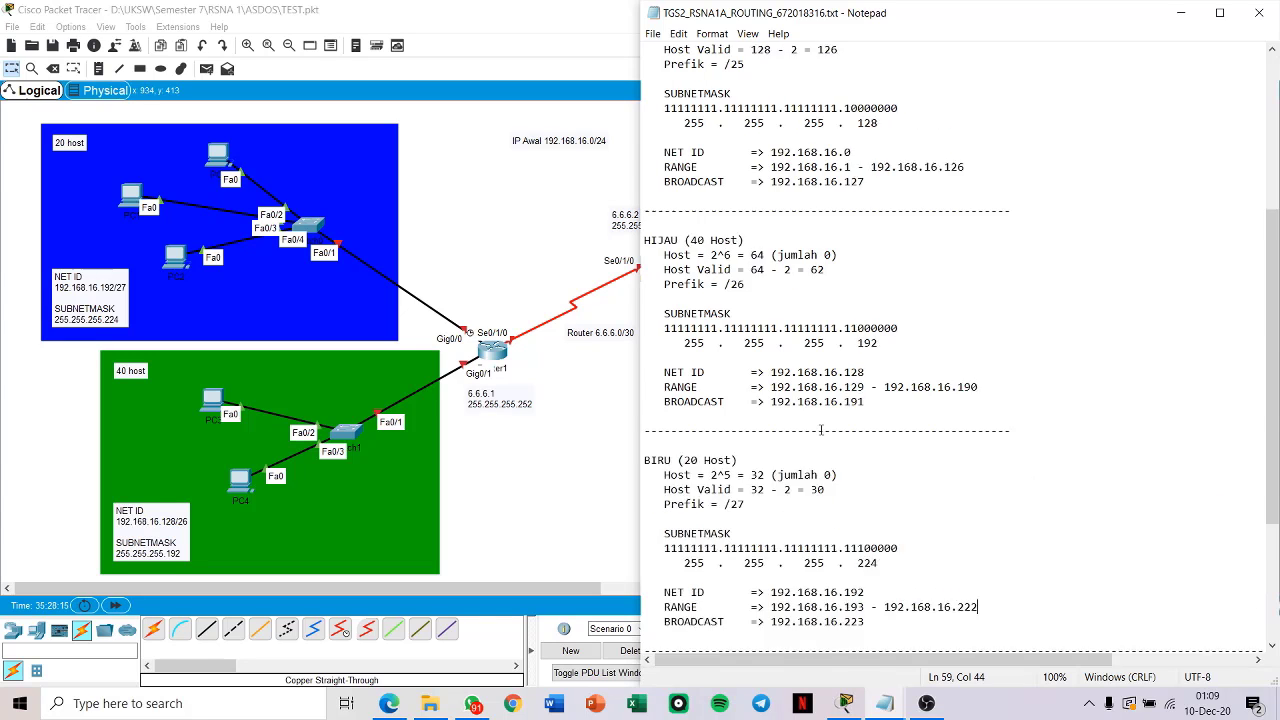
pyautogui.scroll(-2, 831, 361)
pyautogui.scroll(-7, 831, 361)
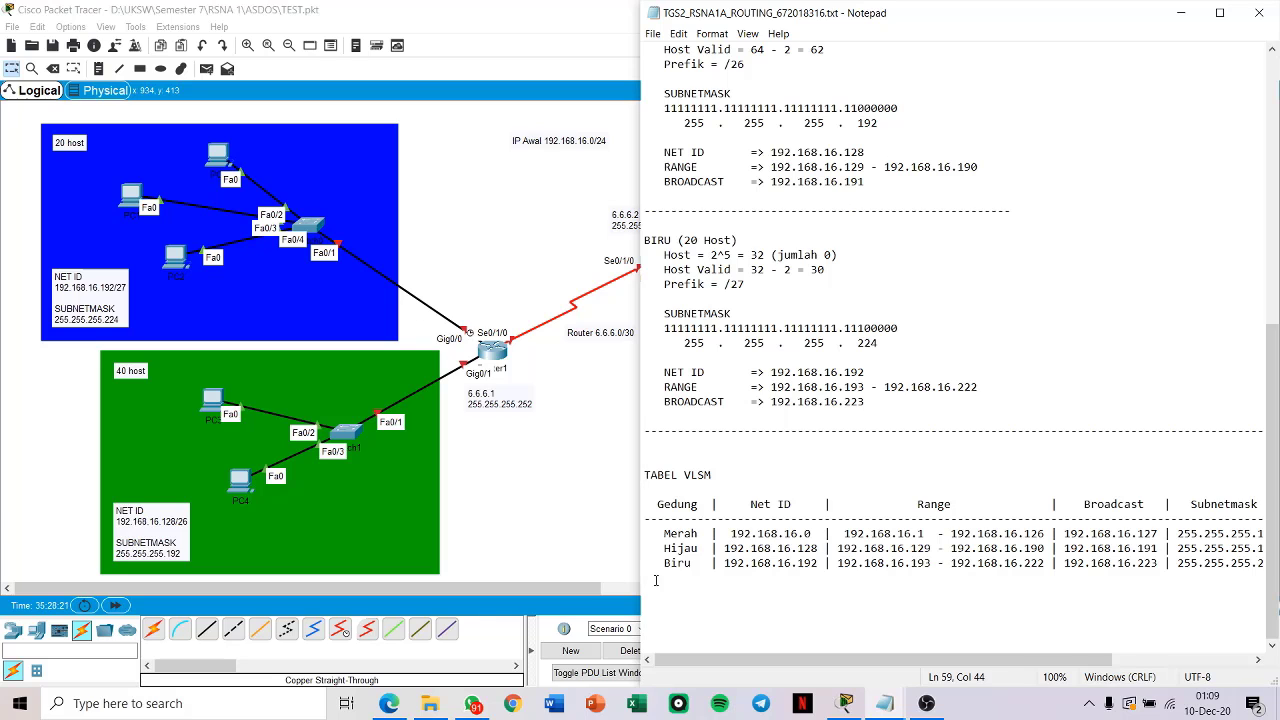
pyautogui.moveTo(641, 570); pyautogui.dragTo(591, 568)
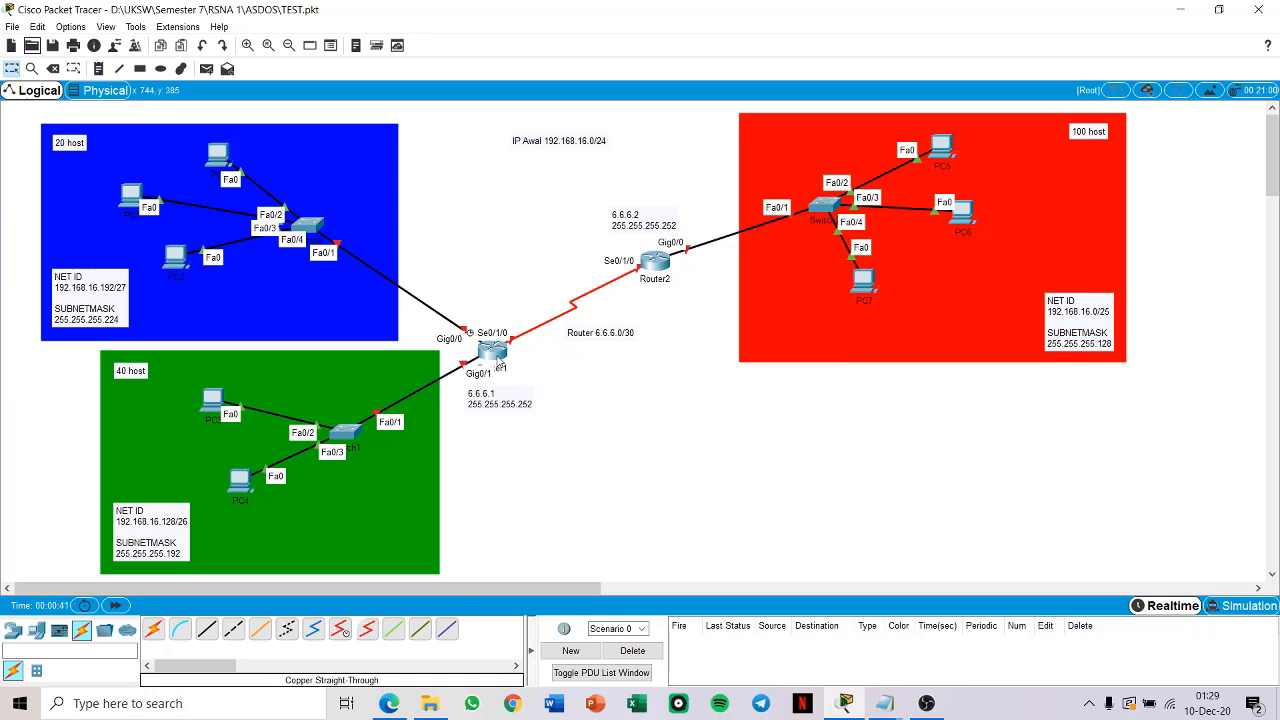
# Step: Open Router1's command line and enter global configuration mode from privileged mode
pyautogui.click(498, 354)
pyautogui.click(549, 169)
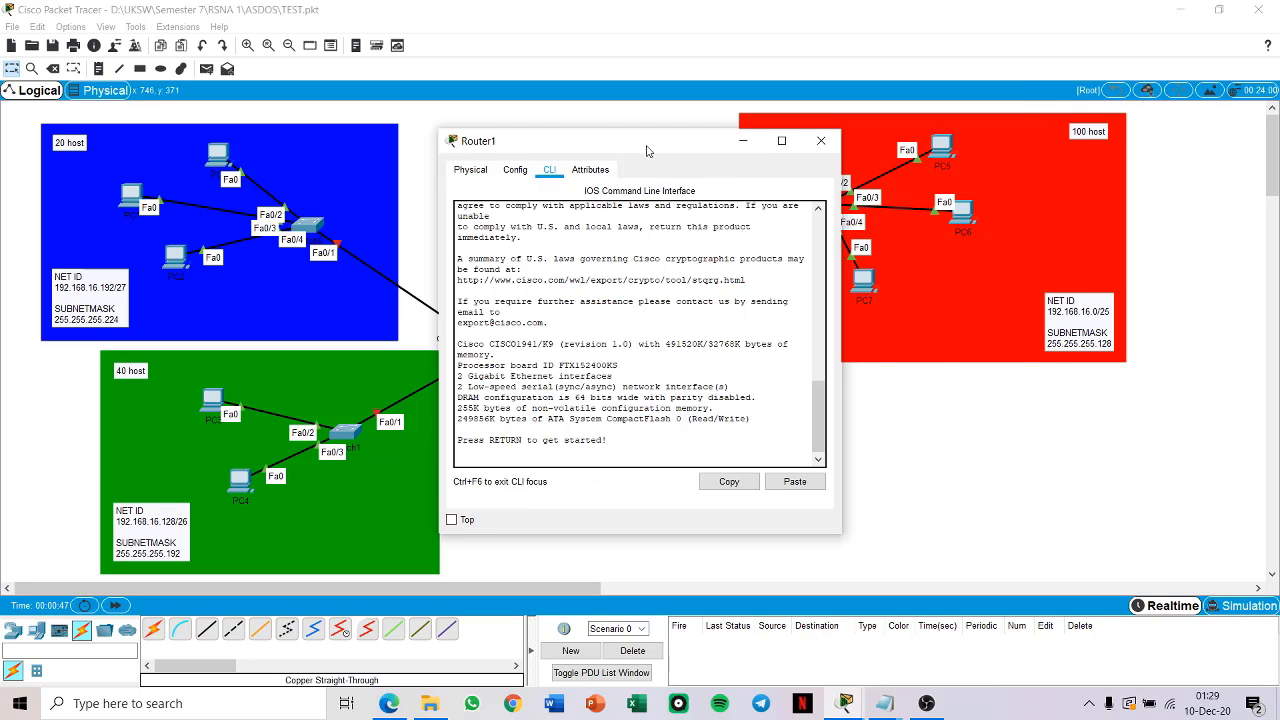
pyautogui.moveTo(650, 141); pyautogui.dragTo(832, 95)
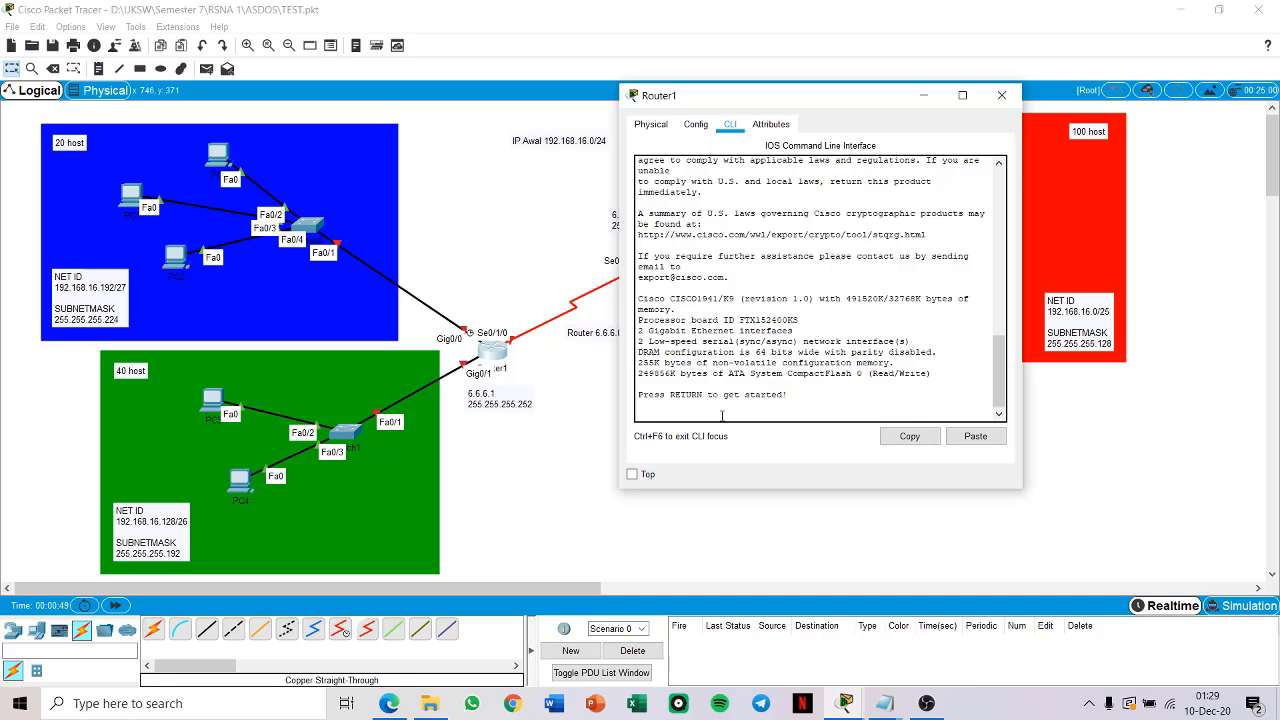
pyautogui.press('Return')
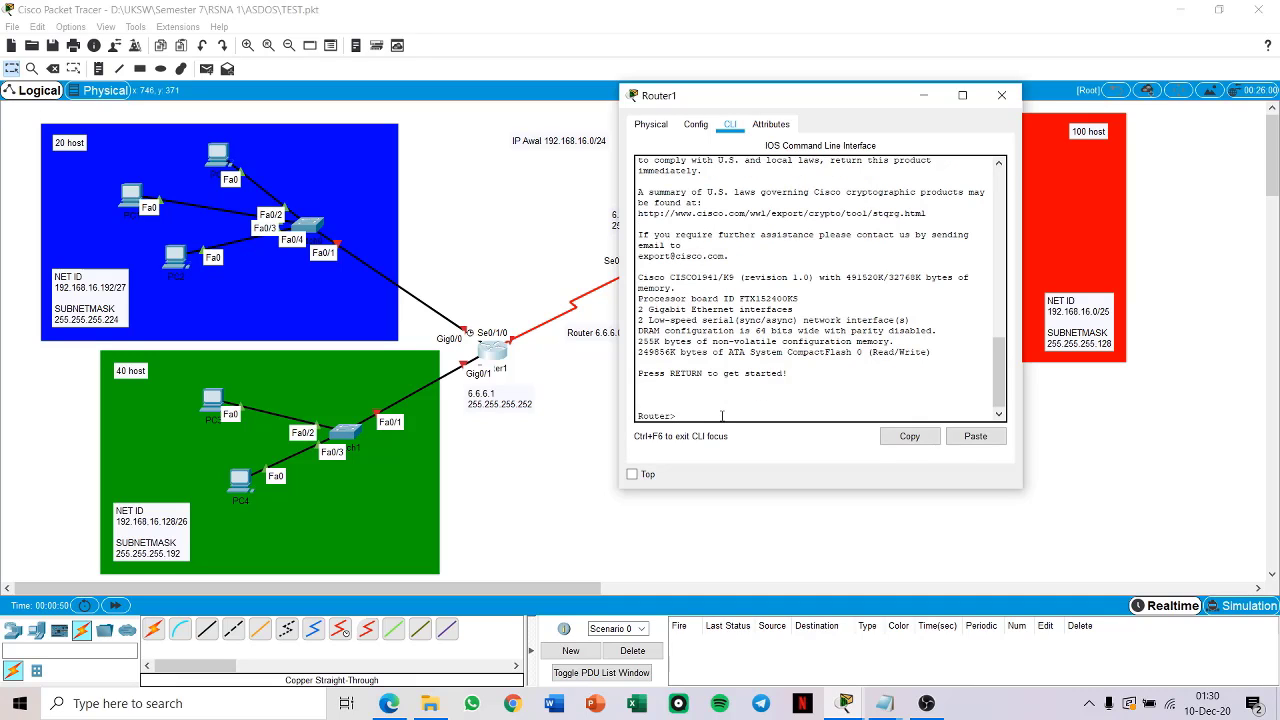
pyautogui.write('en')
pyautogui.press('Return')
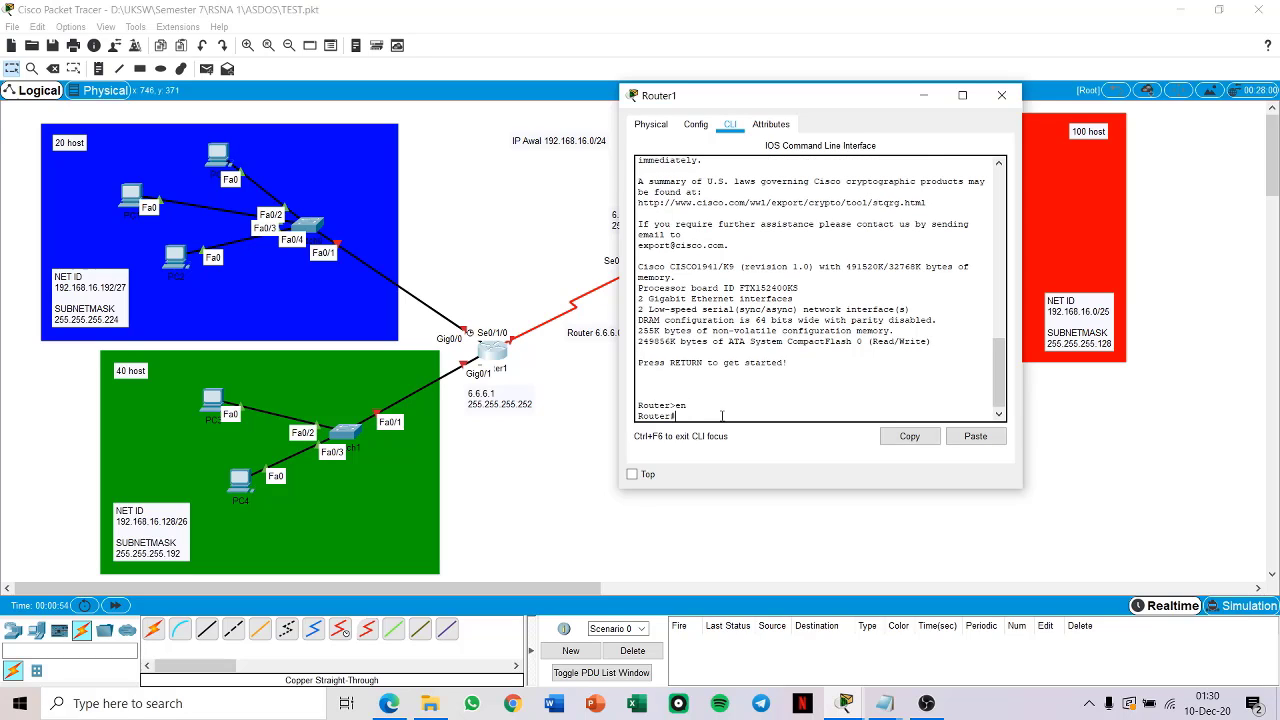
pyautogui.write('conf te')
pyautogui.press('Return')
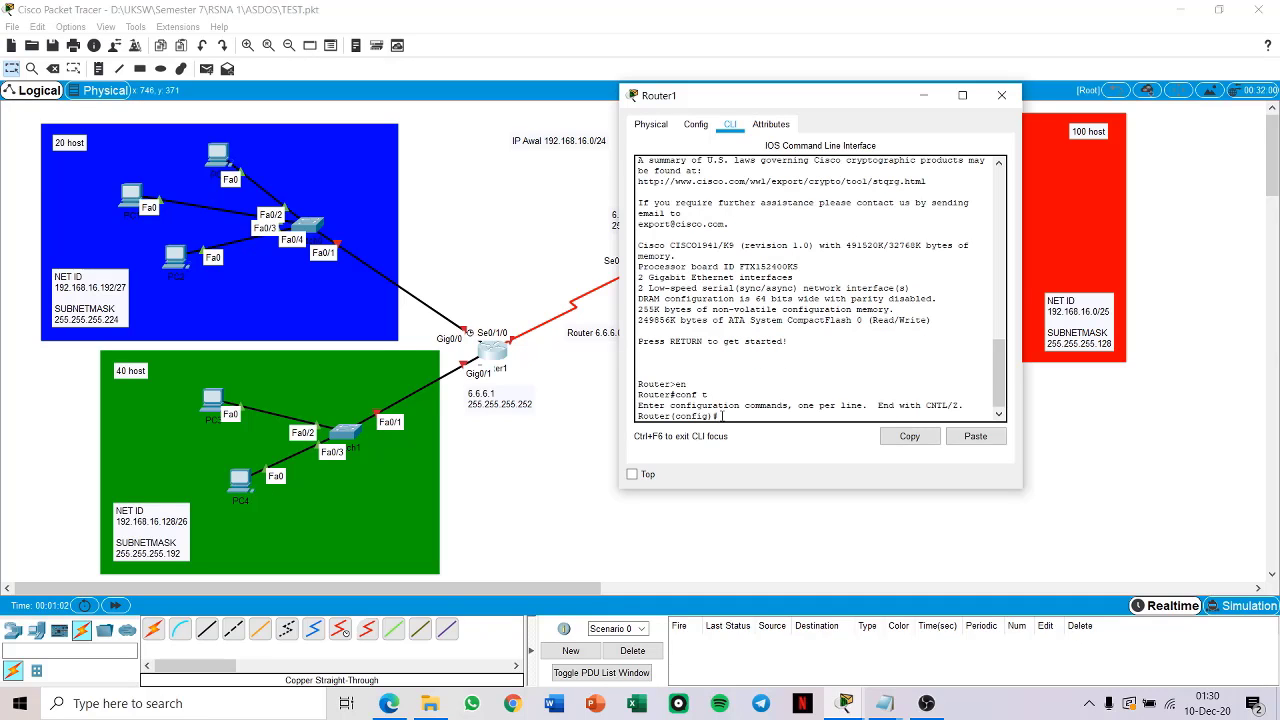
# Step: Set Router1's hostname to the student ID number followed by -R1
pyautogui.write('hostname 67')
pyautogui.write('2018316-R1')
pyautogui.press('Return')
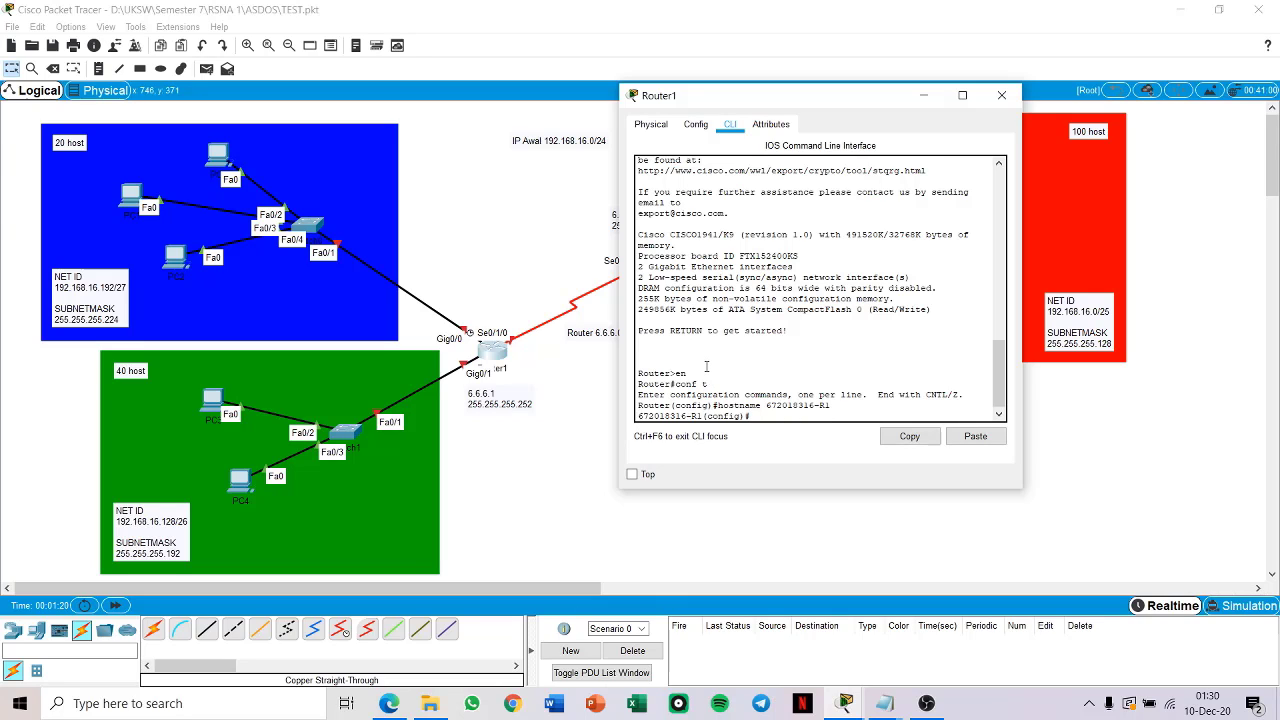
# Step: Disable IP domain lookup on Router1 and return to privileged mode
pyautogui.write('no ip domain lookup')
pyautogui.press('Return')
pyautogui.write('ex')
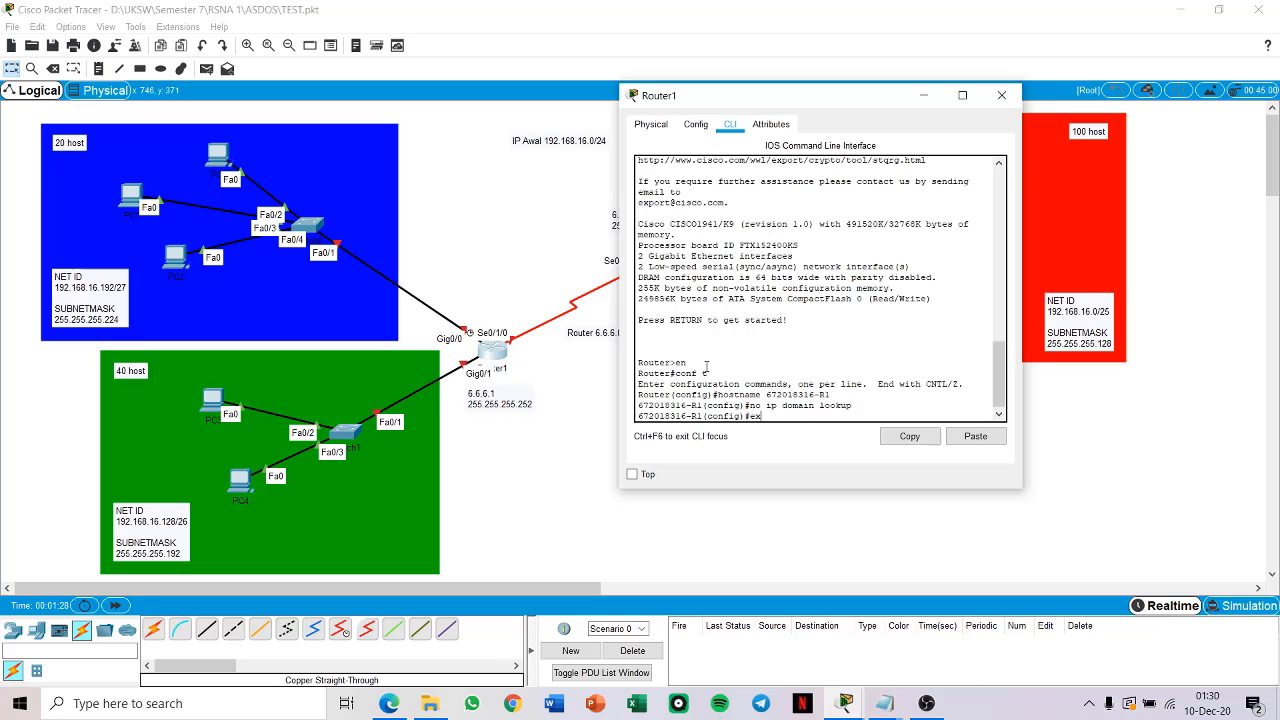
pyautogui.press('Return')
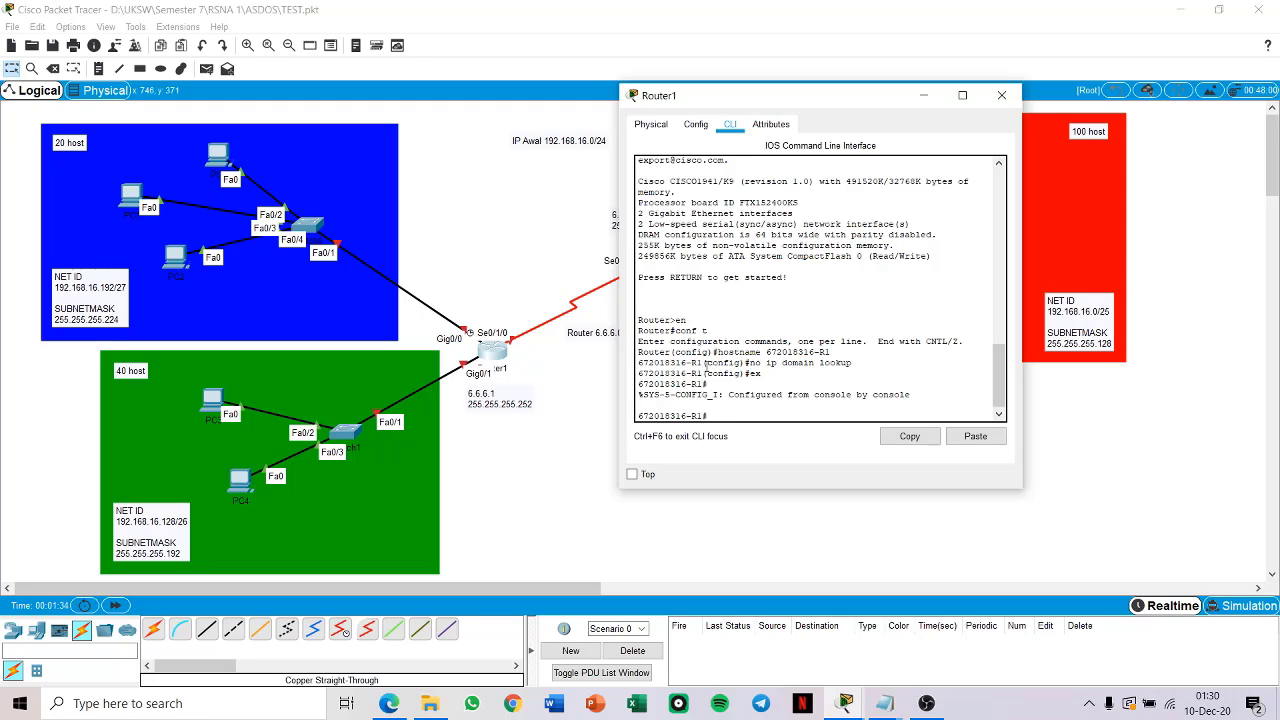
# Step: Set Router1's clock to 01:30:00 on 10 December 2020 and display the clock to check it
pyautogui.write('clock set 01:30:00 10 Desem')
pyautogui.press('BackSpace')
pyautogui.press('BackSpace')
pyautogui.write('ember 2020')
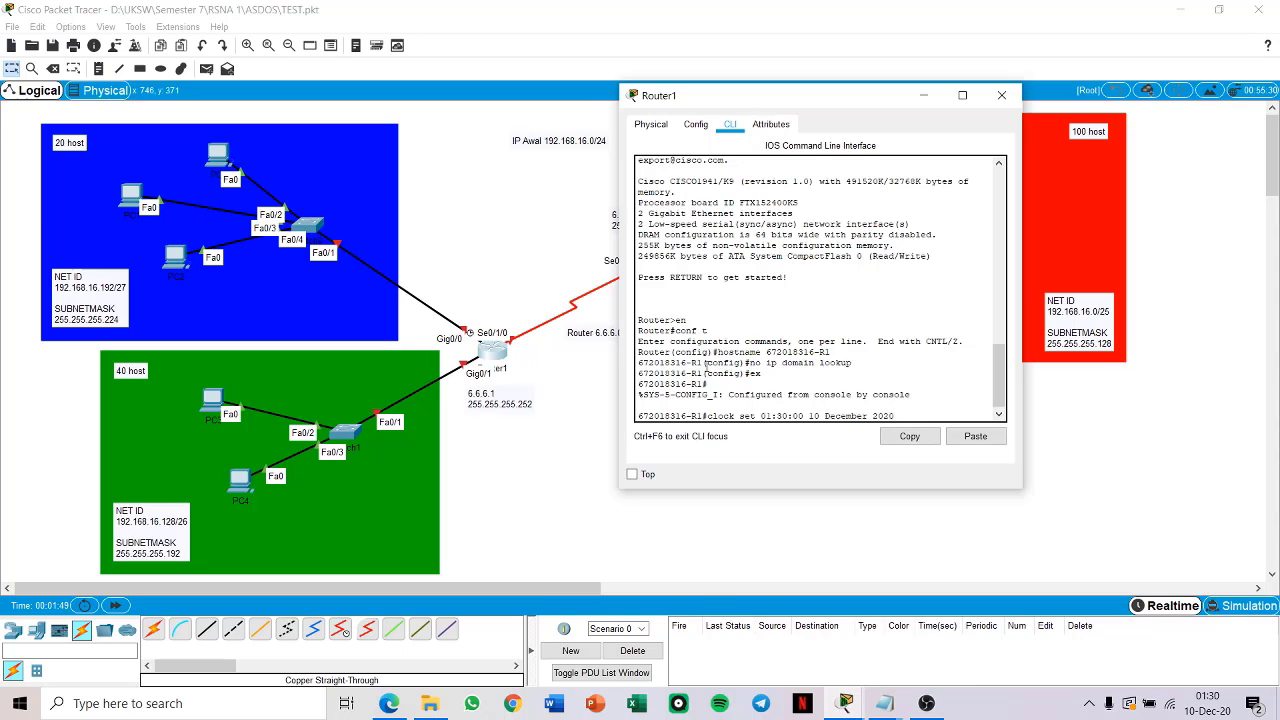
pyautogui.press('Return')
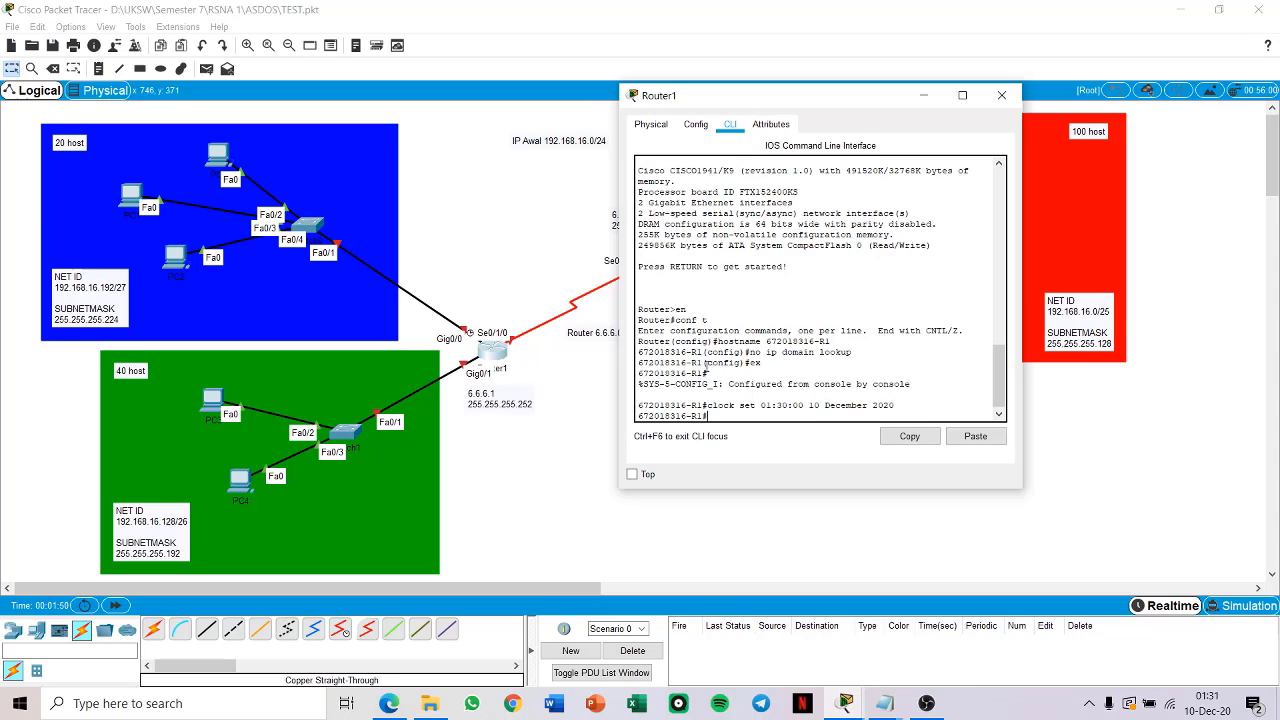
pyautogui.write('show clock')
pyautogui.press('Return')
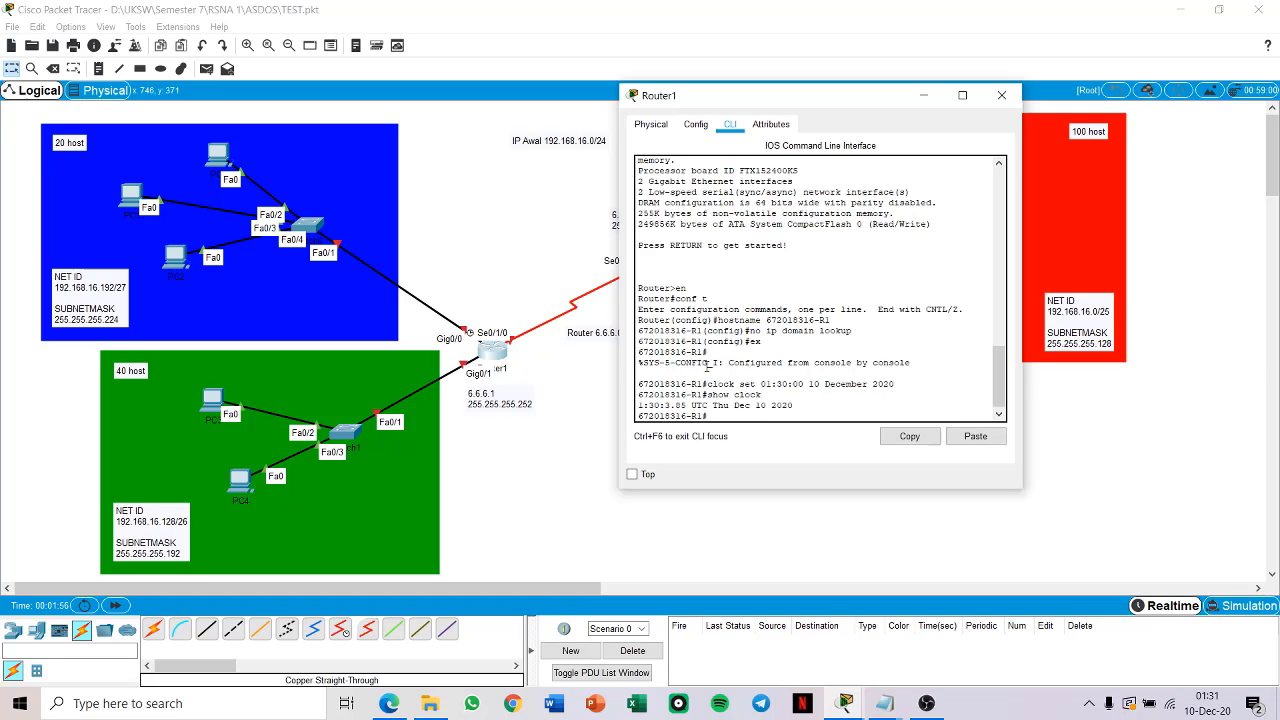
# Step: Return to global configuration mode and set the enable secret password on Router1
pyautogui.write('conf t')
pyautogui.press('Return')
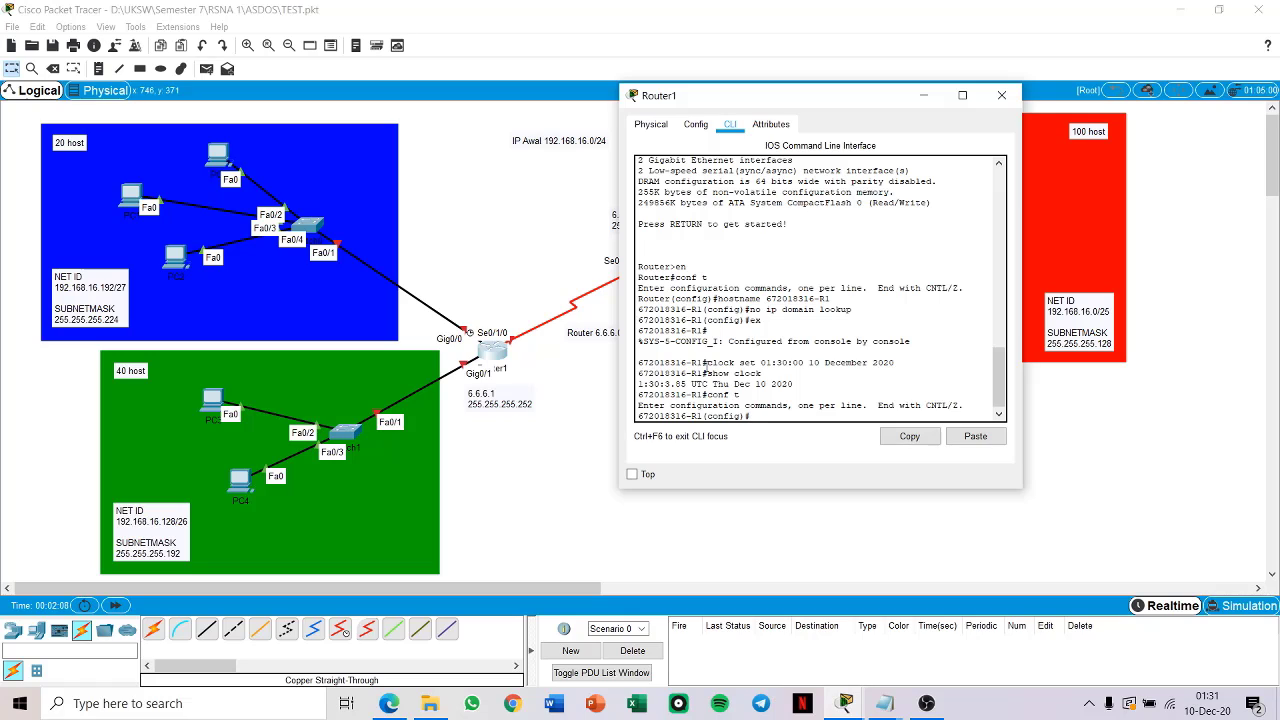
pyautogui.write('enable secret class')
pyautogui.press('Return')
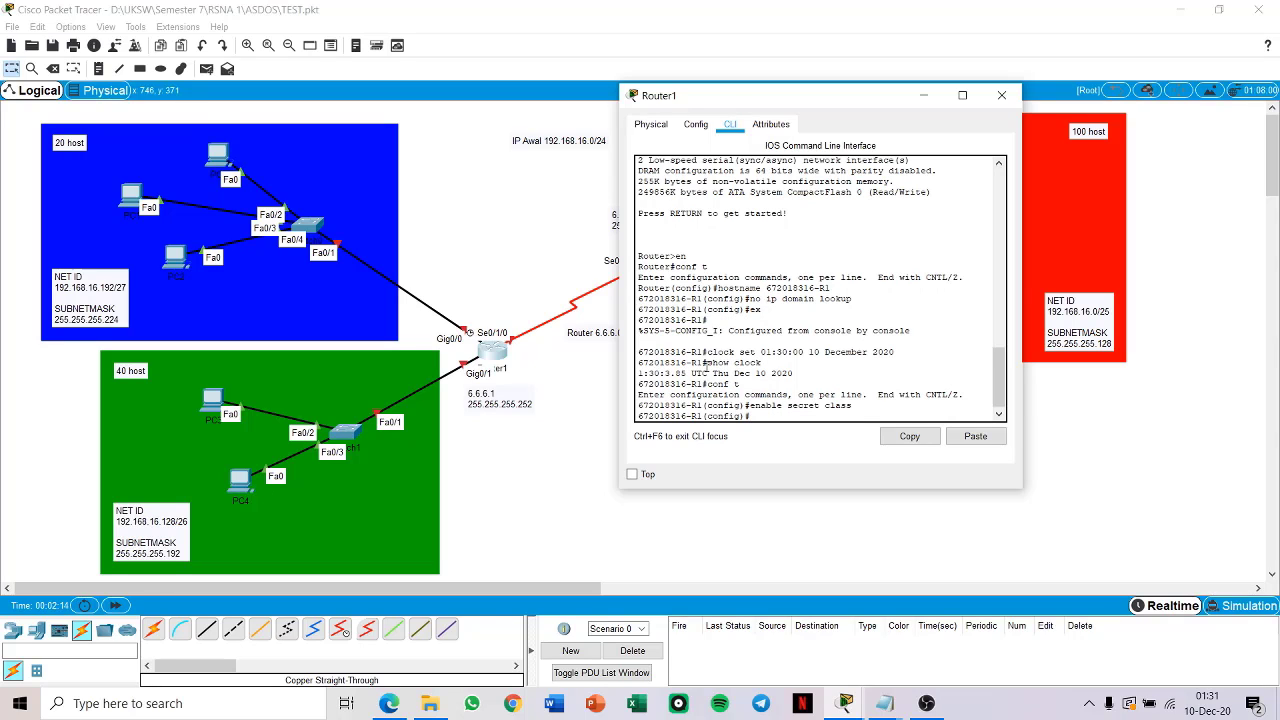
# Step: Set the password for console line 0 and require login on it
pyautogui.write('line con 0')
pyautogui.press('Return')
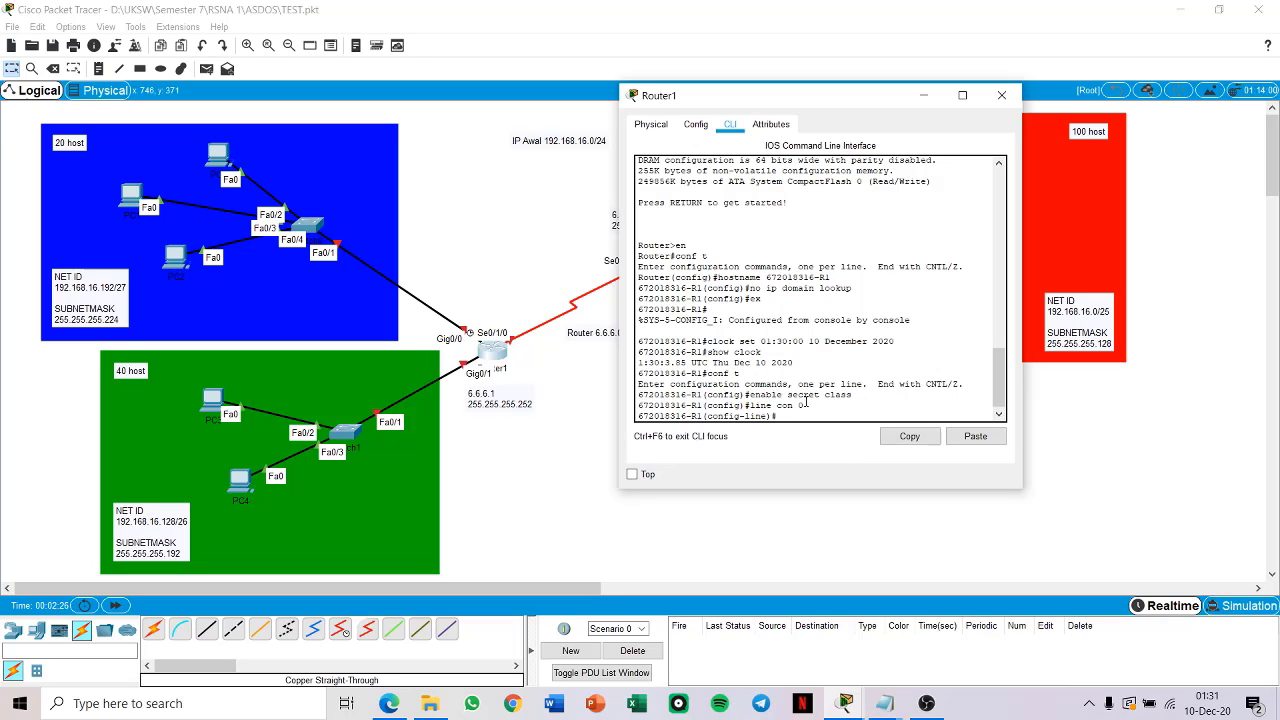
pyautogui.moveTo(806, 404); pyautogui.dragTo(749, 405)
pyautogui.click(806, 406)
pyautogui.write('ssword cisco')
pyautogui.press('Return')
pyautogui.write('line)#l')
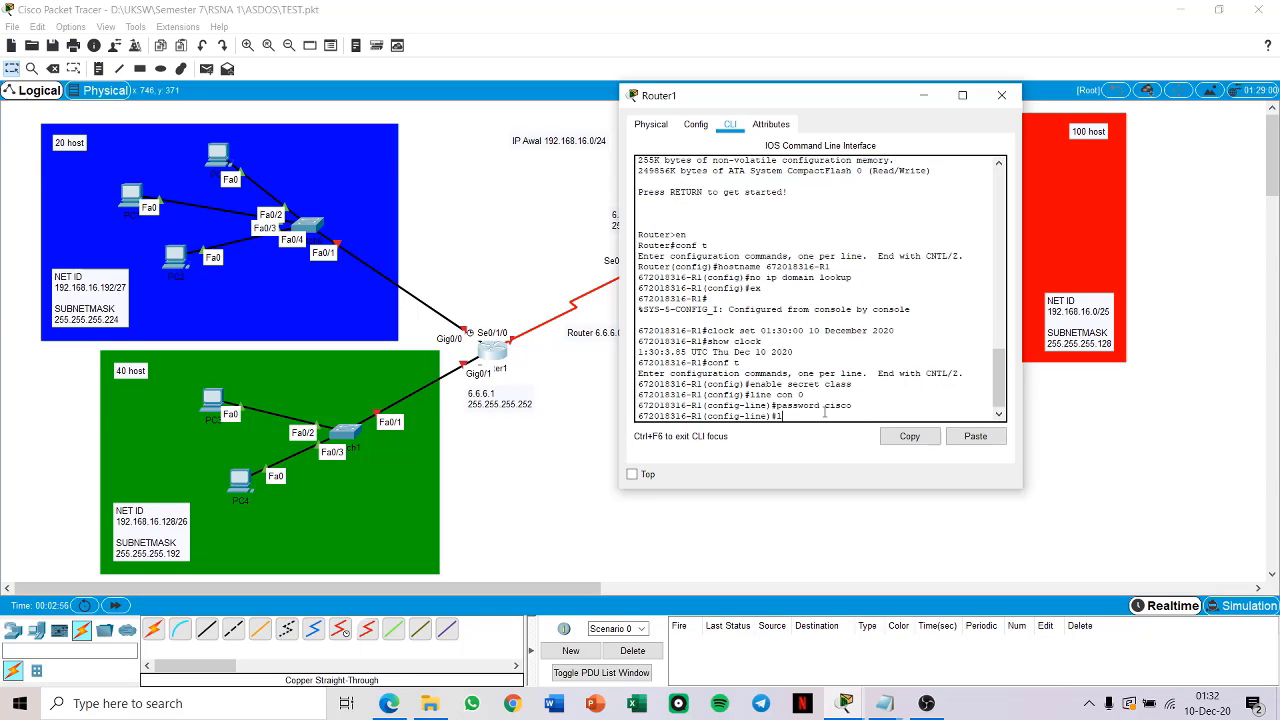
pyautogui.write('ogin')
pyautogui.press('Return')
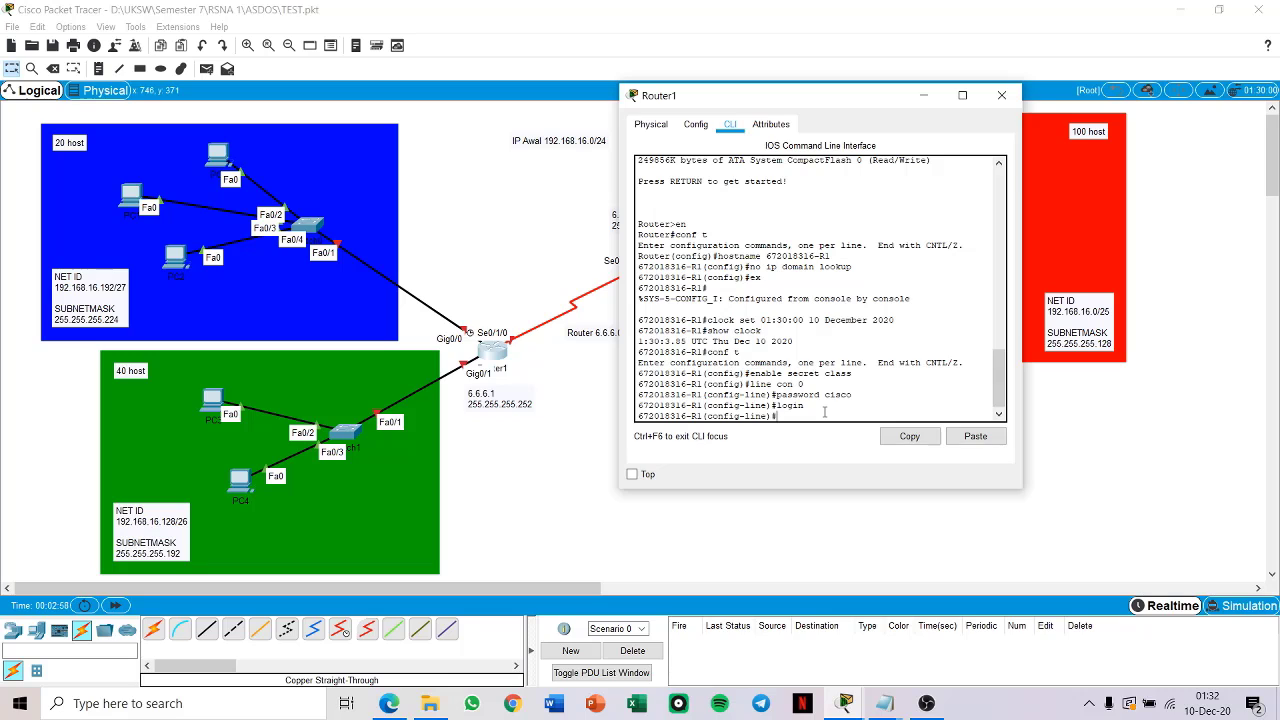
# Step: Enable synchronous logging on console line 0 and return to global configuration mode
pyautogui.write('logg')
pyautogui.press('Tab')
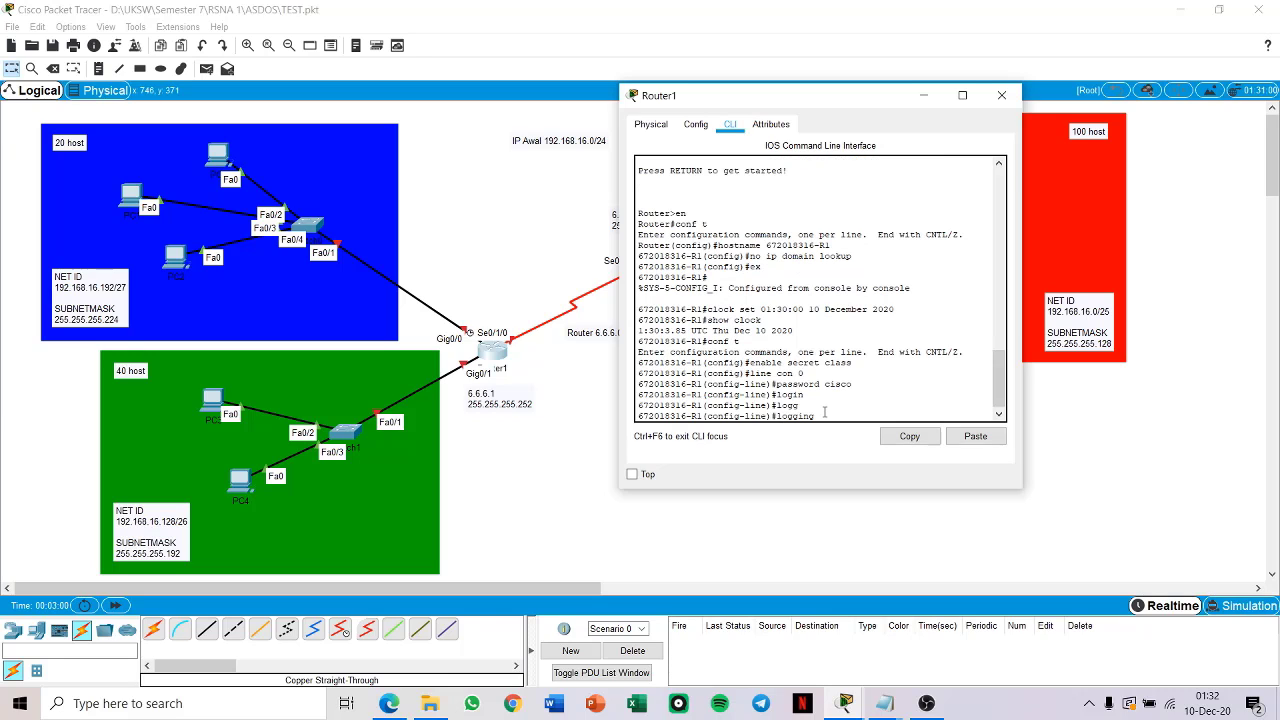
pyautogui.write('synch')
pyautogui.press('Tab')
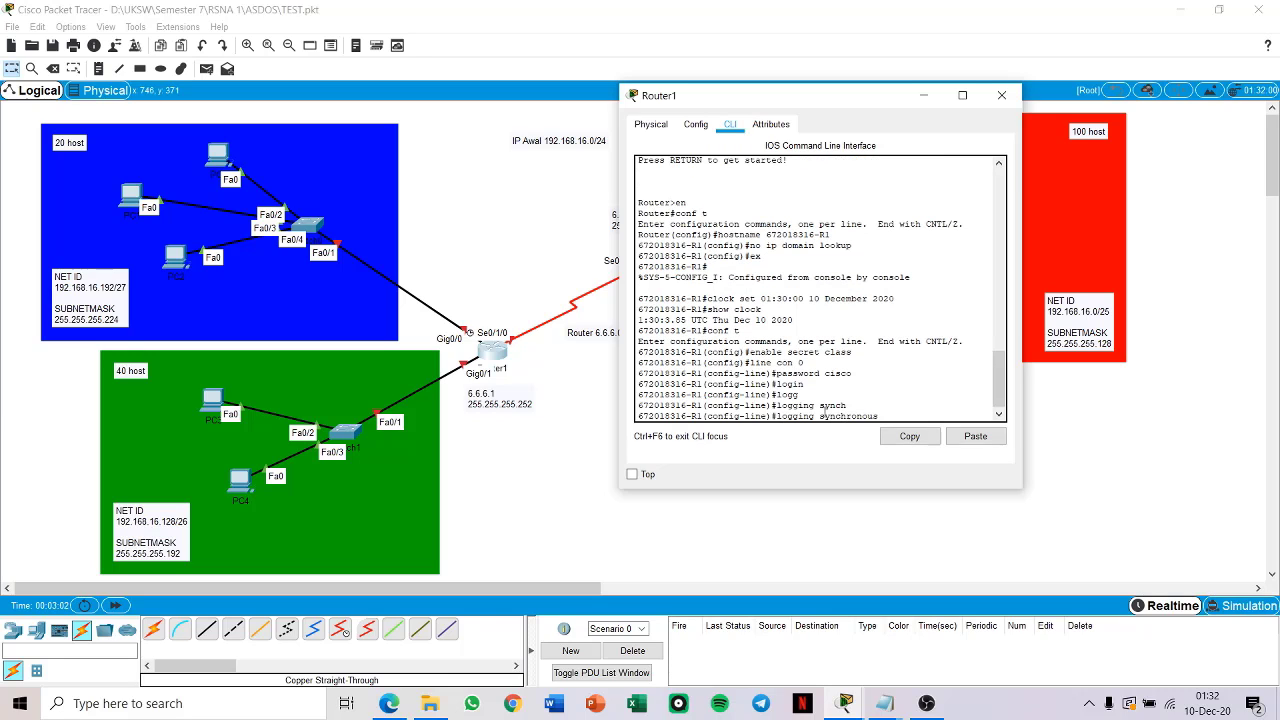
pyautogui.press('Return')
pyautogui.write('exit')
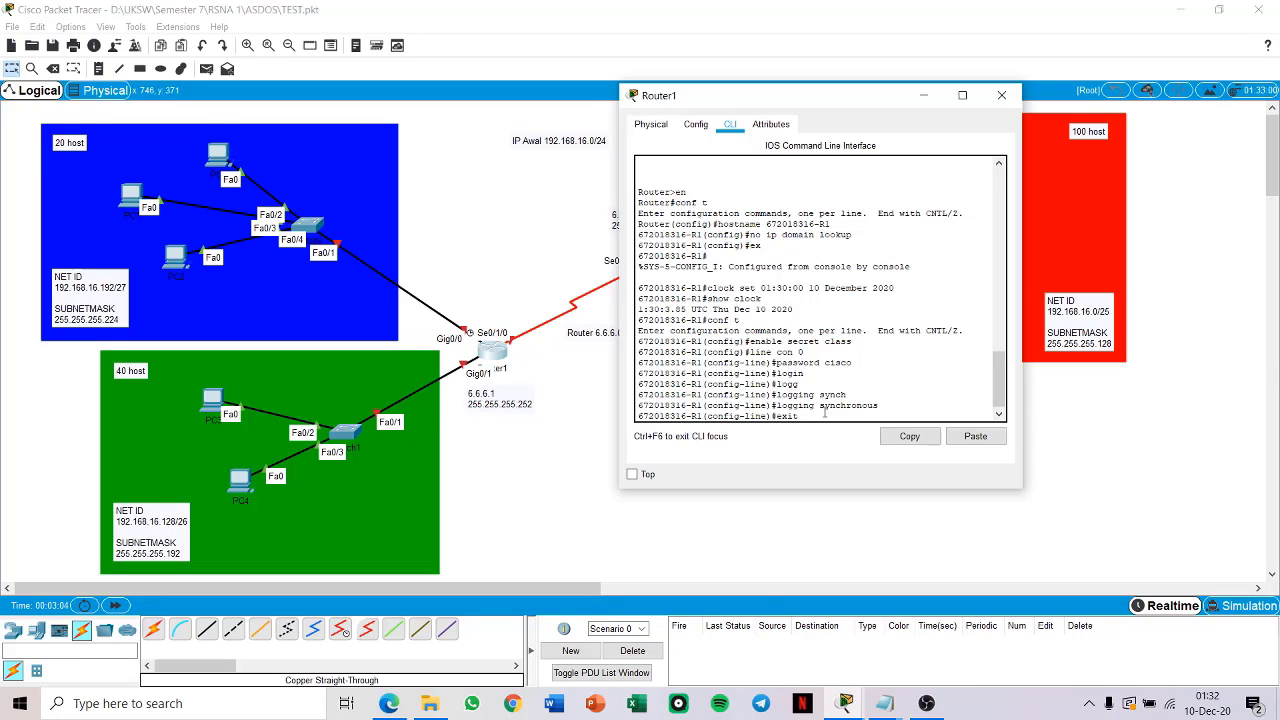
pyautogui.press('Return')
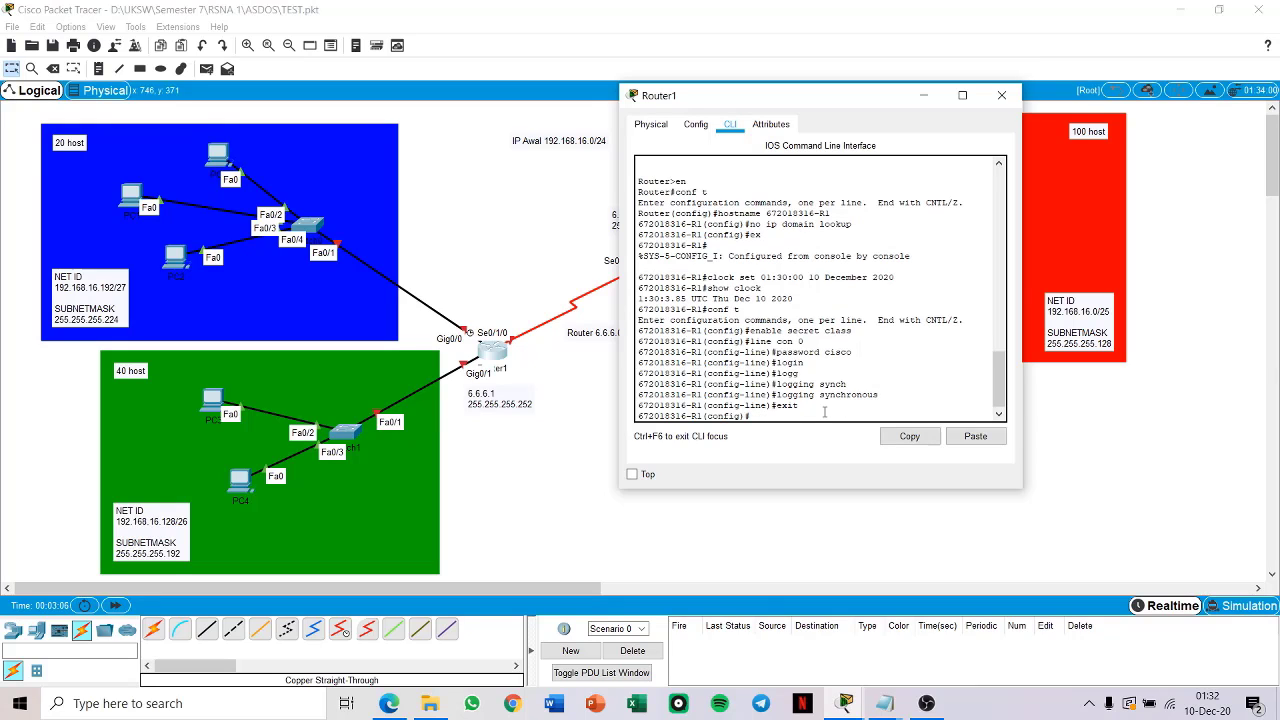
# Step: Set the password for VTY lines 0 to 4 and require login on them
pyautogui.write('line vty 0 4')
pyautogui.press('Return')
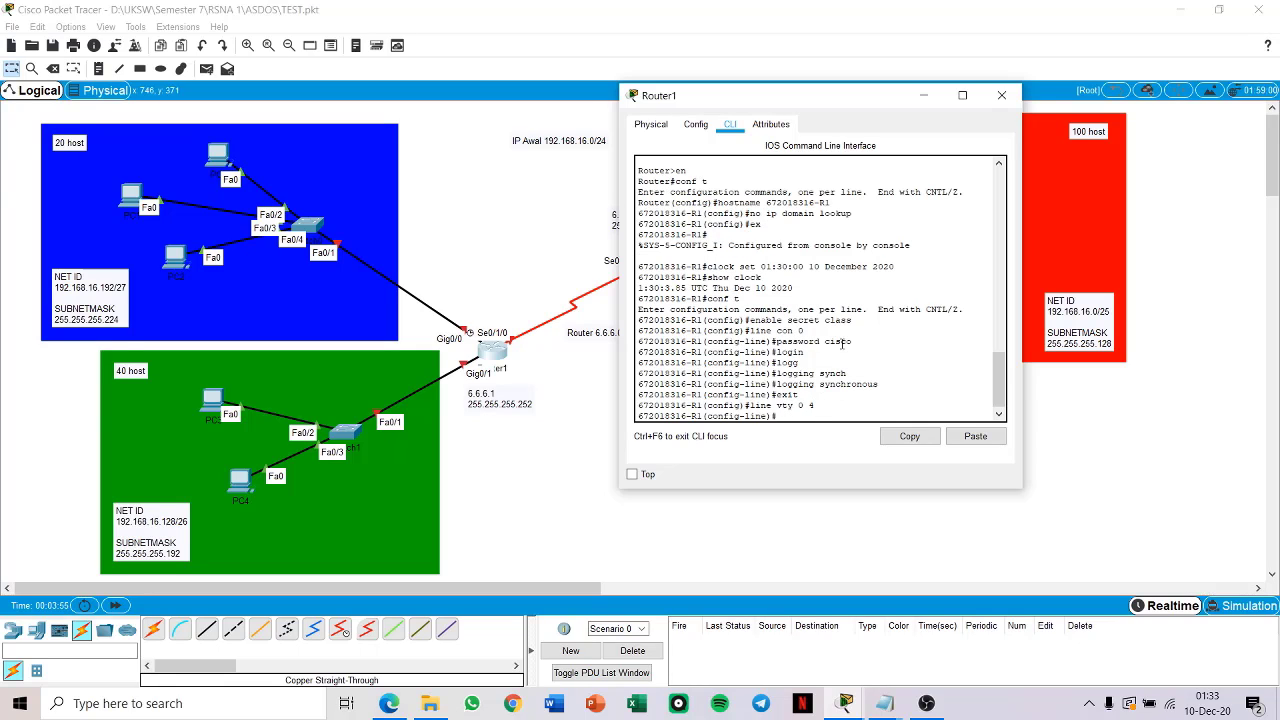
pyautogui.write('pass')
pyautogui.press('Tab')
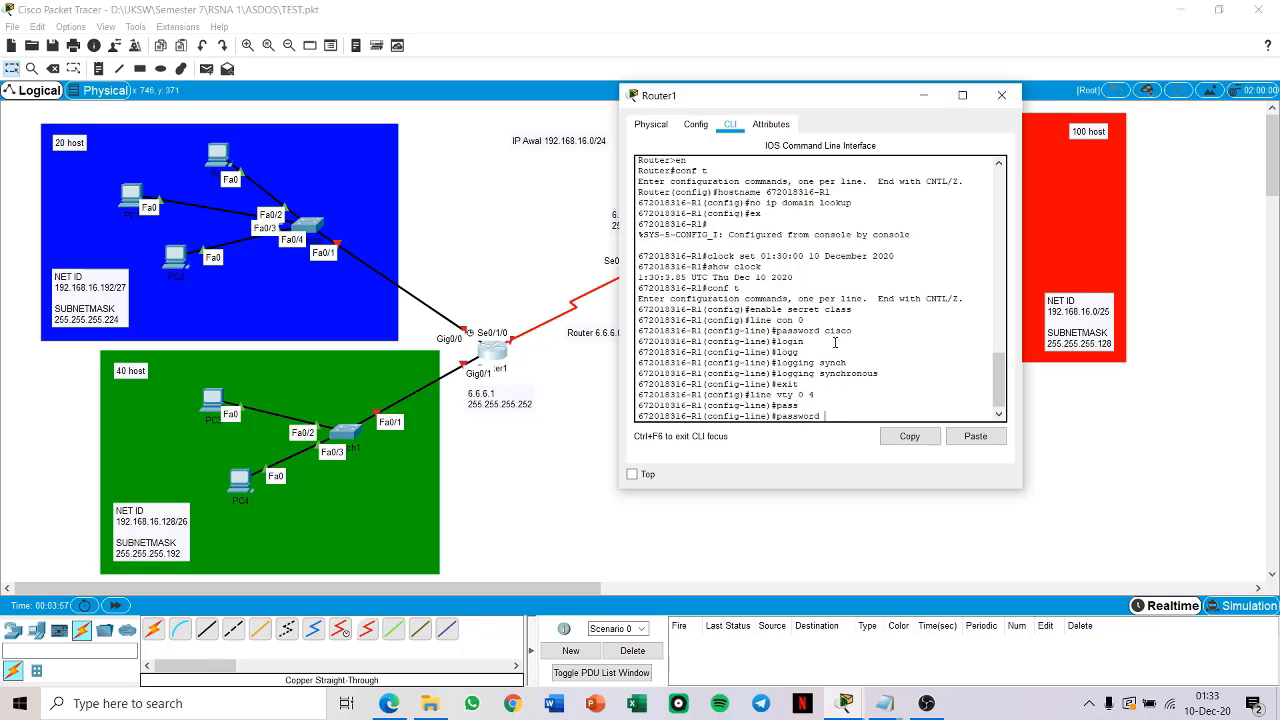
pyautogui.write('cisco')
pyautogui.press('Return')
pyautogui.write('logi')
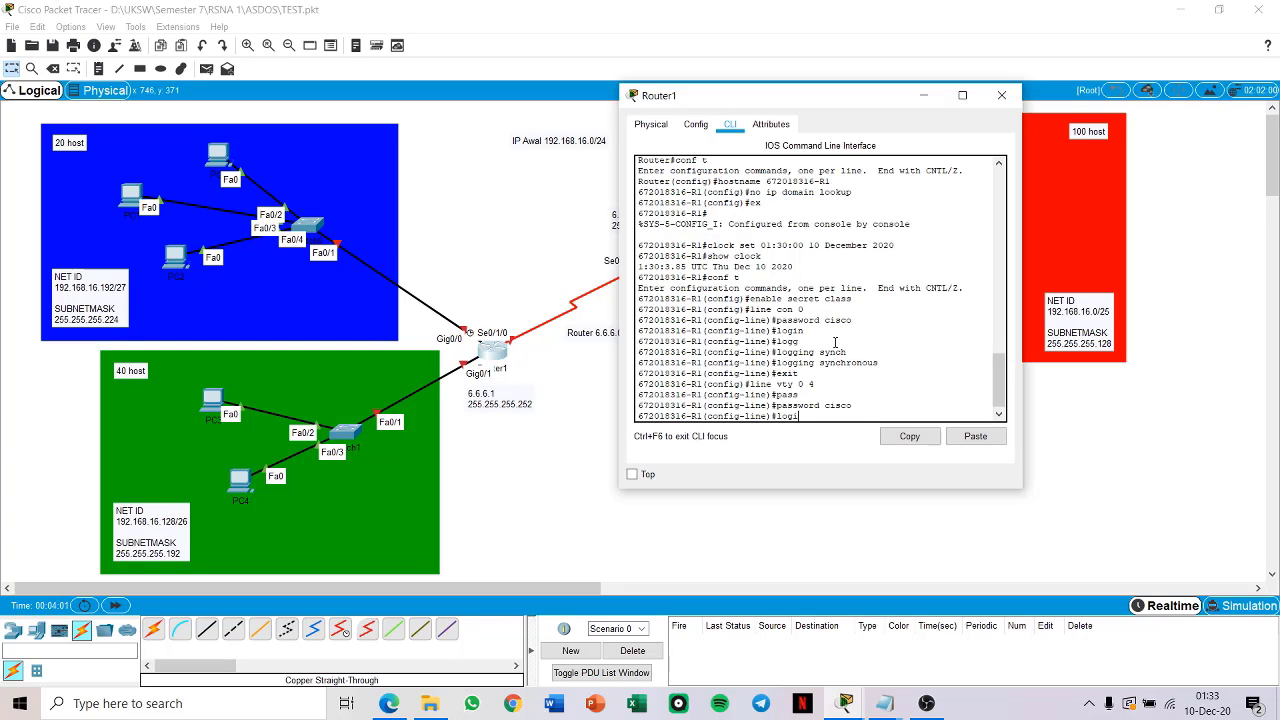
pyautogui.write('n')
pyautogui.press('Return')
# Step: Enable synchronous logging on VTY lines 0 to 4 and return to global configuration mode
pyautogui.write('lo')
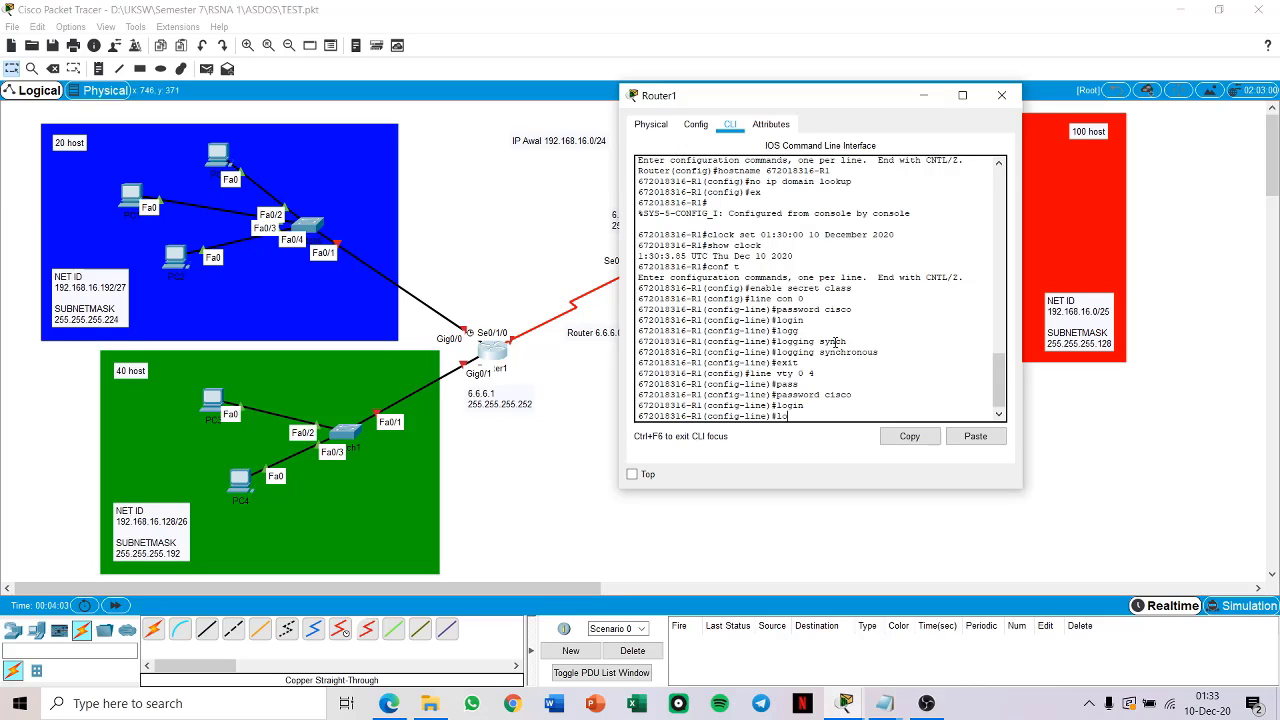
pyautogui.write('gg')
pyautogui.press('Tab')
pyautogui.write('syn')
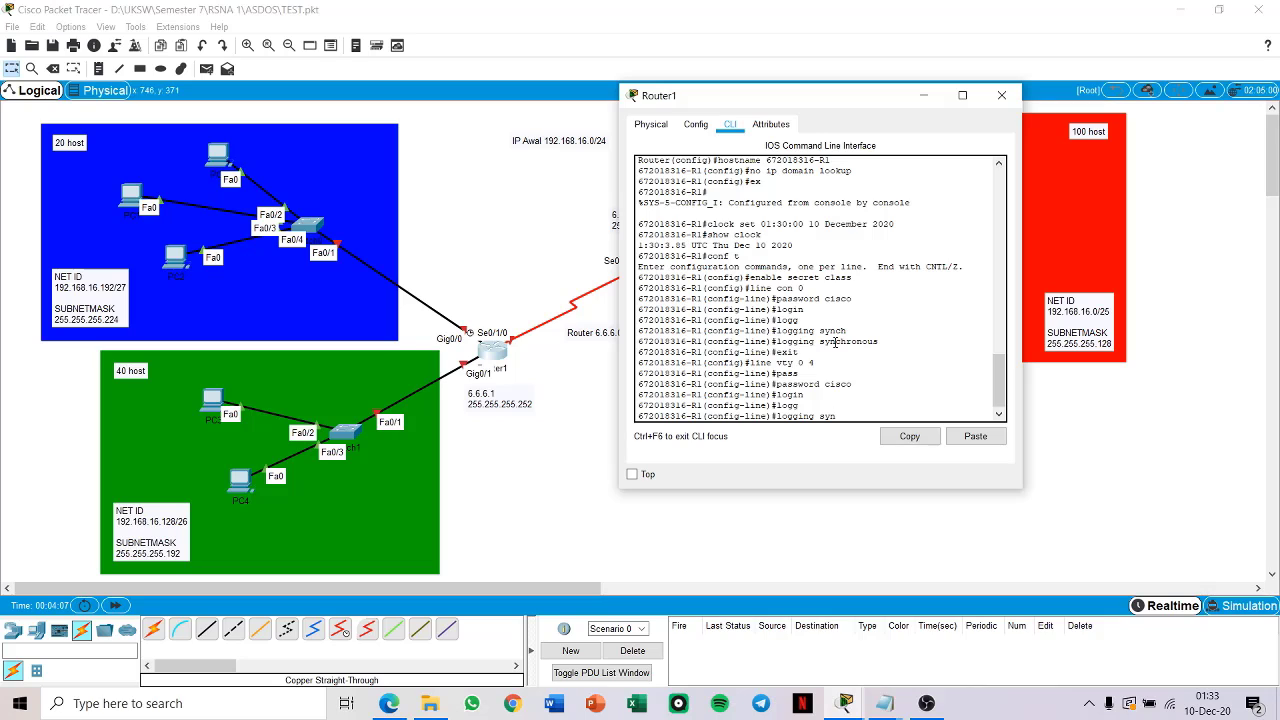
pyautogui.press('Tab')
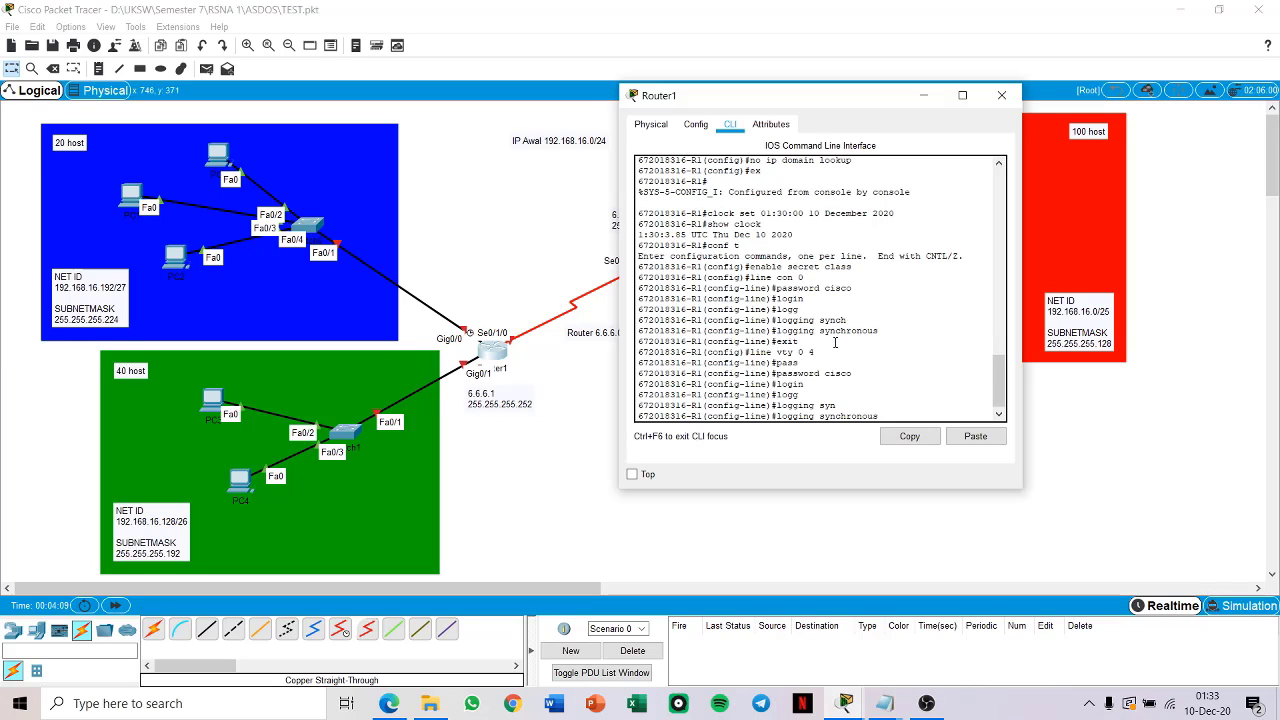
pyautogui.press('Return')
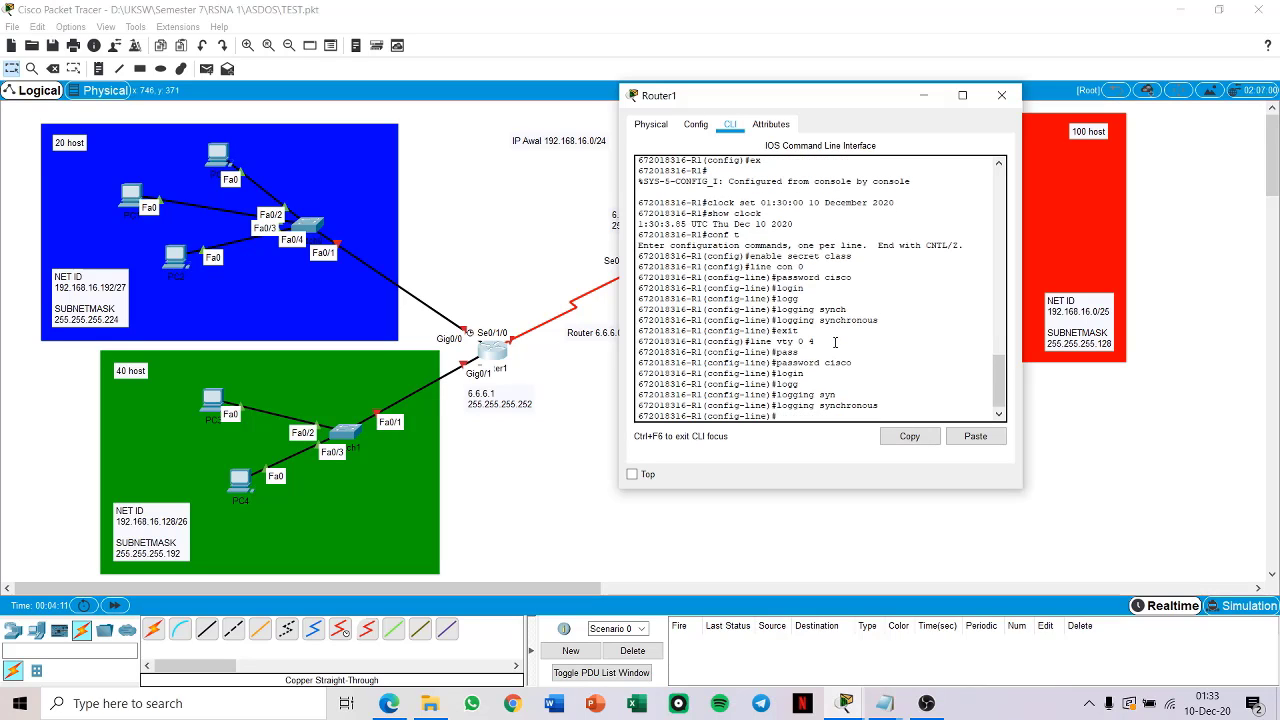
pyautogui.write('exit')
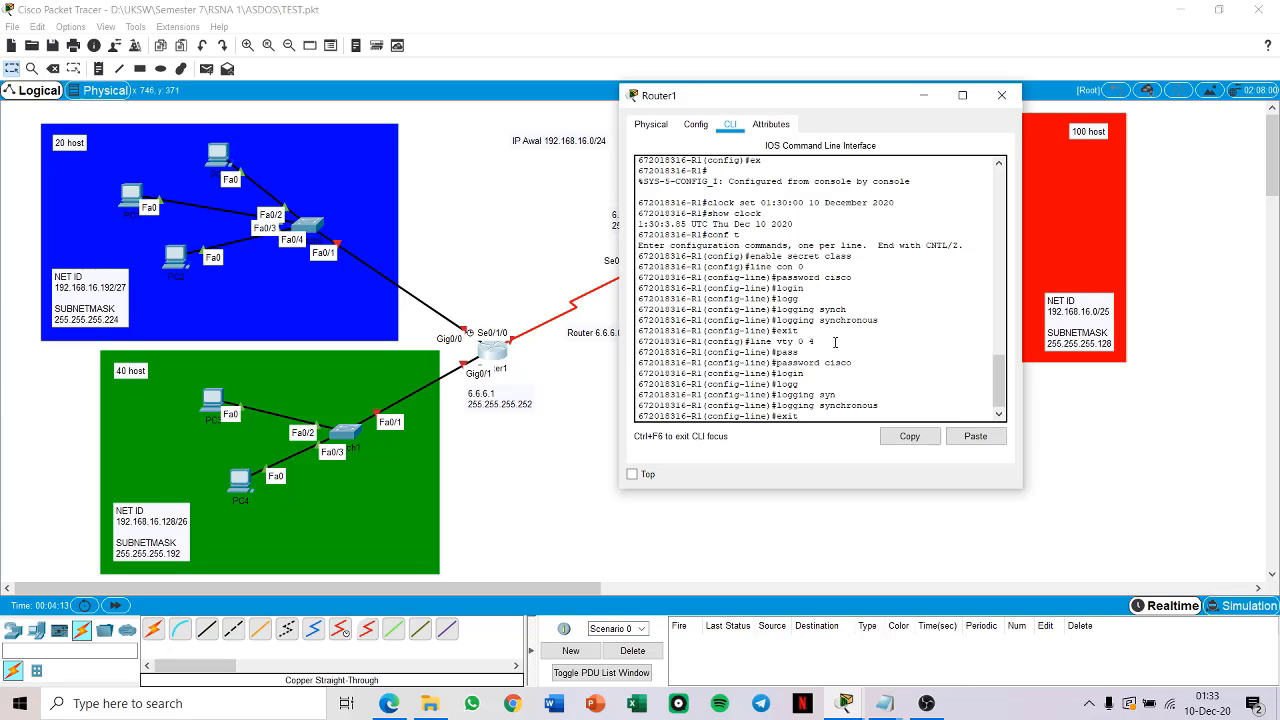
pyautogui.press('Return')
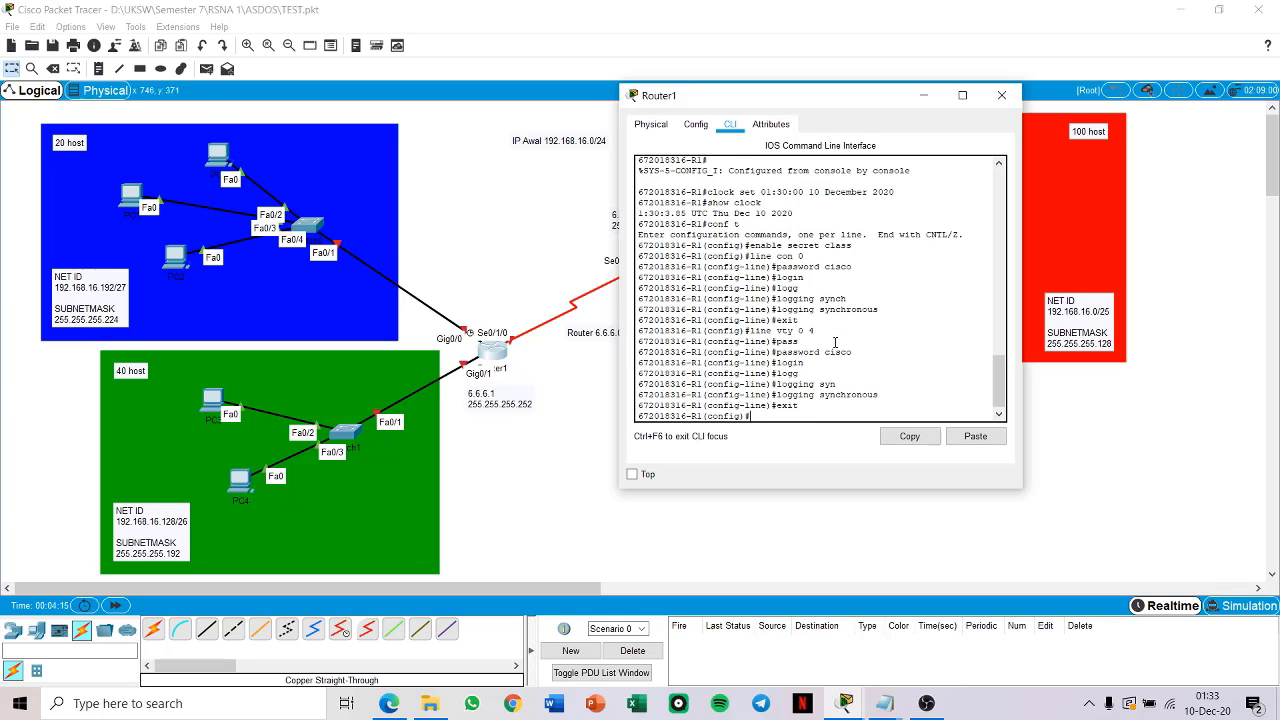
# Step: Set the message-of-the-day banner to "TAS RSNA 1" and return to privileged mode
pyautogui.write('banner motd "TAS RSNA 1')
pyautogui.press('Return')
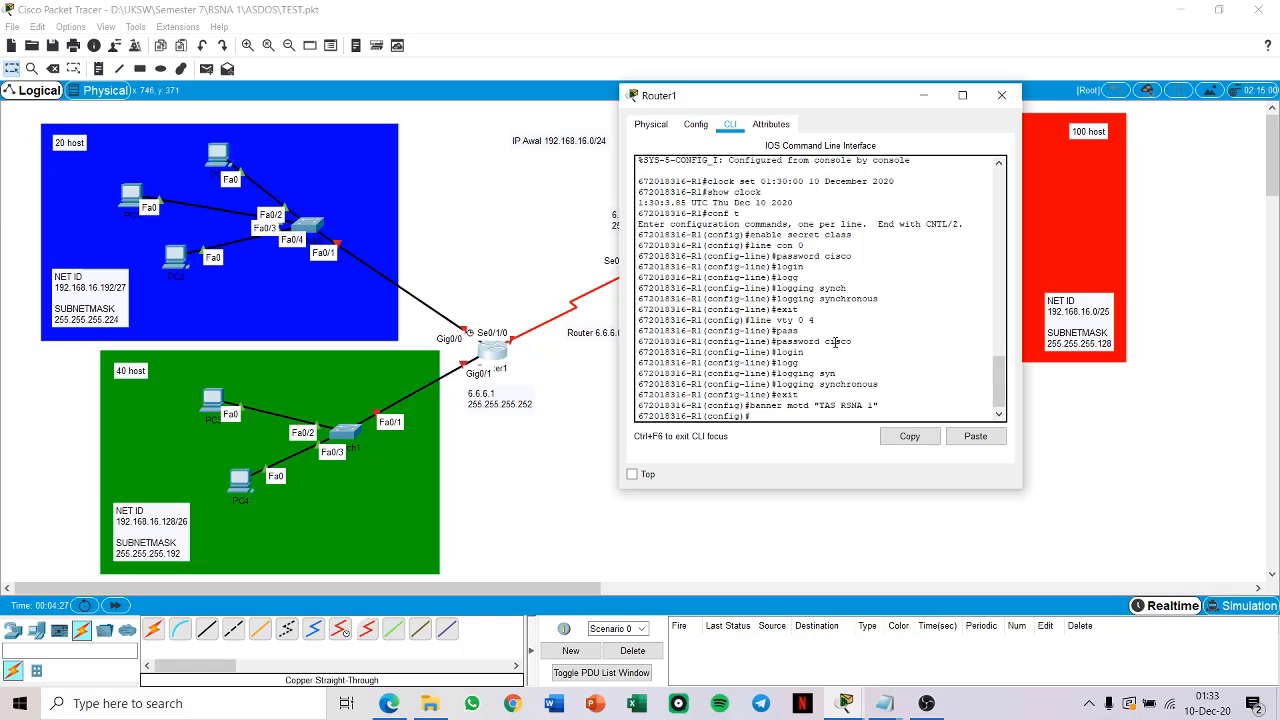
pyautogui.write('exit')
pyautogui.press('Return')
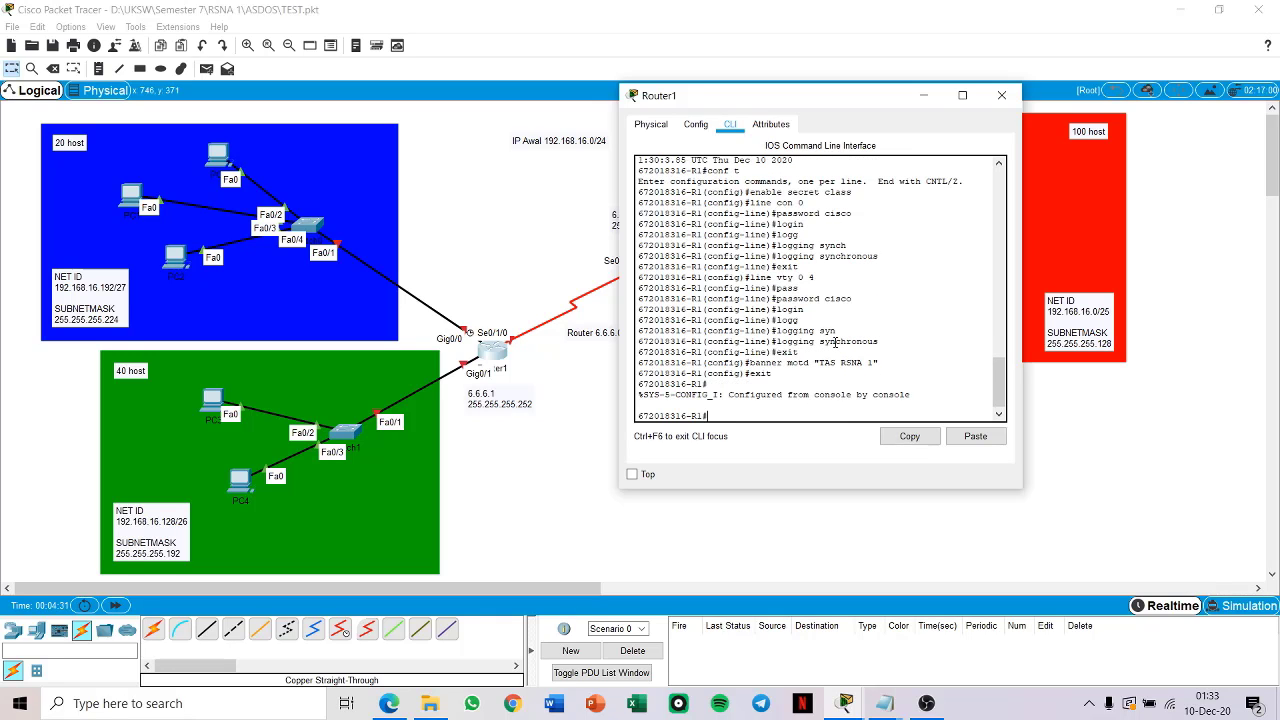
# Step: Save Router1's running configuration to startup-config with the default filename and exit the console session
pyautogui.write('copy run')
pyautogui.press('Tab')
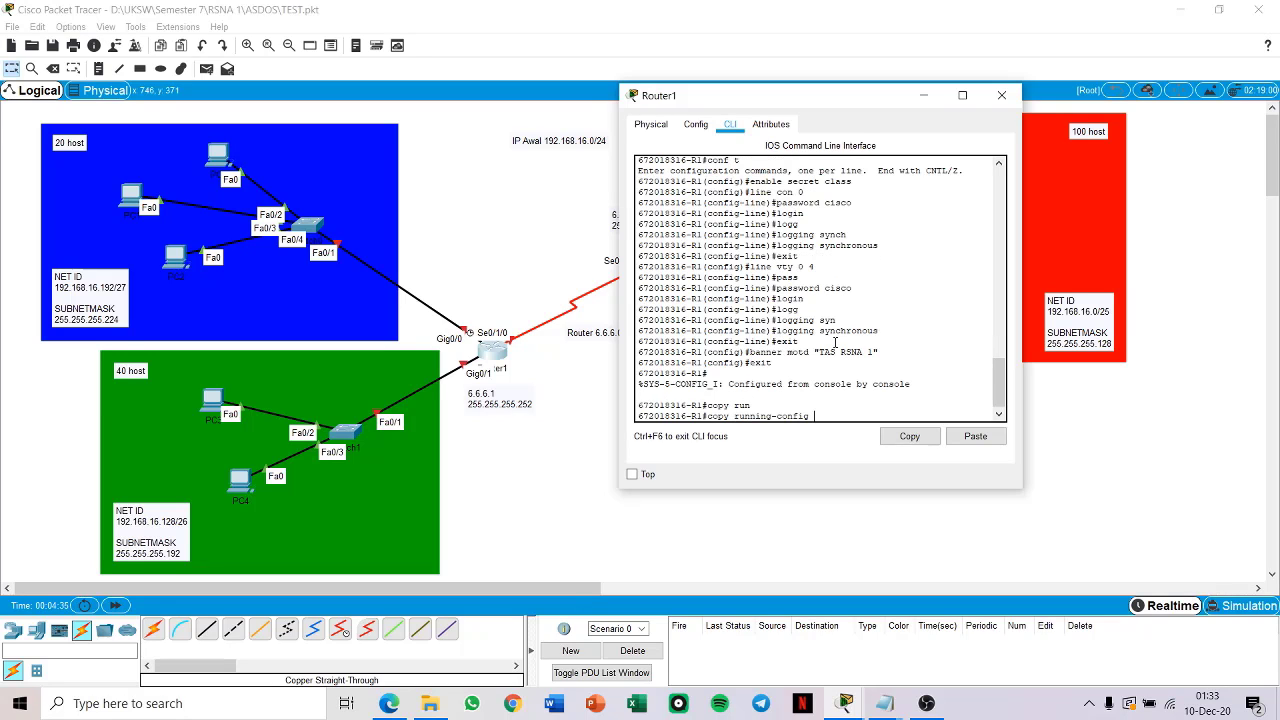
pyautogui.write('start')
pyautogui.press('Tab')
pyautogui.press('Return')
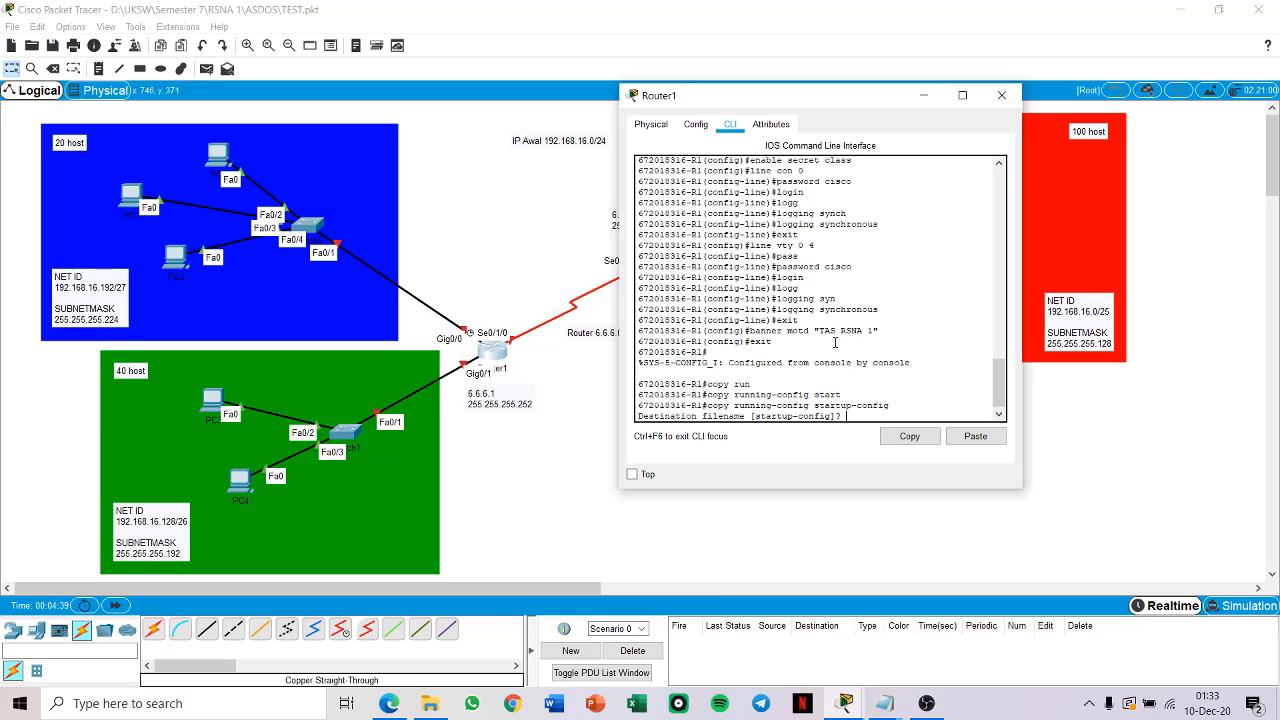
pyautogui.press('Return')
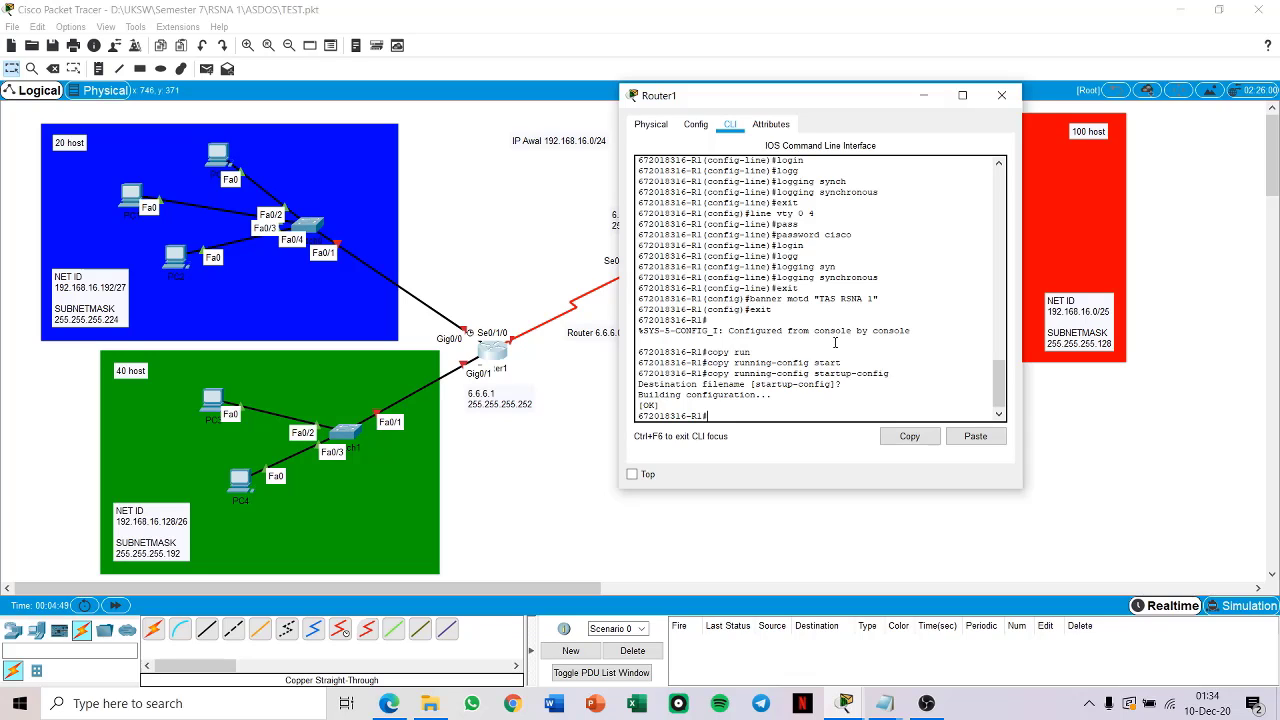
pyautogui.write('xit')
pyautogui.press('Return')
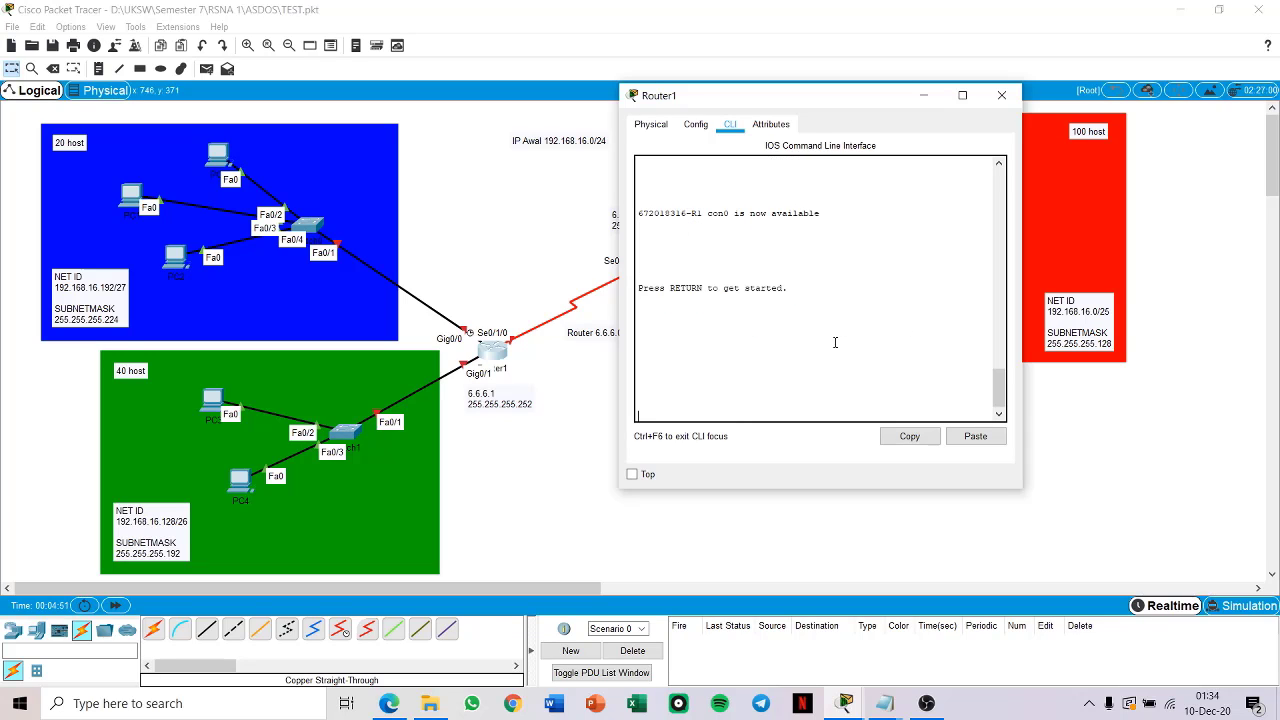
# Step: Log back in to Router1 with the console and enable passwords, enter global configuration mode, and close its window
pyautogui.press('Return')
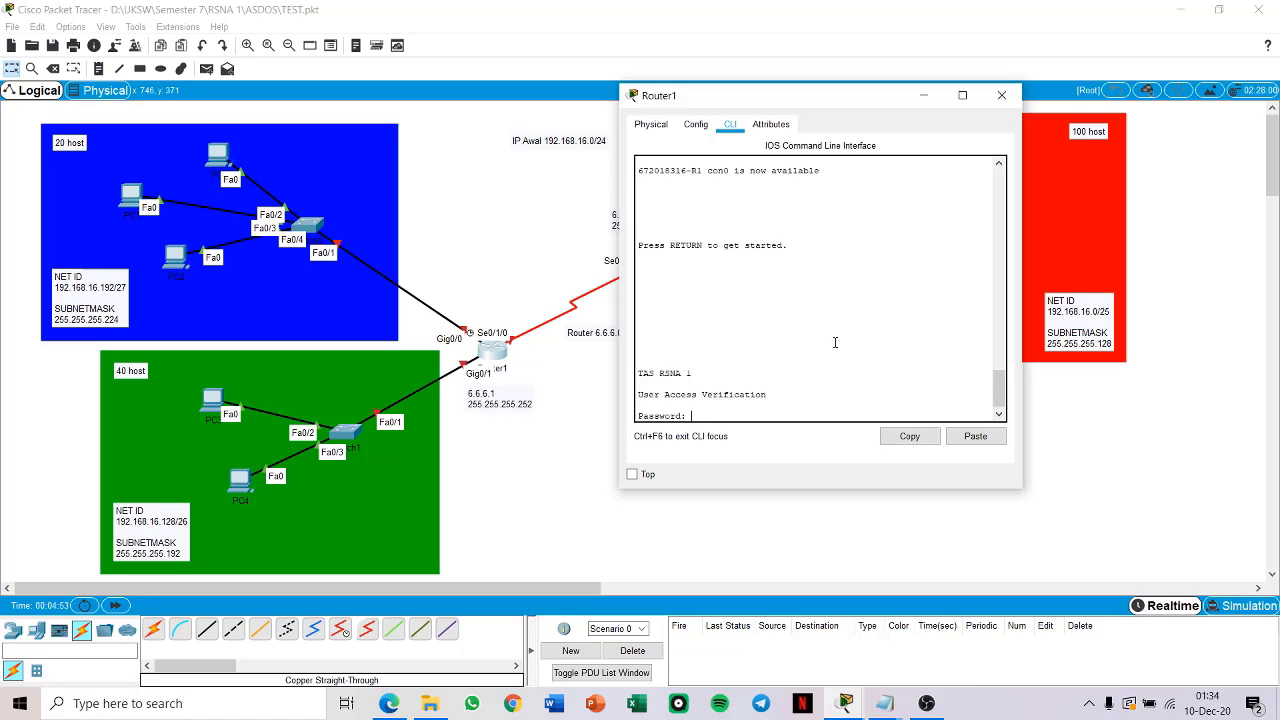
pyautogui.press('Return')
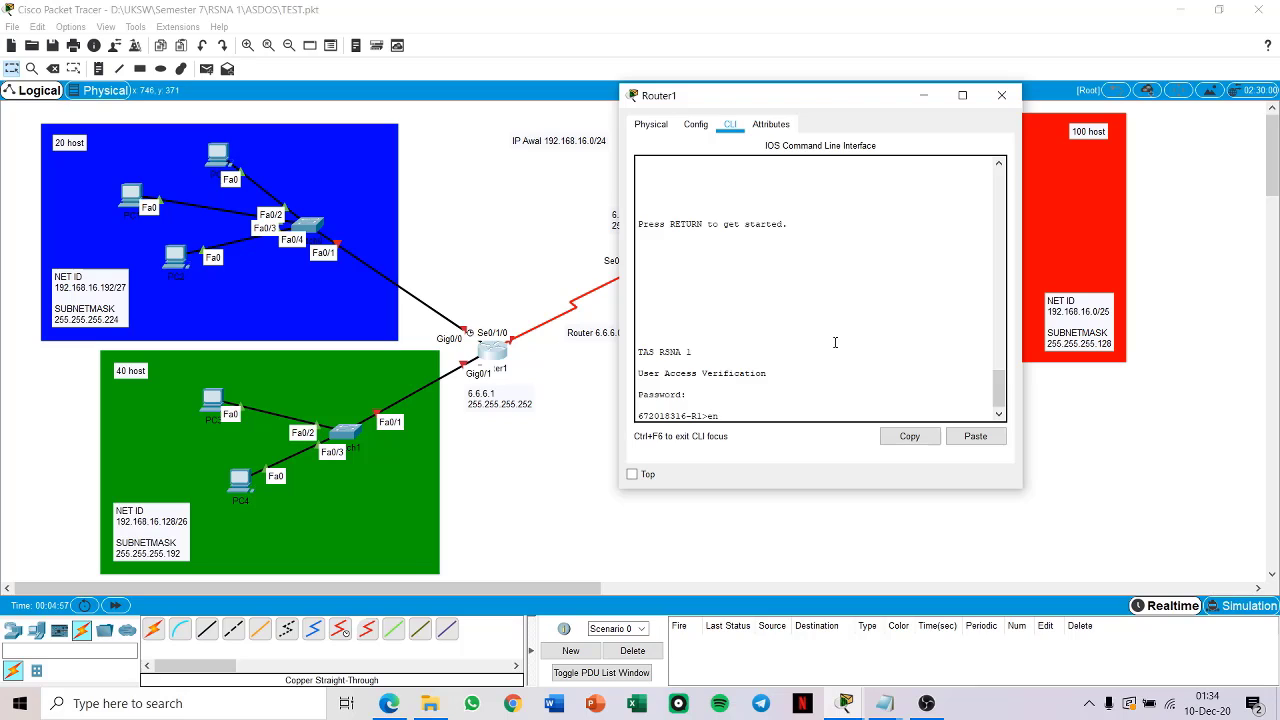
pyautogui.write('en')
pyautogui.press('Return')
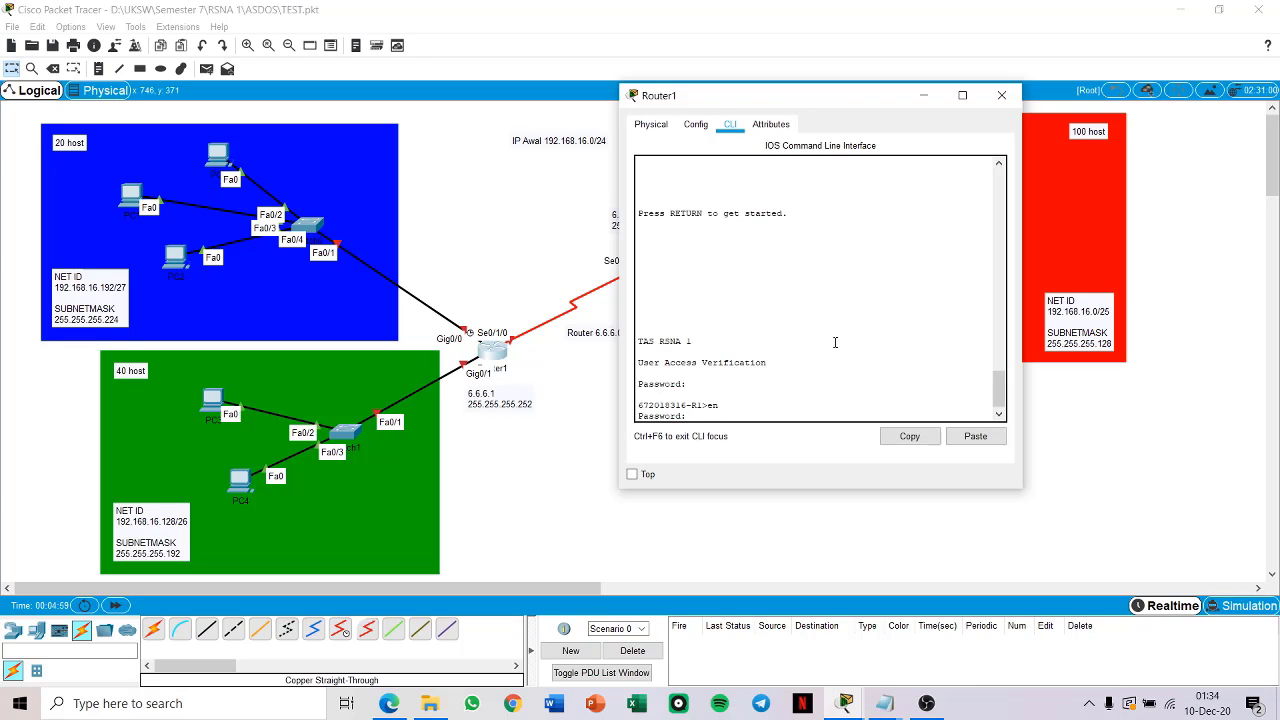
pyautogui.press('Return')
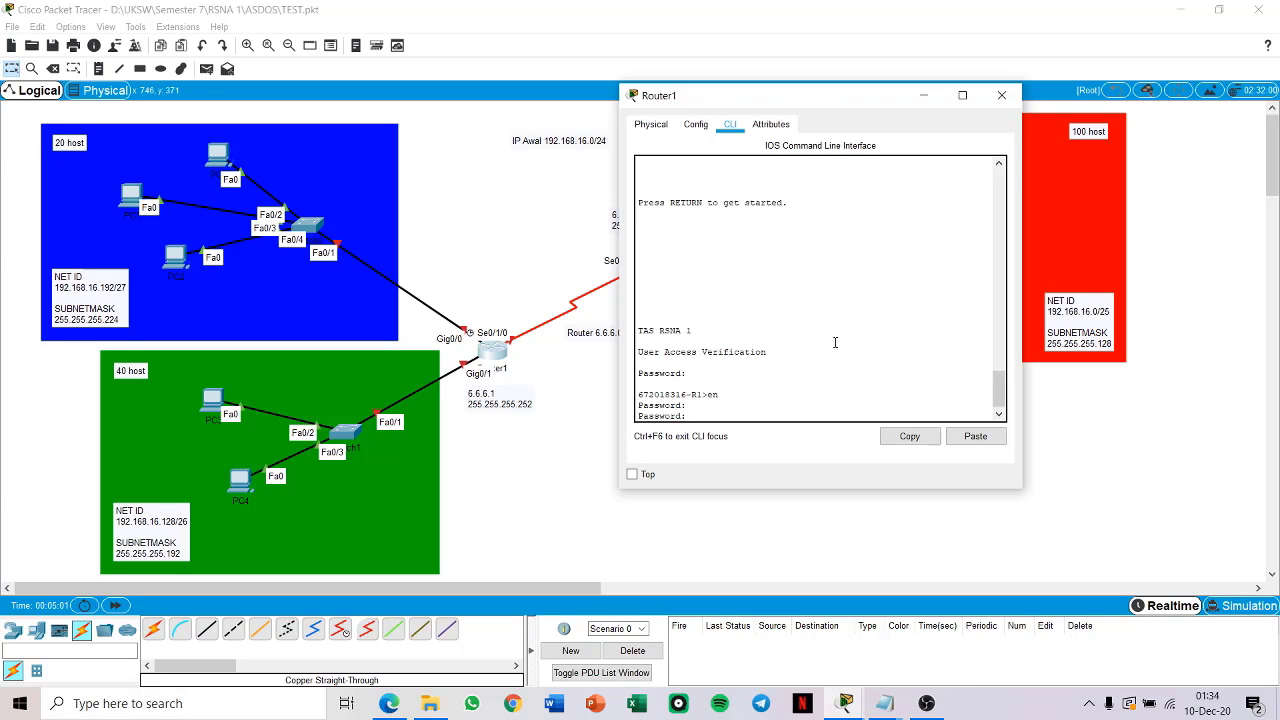
pyautogui.press('Return')
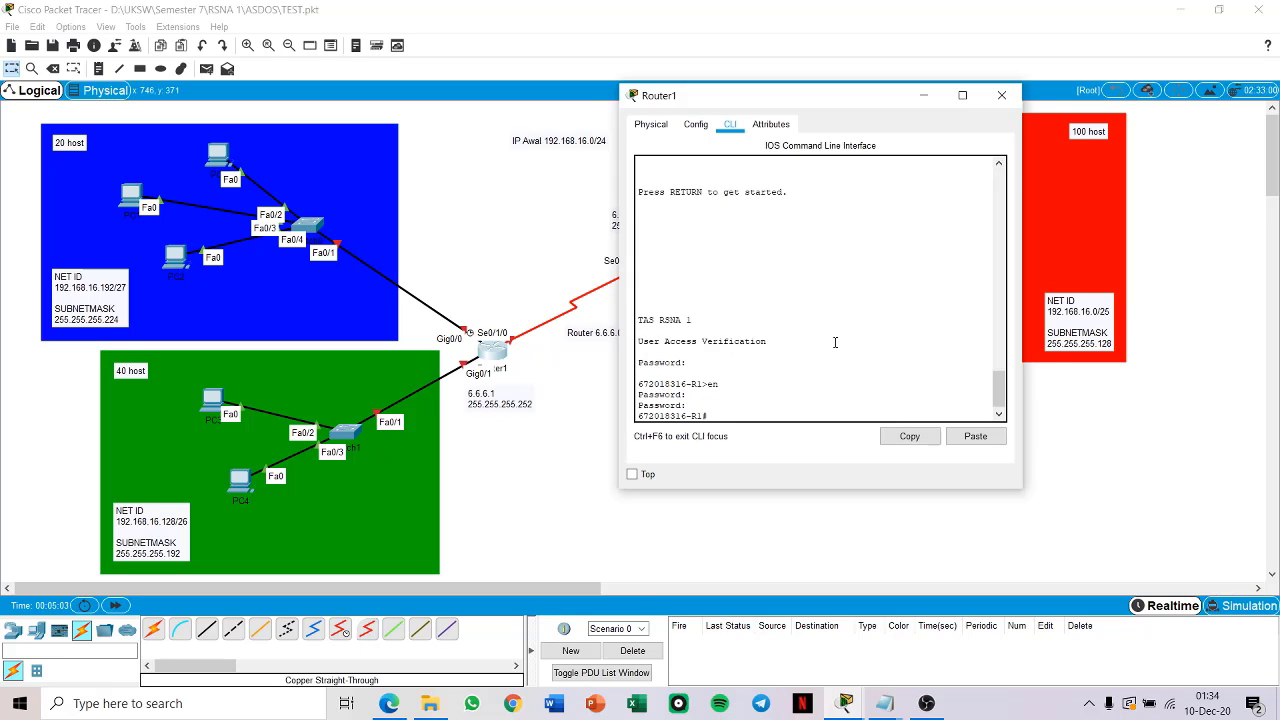
pyautogui.write('conf t')
pyautogui.press('Return')
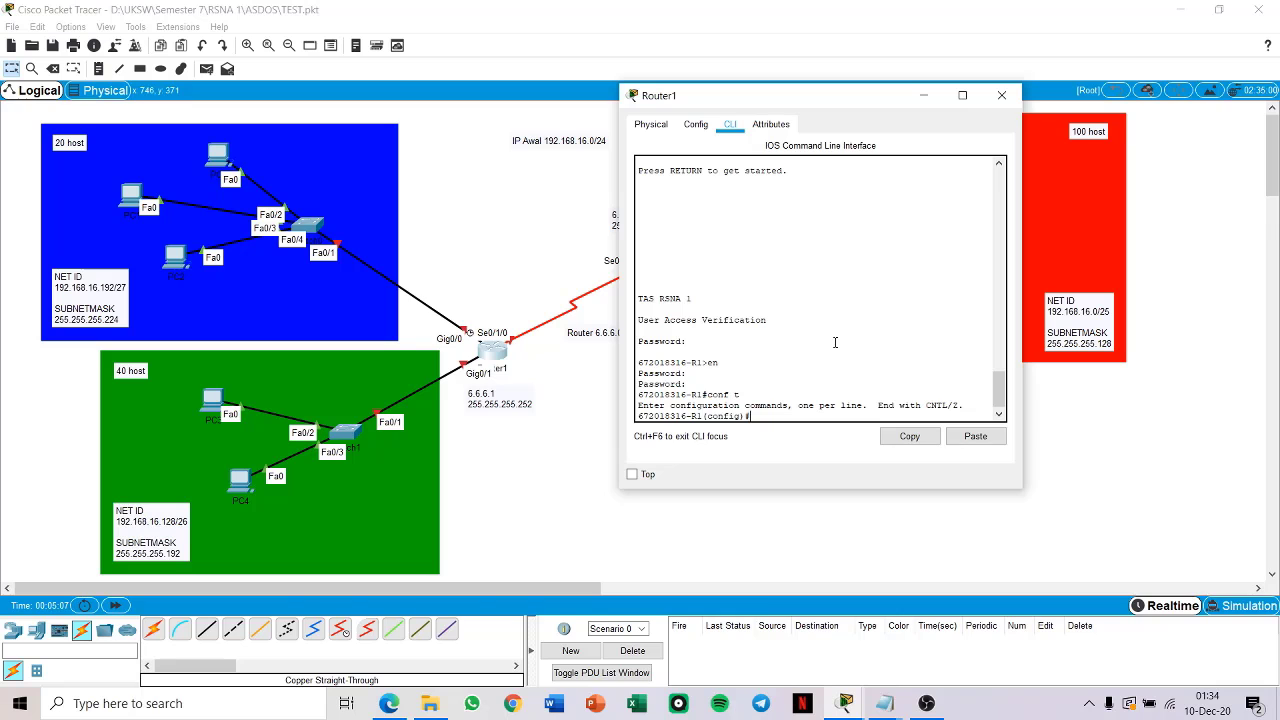
pyautogui.click(1001, 95)
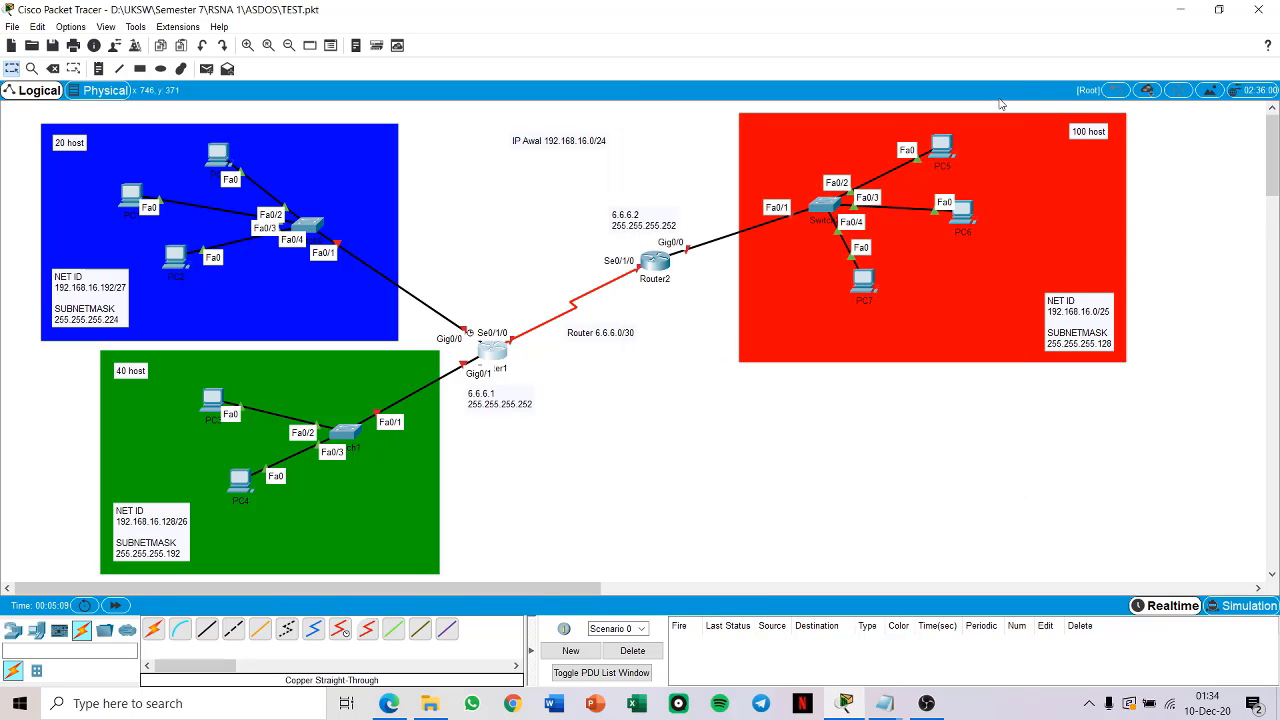
# Step: Open Router2's command-line interface and enter global configuration mode
pyautogui.click(656, 262)
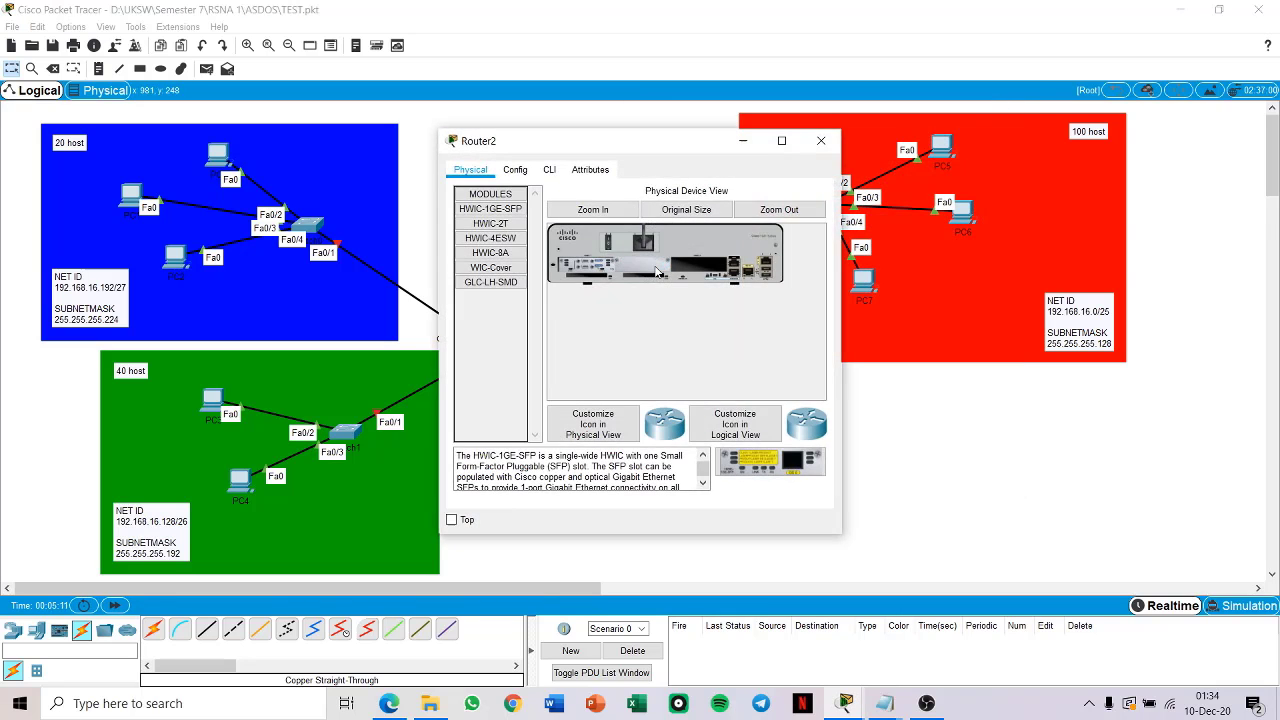
pyautogui.click(549, 170)
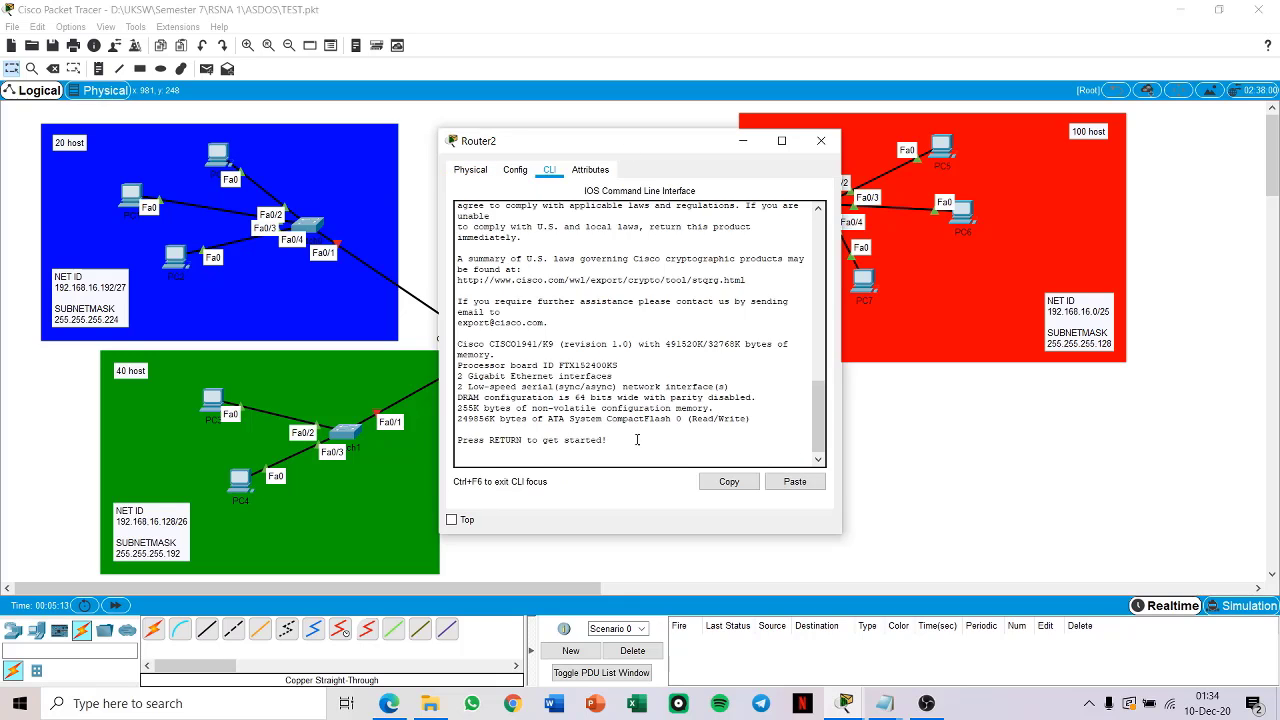
pyautogui.press('Return')
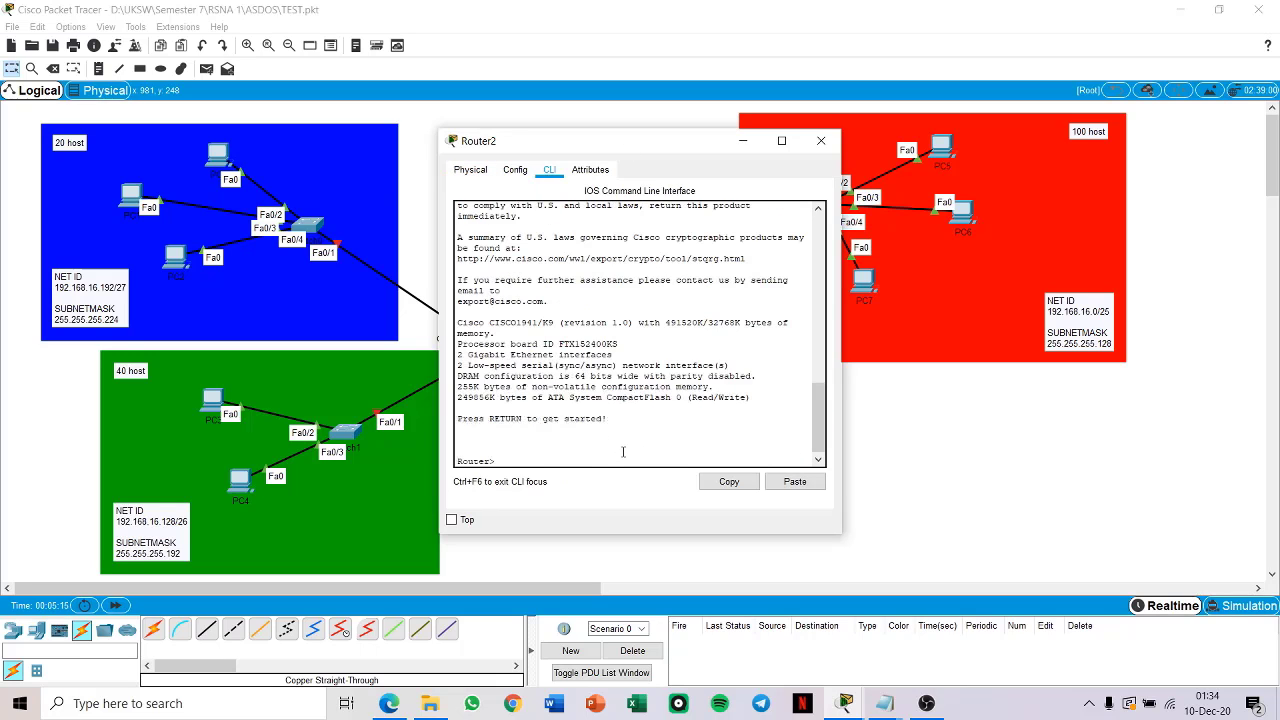
pyautogui.write('en')
pyautogui.press('Return')
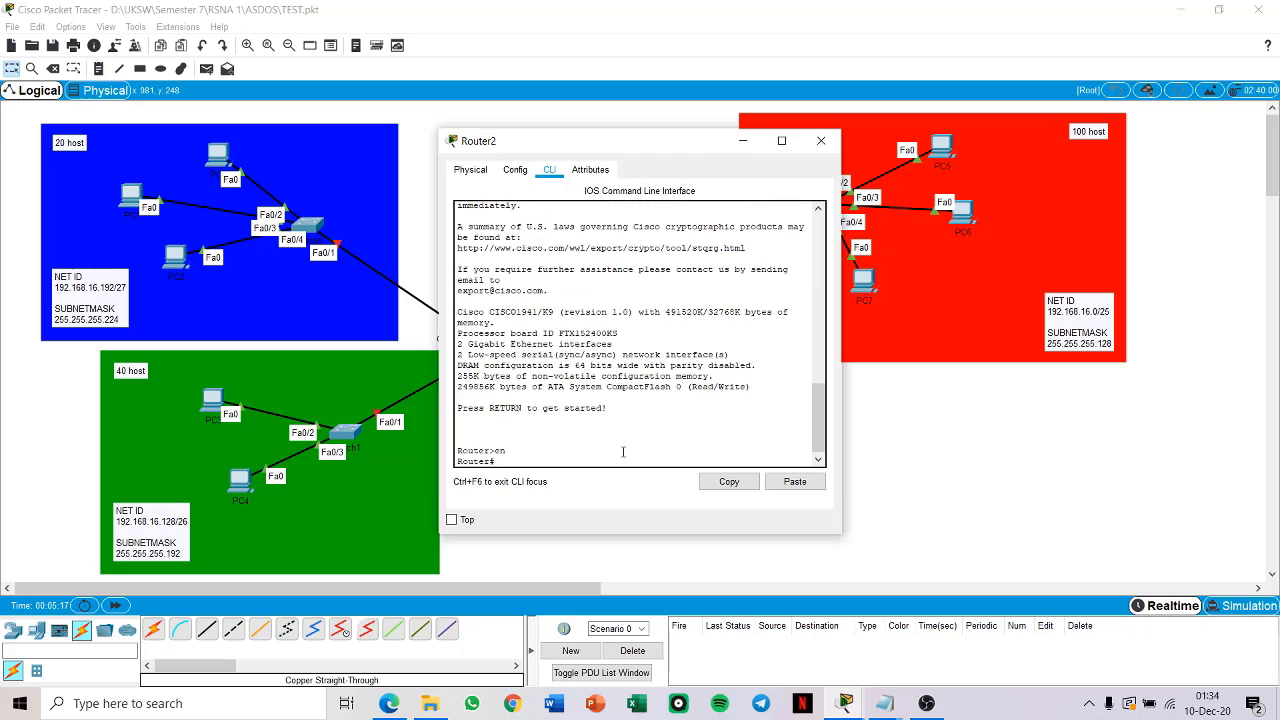
pyautogui.write('conf t')
pyautogui.press('Return')
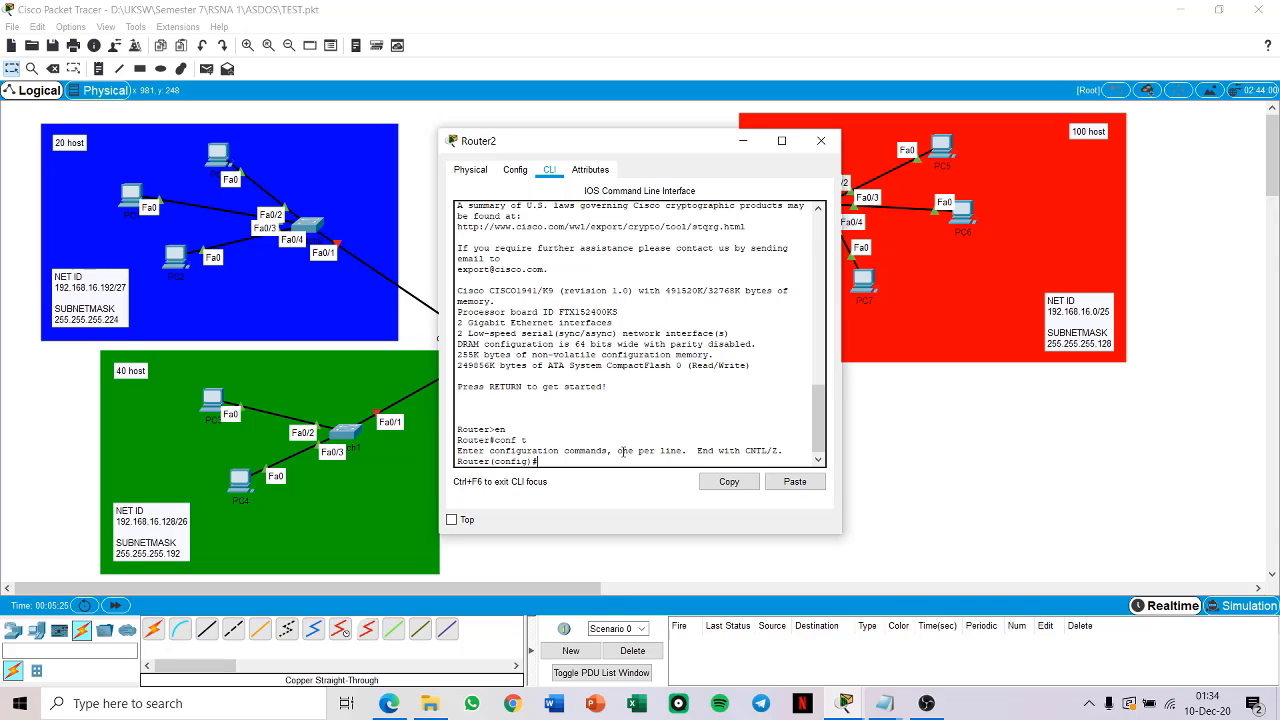
# Step: Set Router2's hostname to the student number followed by "-R2"
pyautogui.write('hostname 672018316-R2')
pyautogui.press('Return')
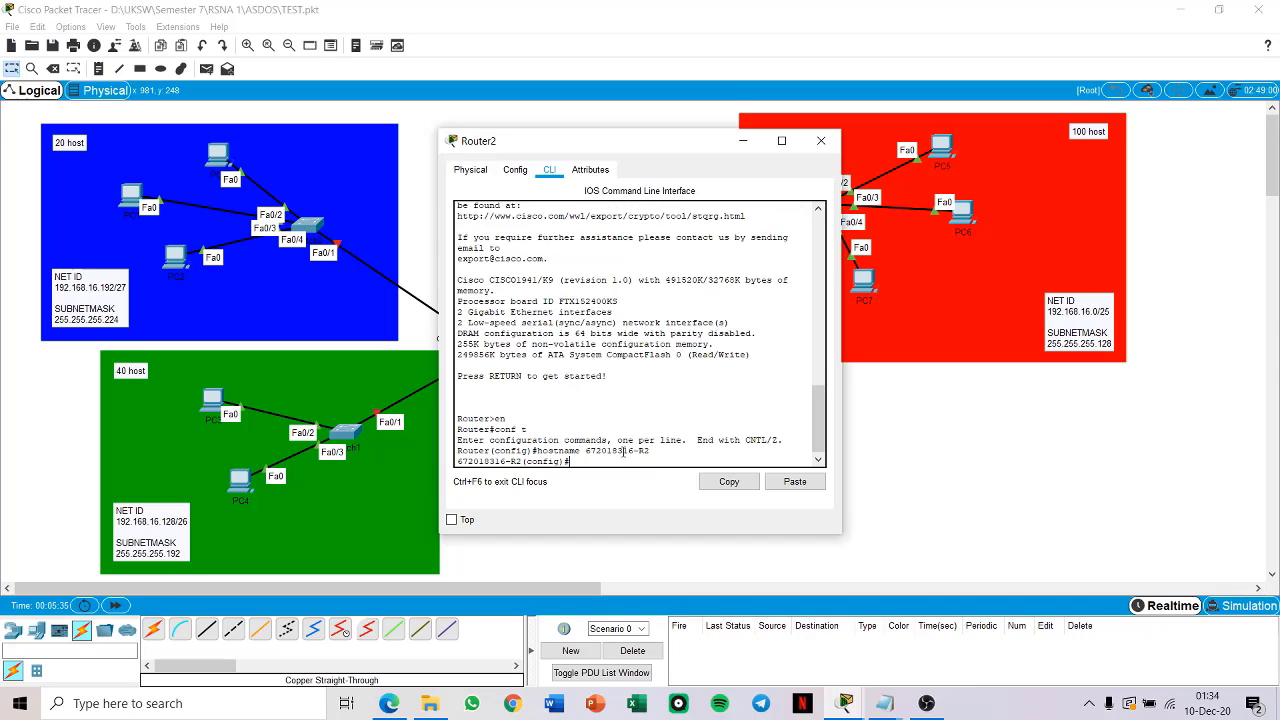
# Step: Disable DNS lookup on Router2 with "no ip domain-lookup" and return to privileged mode
pyautogui.write('no ip domain-lookup')
pyautogui.press('Return')
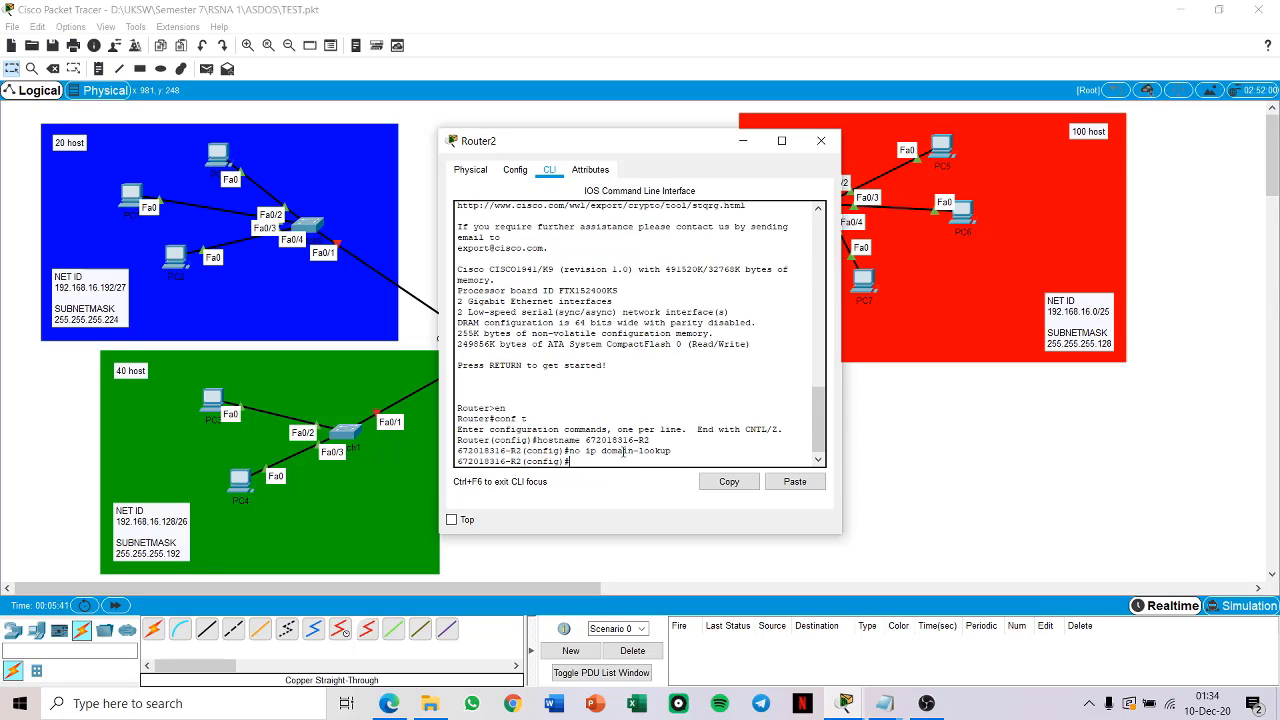
pyautogui.write('exit')
pyautogui.press('Return')
pyautogui.press('Return')
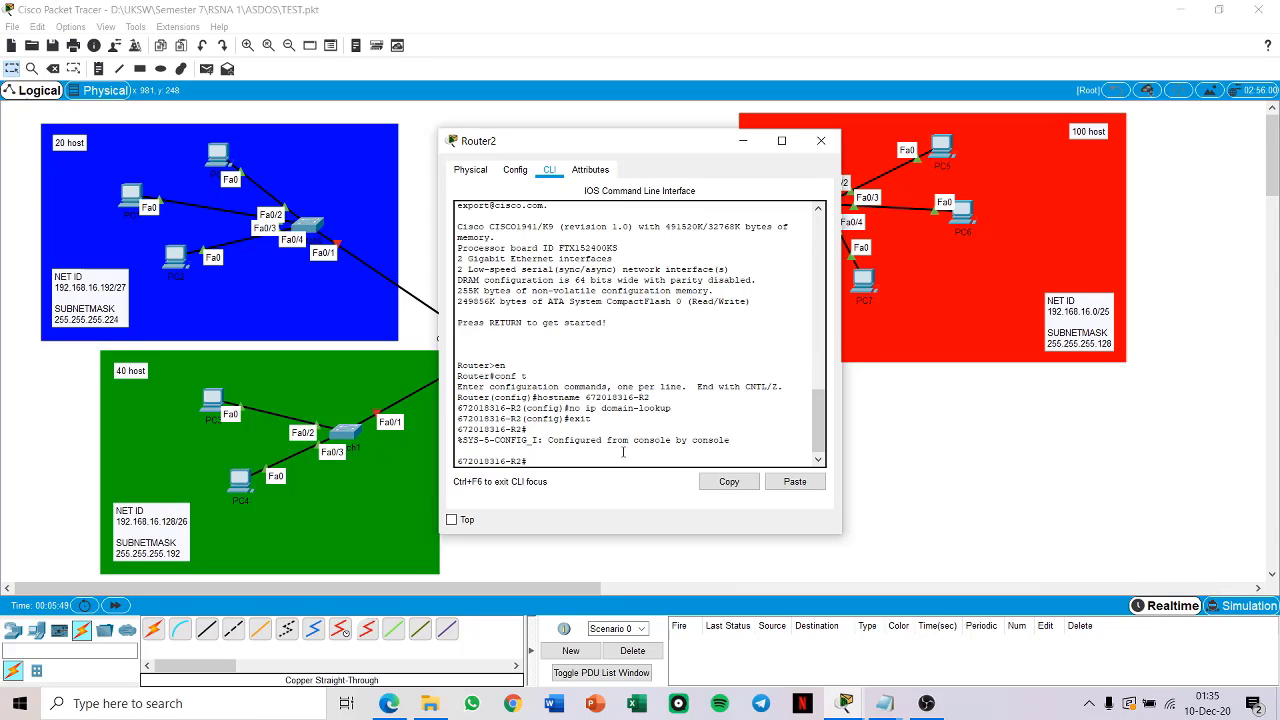
# Step: Set Router2's clock to 01:35:00 on 10 December 2020 and display the clock
pyautogui.write('clock')
pyautogui.write('set 01:35:00 10 December 22020')
pyautogui.press('Return')
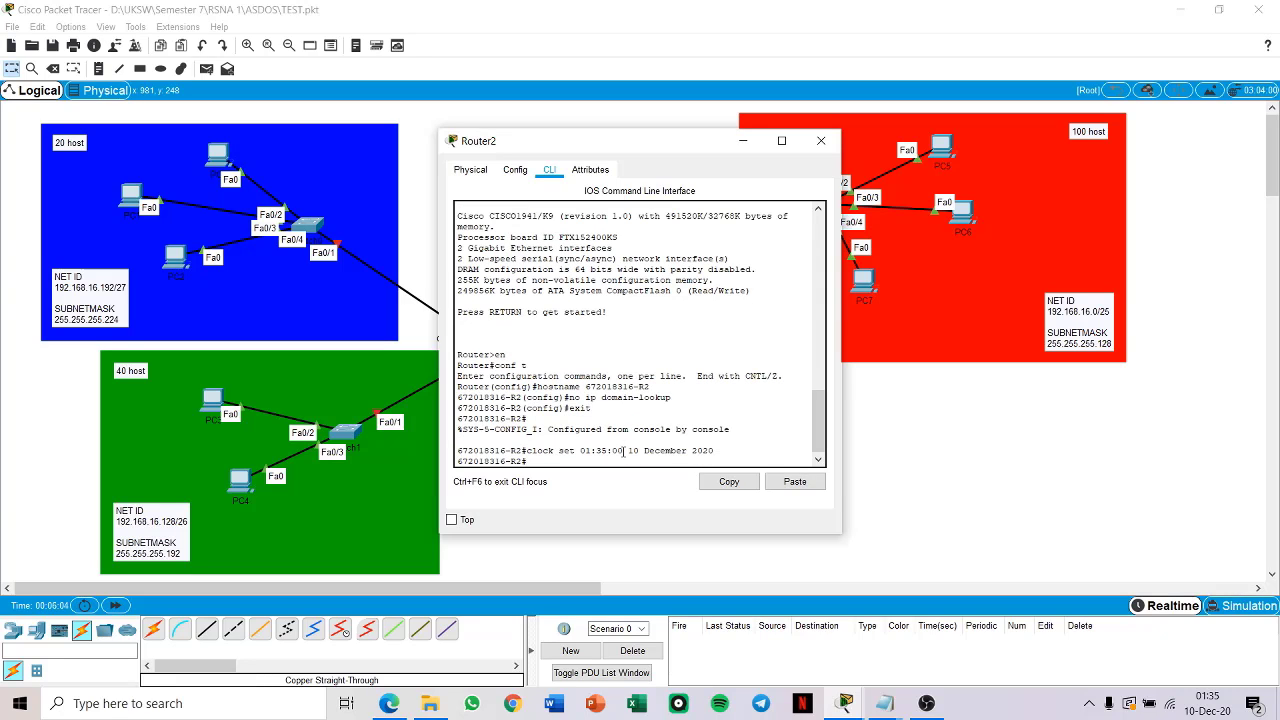
pyautogui.write('show clock')
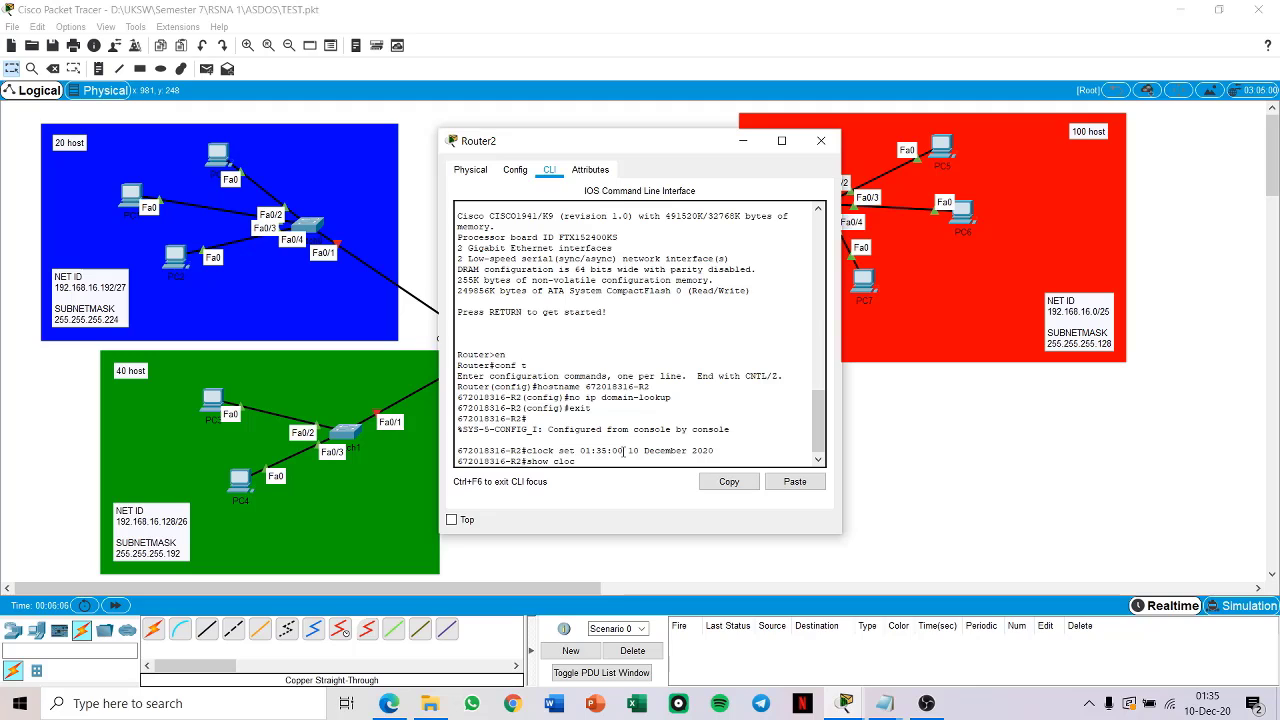
pyautogui.press('Return')
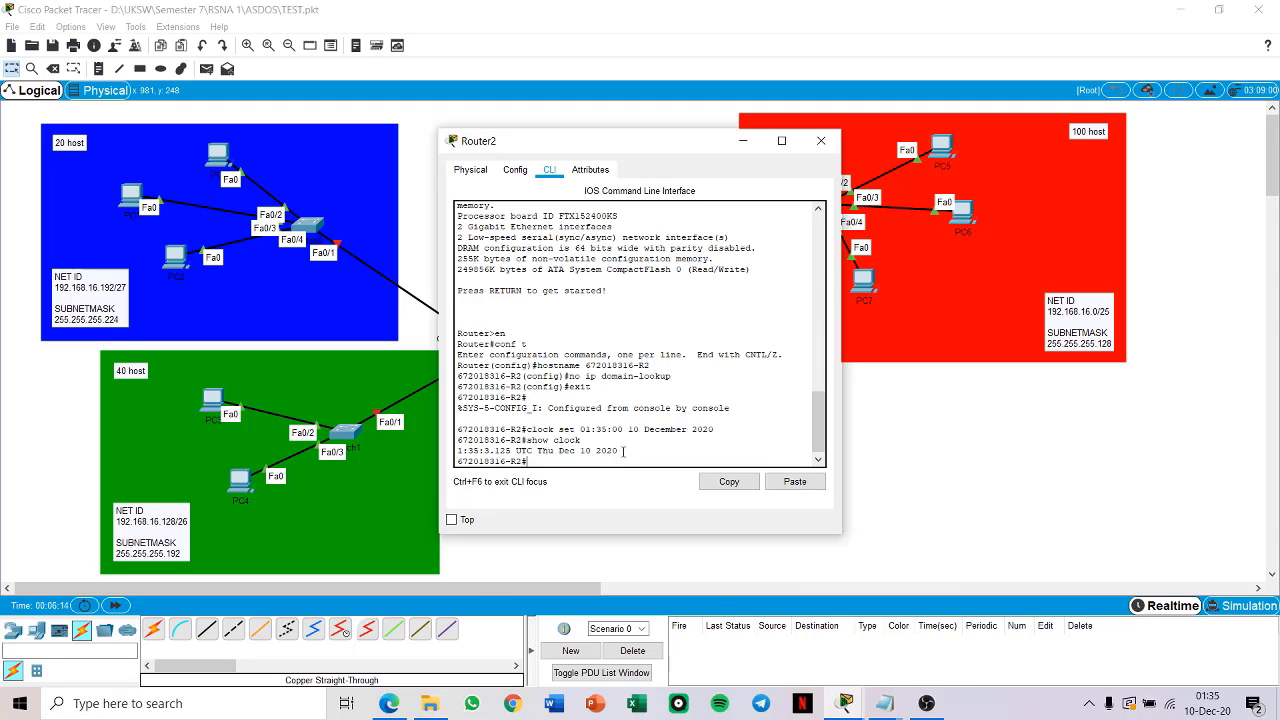
# Step: Re-enter global configuration mode on Router2 and set the enable secret password
pyautogui.write('config')
pyautogui.press('BackSpace')
pyautogui.write('t')
pyautogui.press('Return')
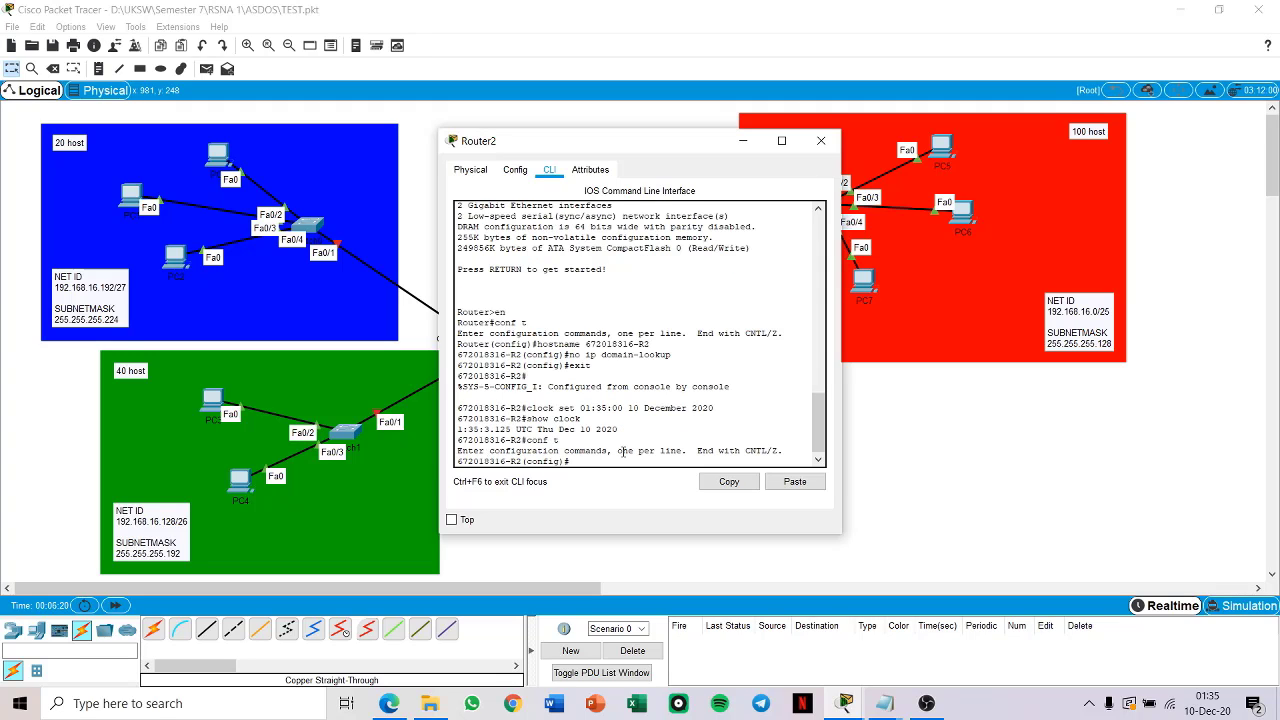
pyautogui.write('enba')
pyautogui.press('BackSpace')
pyautogui.press('BackSpace')
pyautogui.write('able secret class')
pyautogui.press('Return')
# Step: Set the password for Router2's console line 0 and require login on it
pyautogui.write('line ')
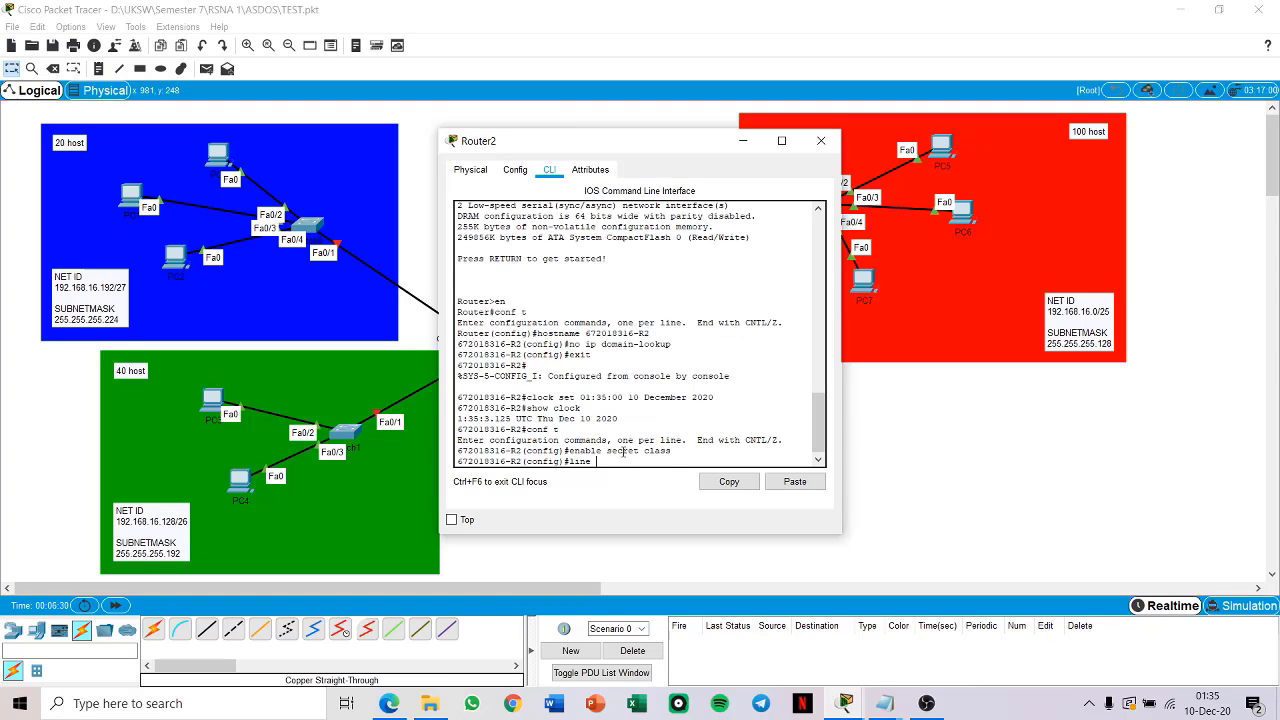
pyautogui.write('con 0')
pyautogui.press('Return')
pyautogui.write('pa')
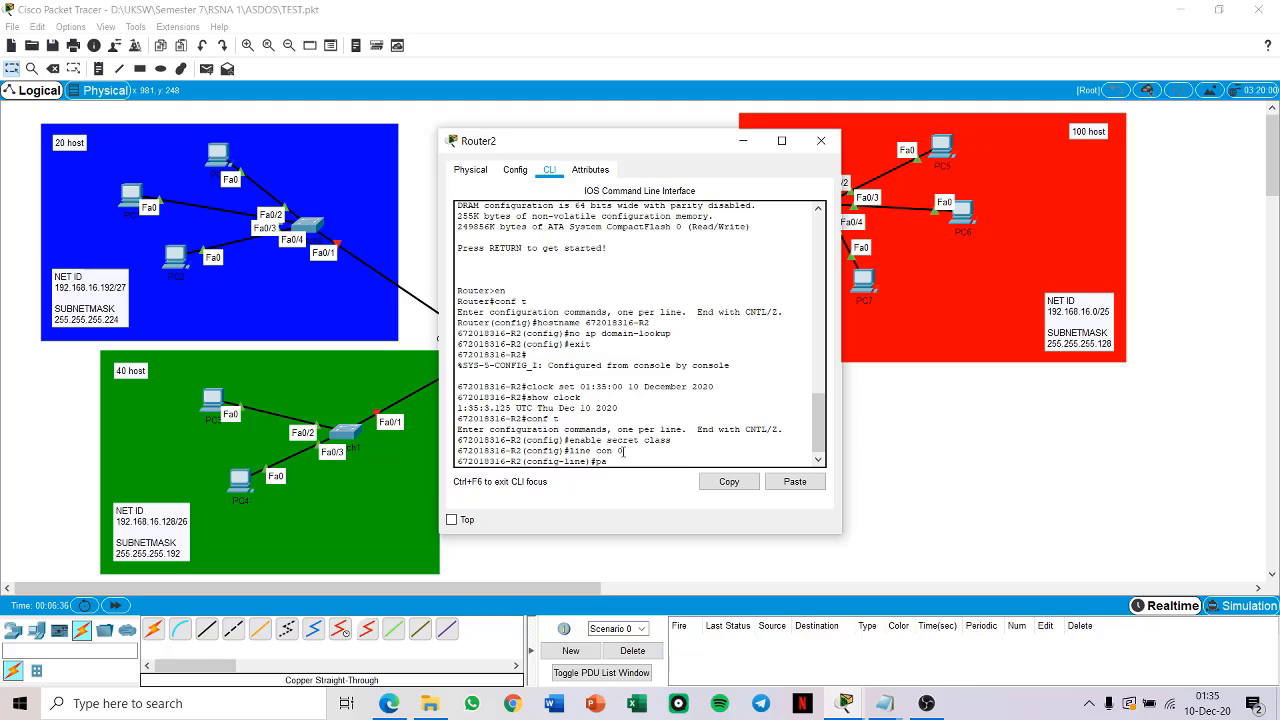
pyautogui.write('ssword cisco')
pyautogui.press('Return')
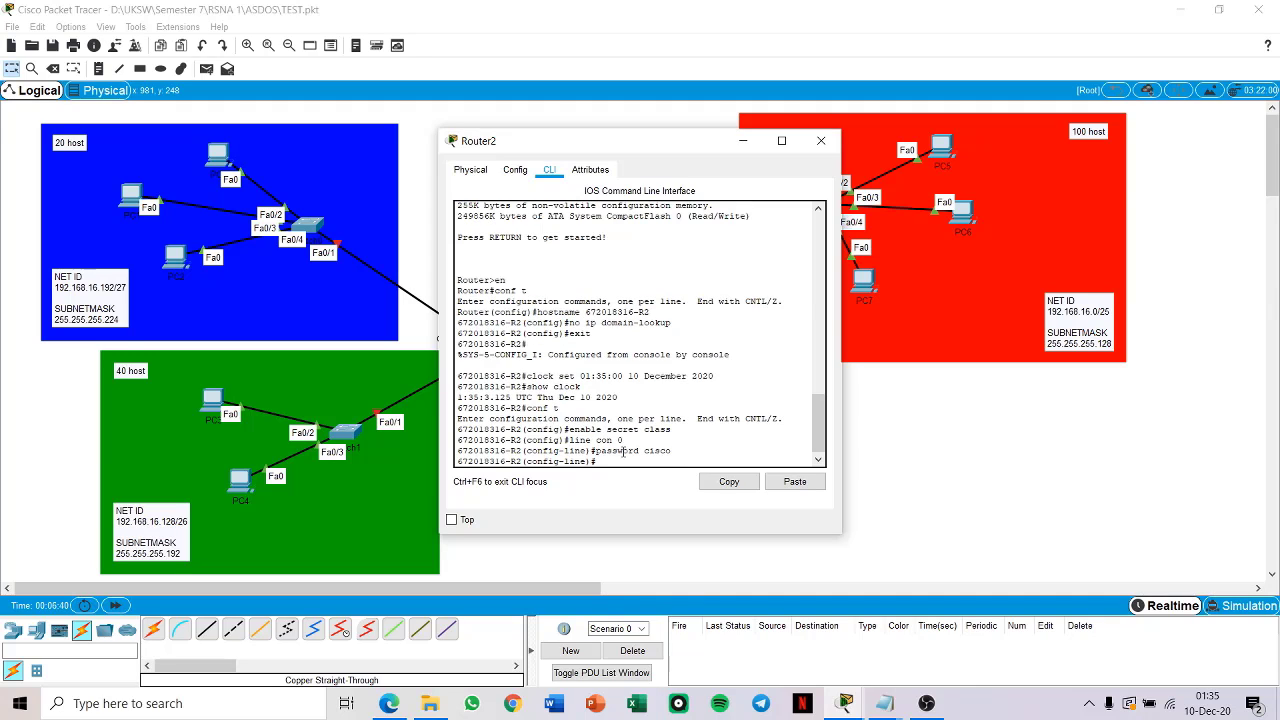
pyautogui.write('loggin')
pyautogui.press('Return')
# Step: Enable synchronous logging on Router2's console line and return to global configuration mode
pyautogui.write('logg')
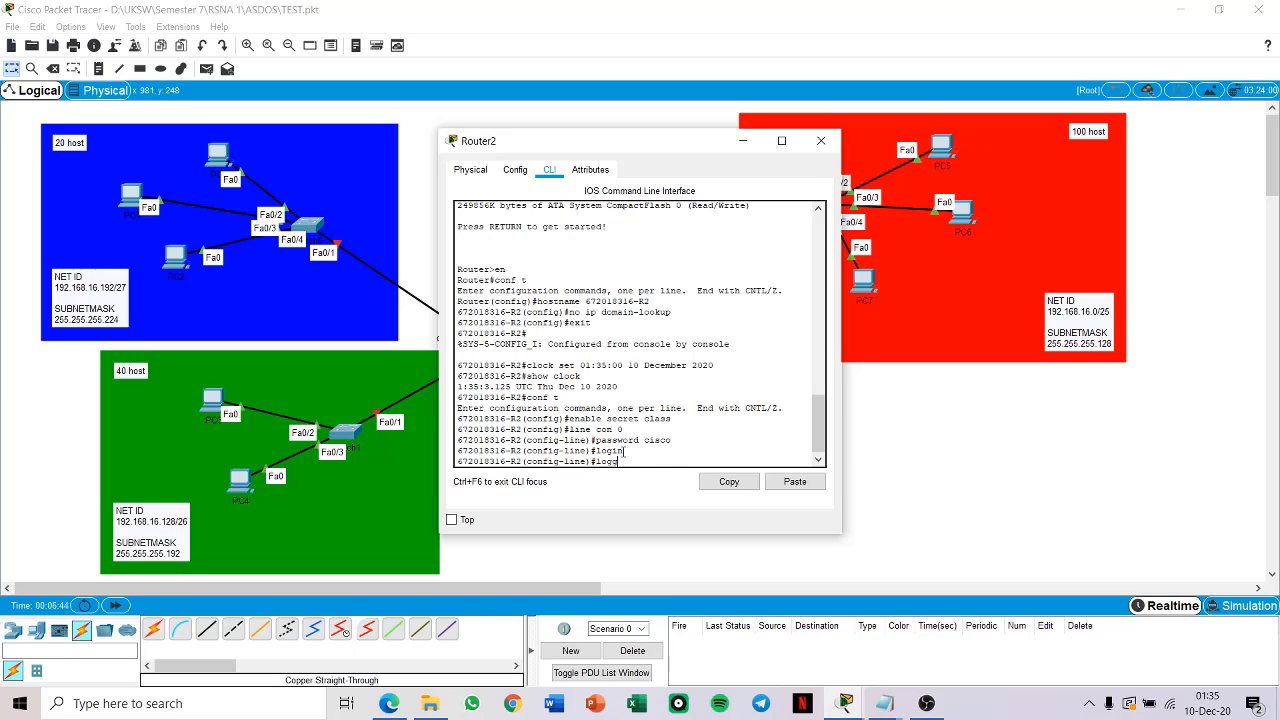
pyautogui.press('Tab')
pyautogui.write('syn')
pyautogui.press('Tab')
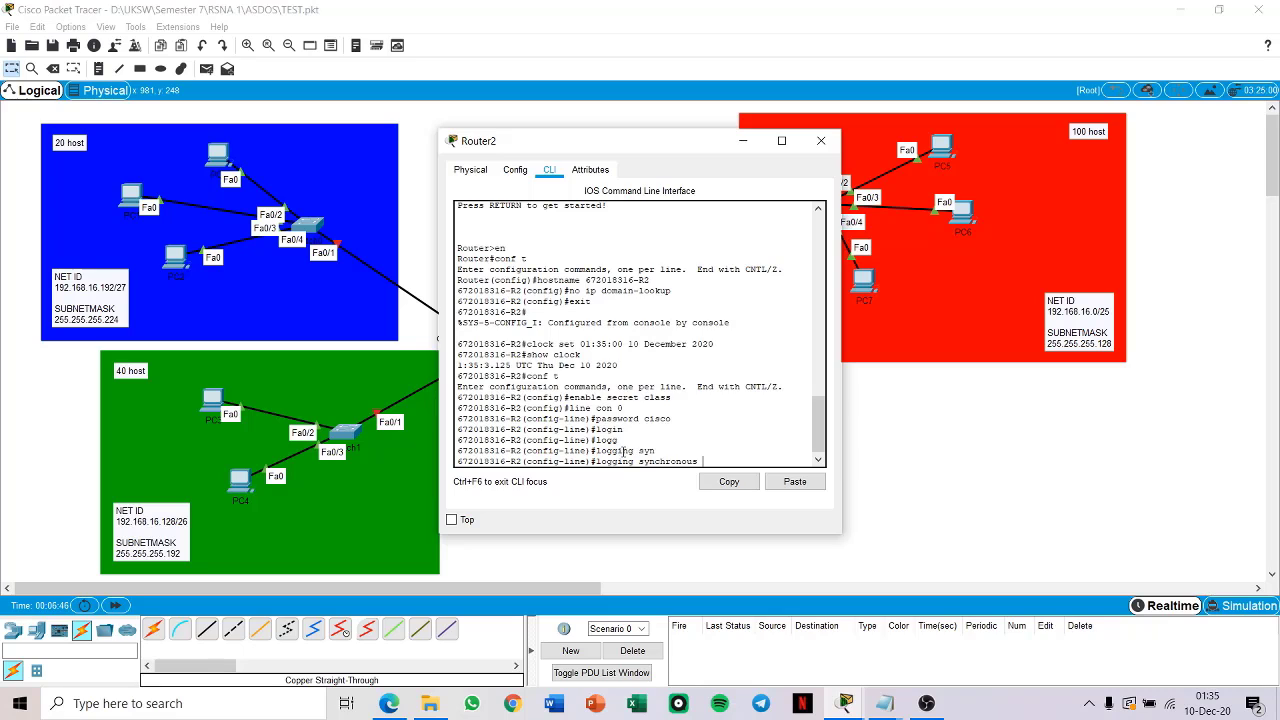
pyautogui.press('Return')
pyautogui.write('exit')
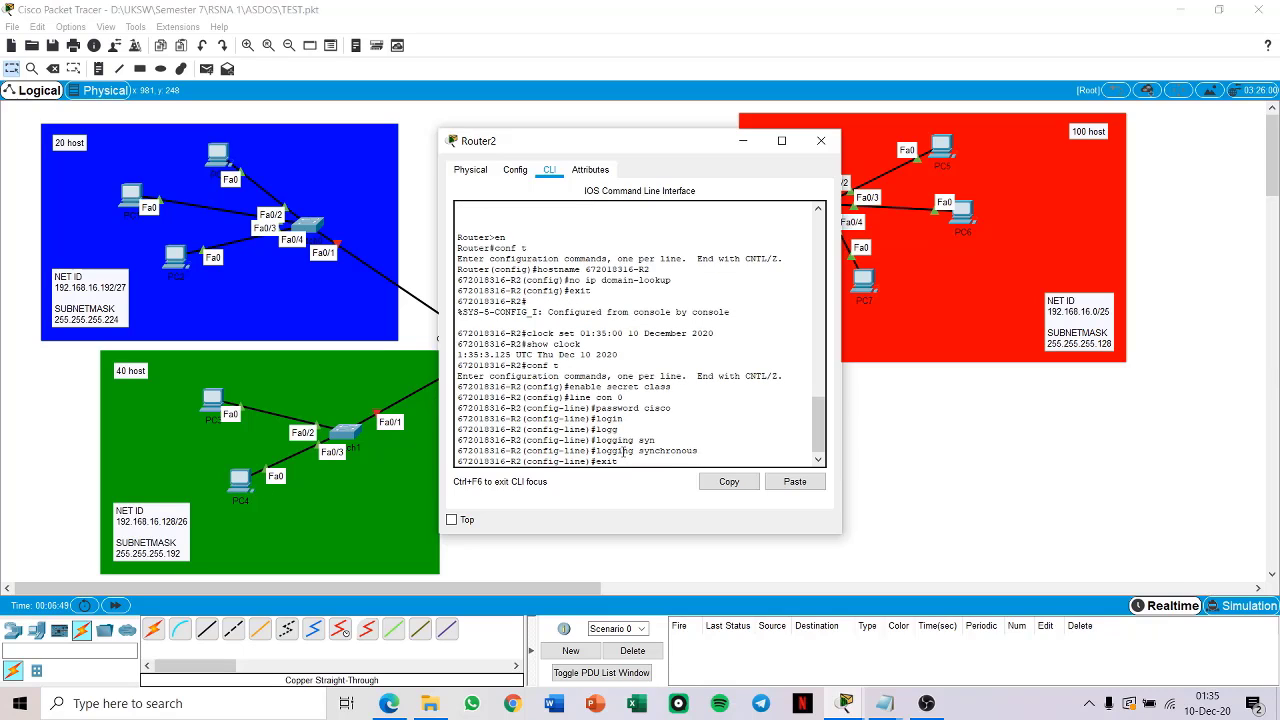
pyautogui.press('Return')
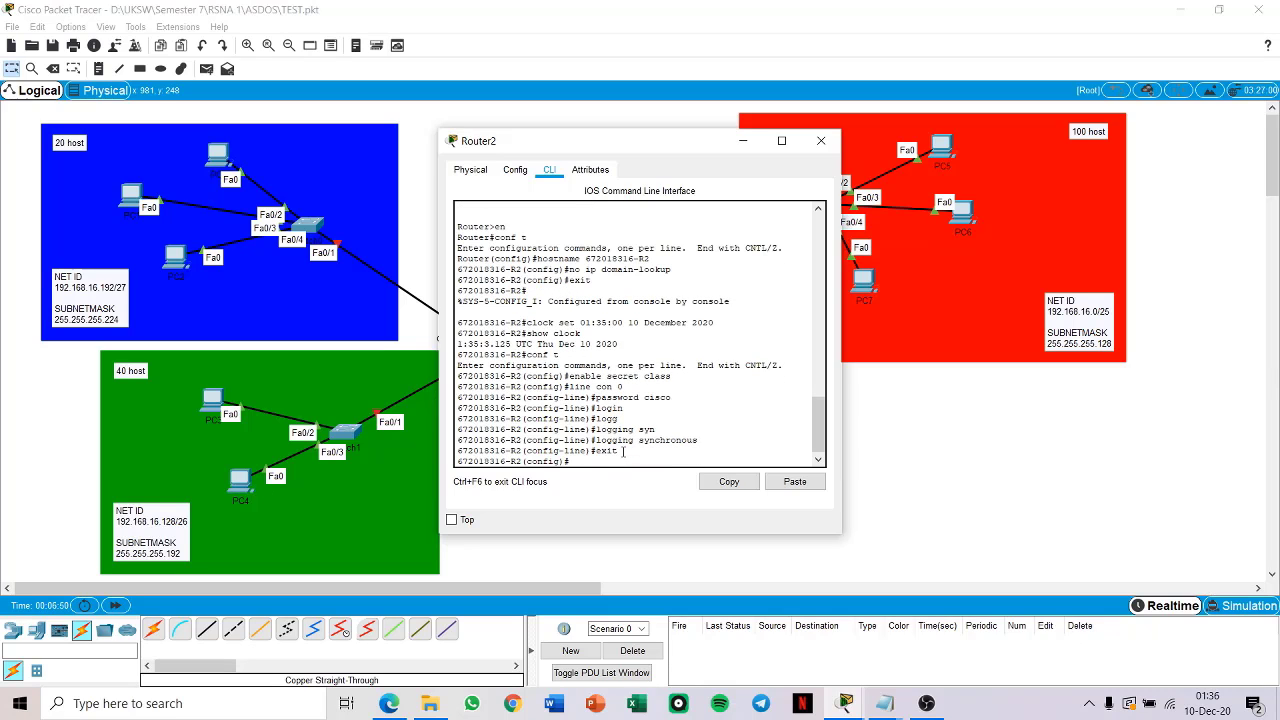
# Step: Set the password for Router2's VTY lines 0 to 4 and require login on them
pyautogui.write('line vty 0 4')
pyautogui.press('Return')
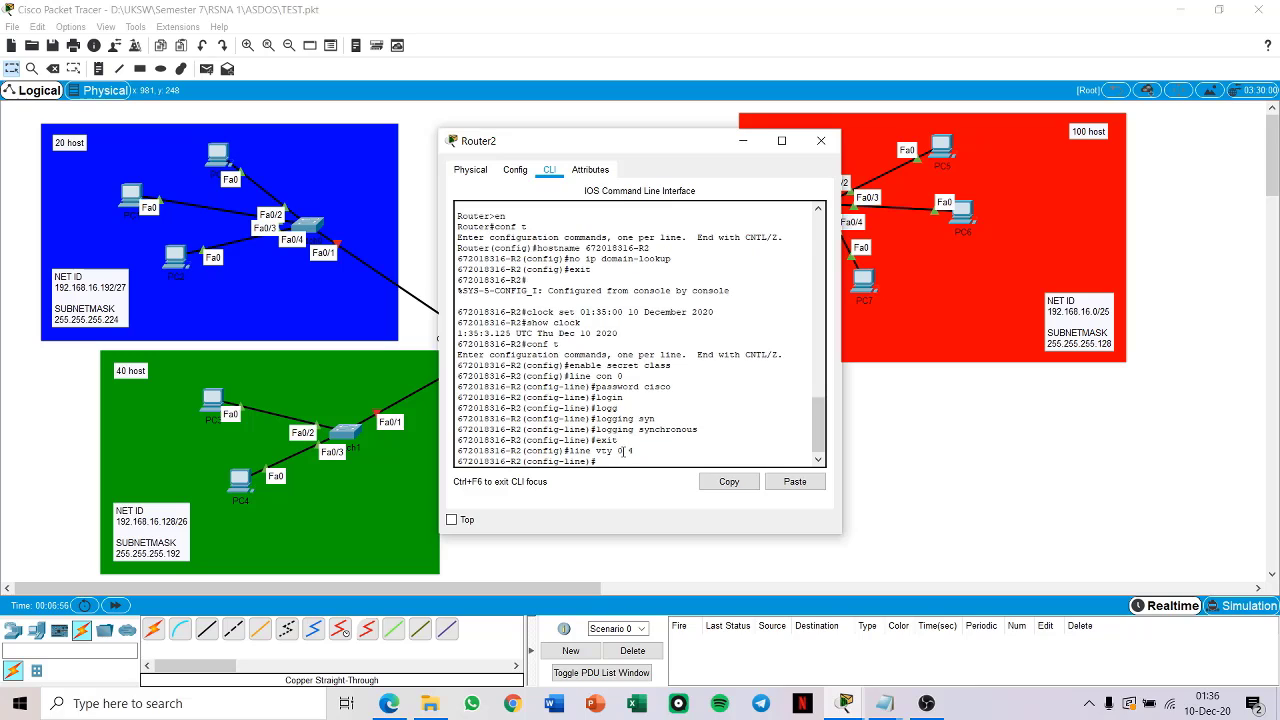
pyautogui.write('pass')
pyautogui.press('Tab')
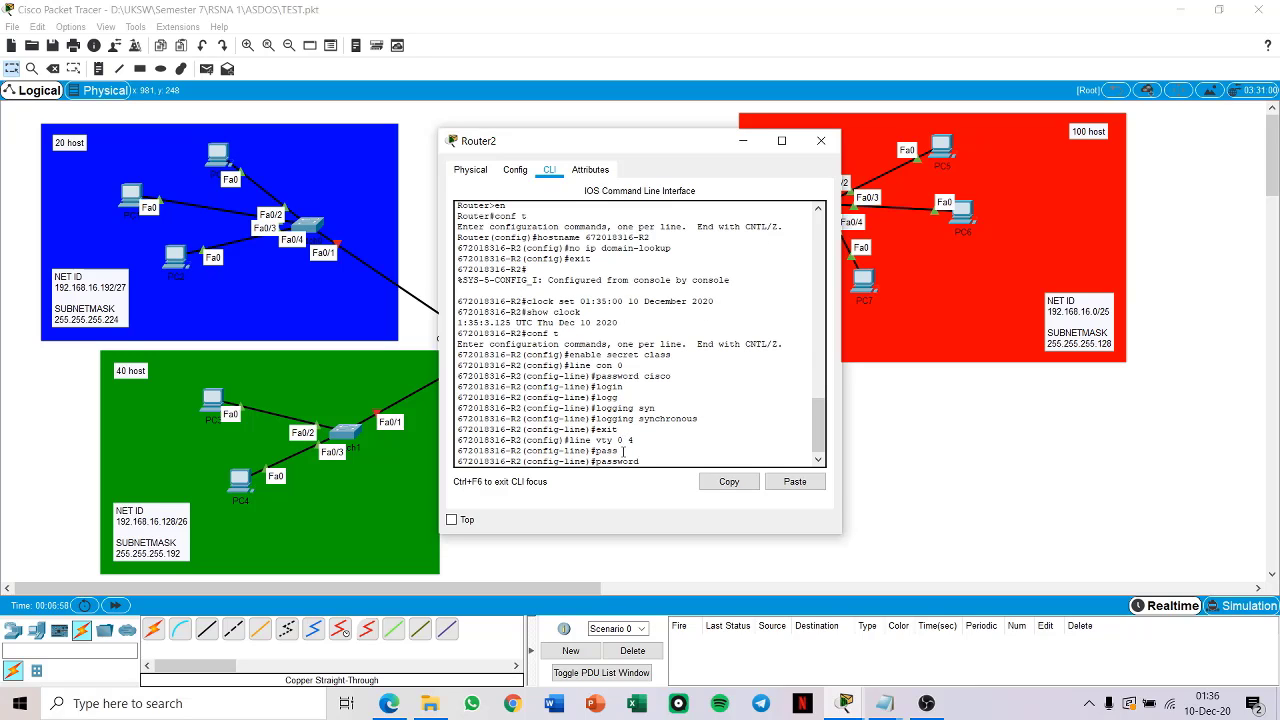
pyautogui.write('cisco')
pyautogui.press('Return')
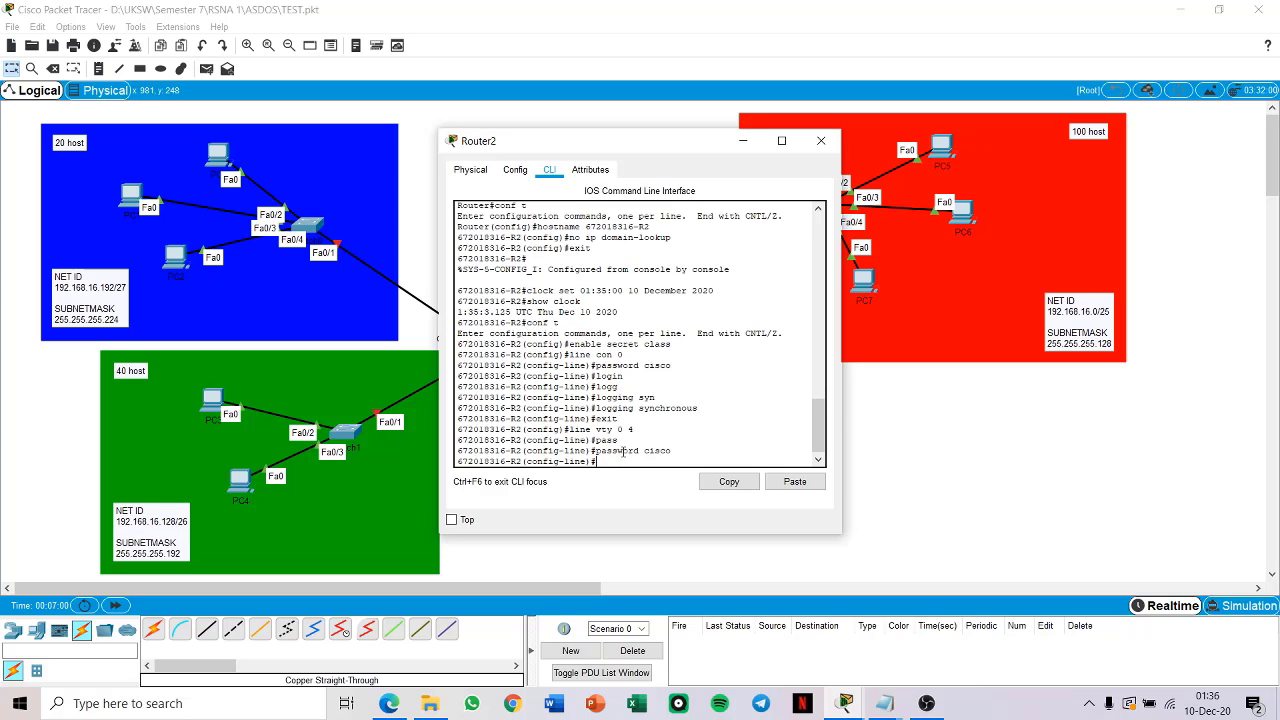
pyautogui.write('login')
pyautogui.press('Return')
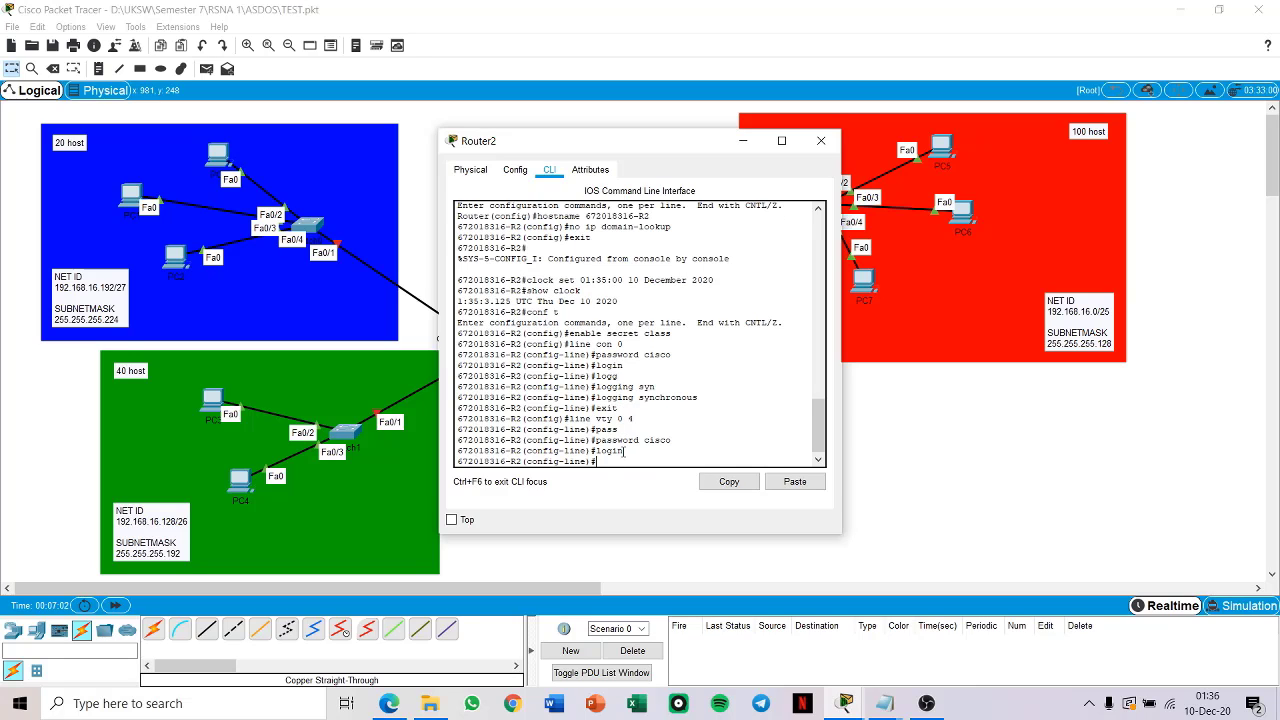
# Step: Enable synchronous logging on Router2's VTY lines 0 to 4 and return to global configuration mode
pyautogui.write('logg')
pyautogui.press('Return')
pyautogui.write('logging sync')
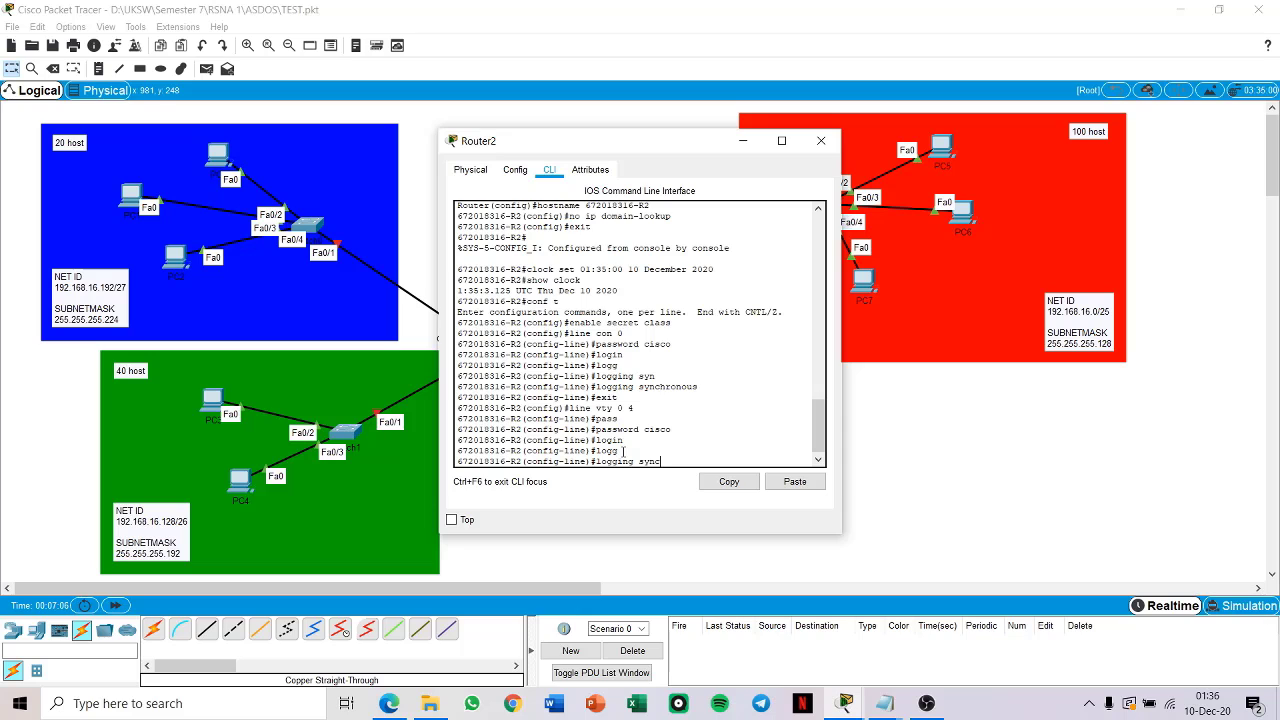
pyautogui.write('h')
pyautogui.press('Tab')
pyautogui.press('Return')
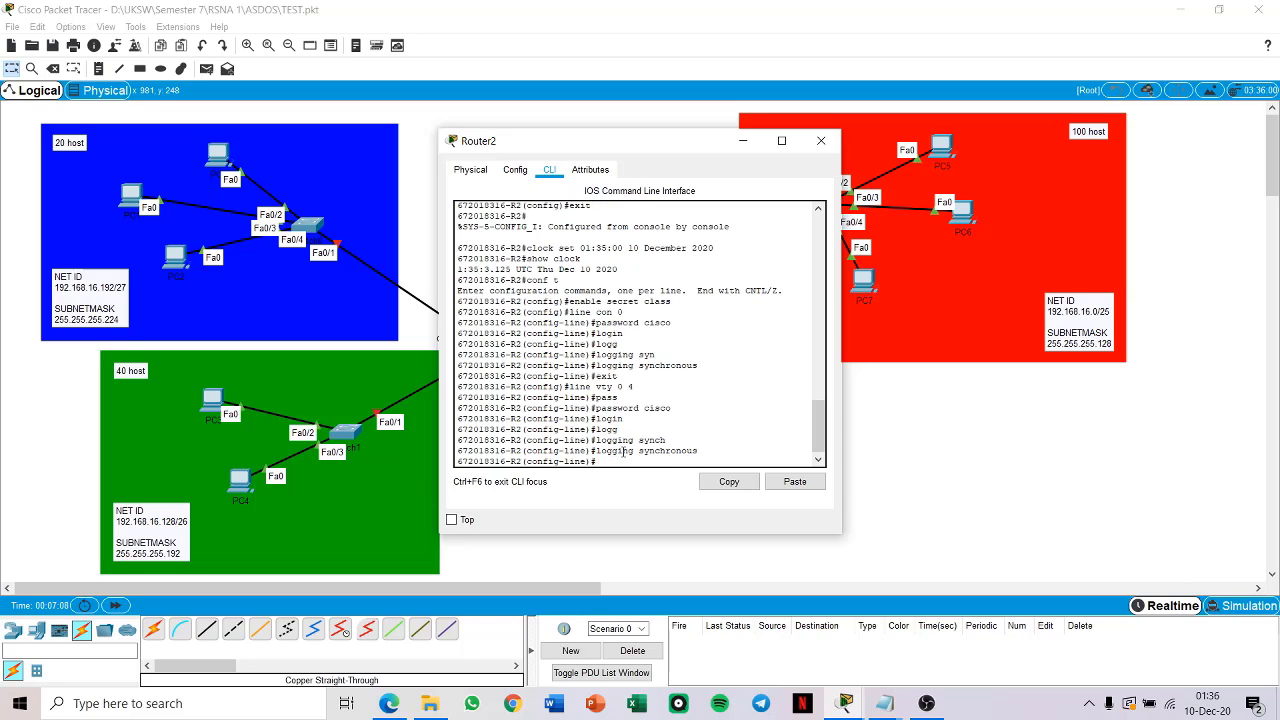
pyautogui.write('exit')
pyautogui.press('Return')
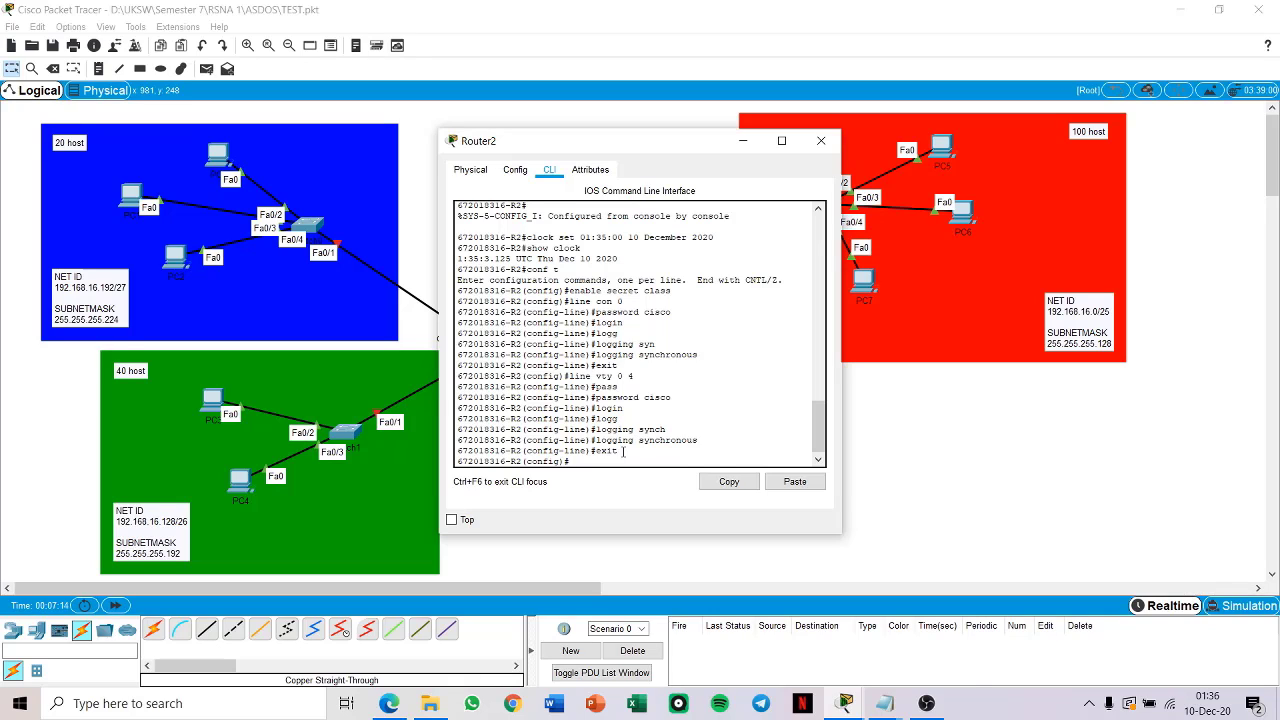
# Step: Set Router2's message-of-the-day banner to "TAS RSNA 1" and return to privileged EXEC mode
pyautogui.write('banner mort')
pyautogui.write('t')
pyautogui.write('d ')
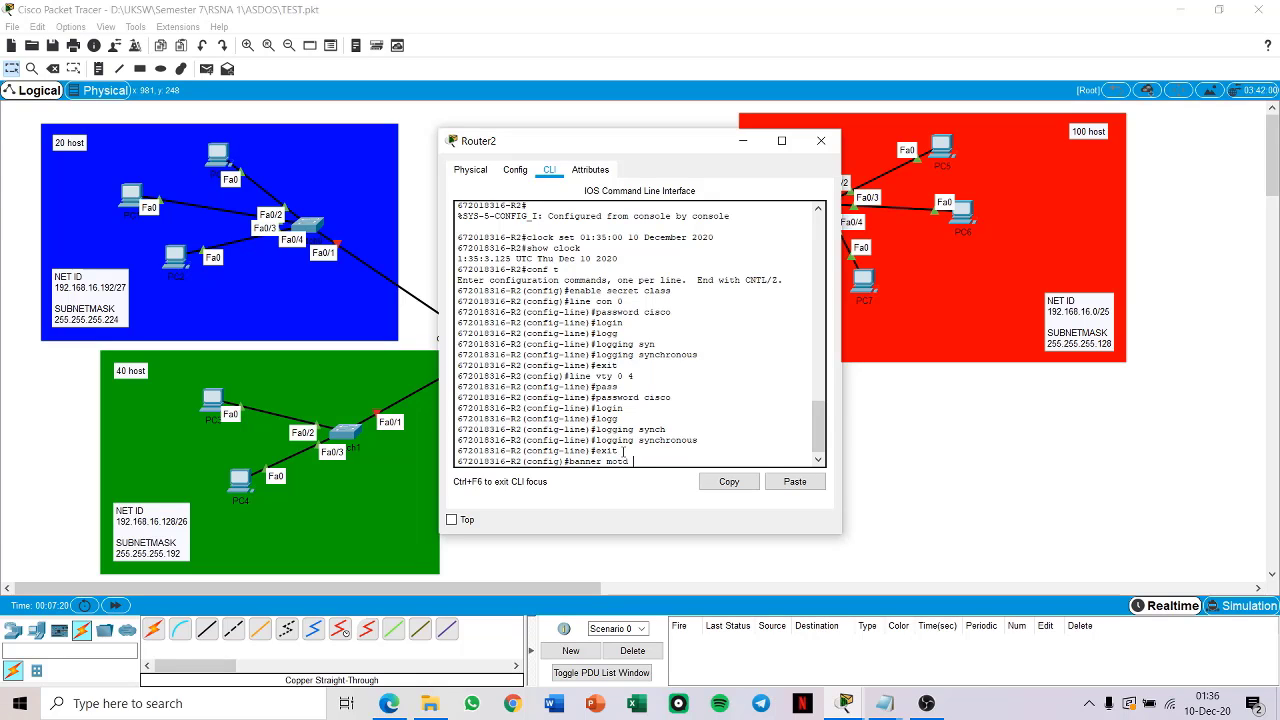
pyautogui.write('"TAS')
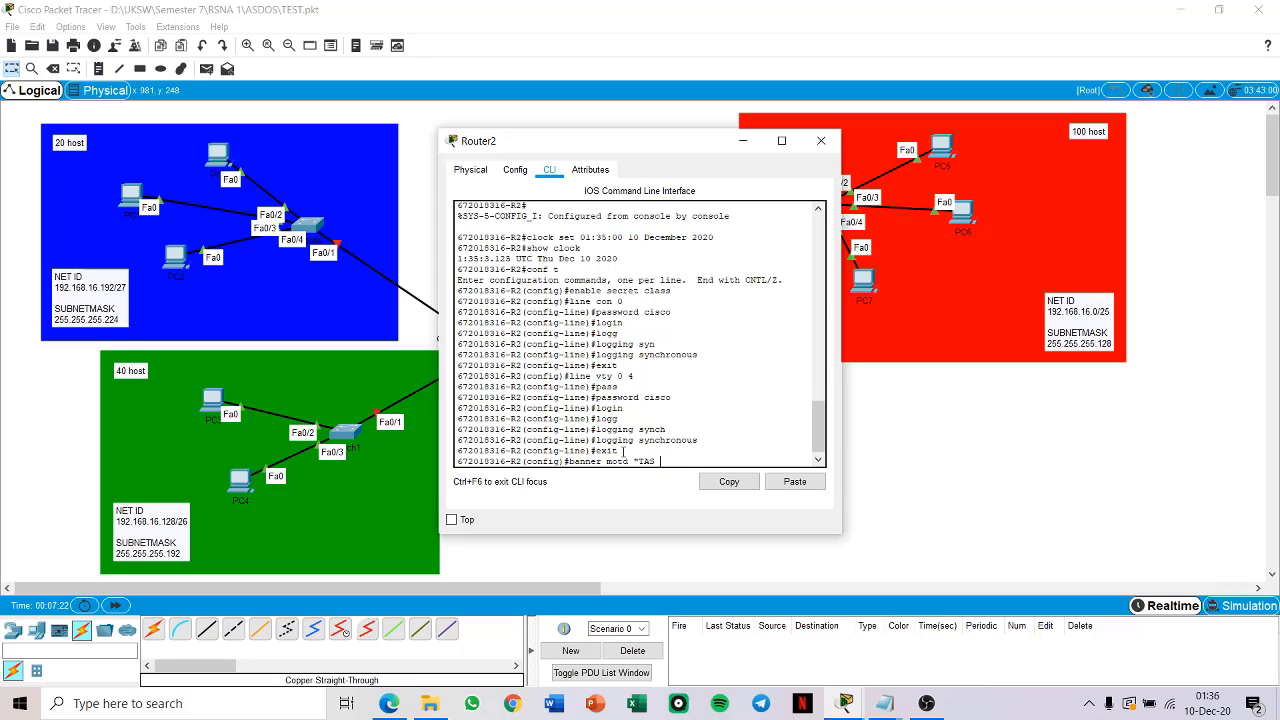
pyautogui.write(' RSNA 1"')
pyautogui.press('Return')
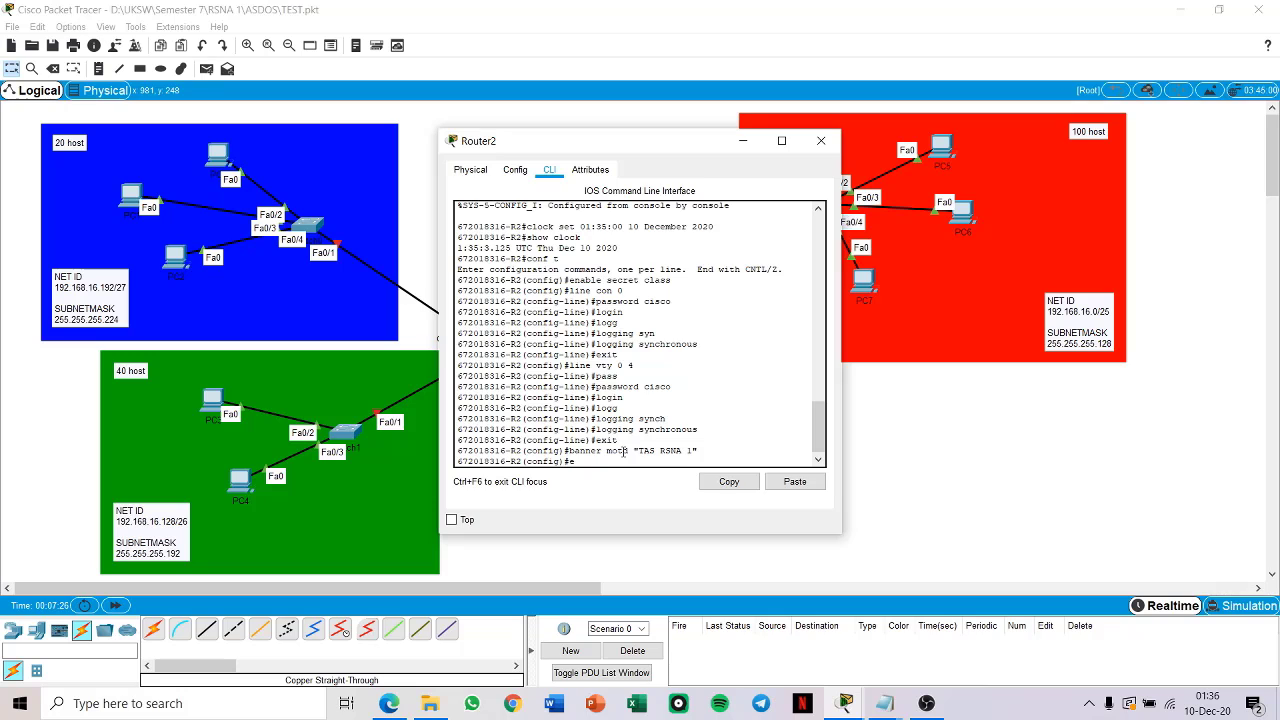
pyautogui.write('exit')
pyautogui.press('Return')
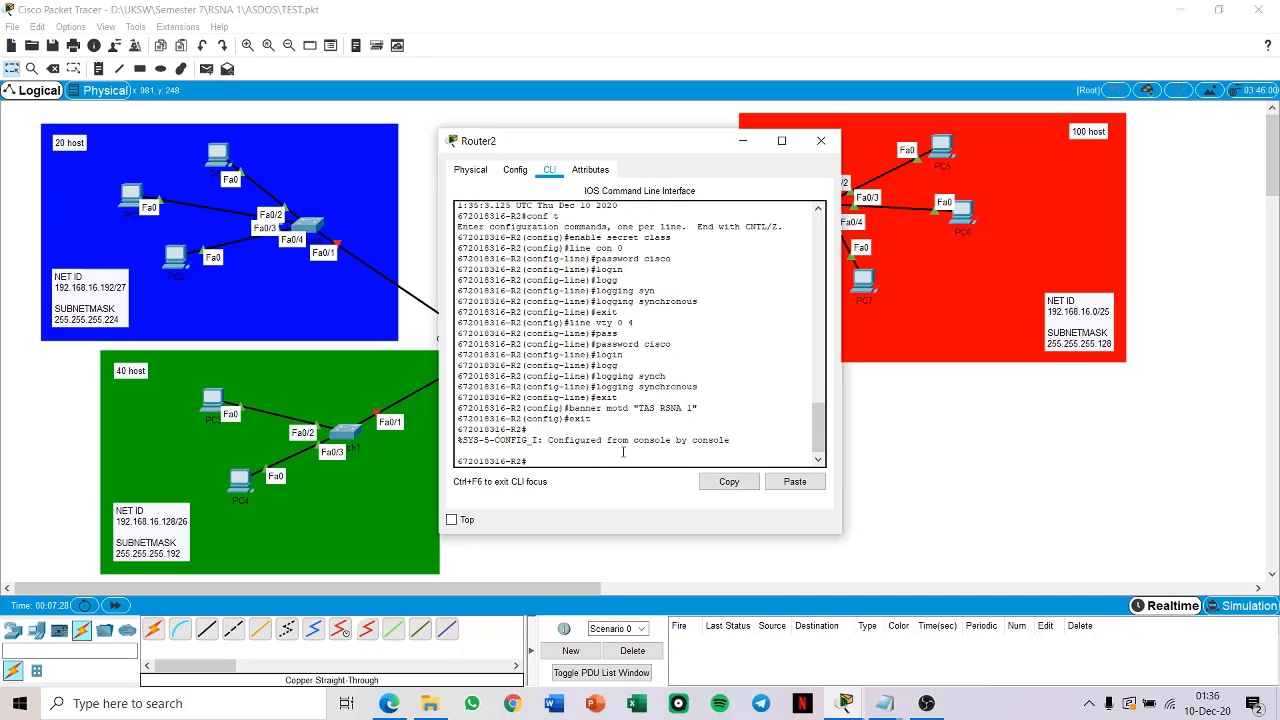
# Step: Save Router2's running configuration to the startup configuration, accepting the default destination filename
pyautogui.write('copy runn')
pyautogui.press('BackSpace')
pyautogui.press('BackSpace')
pyautogui.write('ing')
pyautogui.press('Tab')
pyautogui.write('start')
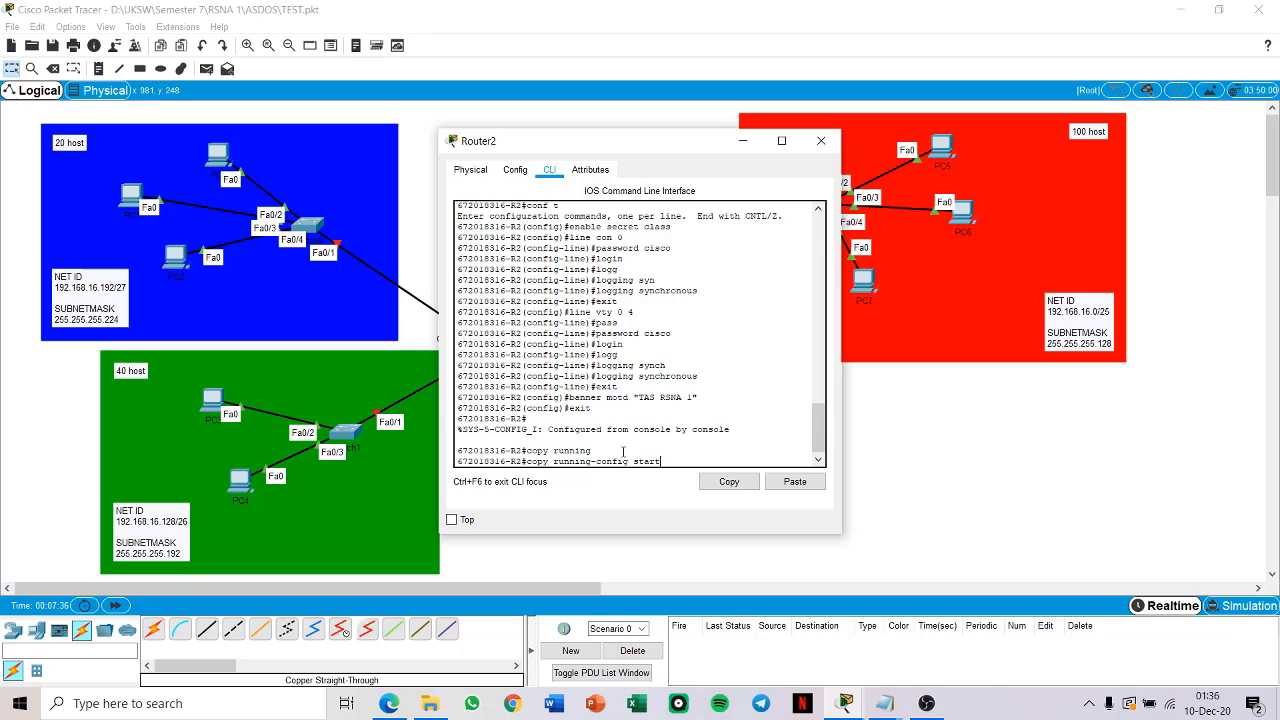
pyautogui.press('Tab')
pyautogui.press('Return')
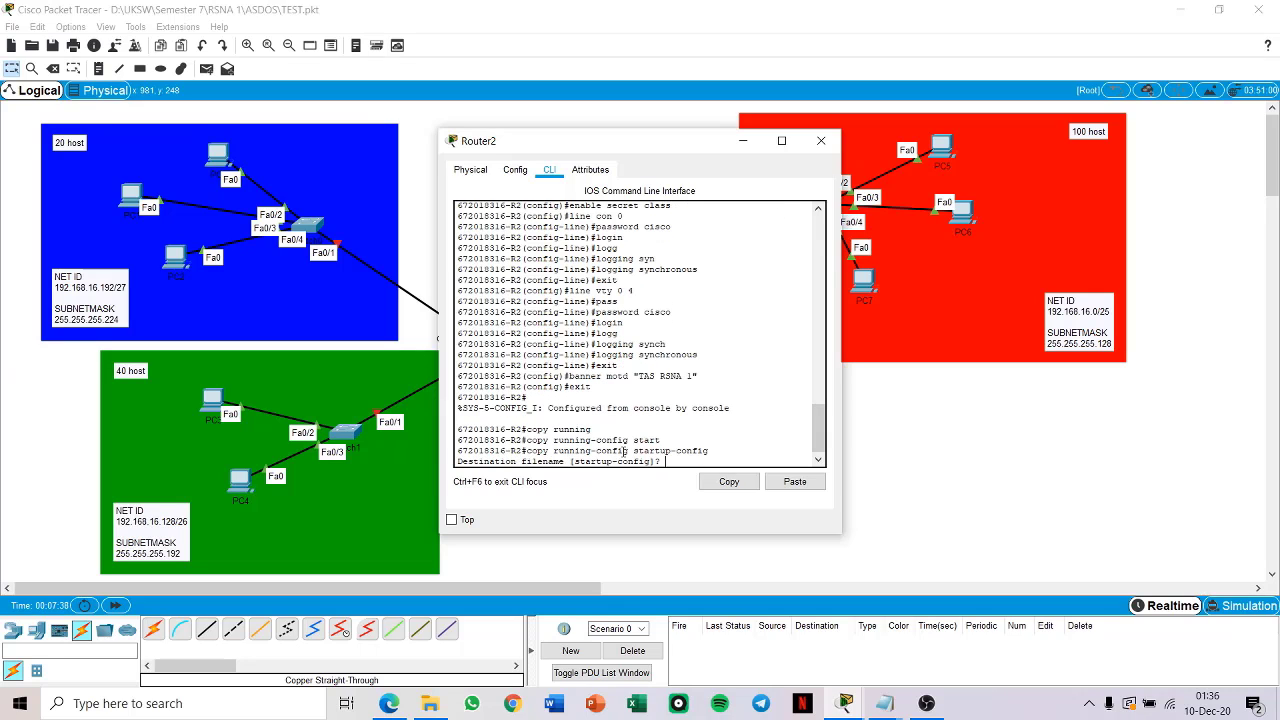
pyautogui.press('Return')
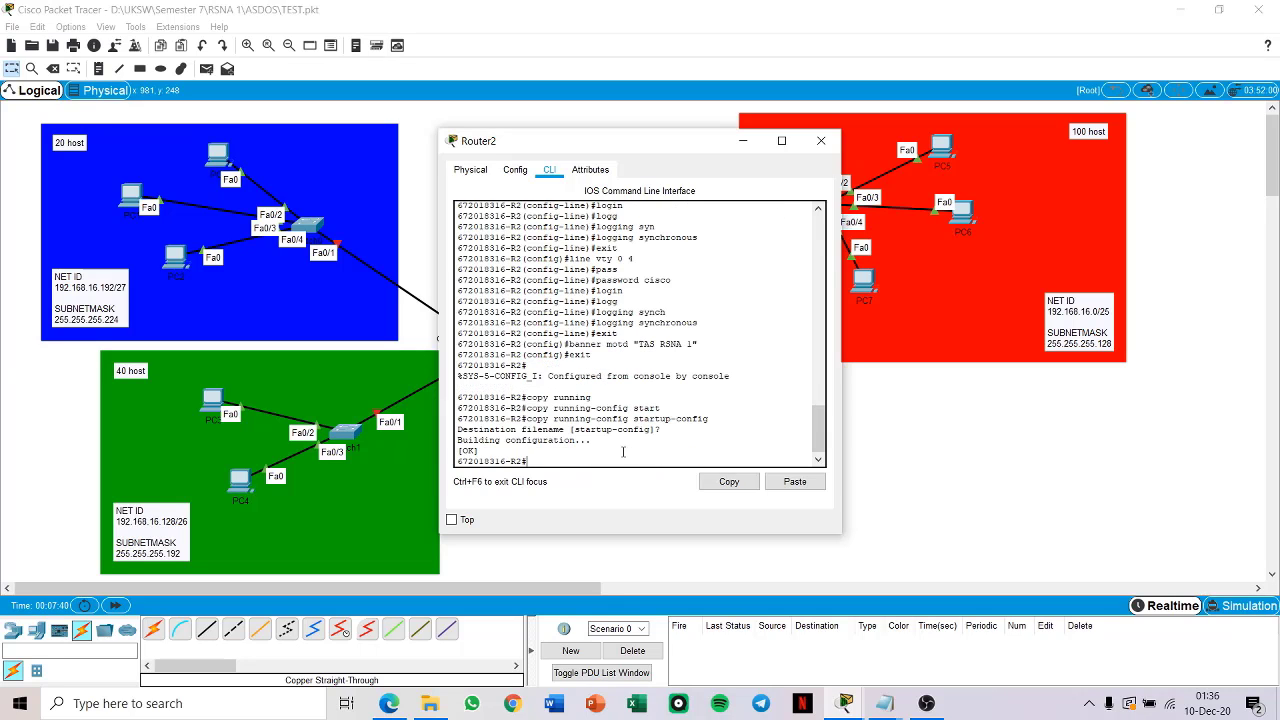
# Step: Log out of Router2, then log back in with the console password and enter privileged EXEC mode with the enable password
pyautogui.write('exit')
pyautogui.press('Return')
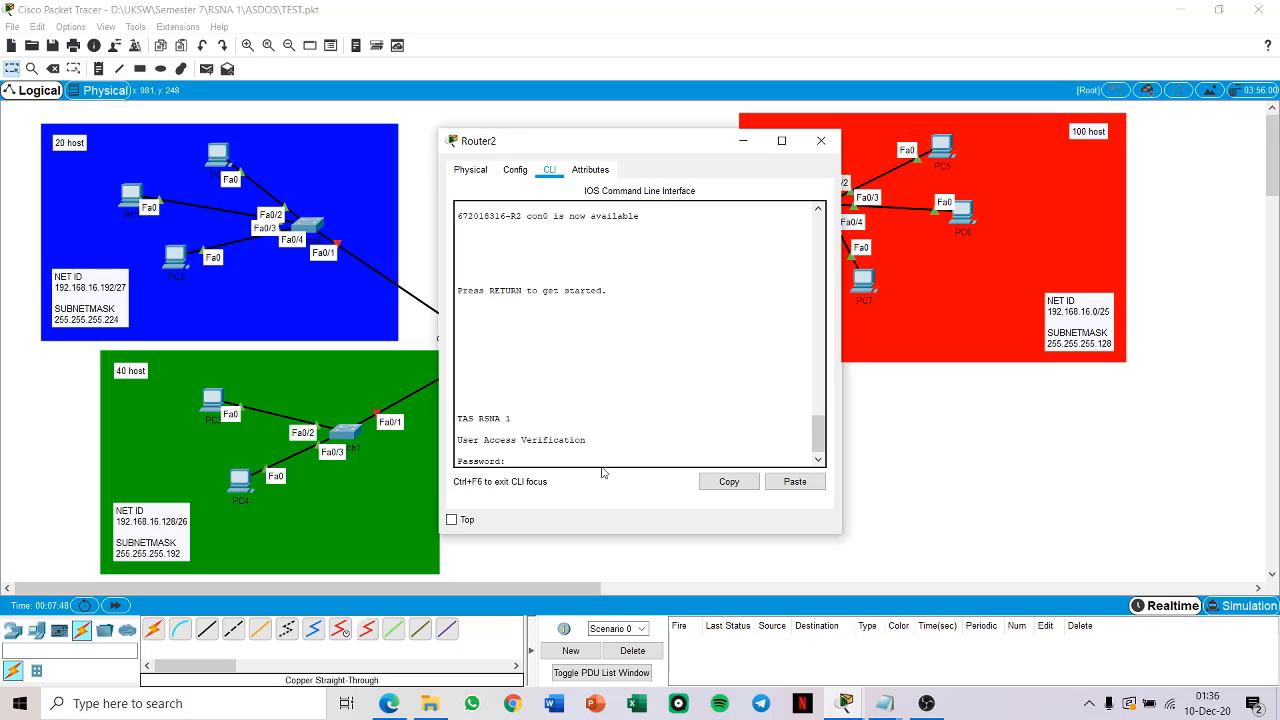
pyautogui.doubleClick(508, 418)
pyautogui.moveTo(508, 418); pyautogui.dragTo(456, 419)
pyautogui.click(521, 421)
pyautogui.press('Return')
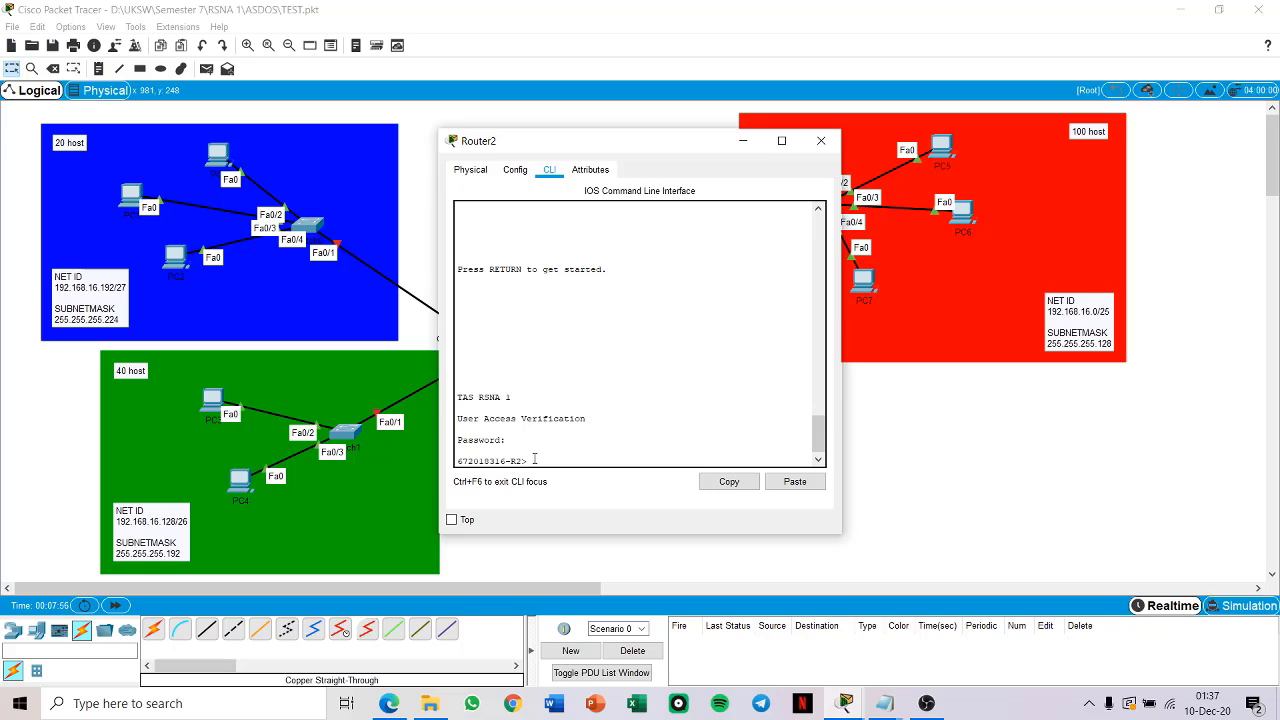
pyautogui.write('en')
pyautogui.press('Return')
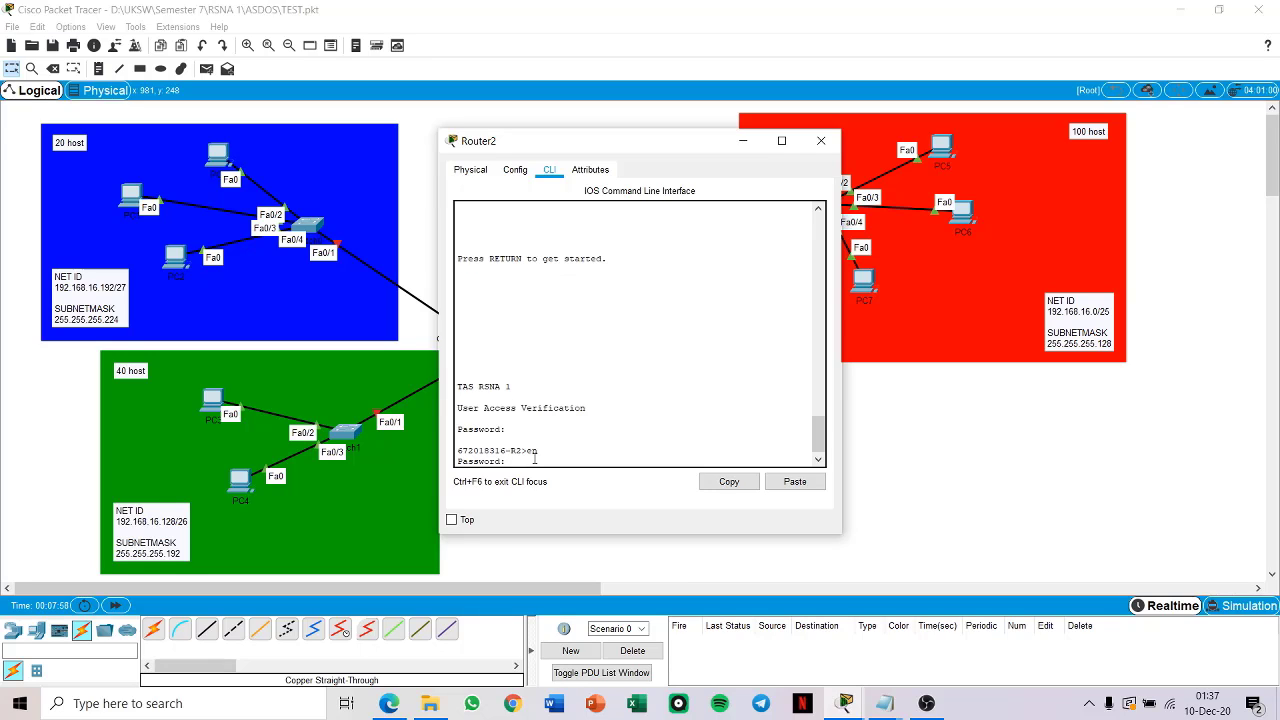
pyautogui.press('Return')
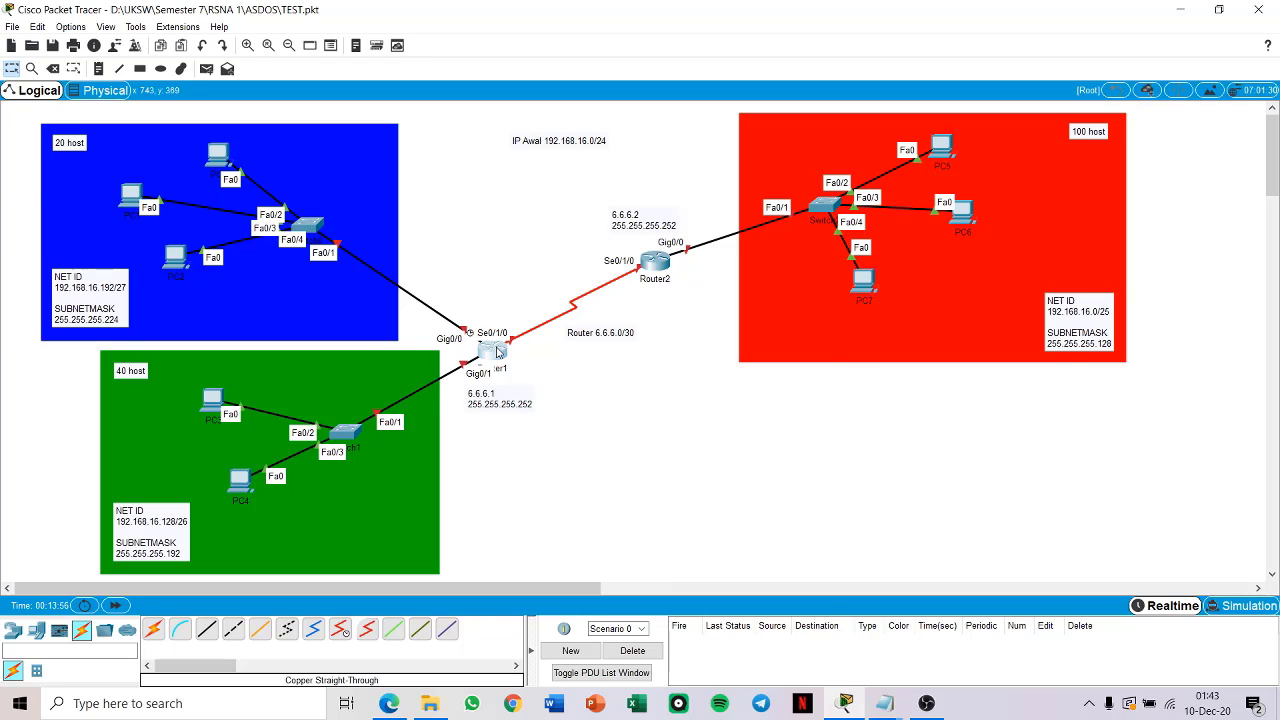
# Step: Open Router1's command line and enter interface configuration mode for GigabitEthernet 0/0
pyautogui.click(497, 352)
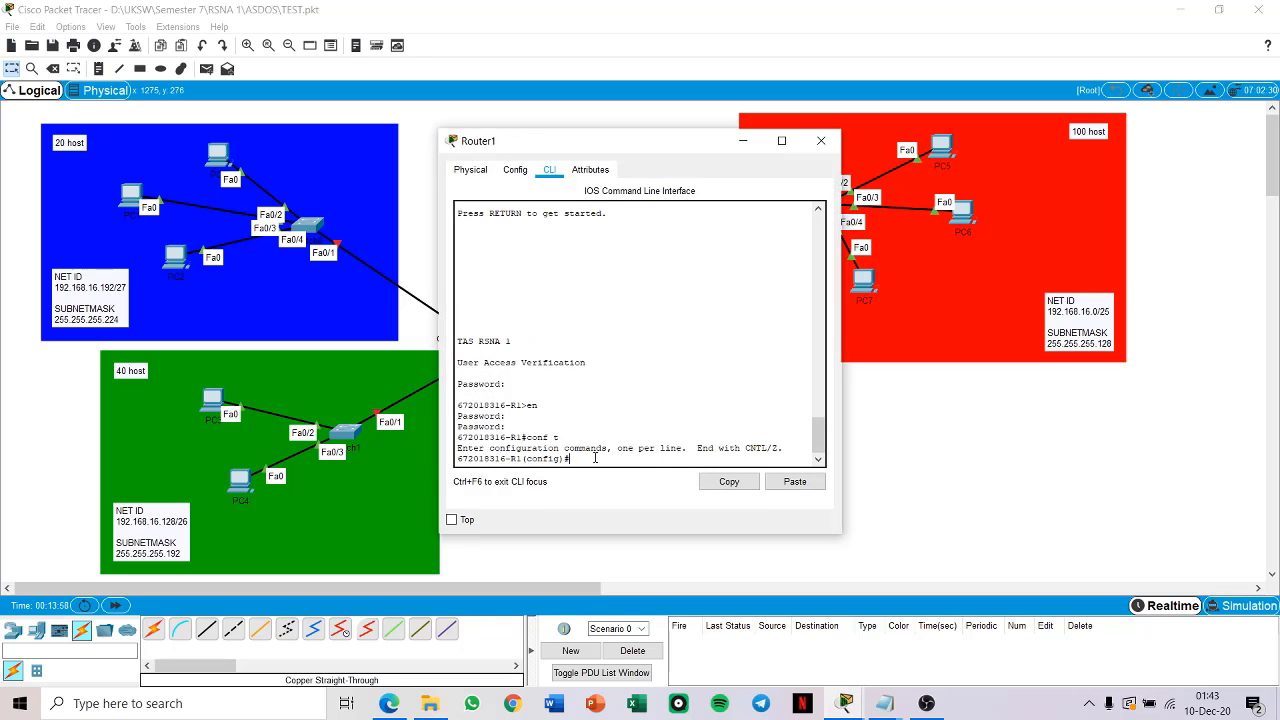
pyautogui.moveTo(665, 141); pyautogui.dragTo(845, 95)
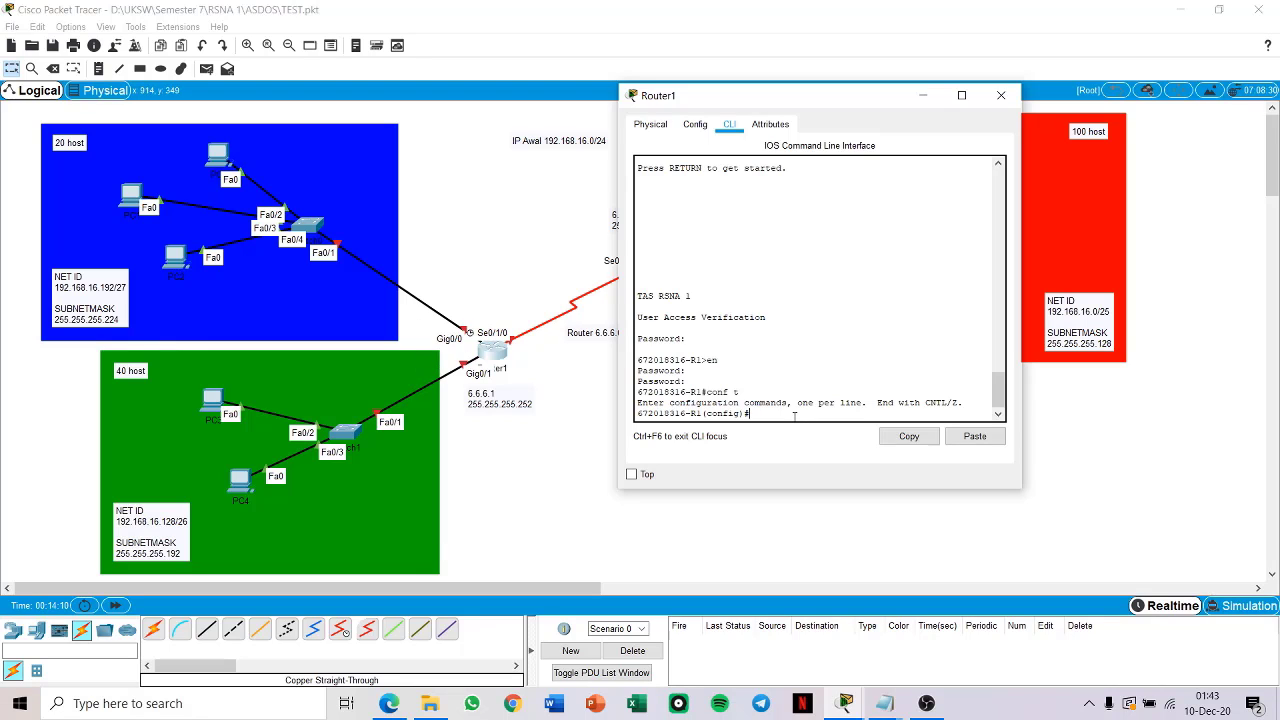
pyautogui.write('in')
pyautogui.press('Tab')
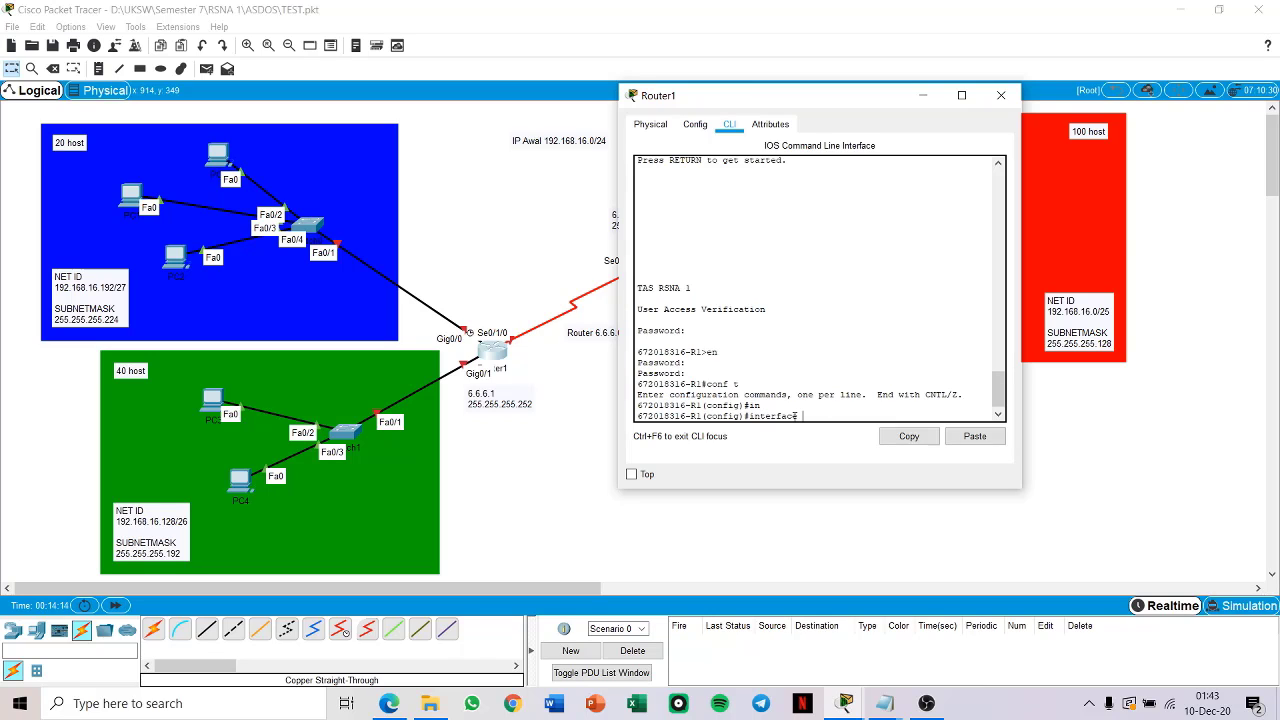
pyautogui.write('gig')
pyautogui.press('Tab')
pyautogui.write('0')
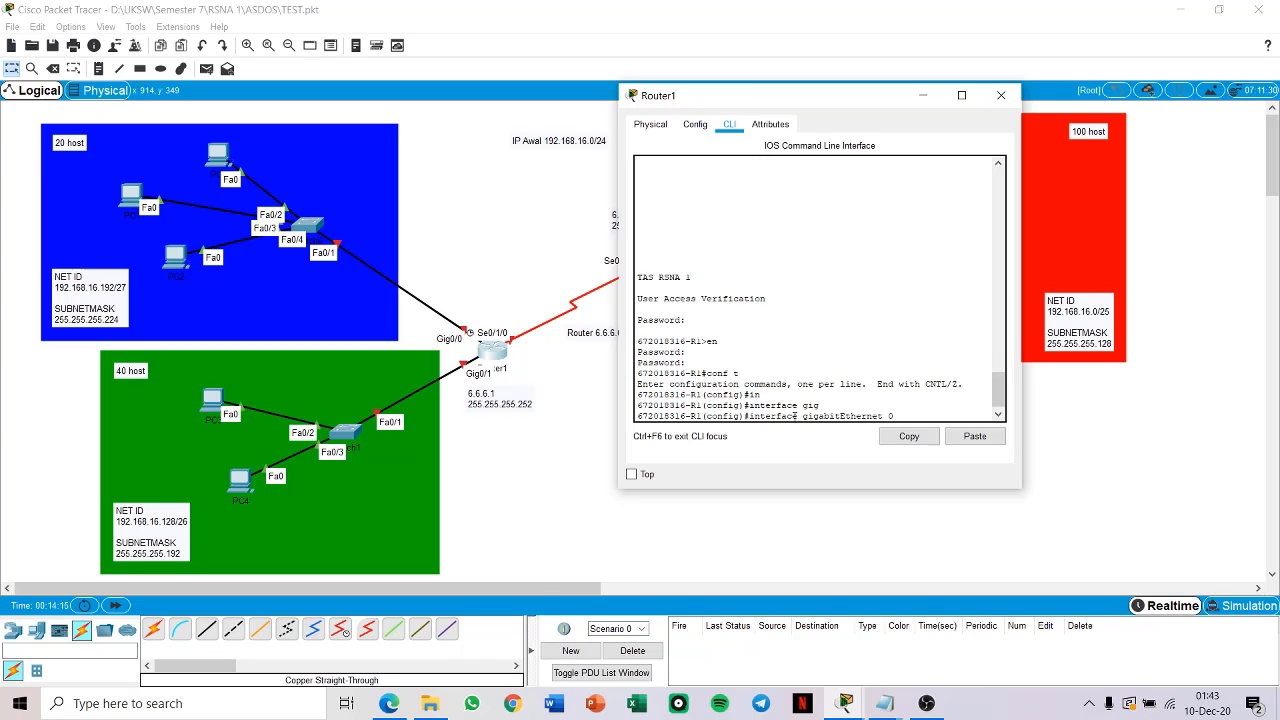
pyautogui.write('/0')
pyautogui.press('Return')
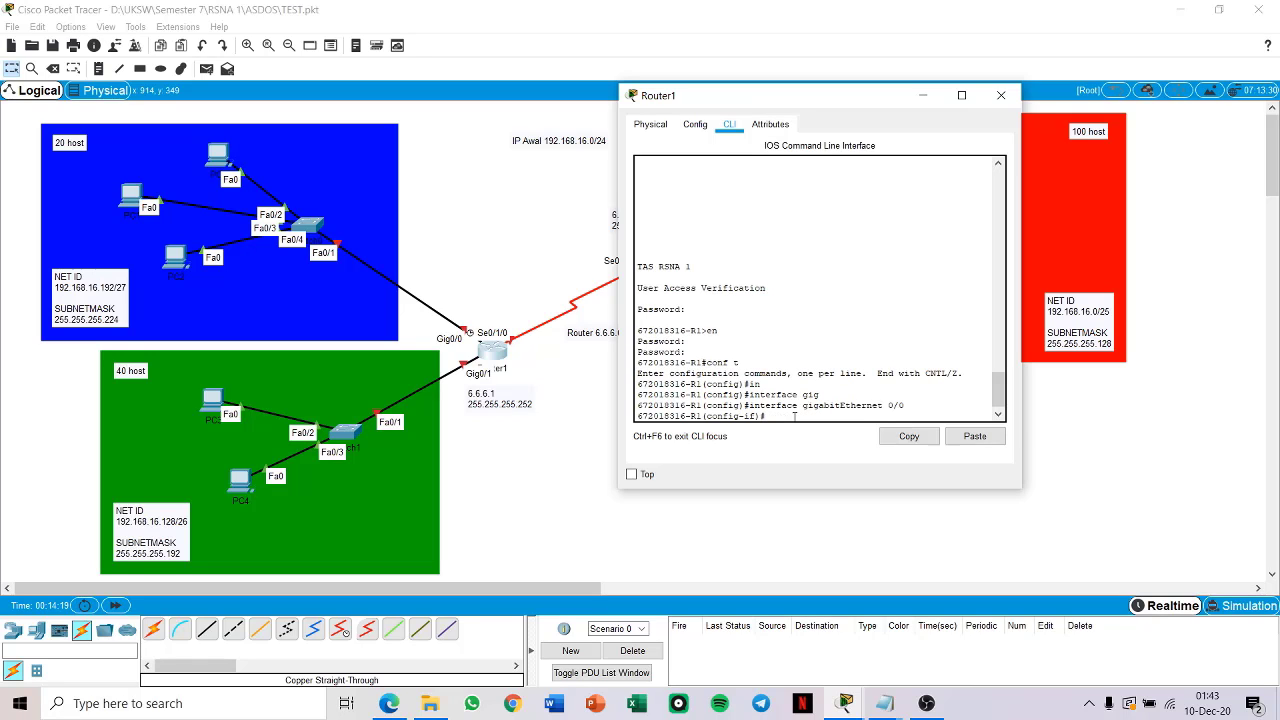
# Step: Assign IP address 192.168.16.193 with subnet mask 255.255.255.224 to Router1's GigabitEthernet 0/0
pyautogui.write('ip address 192.168.16.193')
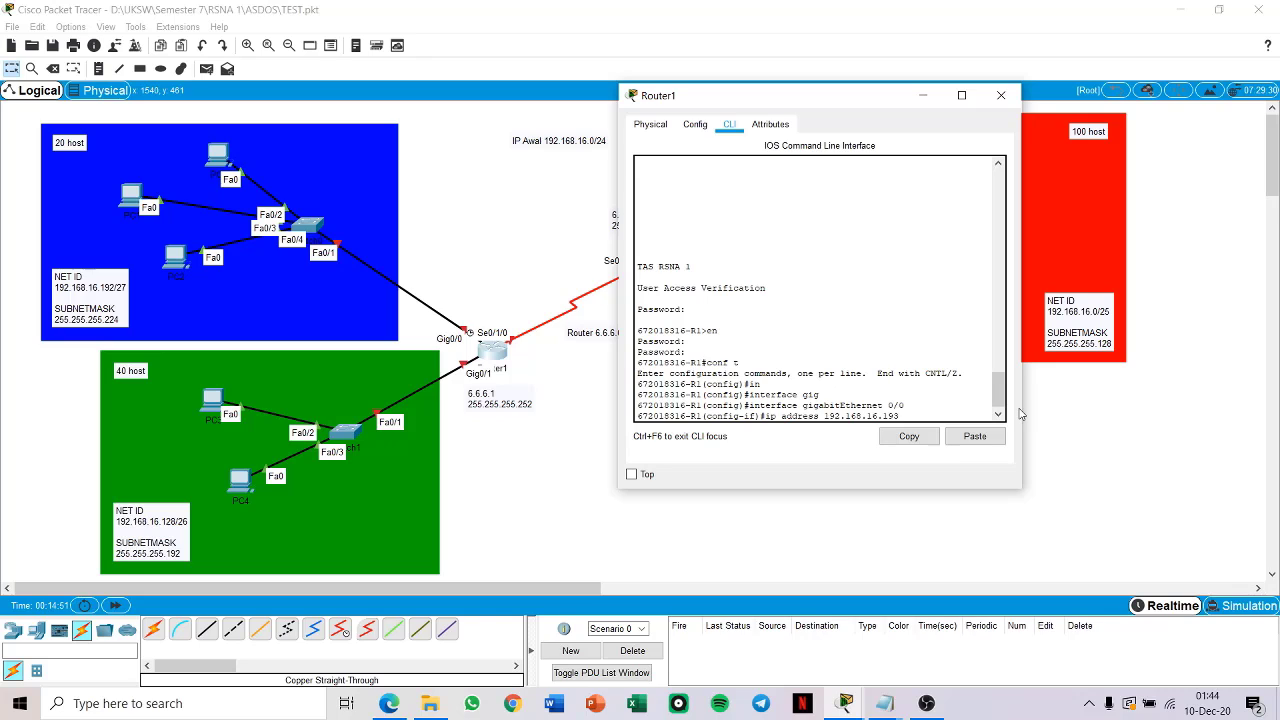
pyautogui.write('255.255.255.224')
pyautogui.press('Return')
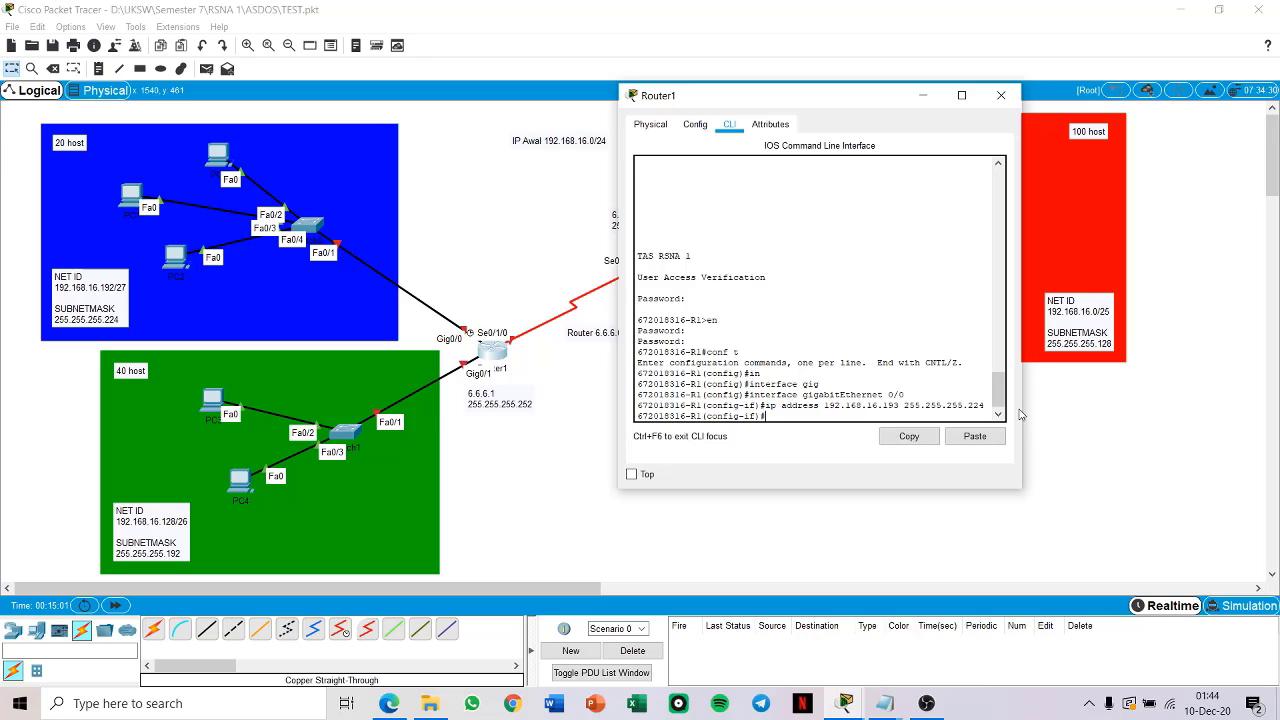
# Step: Enable Router1's GigabitEthernet 0/0 interface and return to global configuration mode
pyautogui.write('no sh')
pyautogui.press('Return')
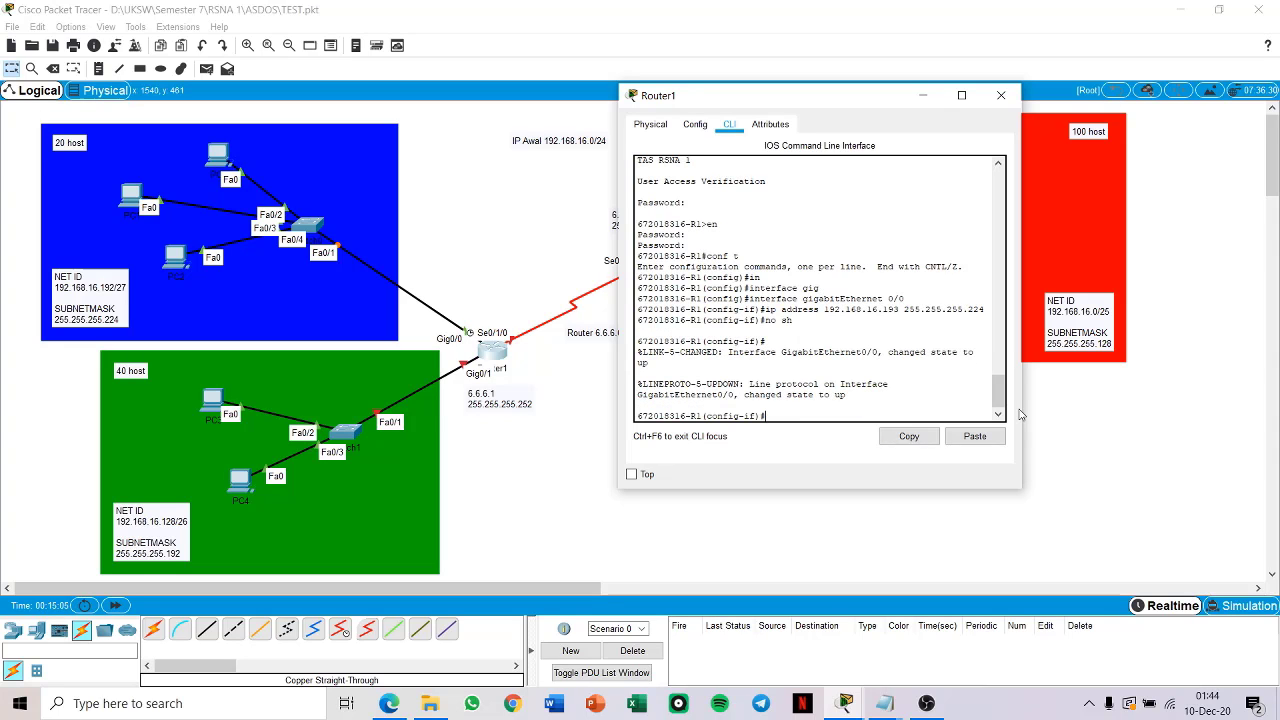
pyautogui.write('exi')
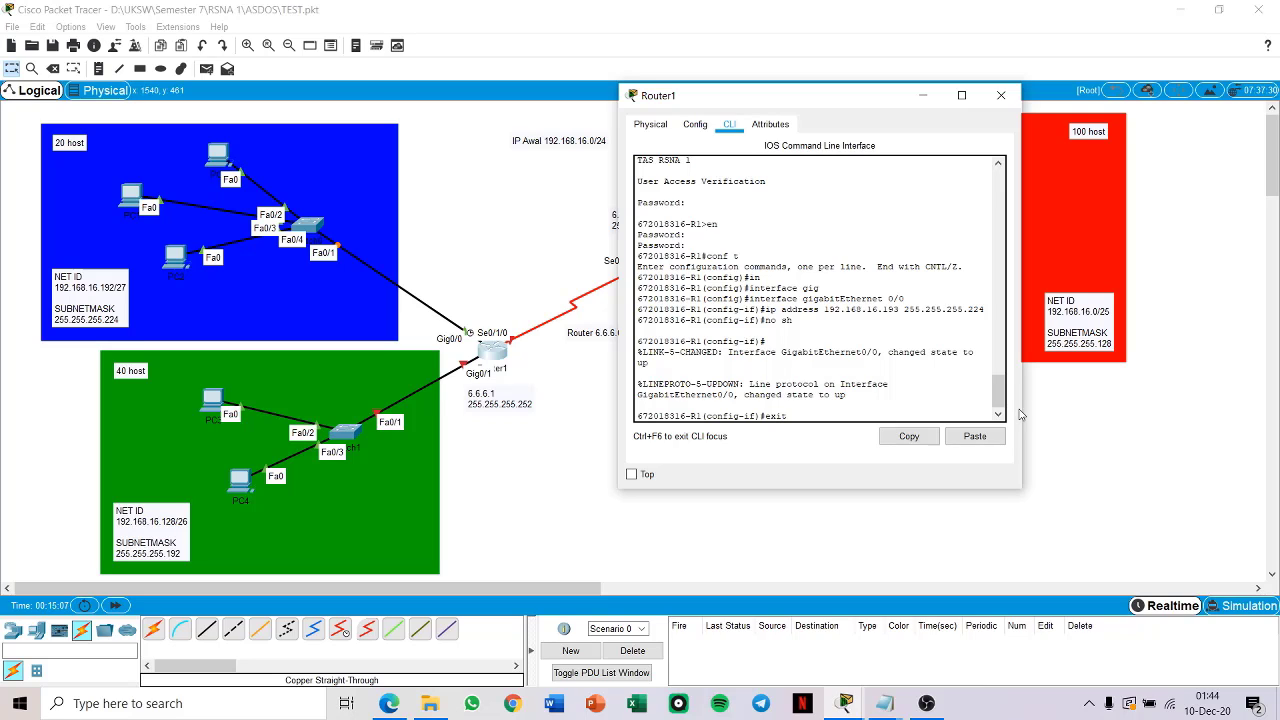
pyautogui.write('t')
pyautogui.press('Return')
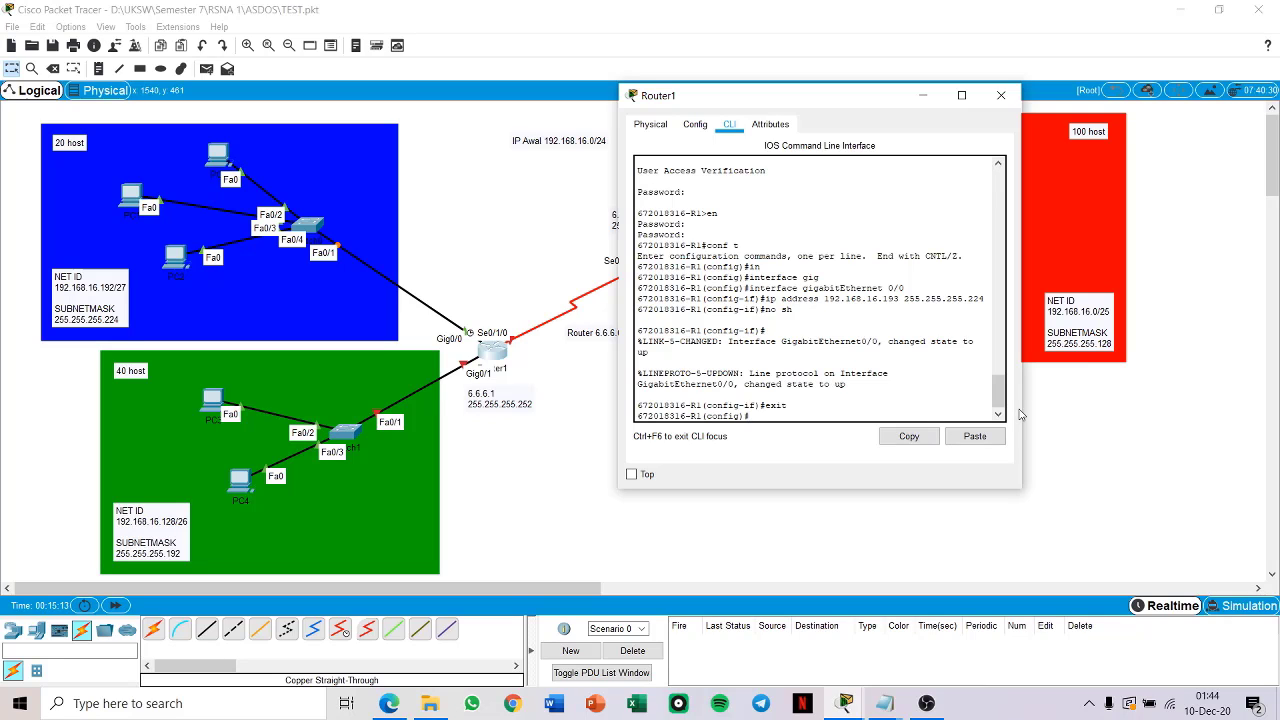
# Step: Enter interface configuration mode for Router1's GigabitEthernet 0/1
pyautogui.write('in')
pyautogui.press('Tab')
pyautogui.write('terface gig')
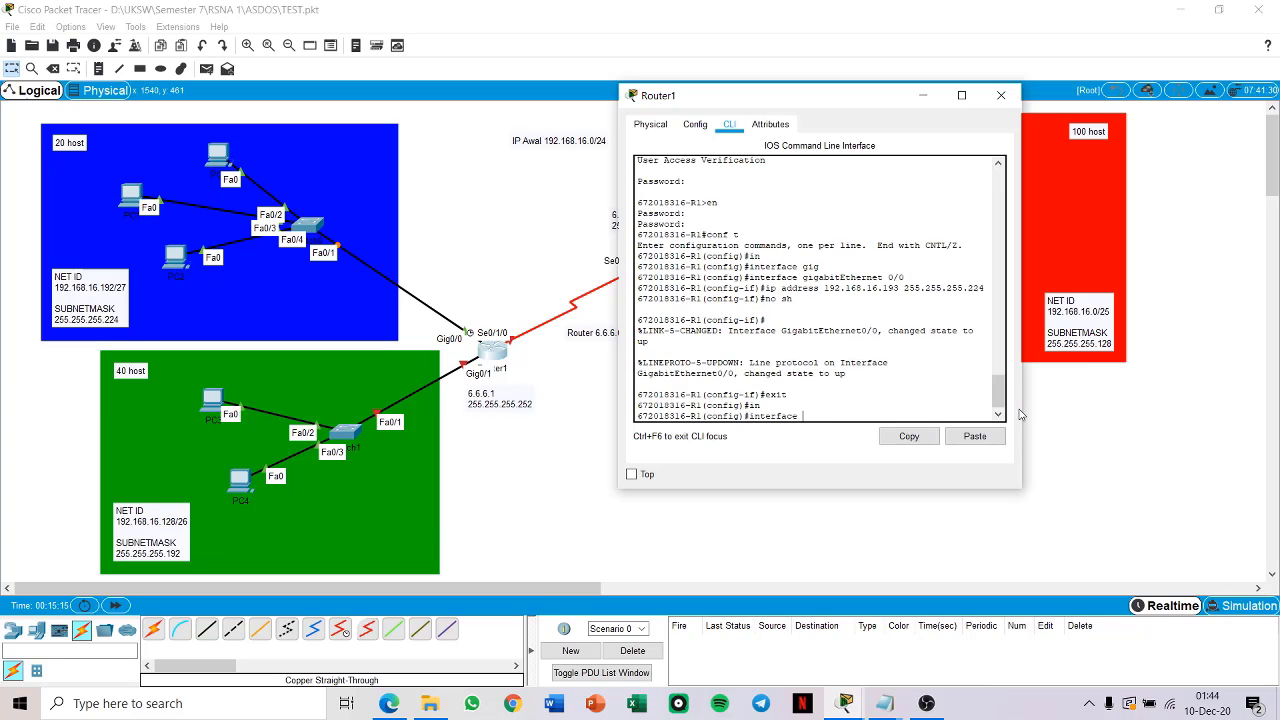
pyautogui.press('Tab')
pyautogui.write('0')
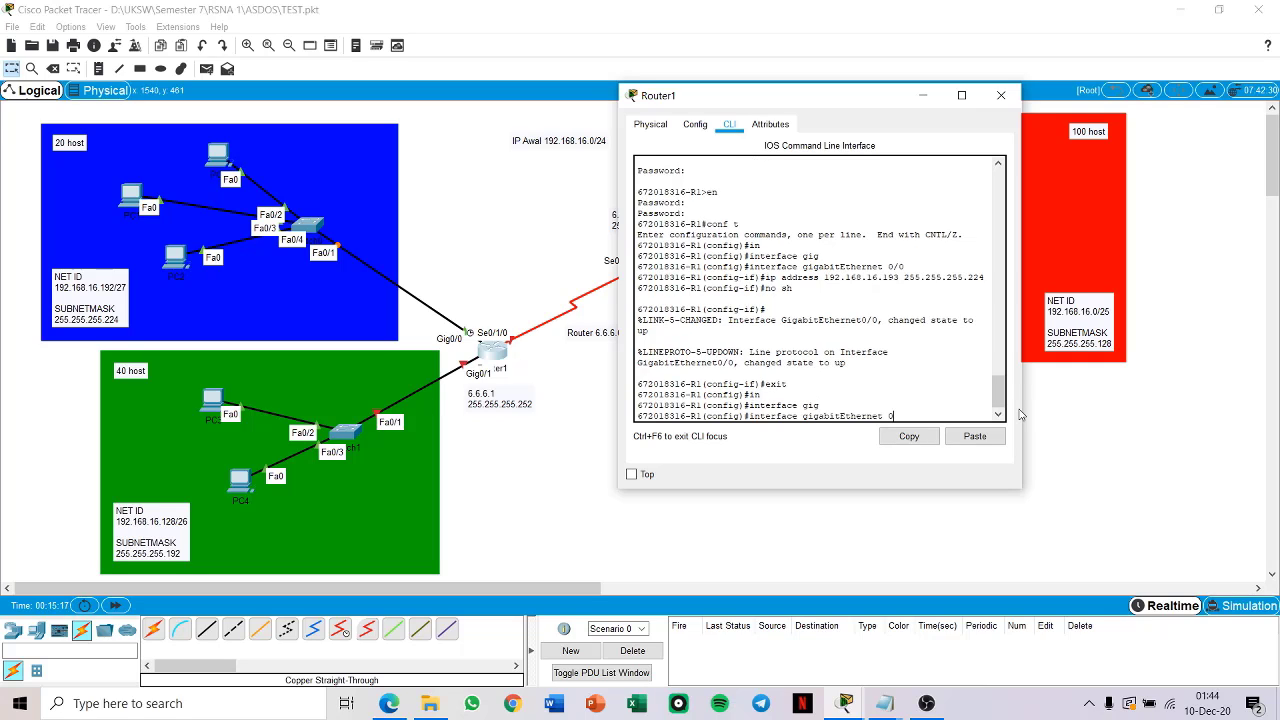
pyautogui.write('/1')
pyautogui.press('Return')
# Step: Assign IP address 192.168.16.129 with subnet mask 255.255.255.192 to Router1's GigabitEthernet 0/1
pyautogui.write('i')
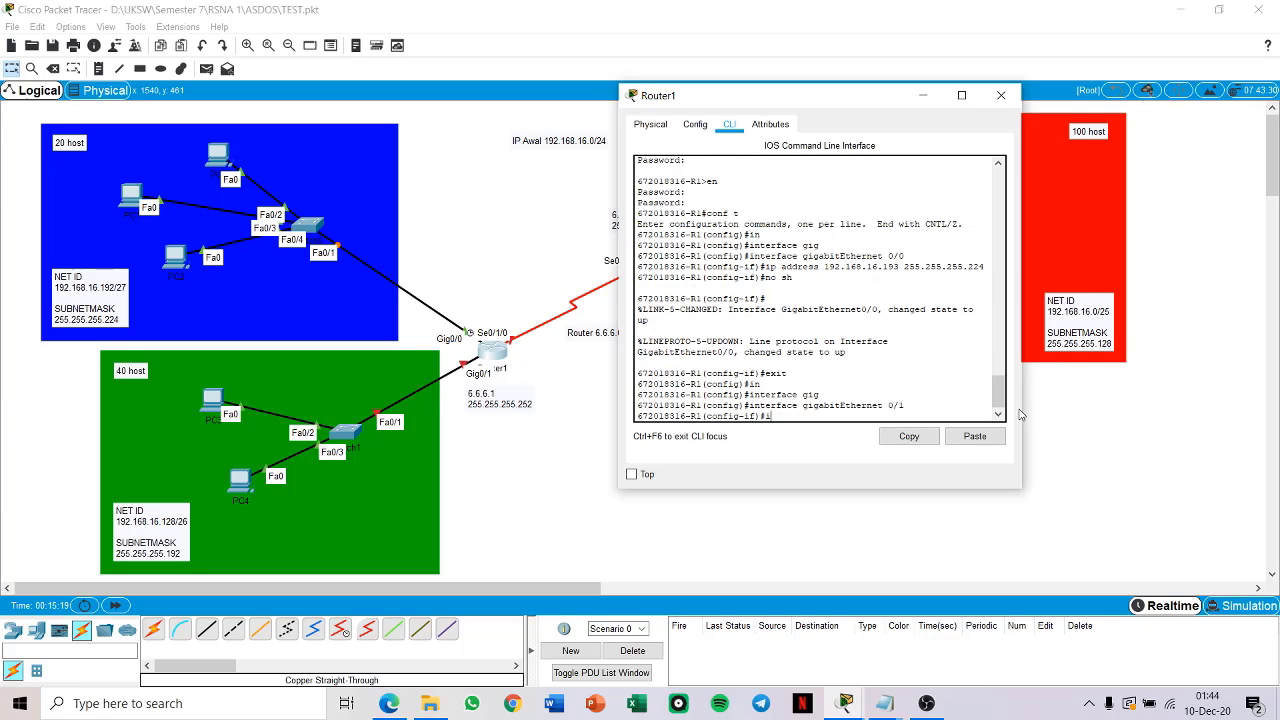
pyautogui.write('p address 192.168.16.')
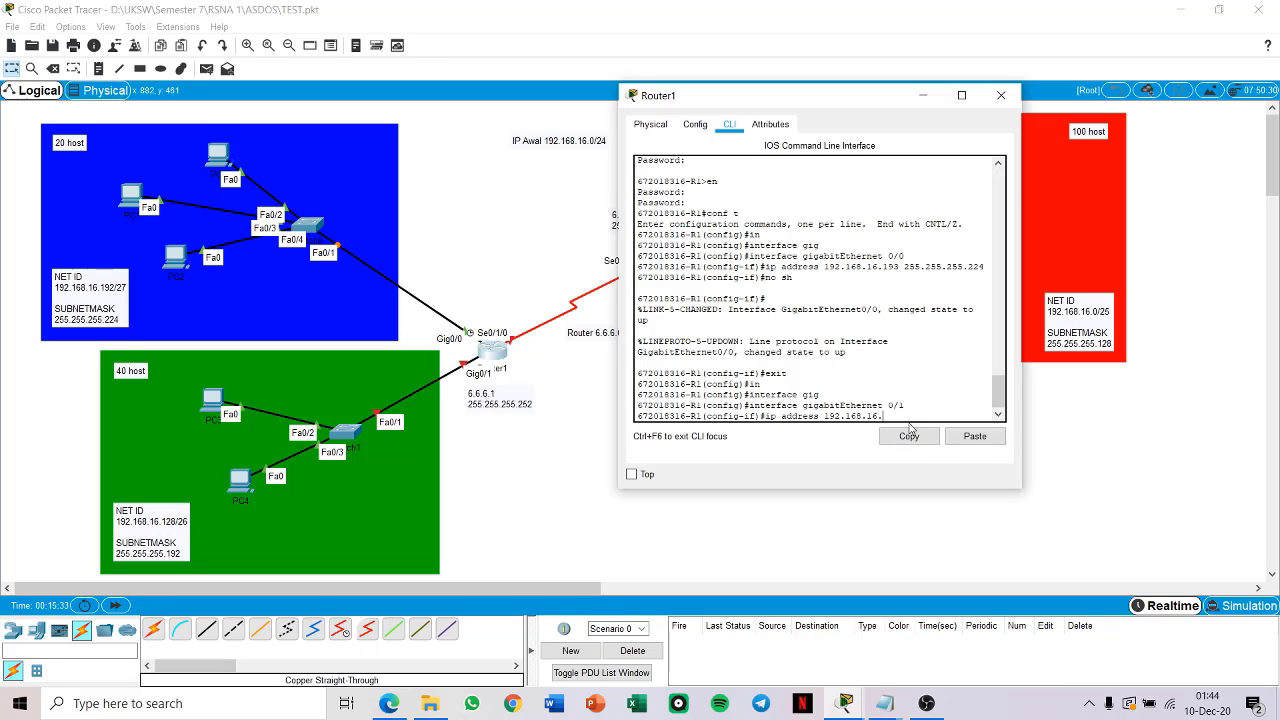
pyautogui.write('9 255.255.255.192')
pyautogui.press('Return')
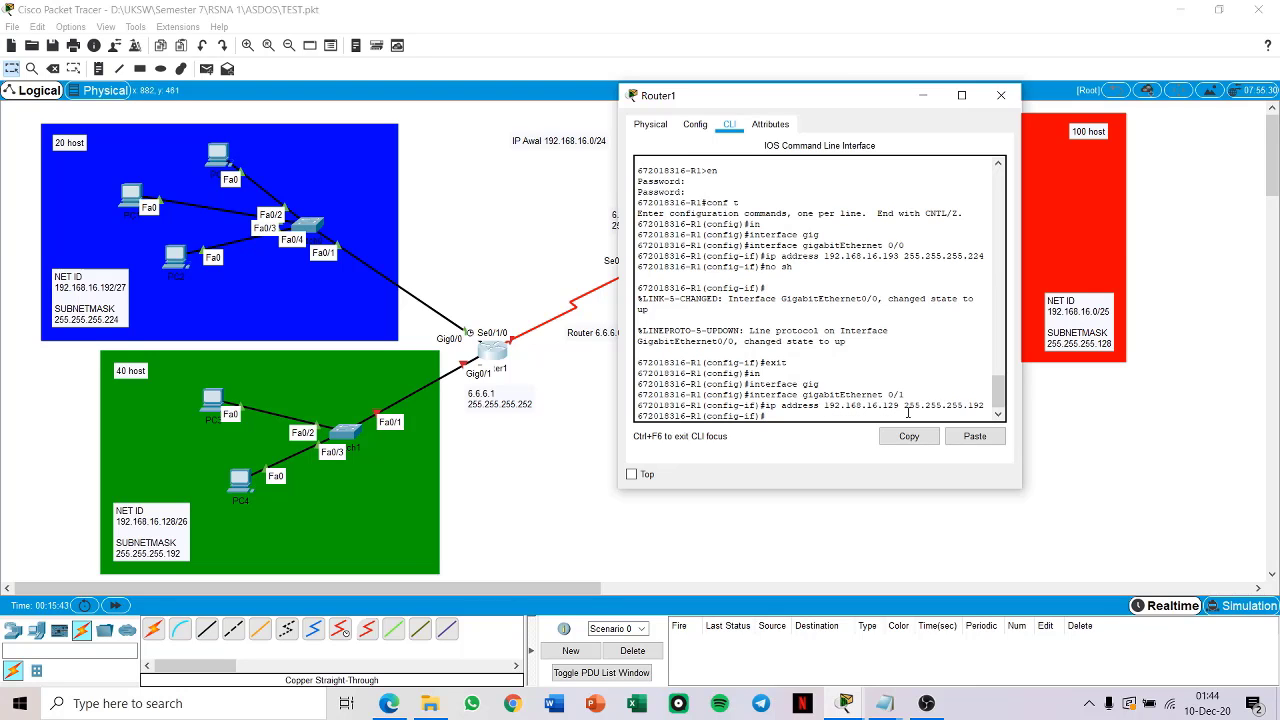
# Step: Enable Router1's GigabitEthernet 0/1 interface and return to global configuration mode
pyautogui.write('no sh')
pyautogui.press('Return')
pyautogui.write('exit')
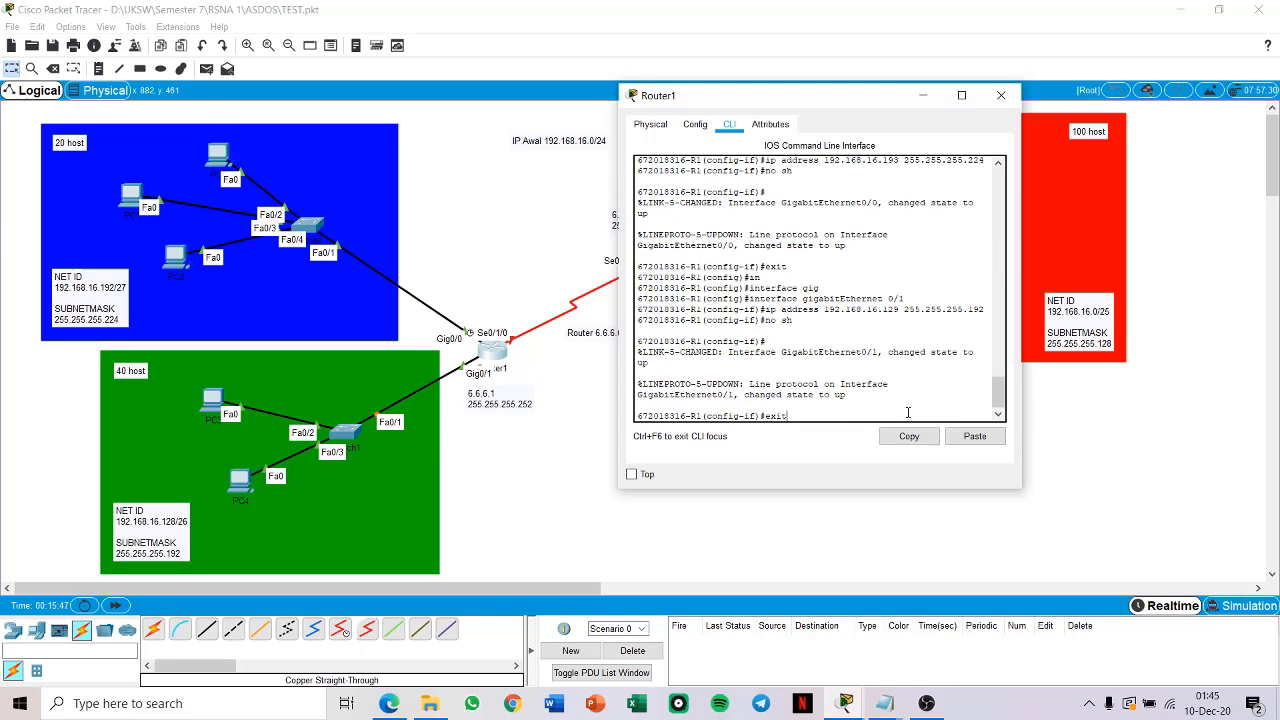
pyautogui.press('Return')
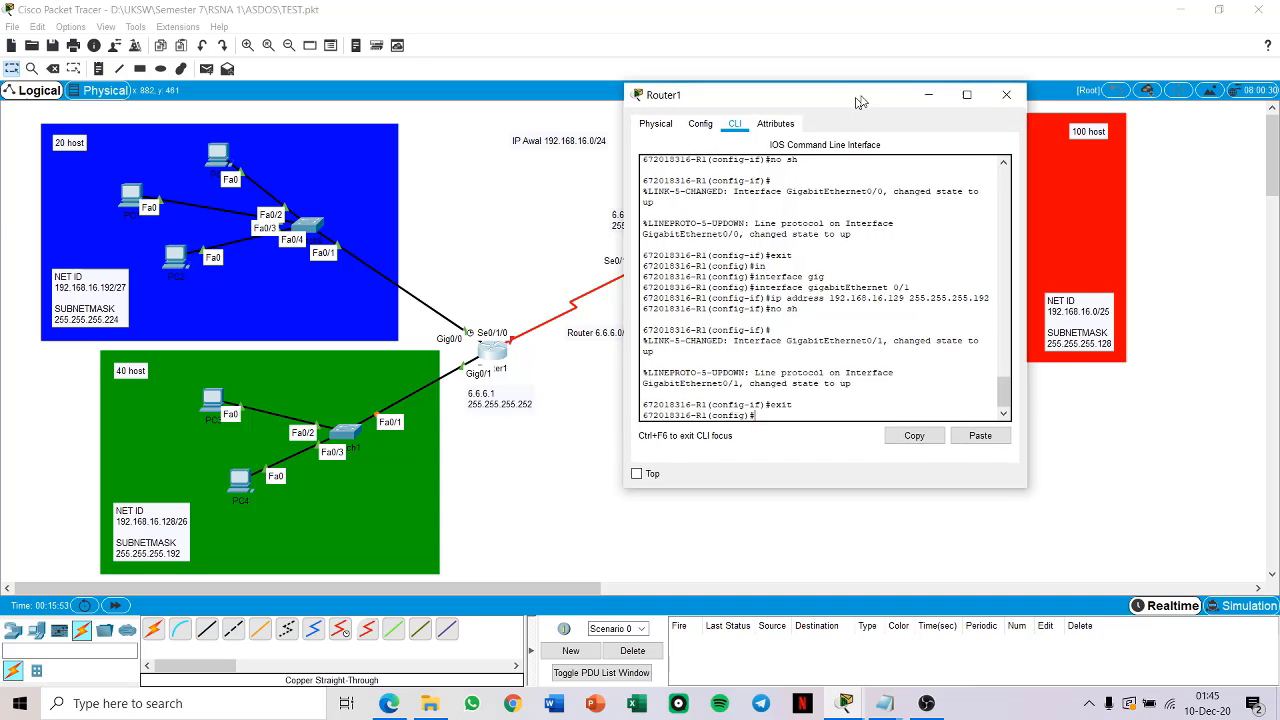
pyautogui.moveTo(855, 102); pyautogui.dragTo(1015, 49)
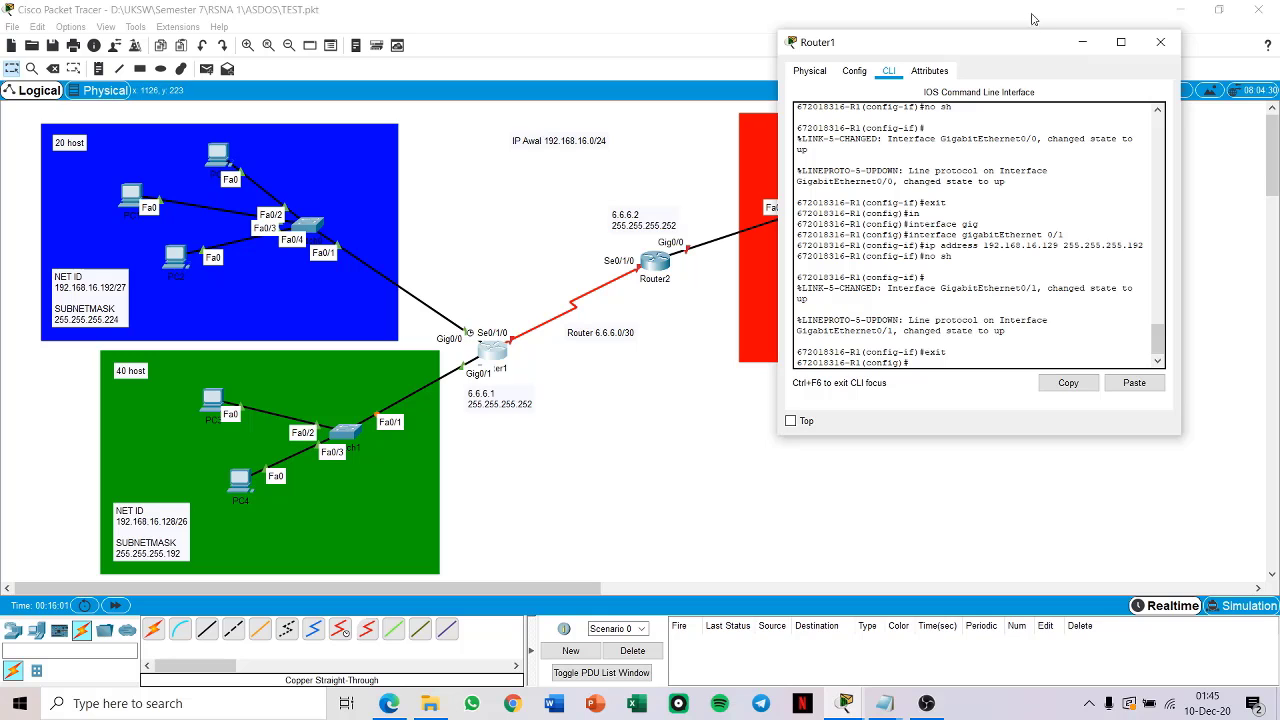
pyautogui.moveTo(1012, 42); pyautogui.dragTo(1170, 214)
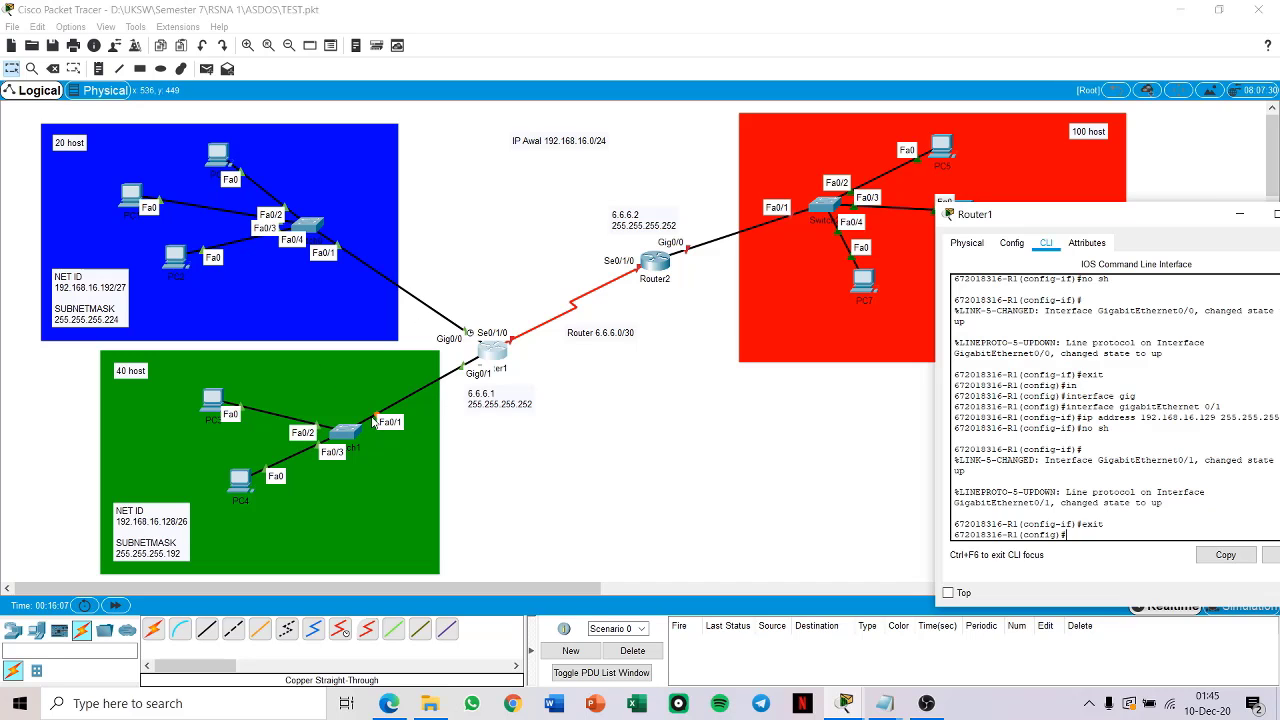
pyautogui.moveTo(1128, 224); pyautogui.dragTo(739, 95)
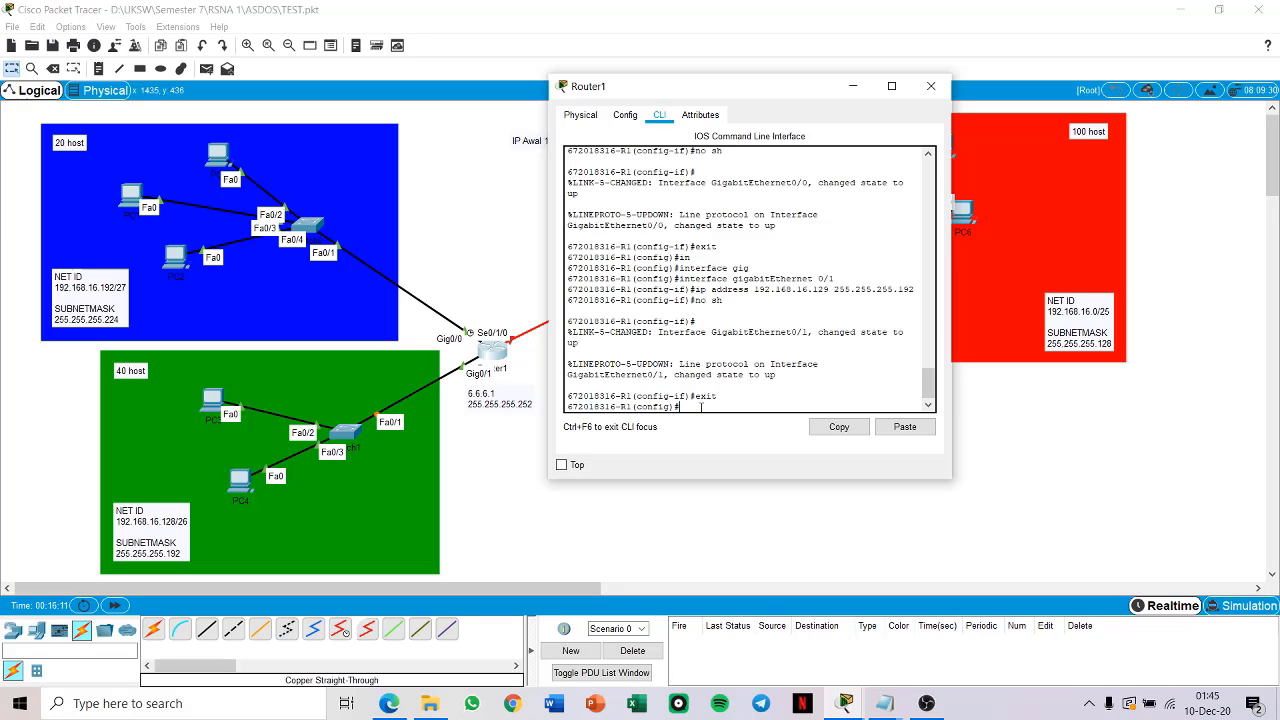
pyautogui.moveTo(750, 92); pyautogui.dragTo(974, 62)
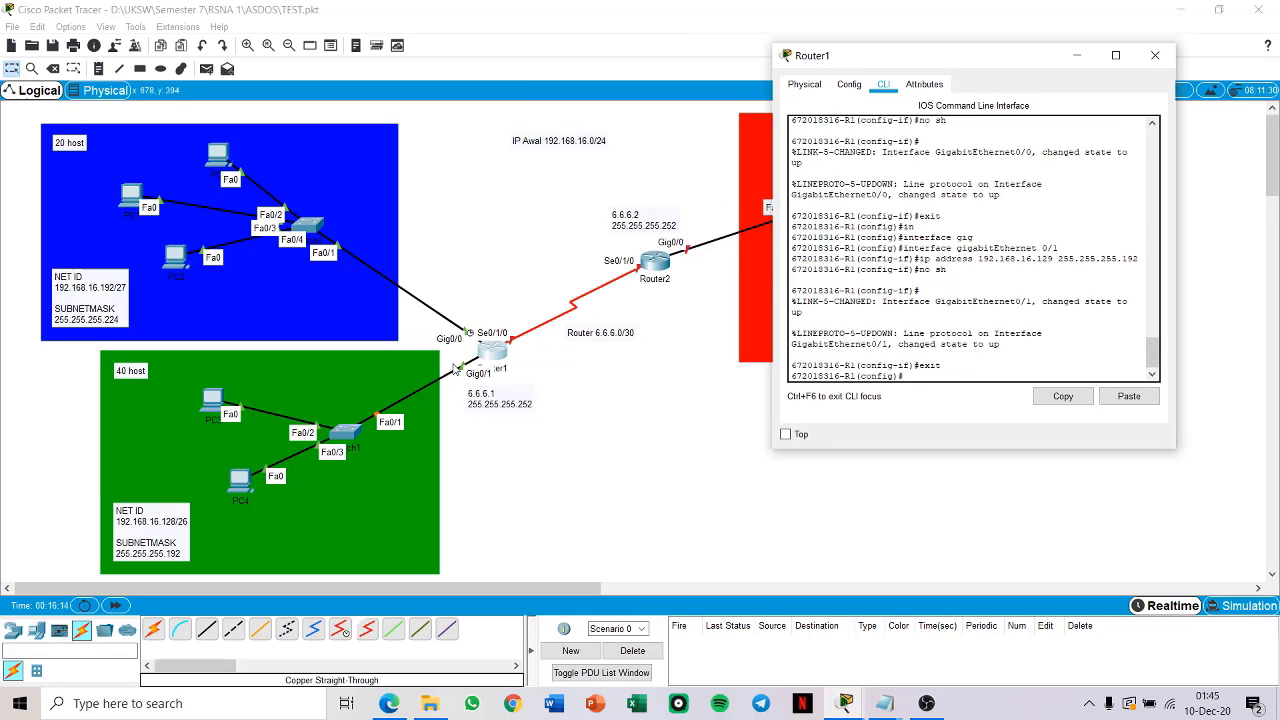
pyautogui.moveTo(986, 58); pyautogui.dragTo(861, 38)
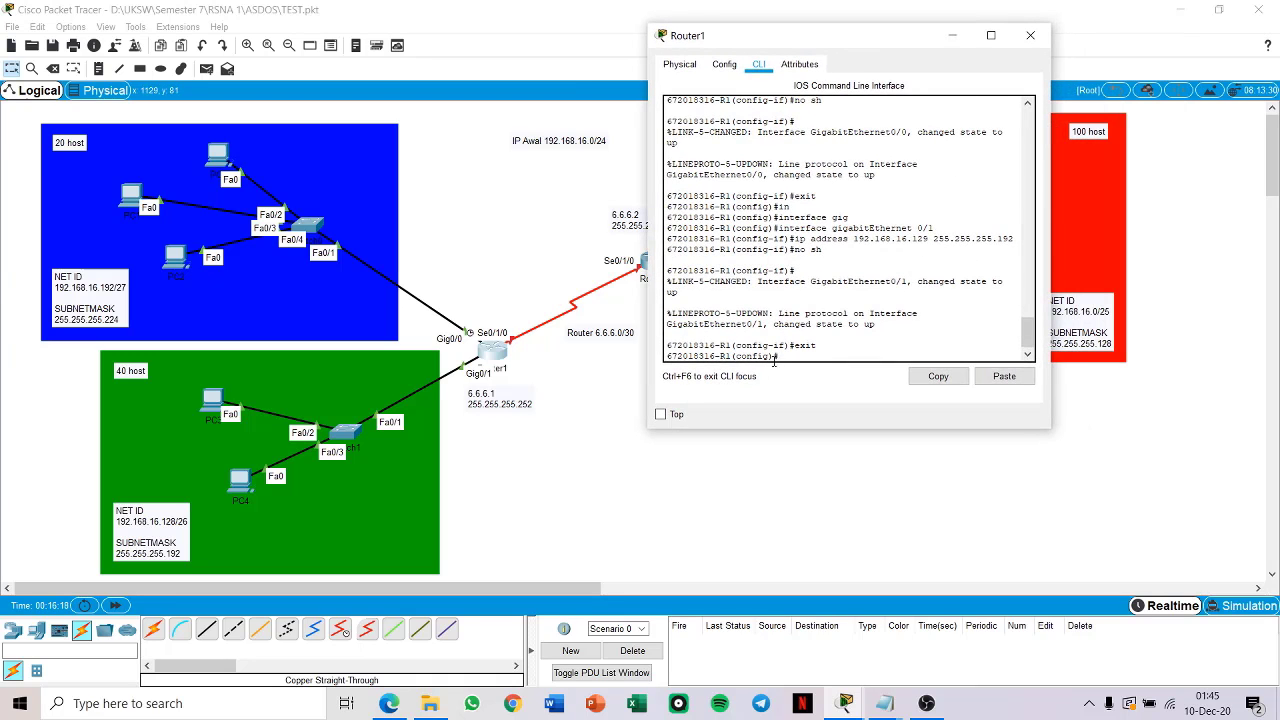
# Step: Enter interface configuration mode for Router1's Serial 0/1/0
pyautogui.write('in')
pyautogui.press('Tab')
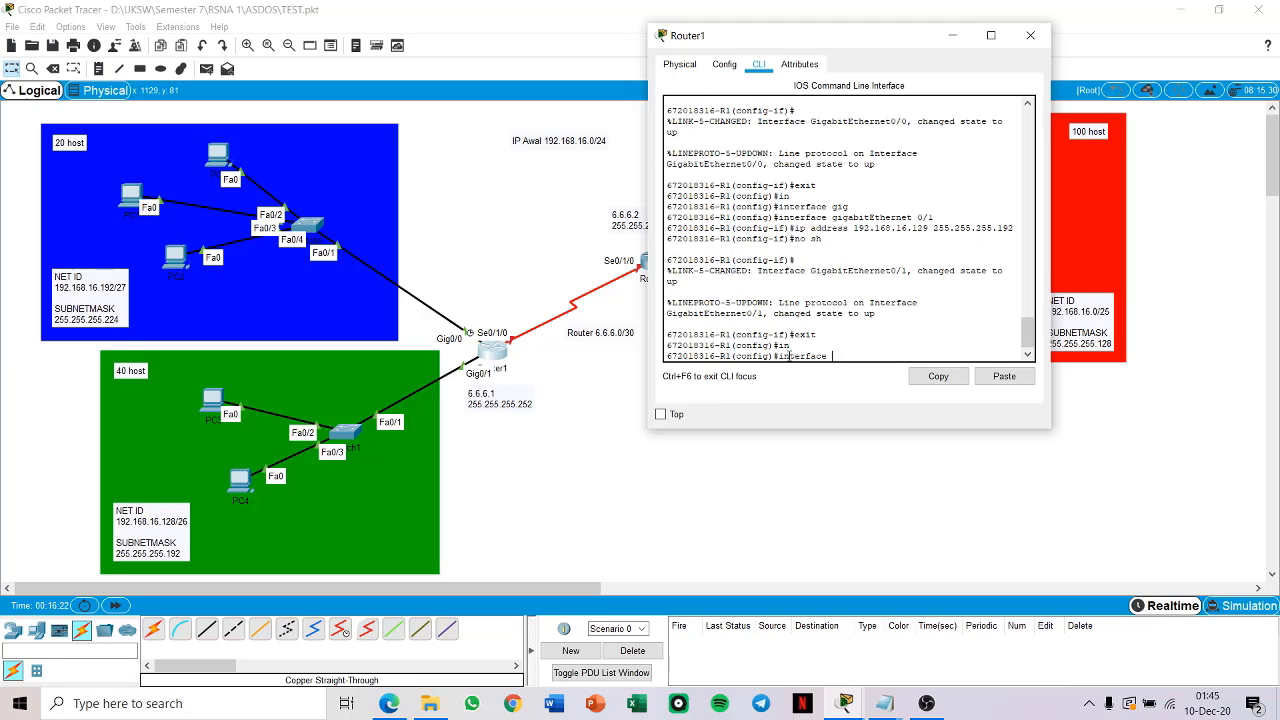
pyautogui.write('serial 0/1/0')
pyautogui.press('Return')
pyautogui.write('ip ')
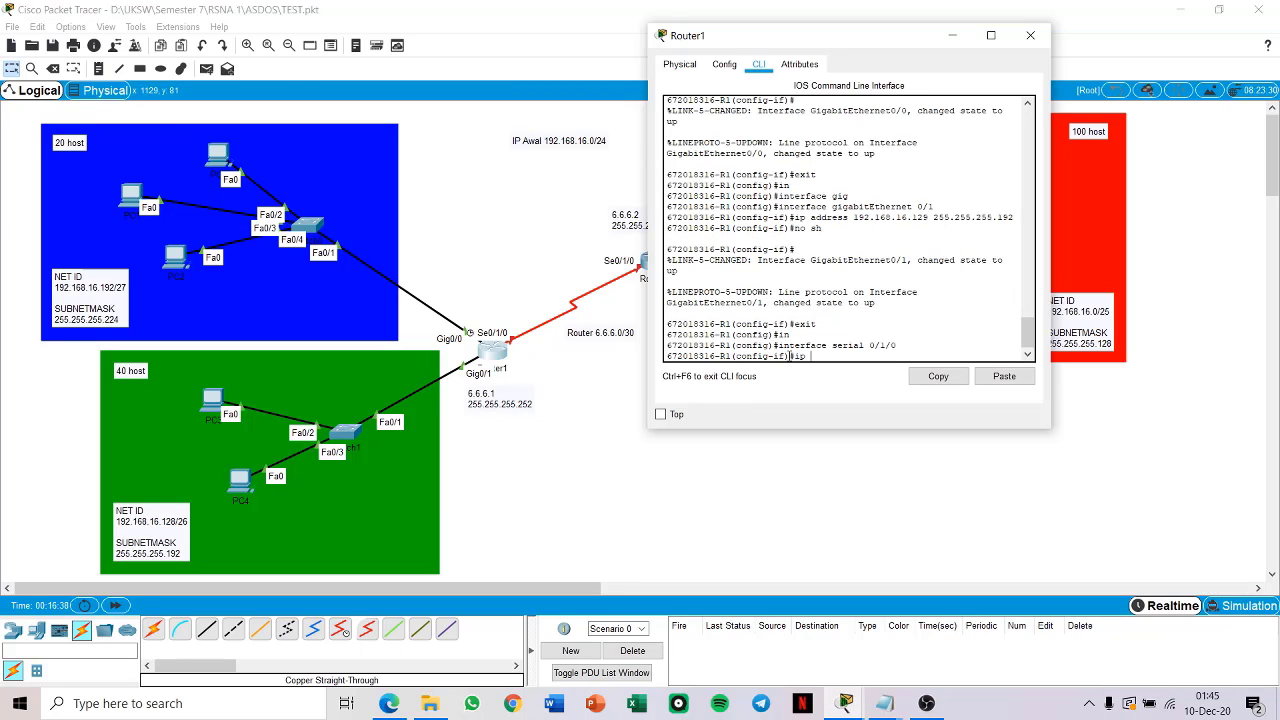
pyautogui.write('add')
pyautogui.write('ss')
pyautogui.moveTo(943, 350); pyautogui.dragTo(943, 354)
pyautogui.write('6.6')
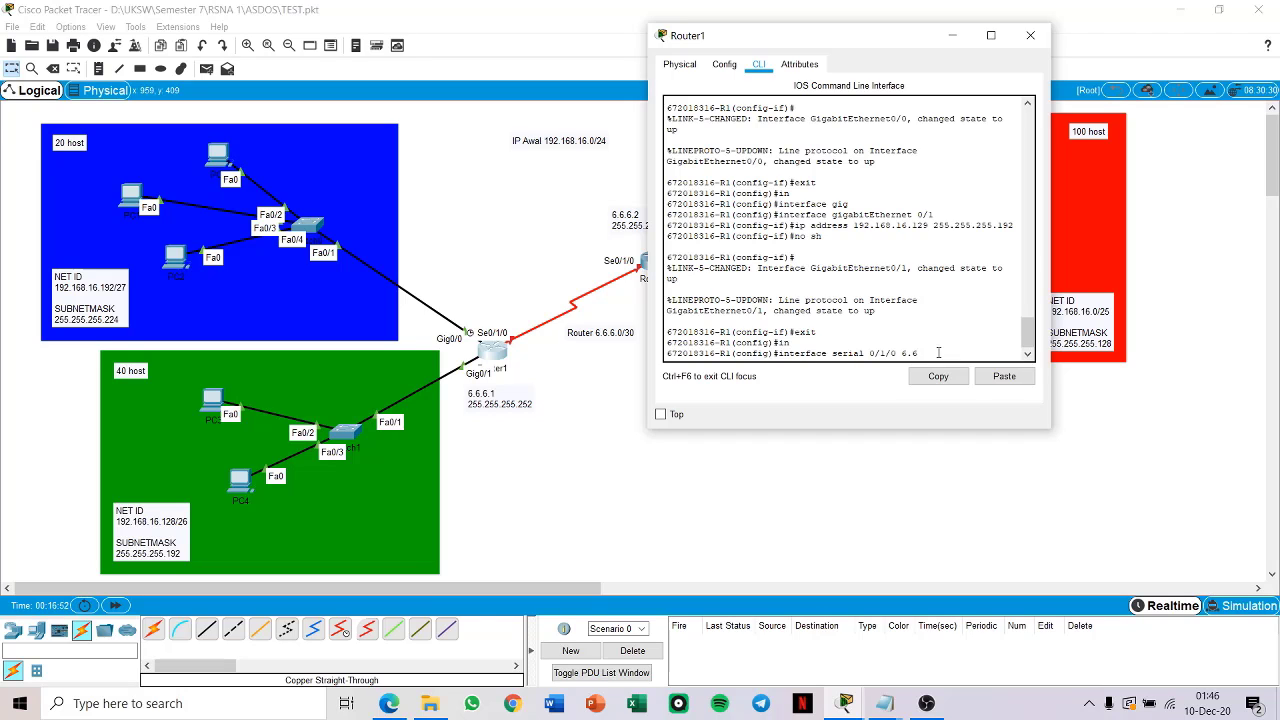
pyautogui.press('Return')
# Step: Assign IP address 6.6.6.1 with subnet mask 255.255.255.252 to Router1's Serial 0/1/0
pyautogui.write('ip address 6.6')
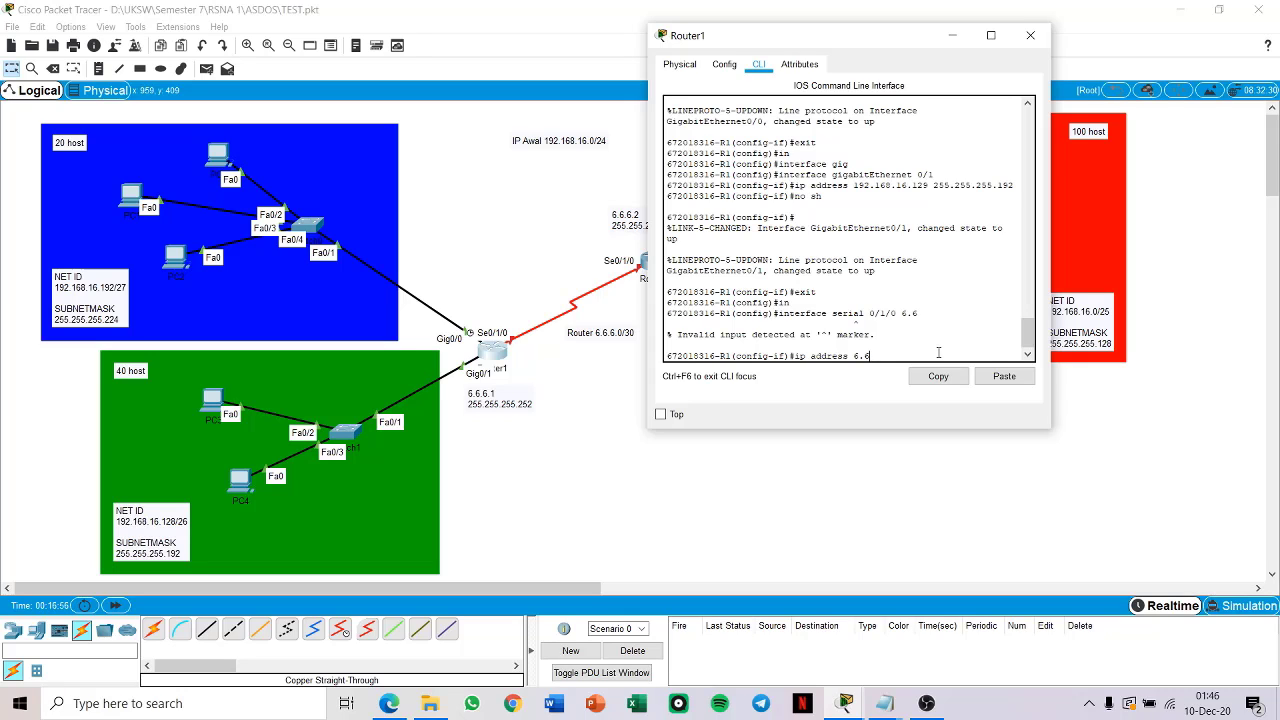
pyautogui.write('.6.1 255.255.255.252')
pyautogui.press('Return')
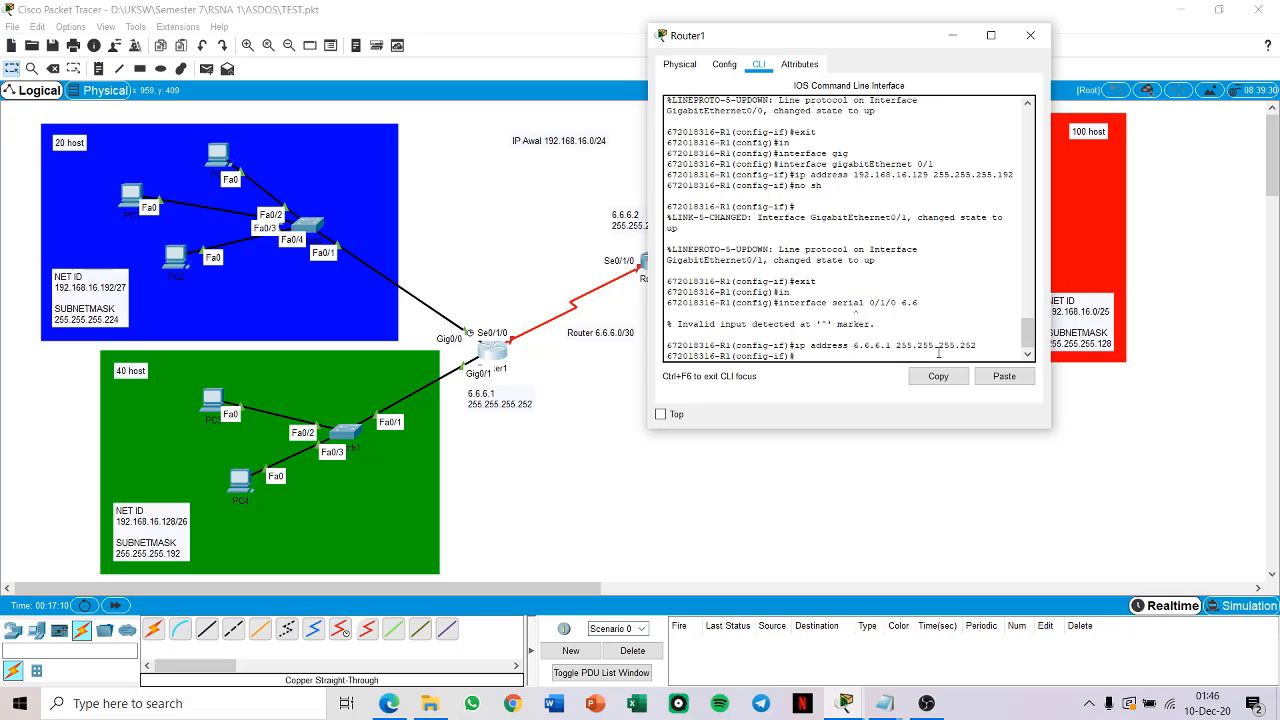
# Step: Enable Router1's Serial 0/1/0 interface and return to global configuration mode
pyautogui.write('no sh')
pyautogui.press('Tab')
pyautogui.press('Return')
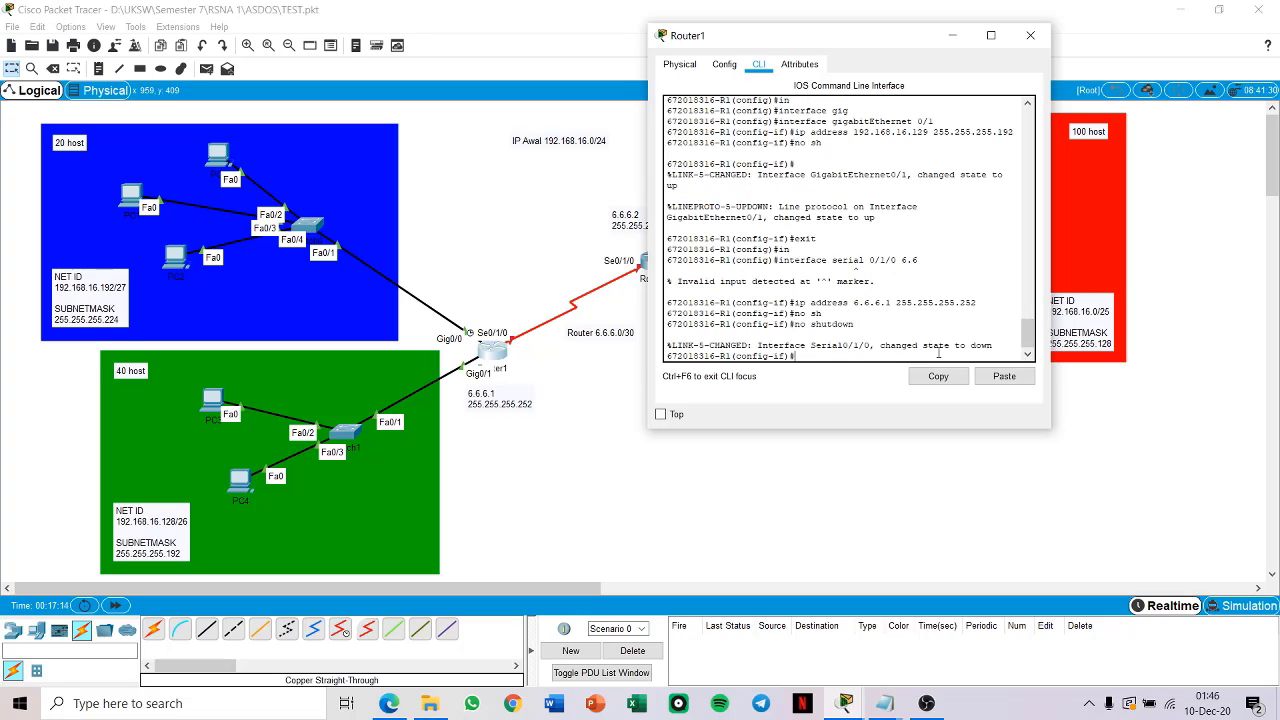
pyautogui.write('exit')
pyautogui.press('Return')
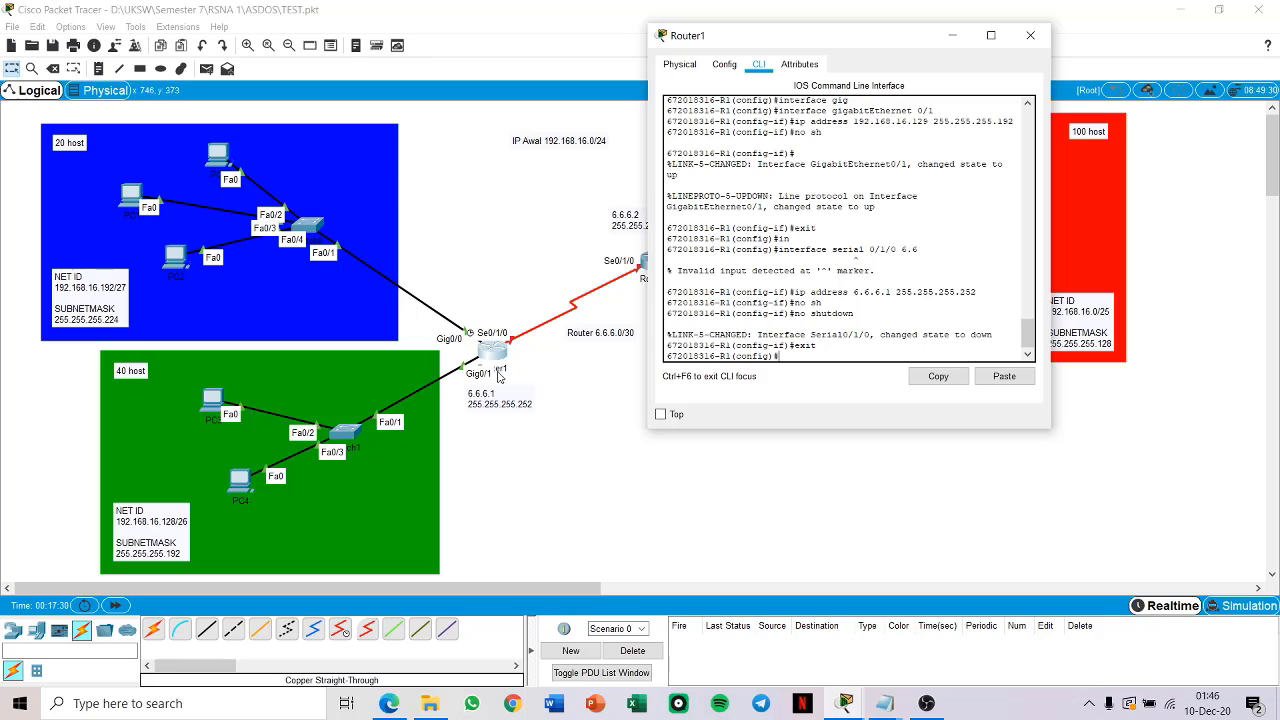
# Step: Create a DHCP pool named R1-BIRU on Router1 from global configuration mode
pyautogui.moveTo(930, 28); pyautogui.dragTo(1044, 30)
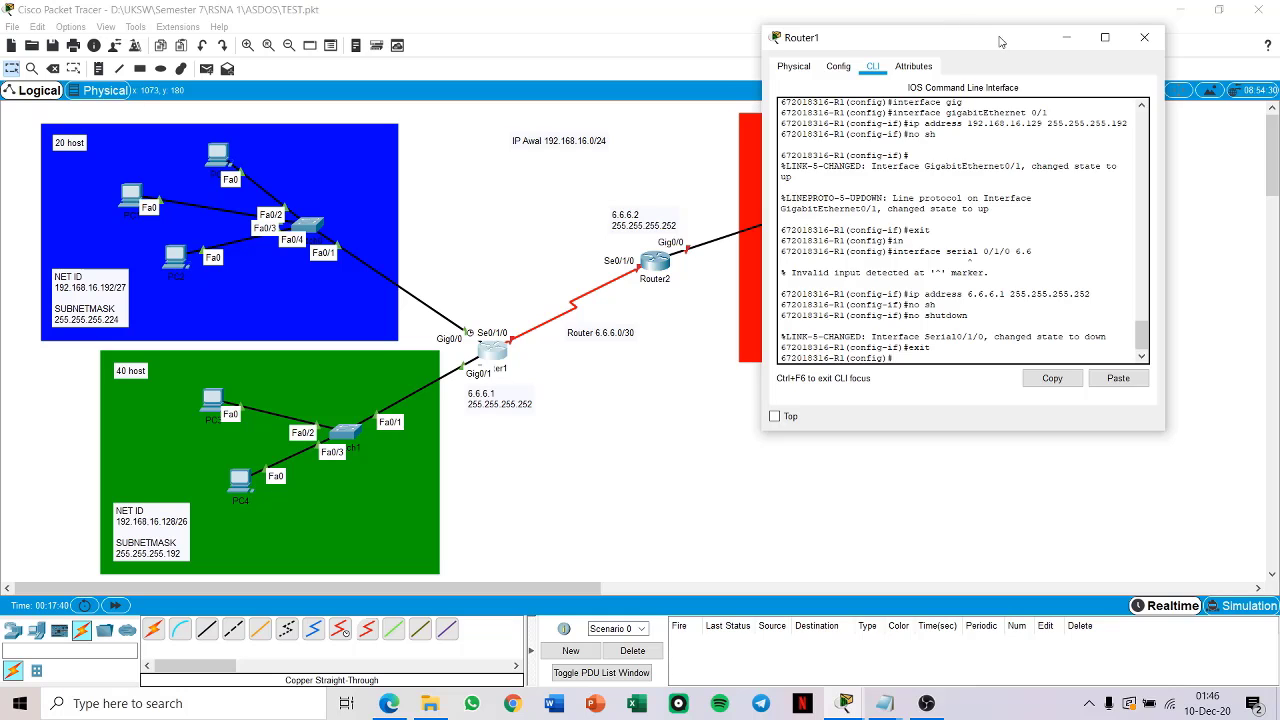
pyautogui.moveTo(947, 28)
pyautogui.mouseDown()
pyautogui.moveTo(930, 40)
pyautogui.moveTo(965, 23)
pyautogui.moveTo(935, 18)
pyautogui.mouseUp()
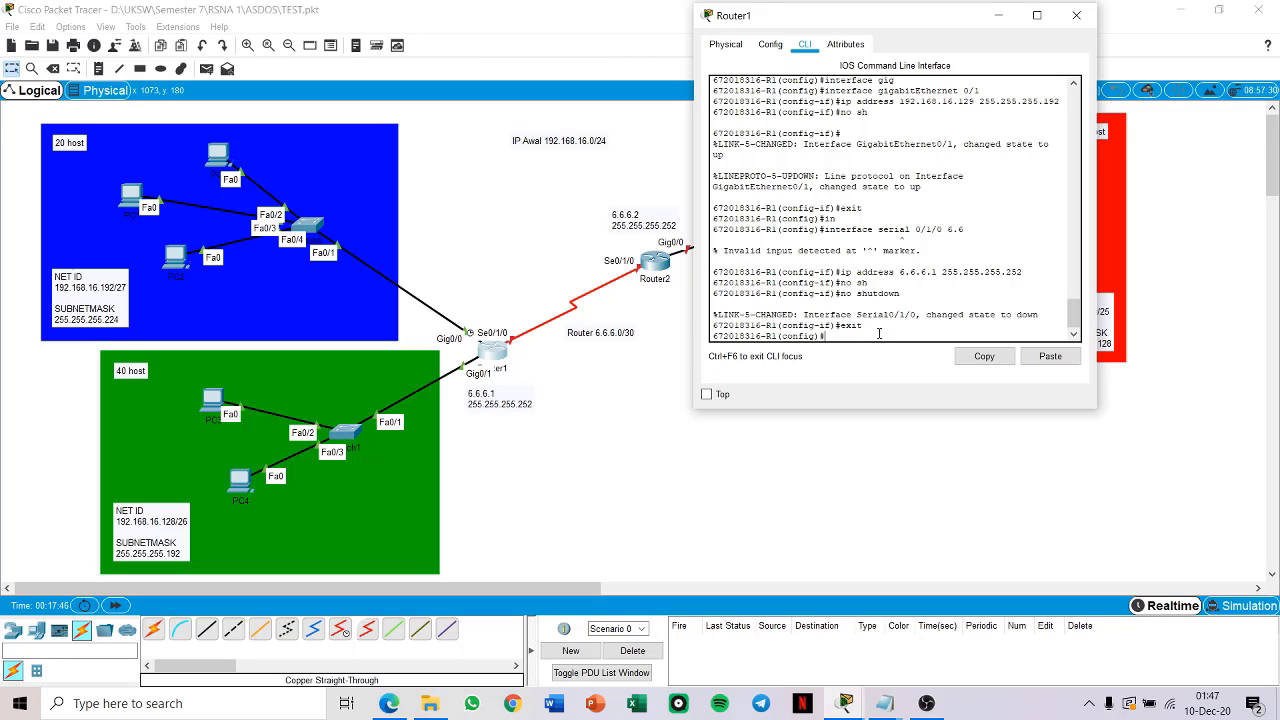
pyautogui.write('ip dhcp pool R1-BIRU')
pyautogui.press('Return')
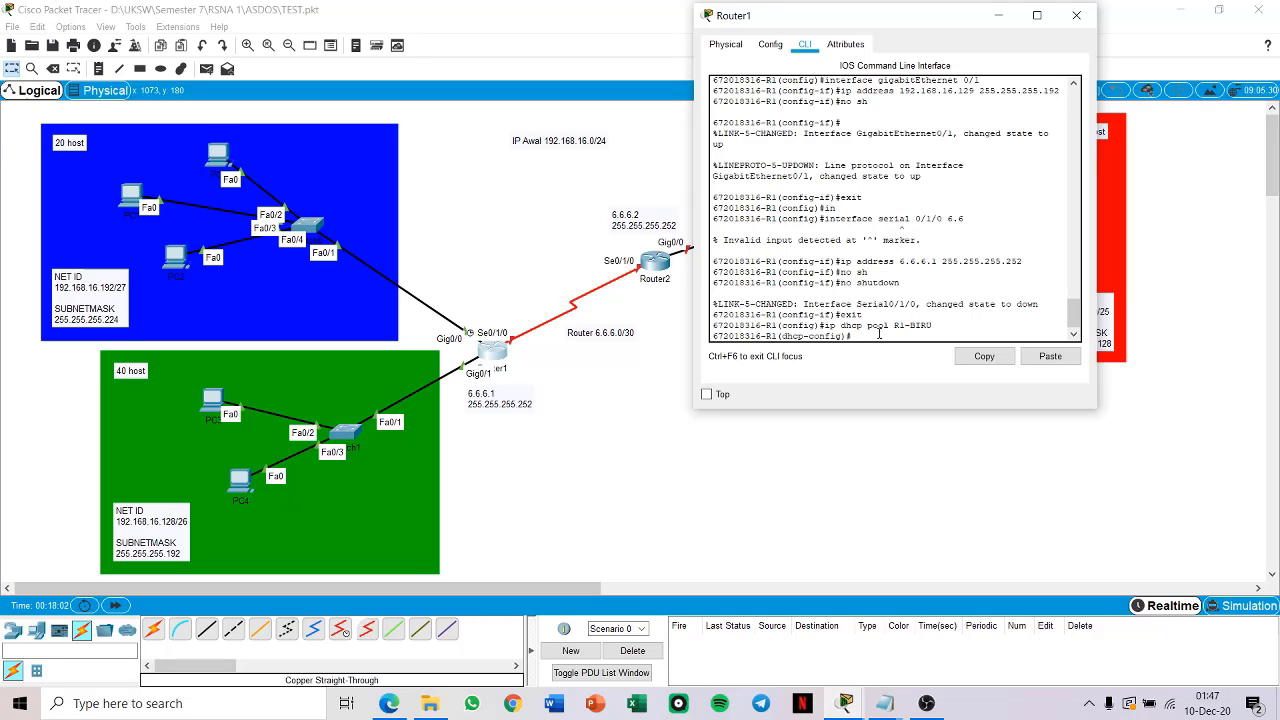
# Step: Set the R1-BIRU pool's network to 192.168.16.192 with subnet mask 255.255.255.224
pyautogui.write('network 192.168.16.192 255.255.255.22')
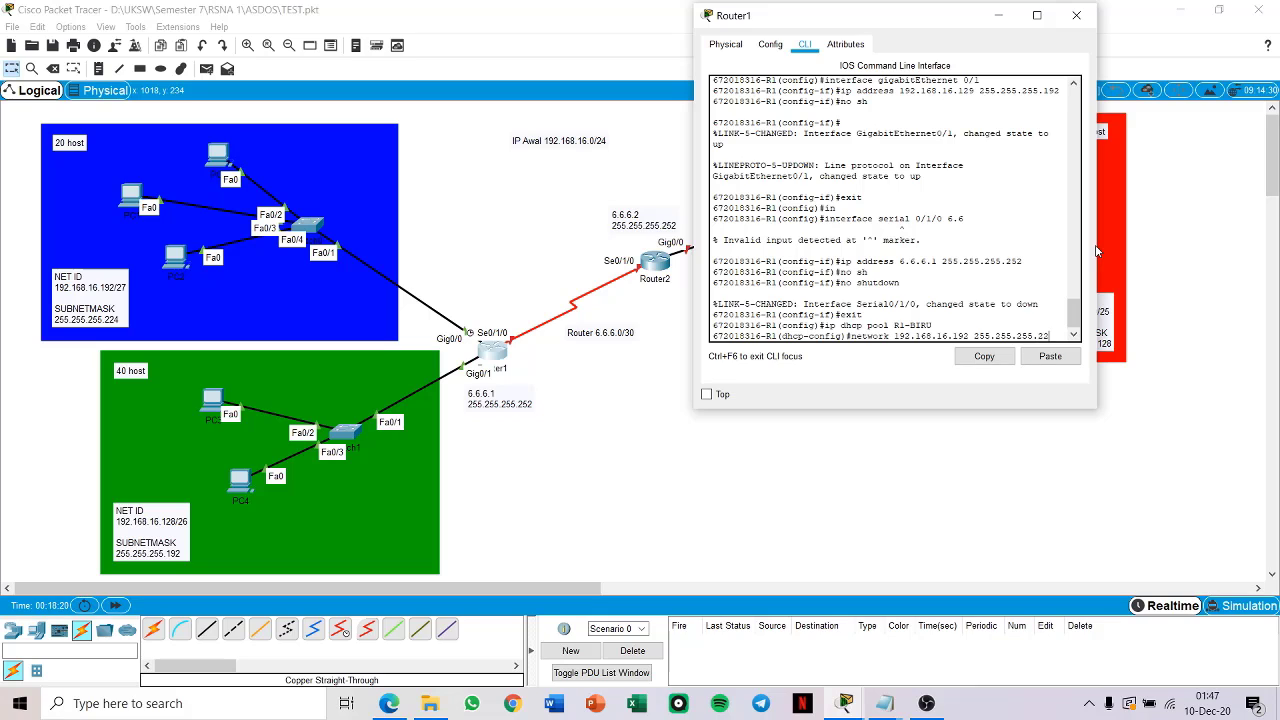
pyautogui.write('4')
pyautogui.press('Return')
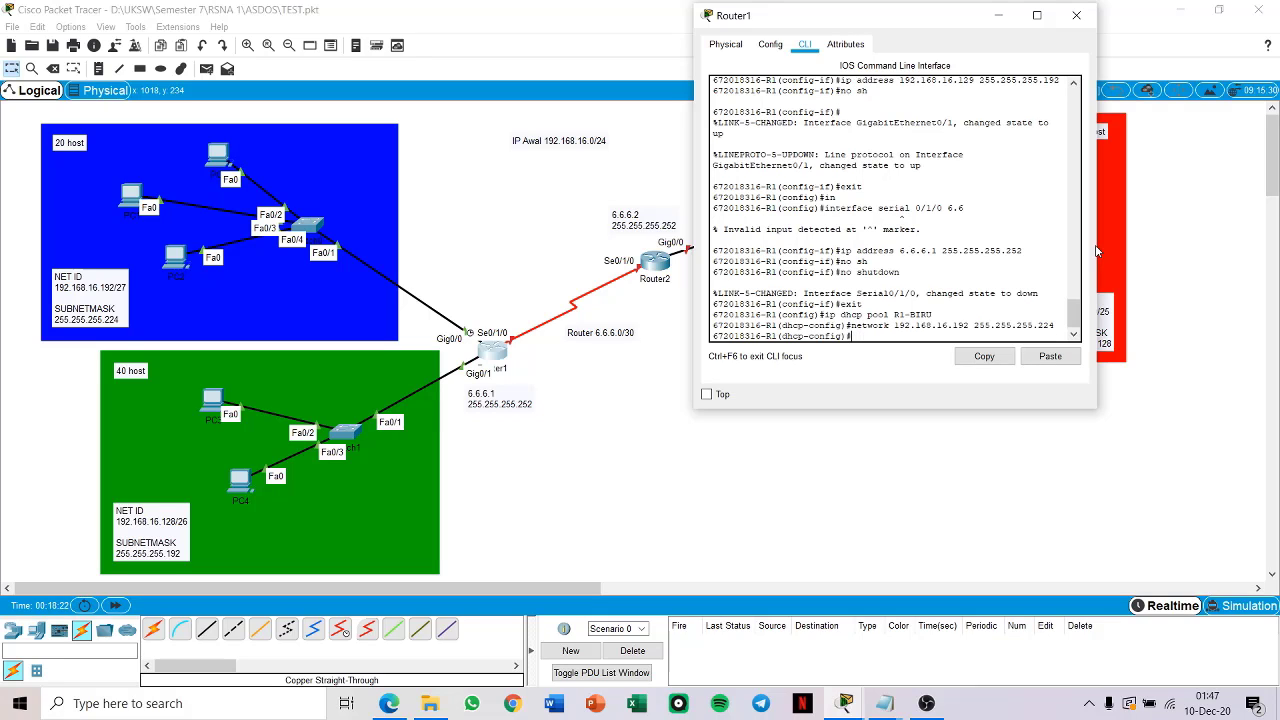
# Step: Set the R1-BIRU pool's default router to 192.168.16.193 and return to global configuration mode
pyautogui.write('default-router')
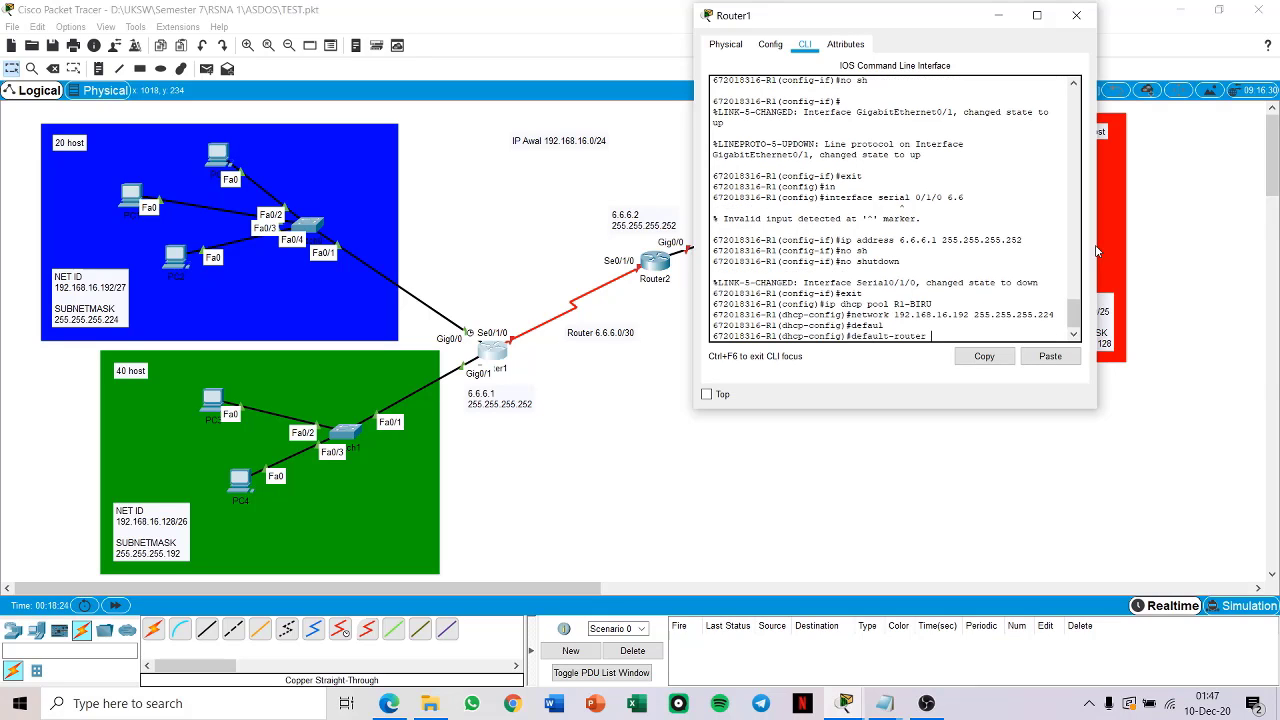
pyautogui.press('Tab')
pyautogui.scroll(4, 917, 210)
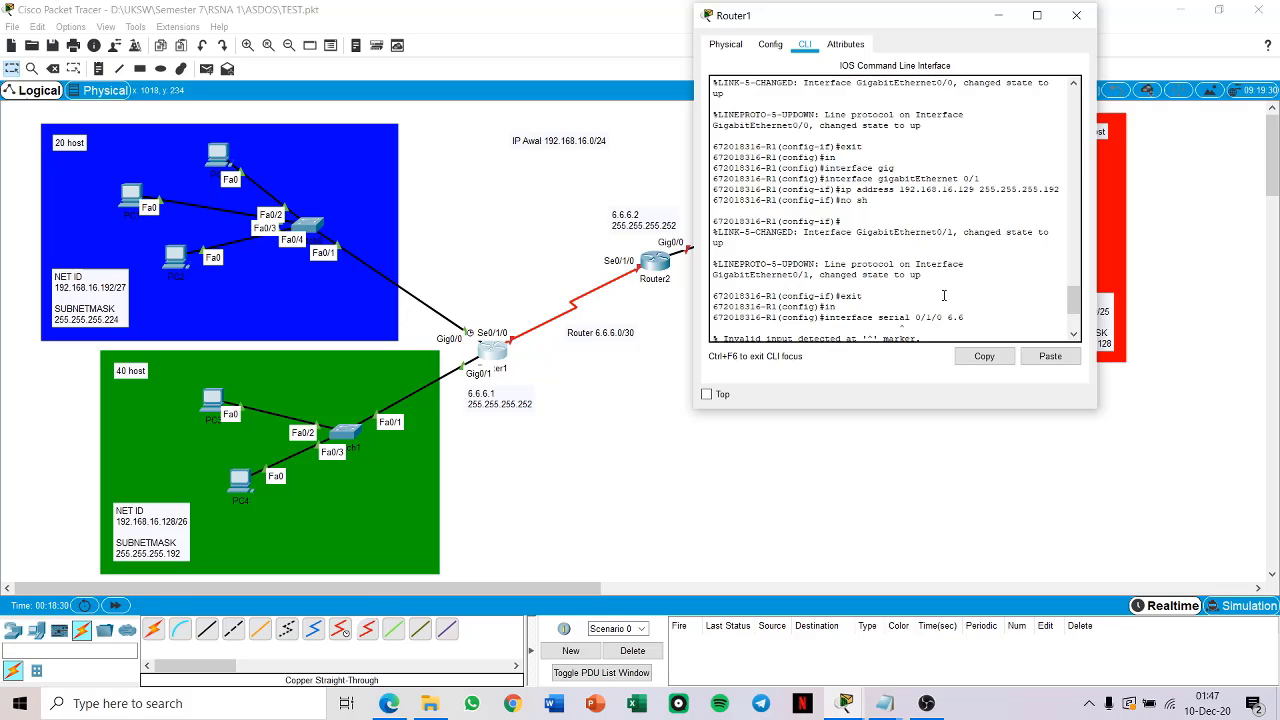
pyautogui.scroll(1, 955, 280)
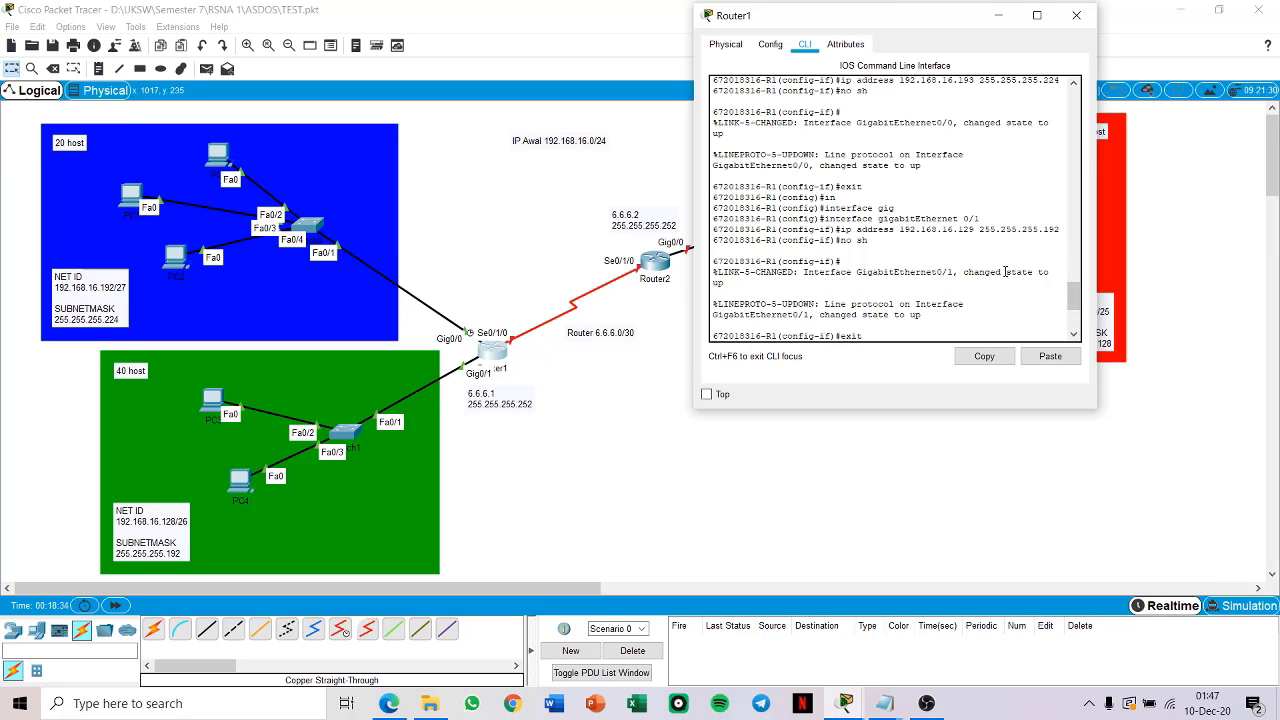
pyautogui.scroll(2, 985, 269)
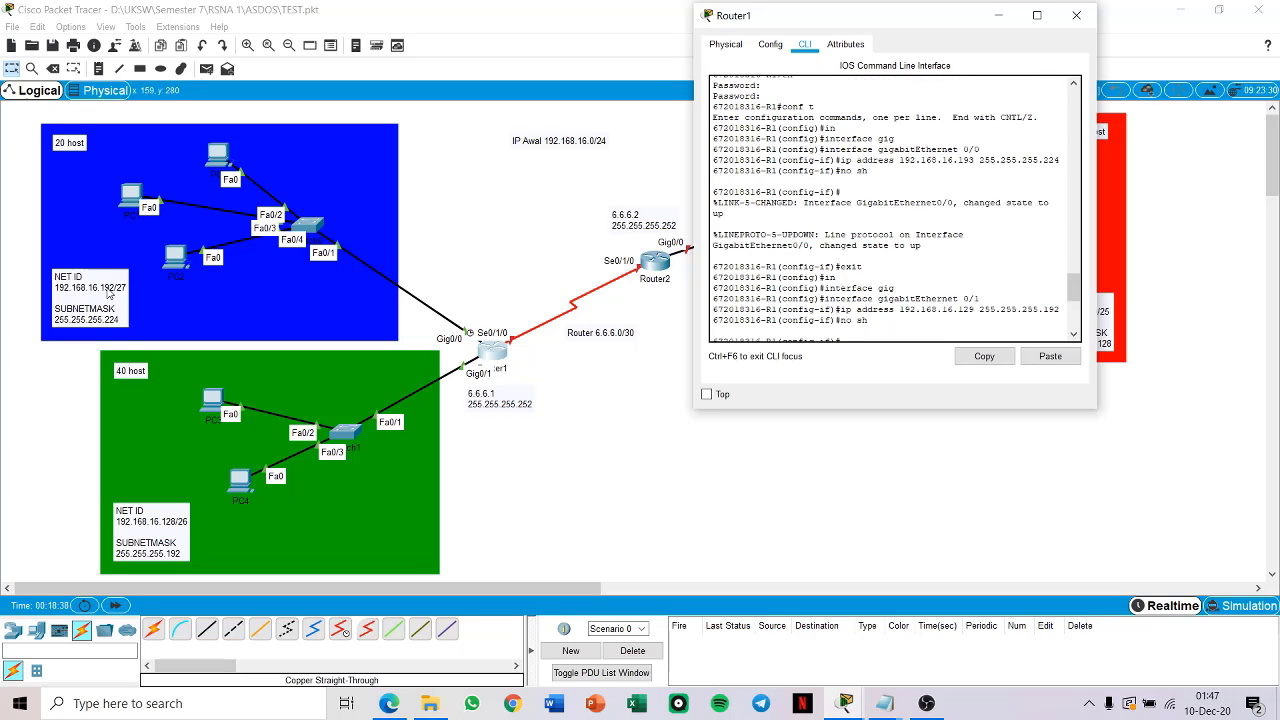
pyautogui.scroll(-5, 962, 245)
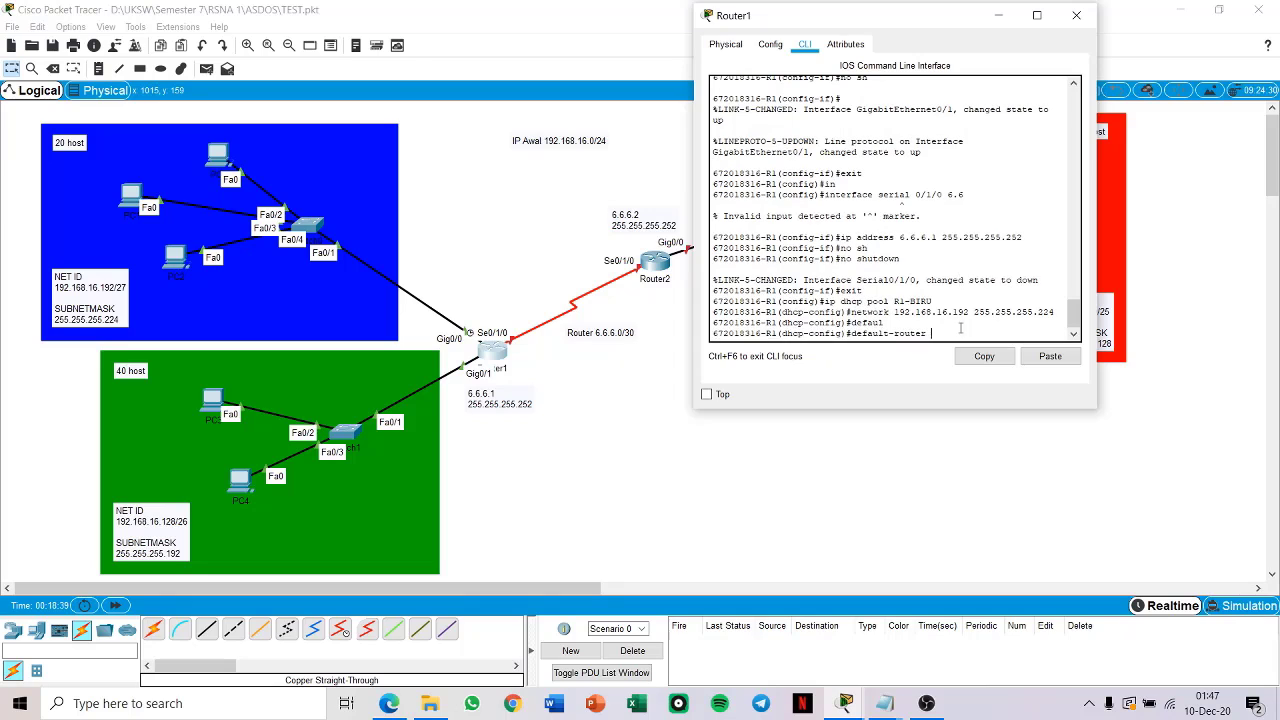
pyautogui.write('192.168.16.193')
pyautogui.press('Return')
pyautogui.write('exit')
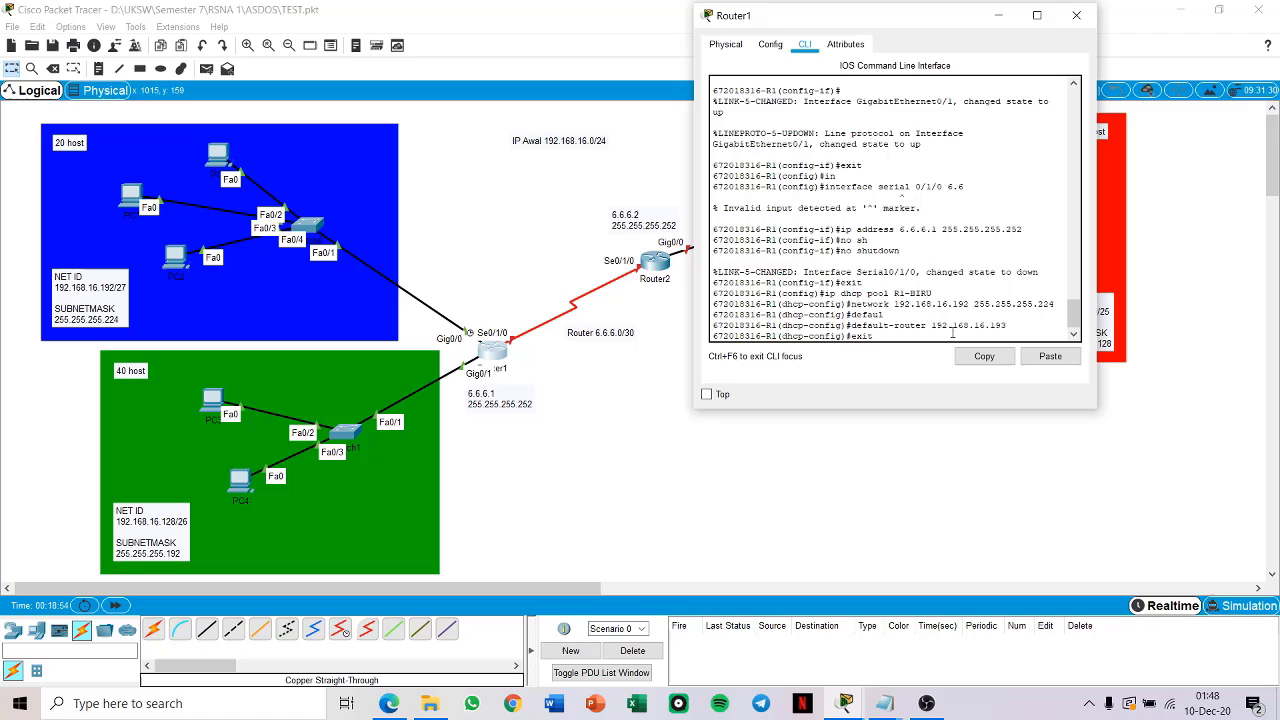
pyautogui.press('Return')
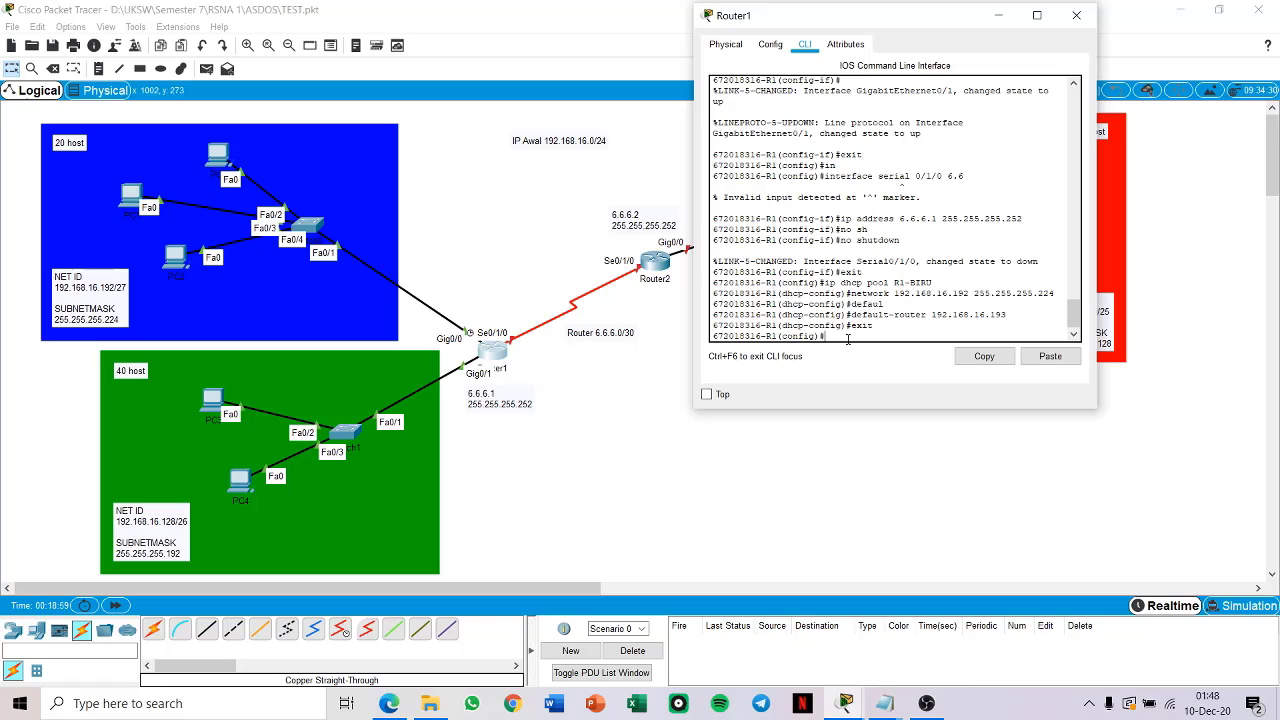
# Step: Create a second DHCP pool named R1-HIJAU on Router1
pyautogui.write('ip dhcp pool R1-HIJAU')
pyautogui.press('Return')
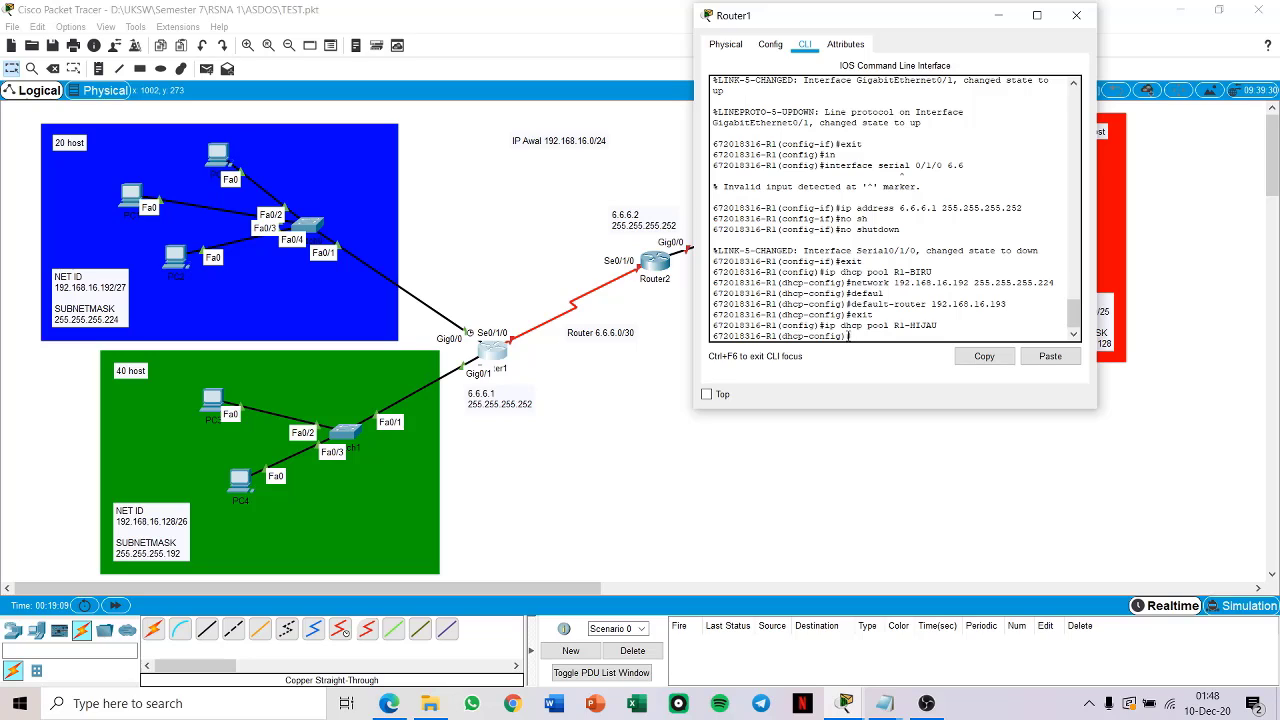
# Step: Set the R1-HIJAU pool's network to 192.168.16.128 with subnet mask 255.255.255.192
pyautogui.write('network 192.168.16.128 255.')
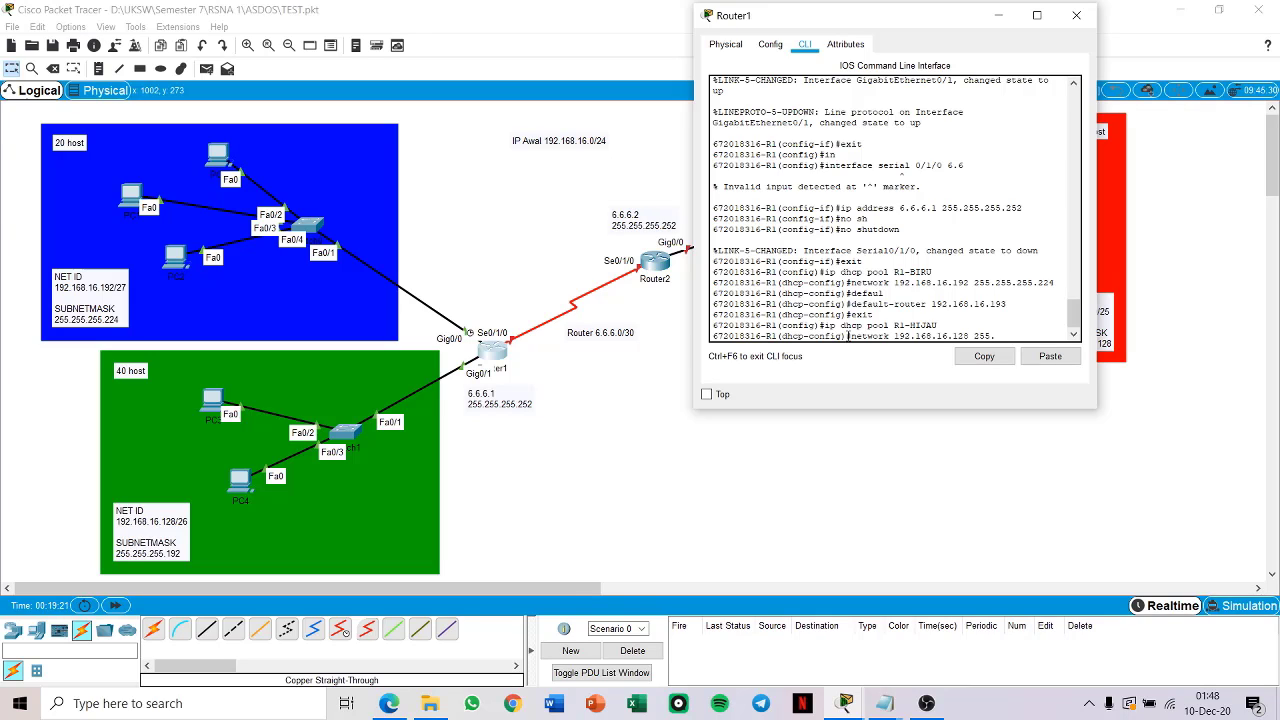
pyautogui.write('255.255.192')
pyautogui.press('Return')
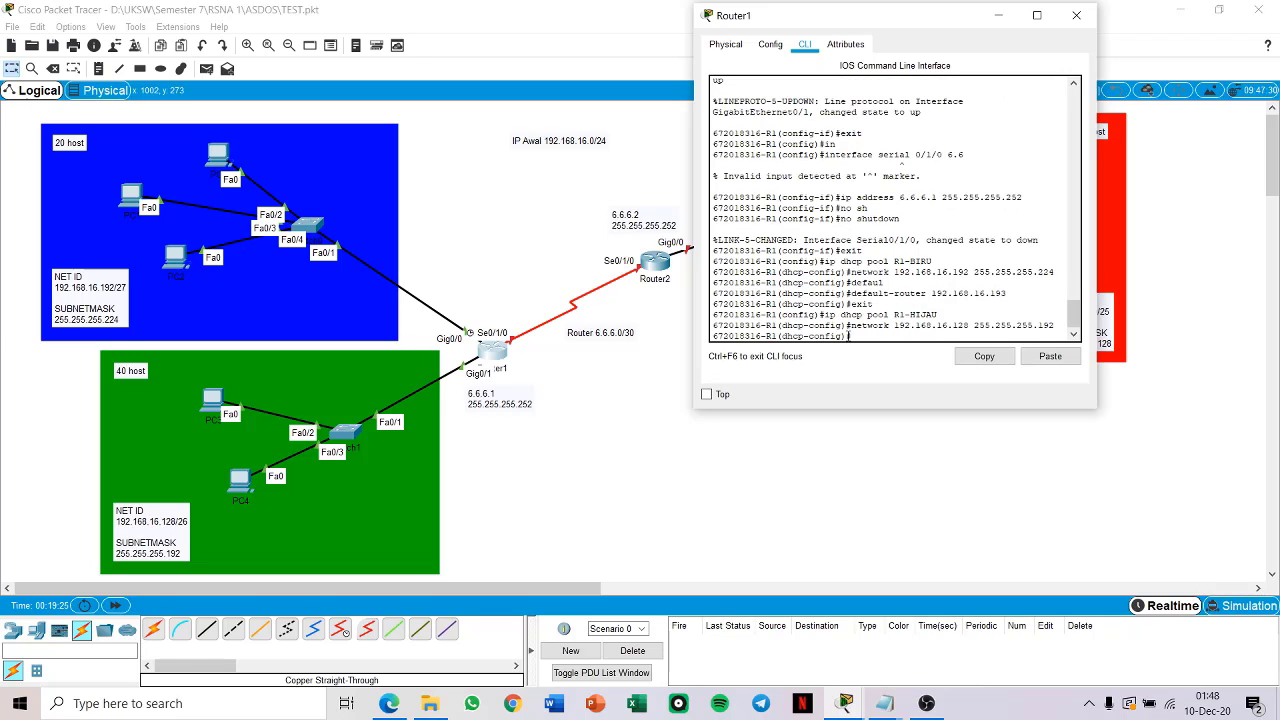
# Step: Set the R1-HIJAU pool's default router to 192.168.16.129
pyautogui.write('def')
pyautogui.press('Tab')
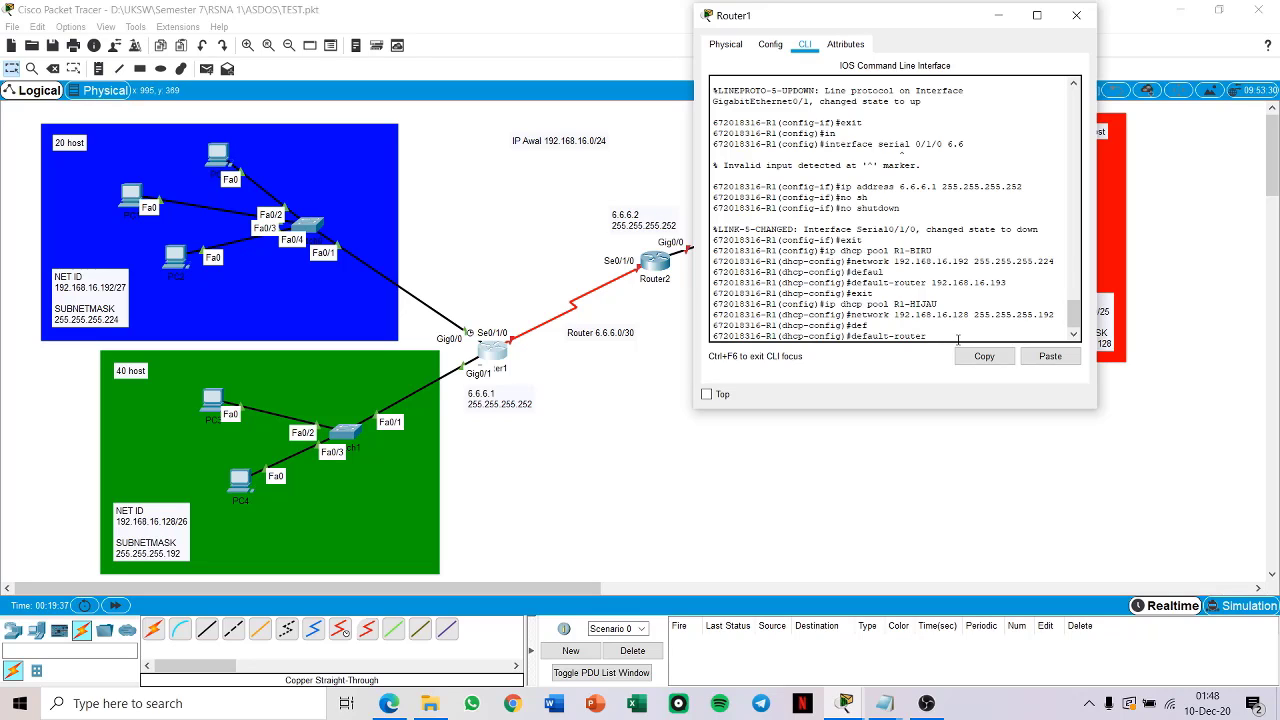
pyautogui.write('192.168.16.129')
pyautogui.press('Return')
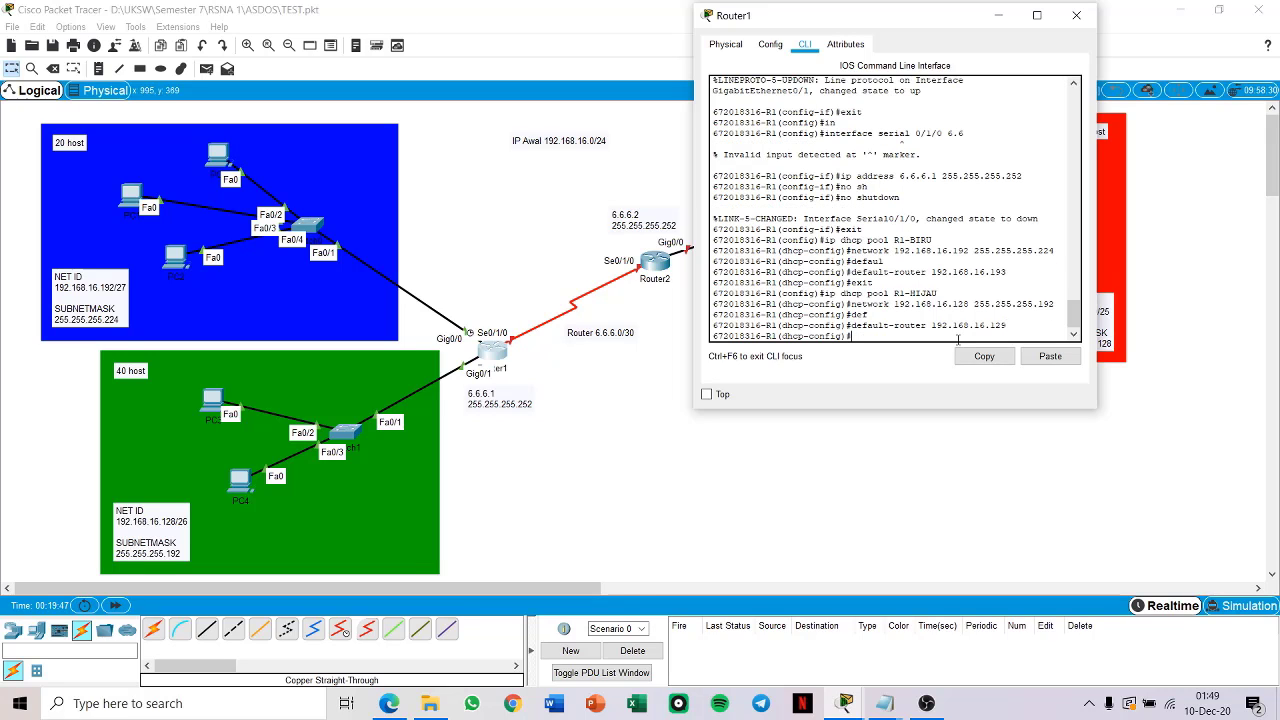
# Step: Leave Router1's DHCP and global configuration modes for privileged EXEC mode and minimize the router's window
pyautogui.write('exit')
pyautogui.press('Return')
pyautogui.write('exit')
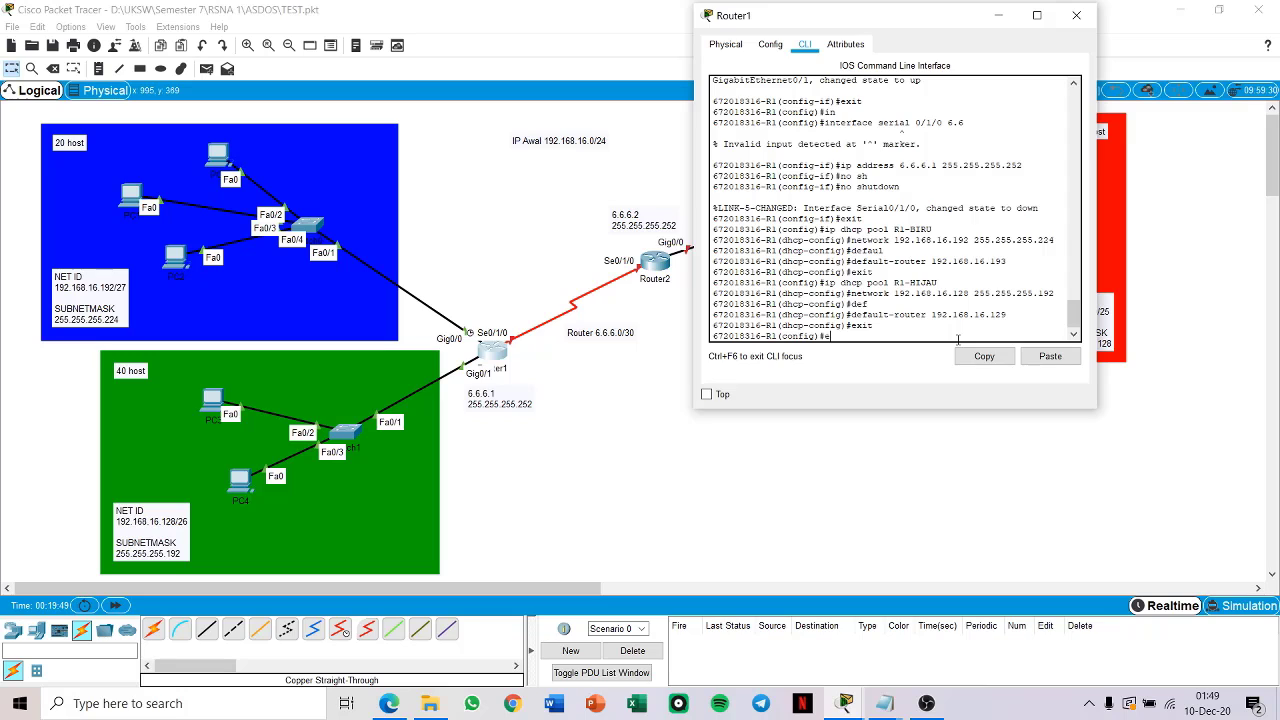
pyautogui.press('Return')
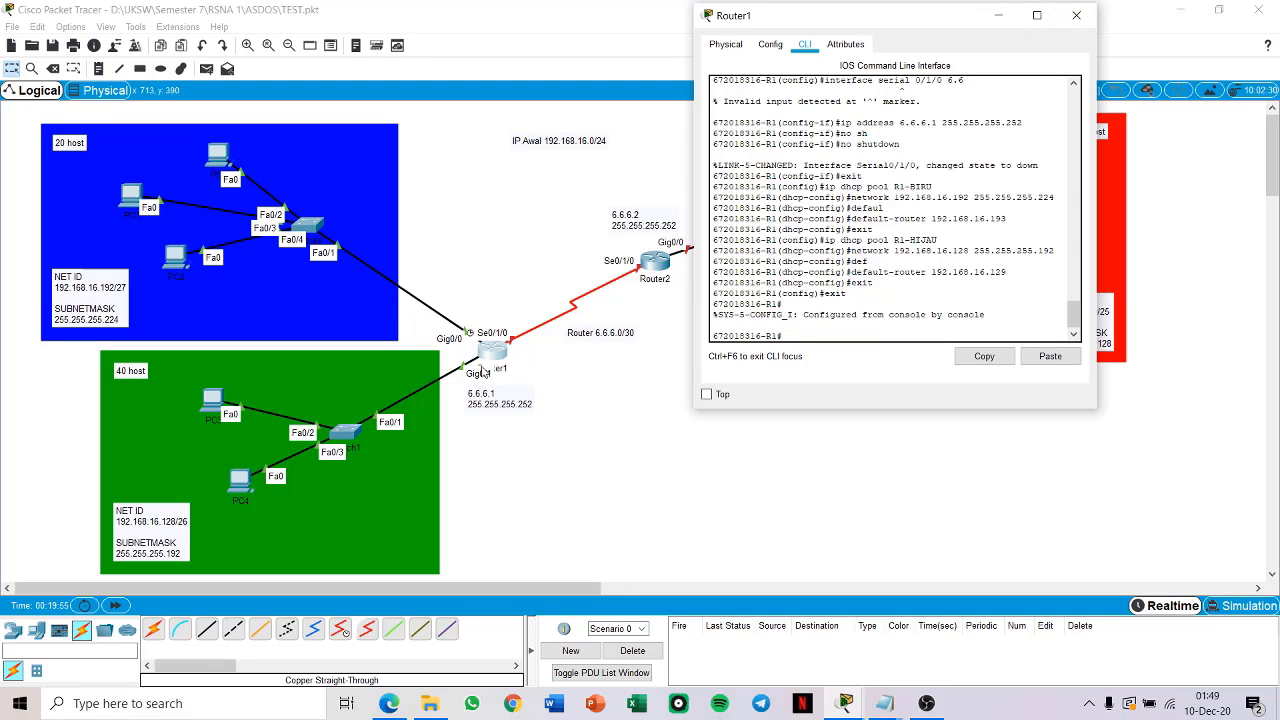
pyautogui.click(998, 15)
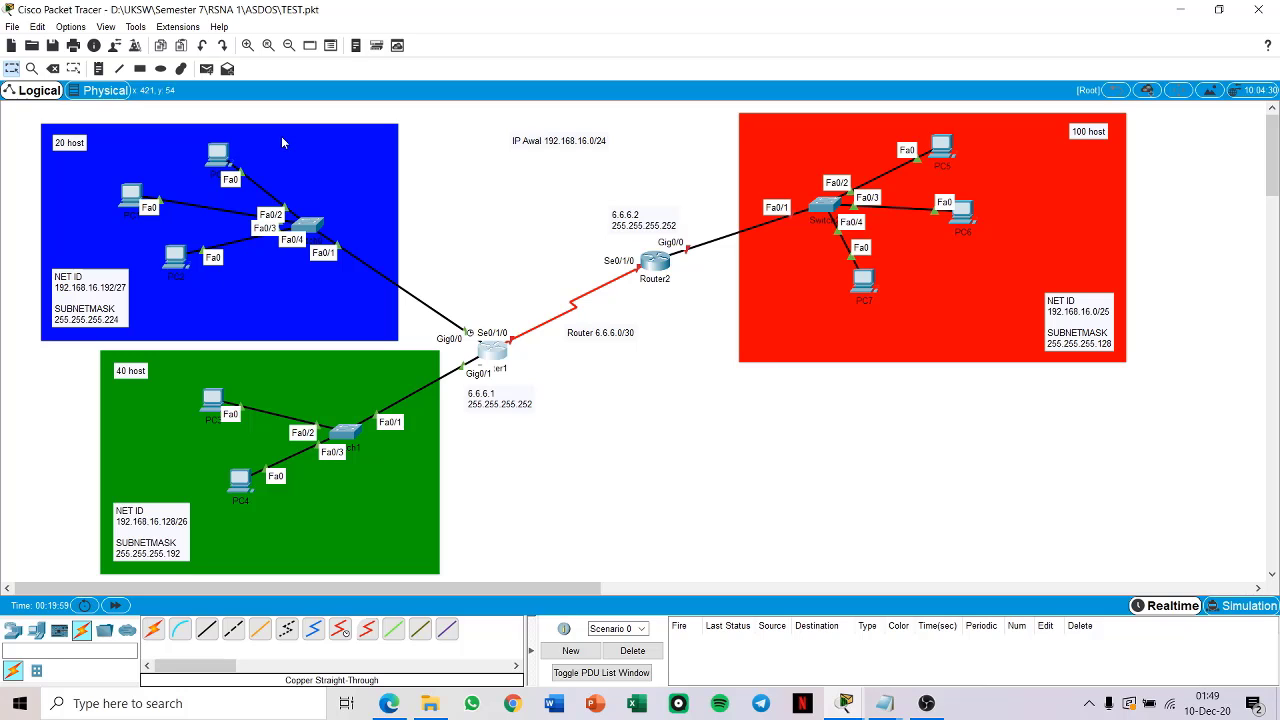
# Step: Switch PC0 in the blue 20-host network to DHCP addressing and move its window clear of the other PCs
pyautogui.click(224, 153)
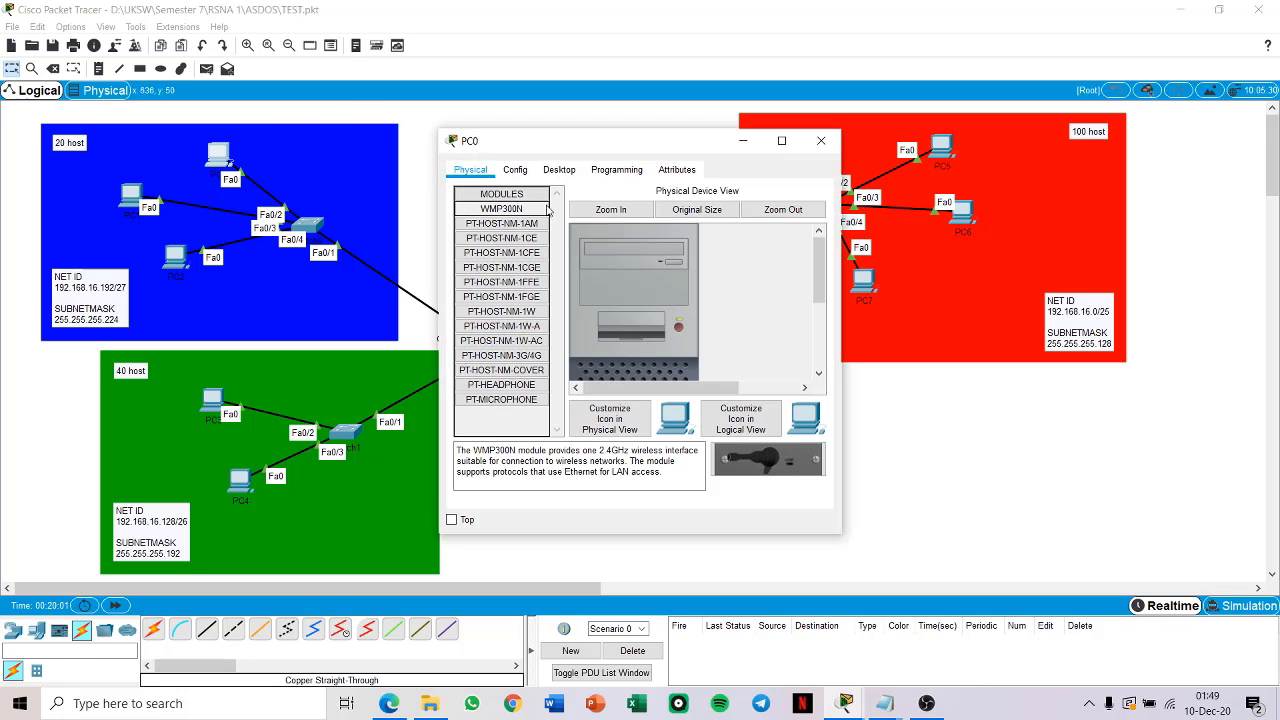
pyautogui.click(562, 170)
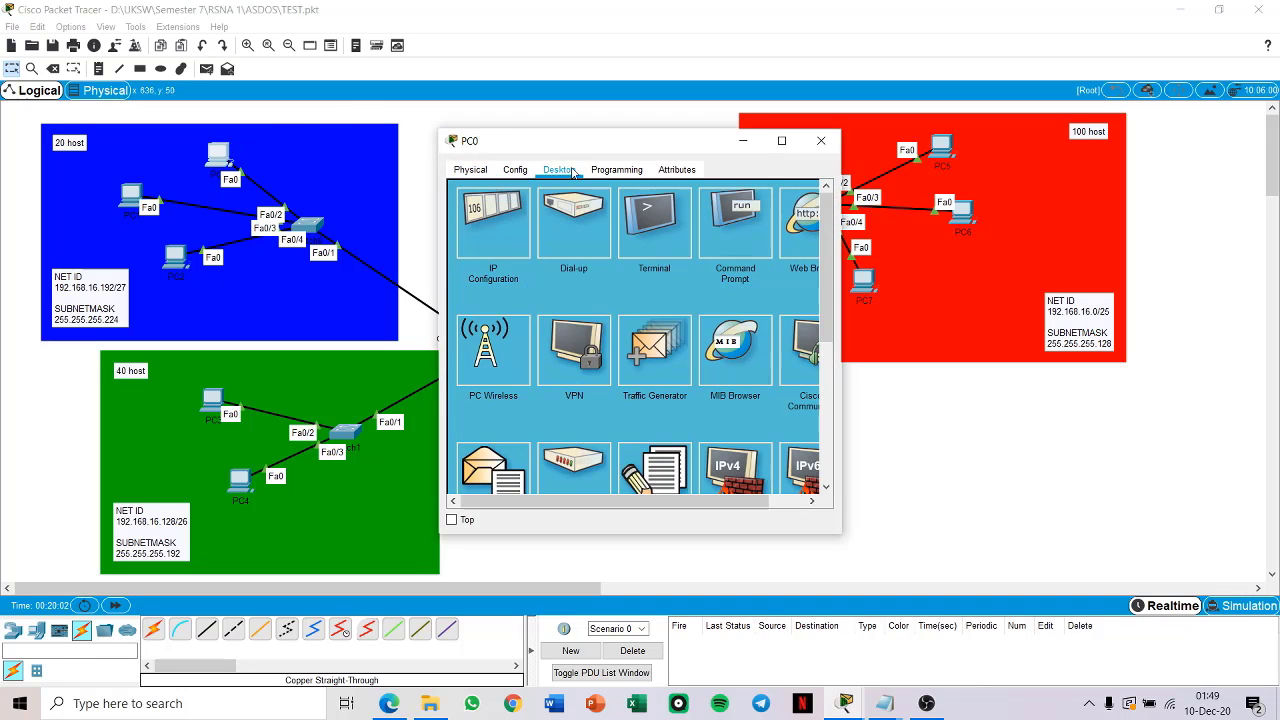
pyautogui.click(503, 215)
pyautogui.click(476, 253)
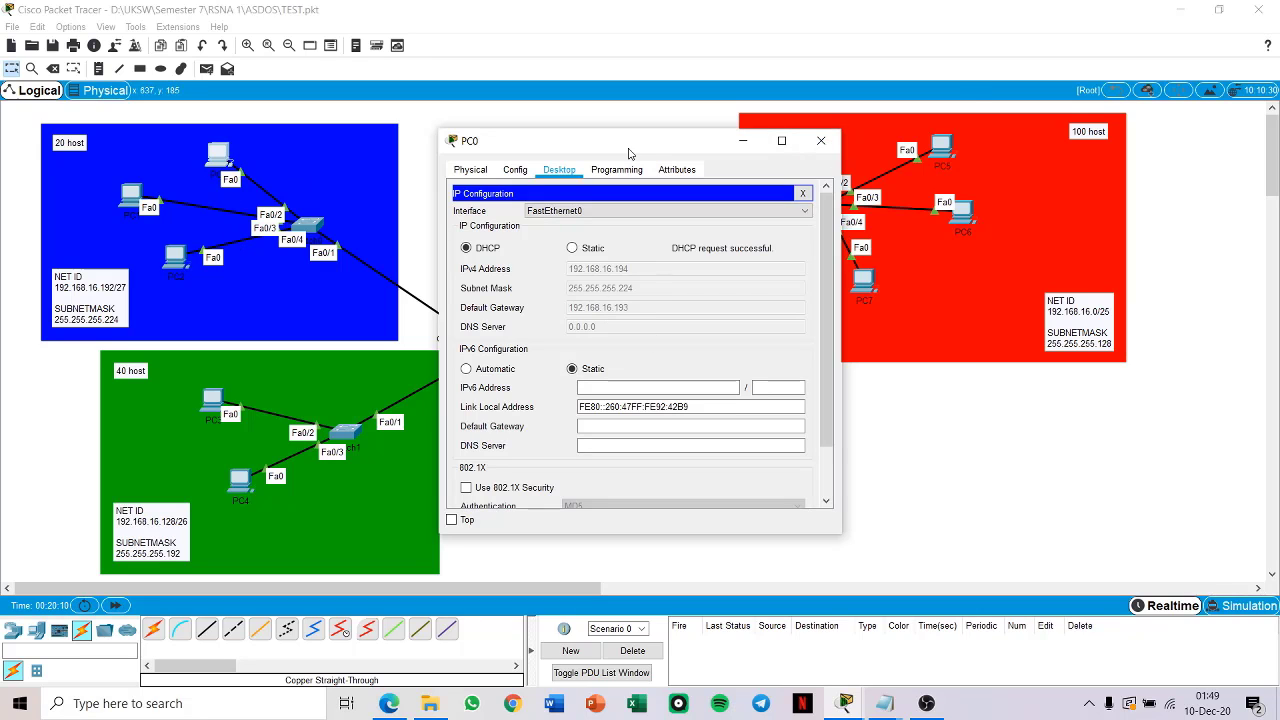
pyautogui.moveTo(632, 150); pyautogui.dragTo(762, 97)
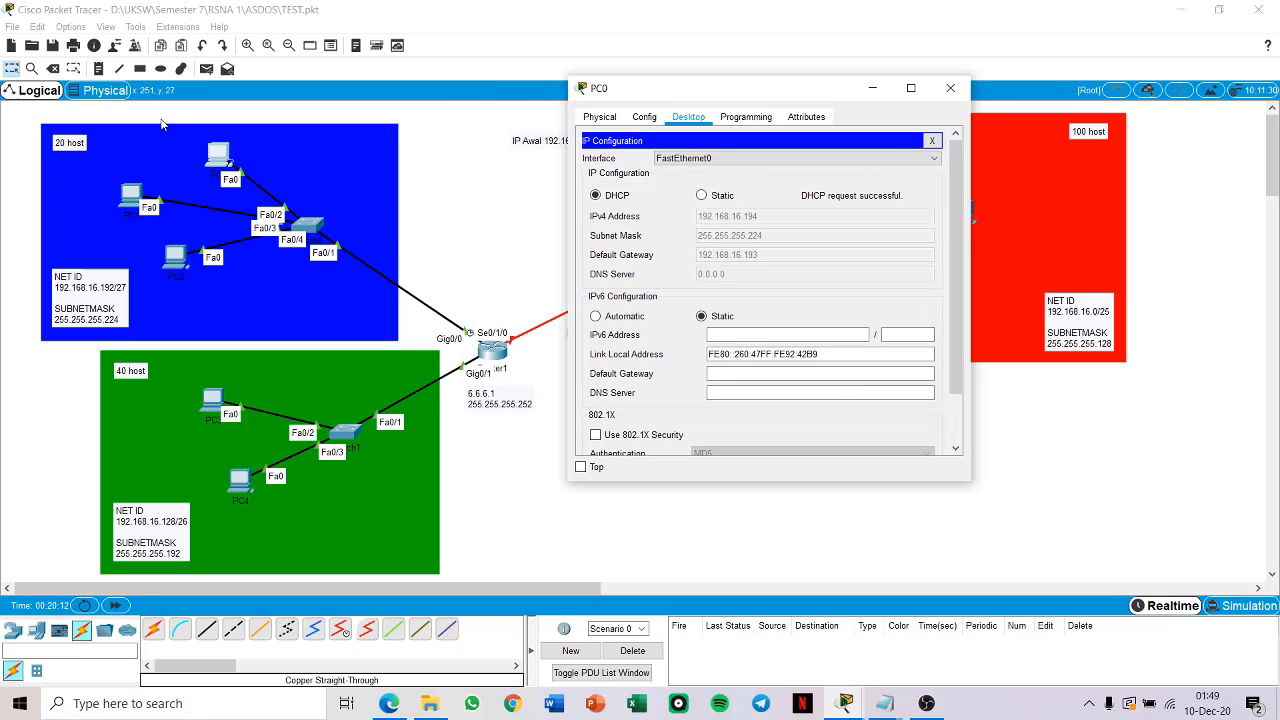
# Step: Switch PC1's IPv4 configuration in the blue network from static to DHCP
pyautogui.click(133, 197)
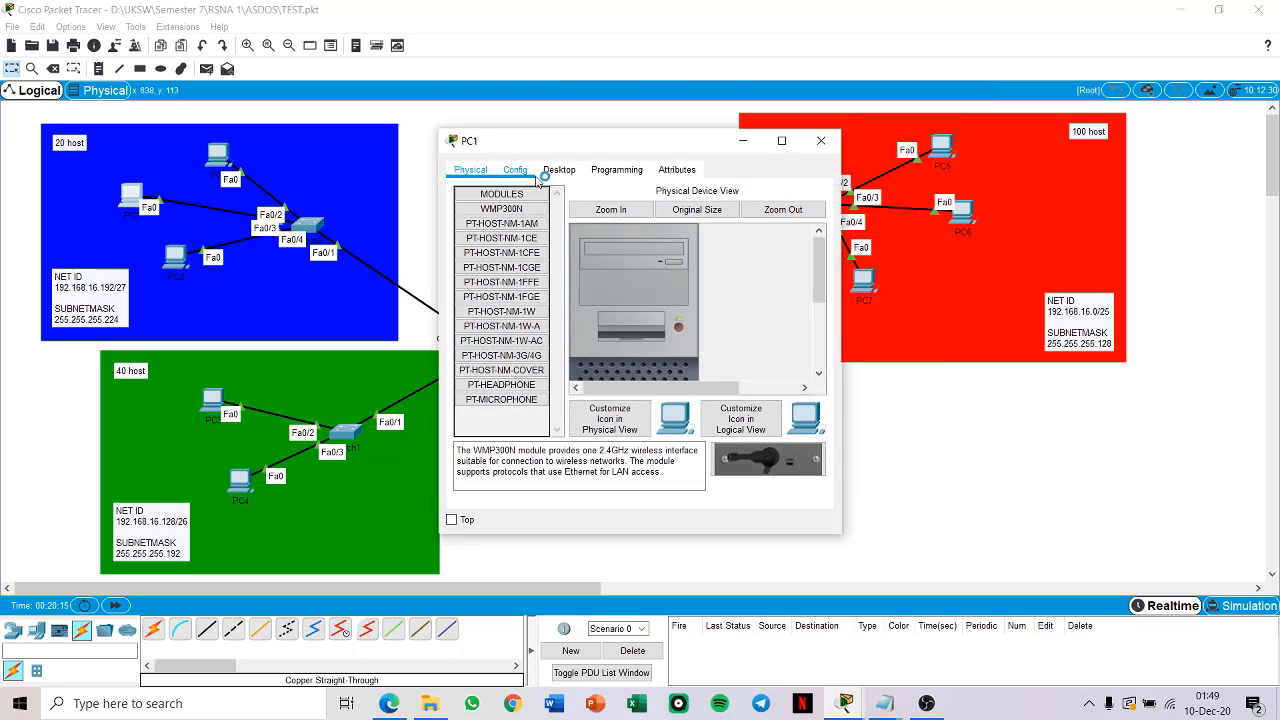
pyautogui.click(565, 170)
pyautogui.click(495, 228)
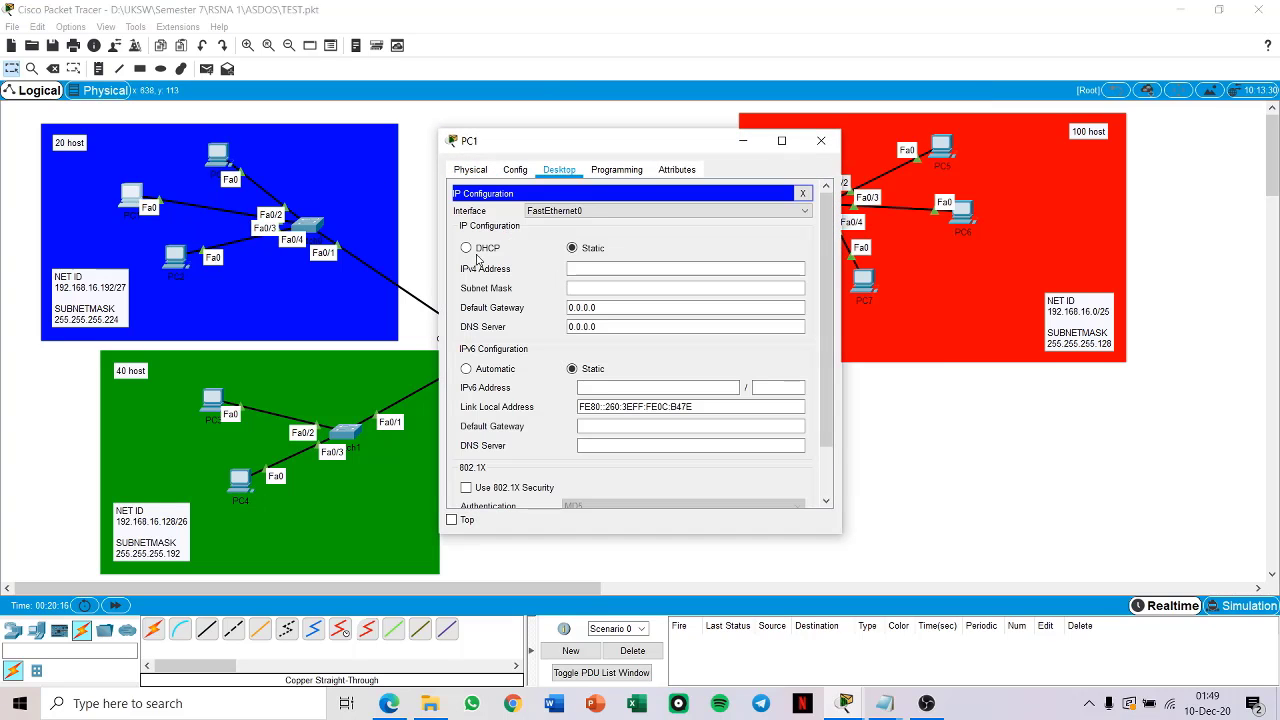
pyautogui.click(466, 248)
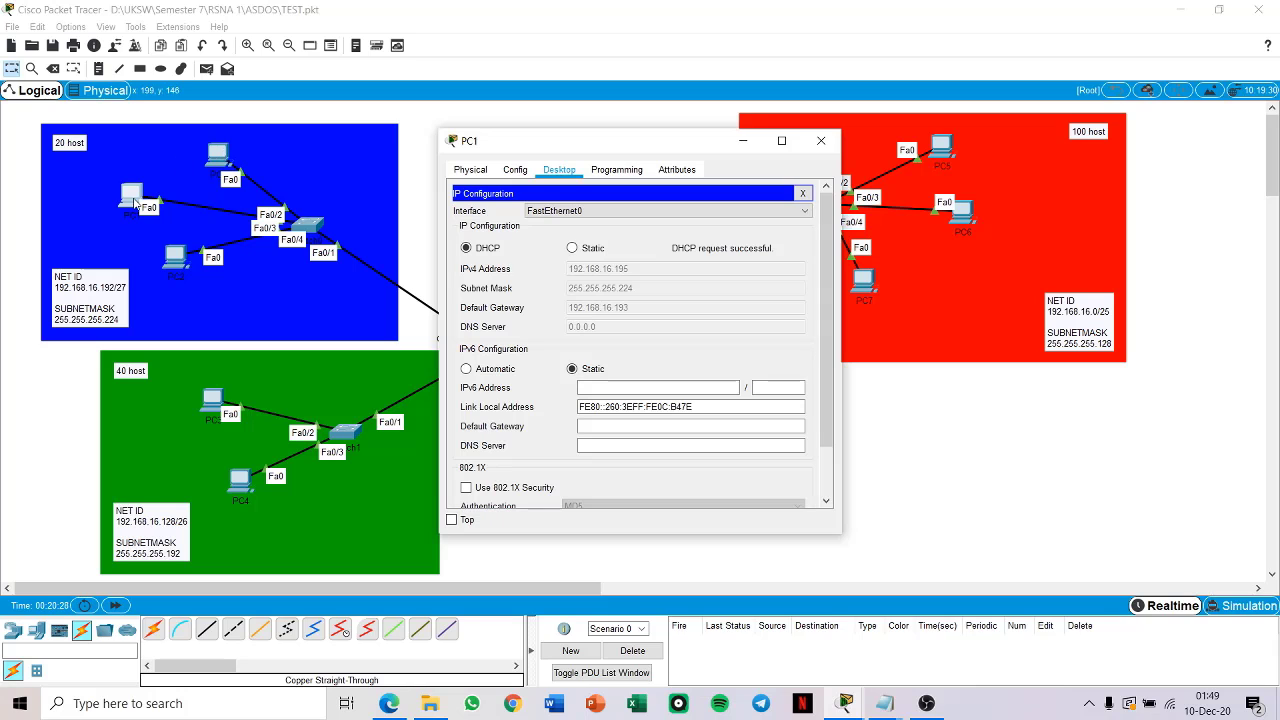
# Step: Switch PC2's IPv4 configuration in the blue network to DHCP and put its window away
pyautogui.click(213, 256)
pyautogui.click(175, 257)
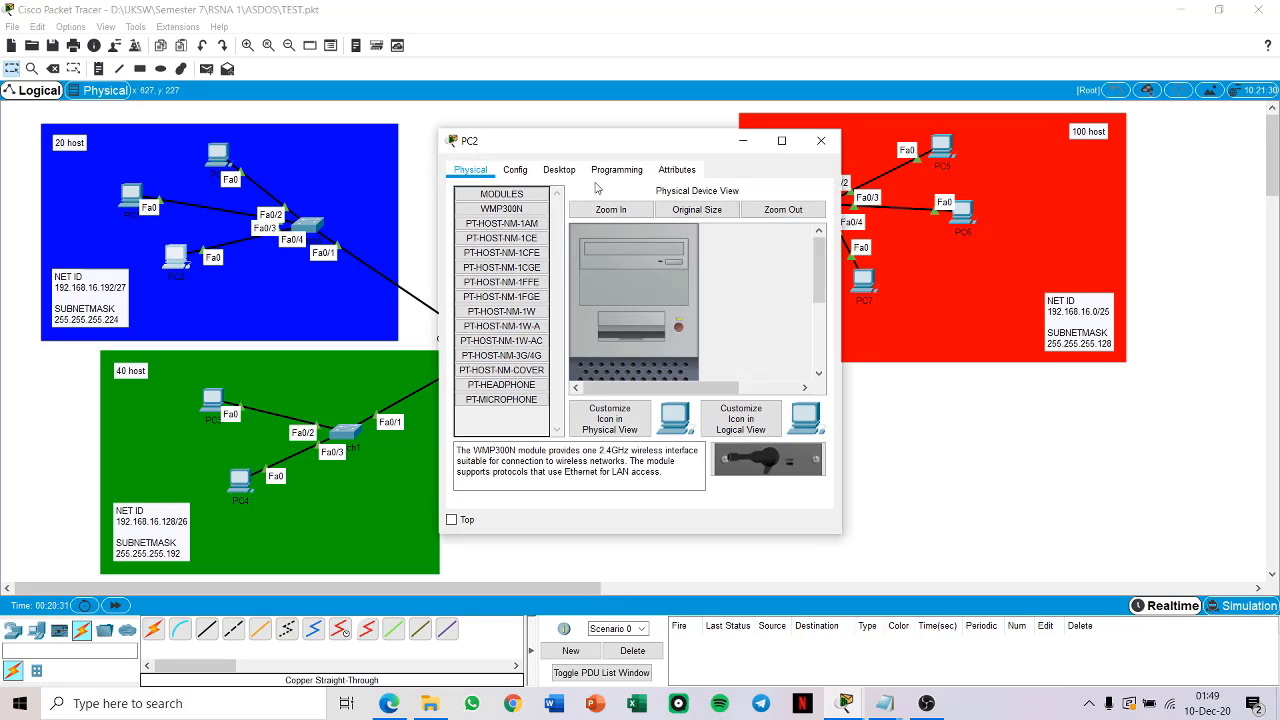
pyautogui.click(573, 169)
pyautogui.click(493, 222)
pyautogui.click(466, 247)
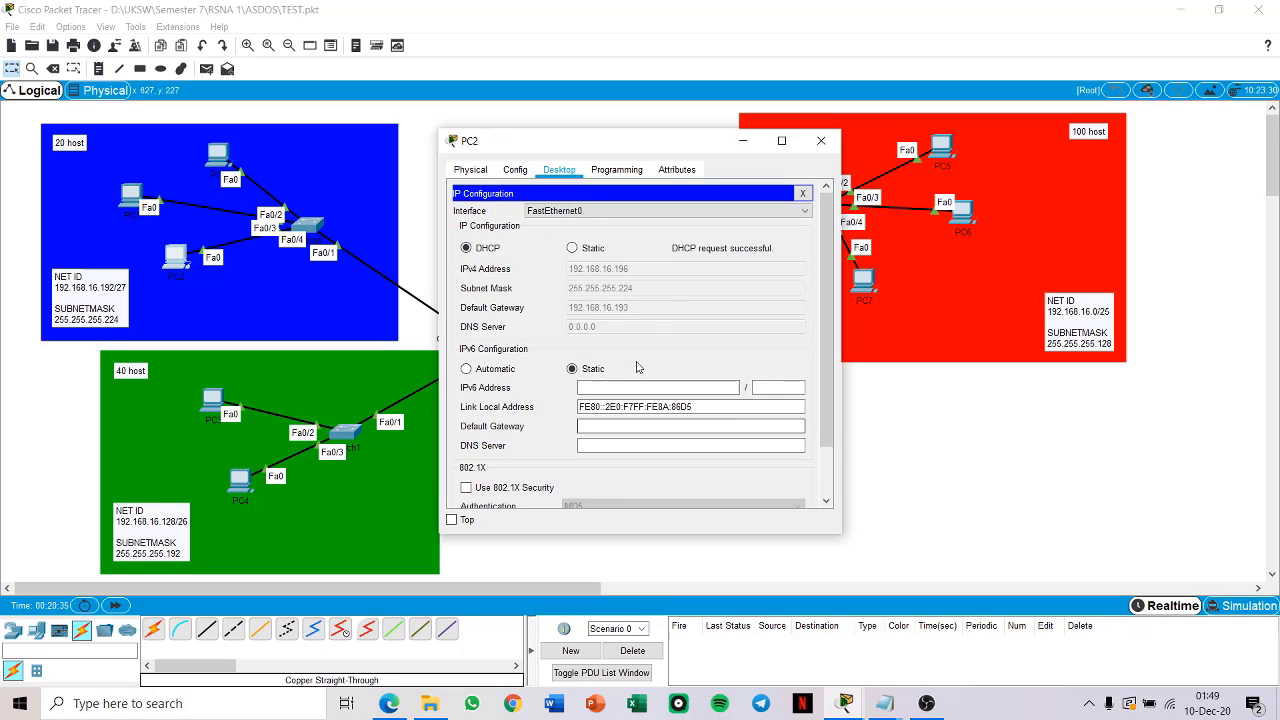
pyautogui.click(742, 141)
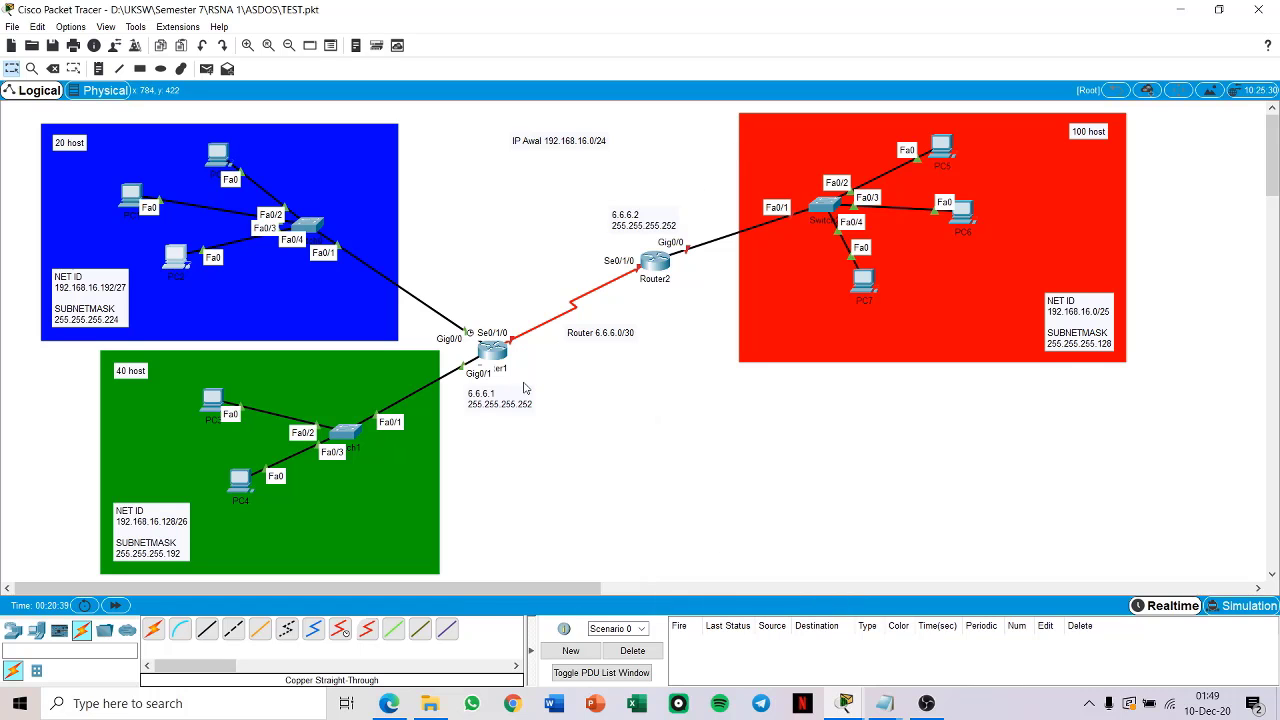
# Step: Switch PC3's IPv4 configuration in the green 40-host network to DHCP and put its window away
pyautogui.click(206, 402)
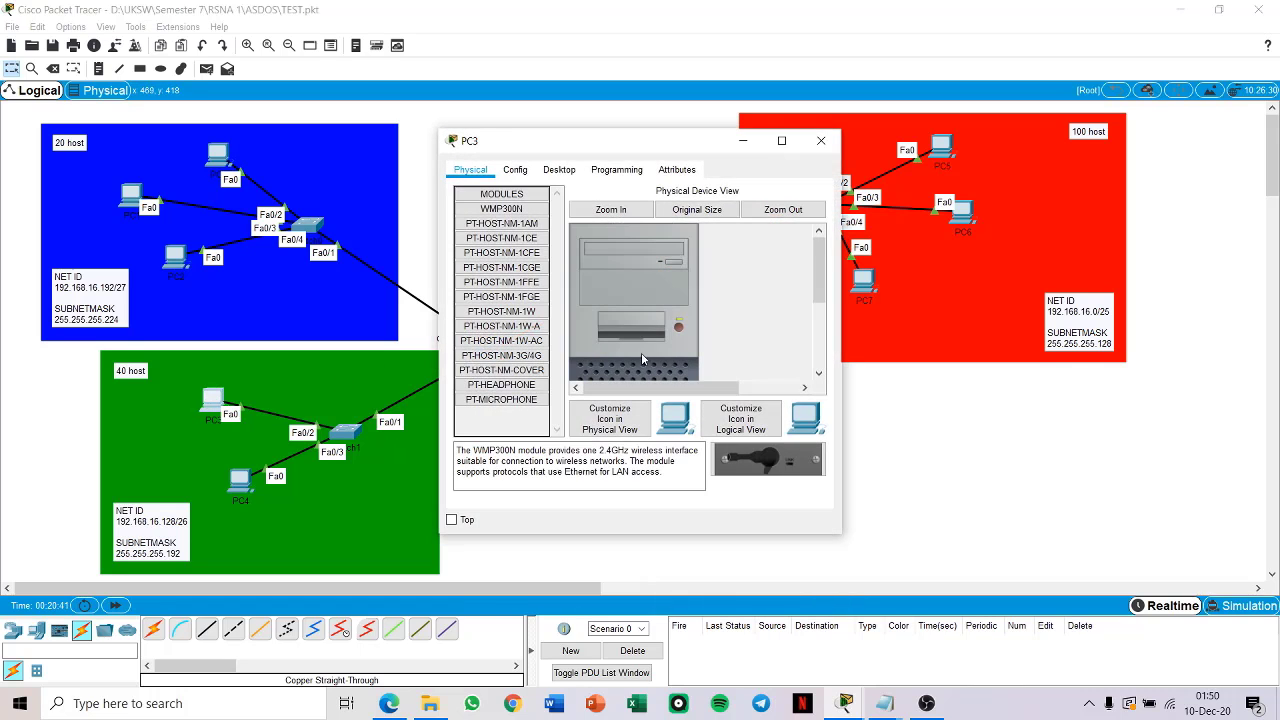
pyautogui.click(559, 169)
pyautogui.click(514, 195)
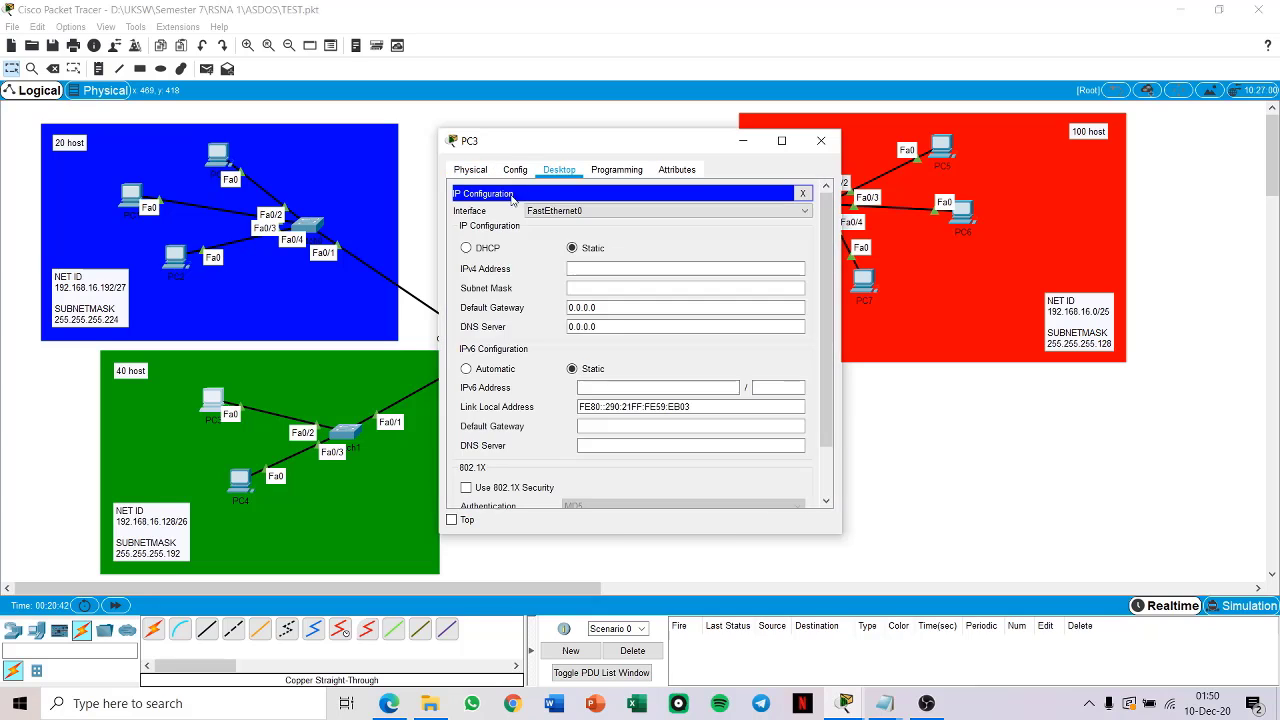
pyautogui.click(488, 248)
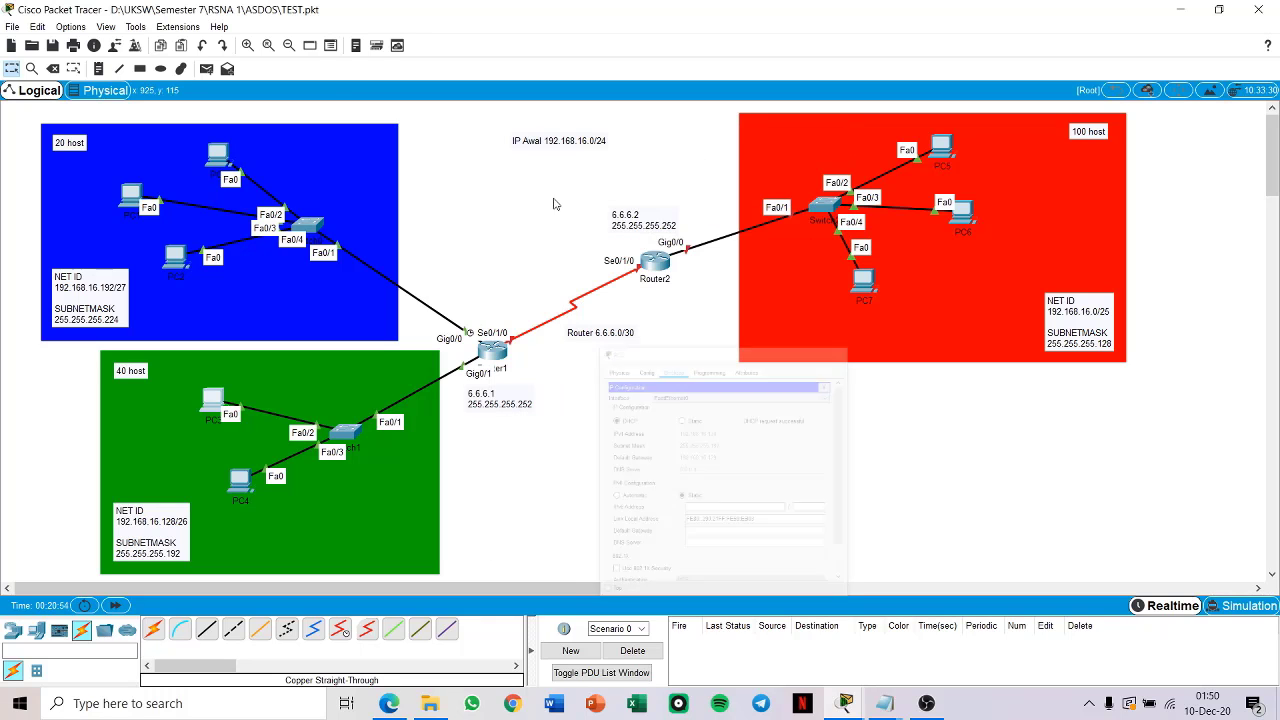
pyautogui.click(821, 140)
# Step: Switch PC4's IPv4 configuration in the green 40-host network to DHCP and close its window
pyautogui.click(242, 481)
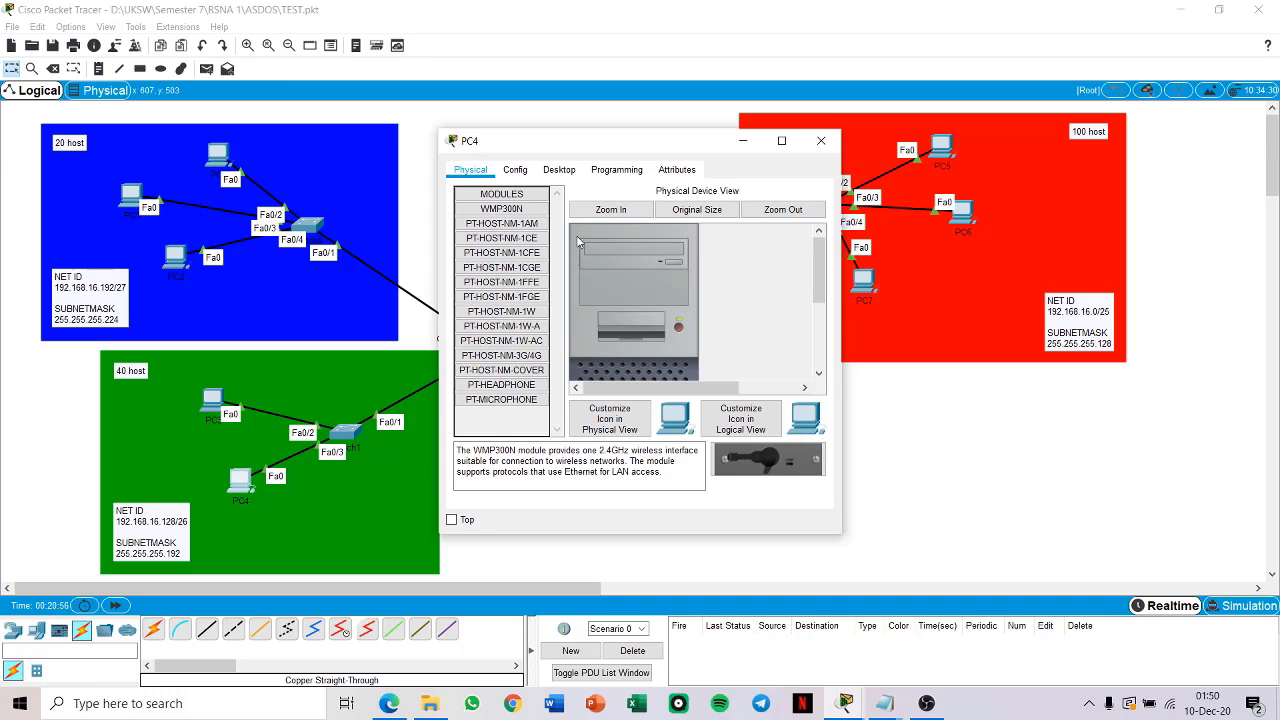
pyautogui.click(560, 172)
pyautogui.click(506, 206)
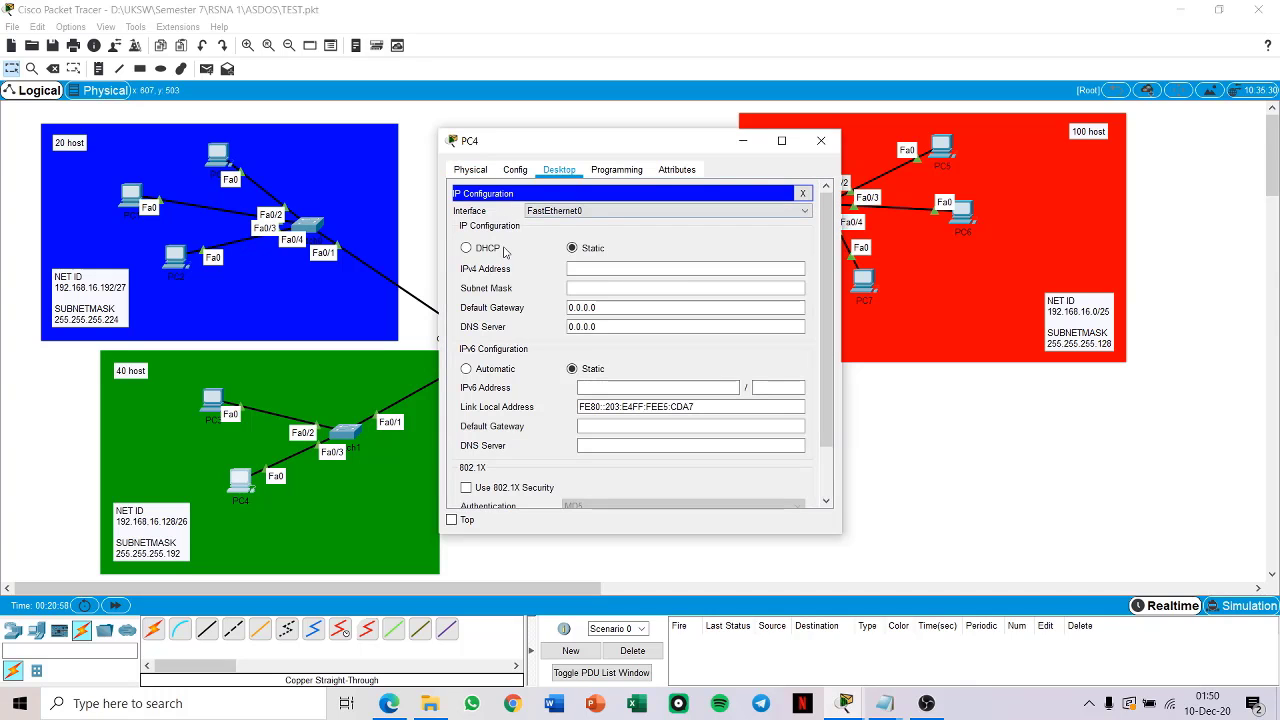
pyautogui.click(487, 249)
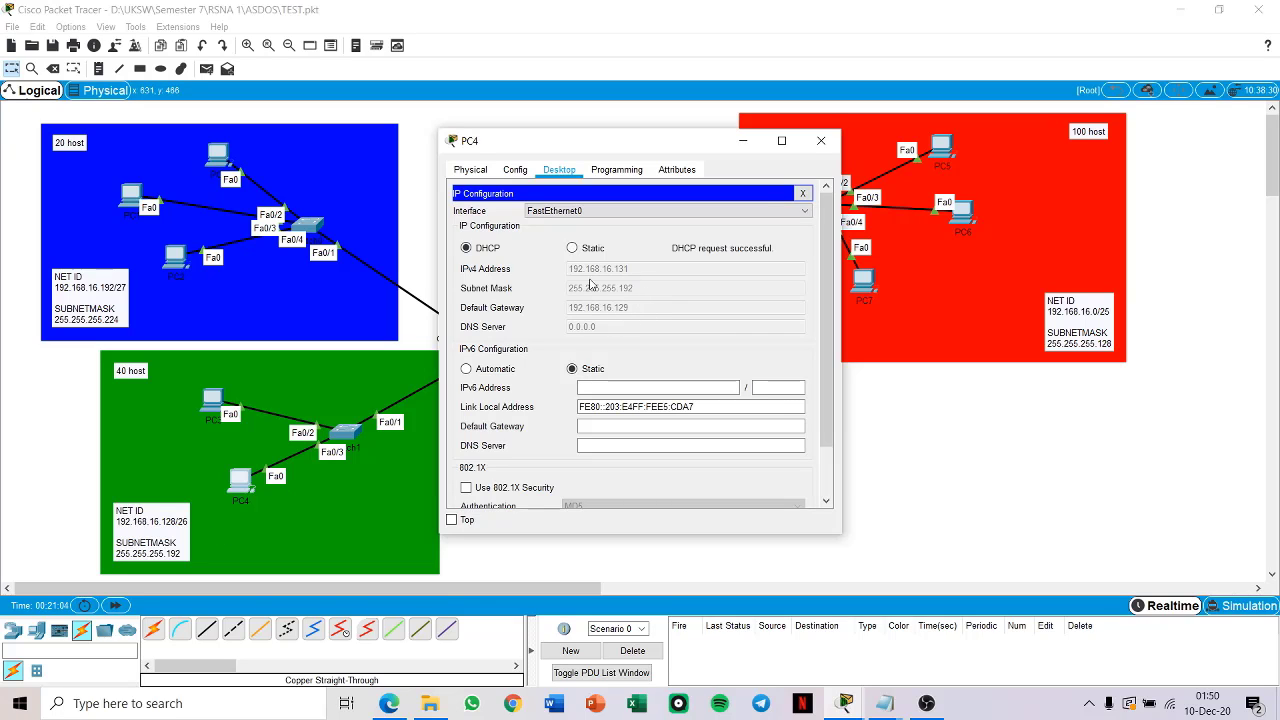
pyautogui.click(820, 141)
# Step: Close the open PC0, PC1, PC2 and PC3 windows and minimize the Router1 window
pyautogui.moveTo(843, 703)
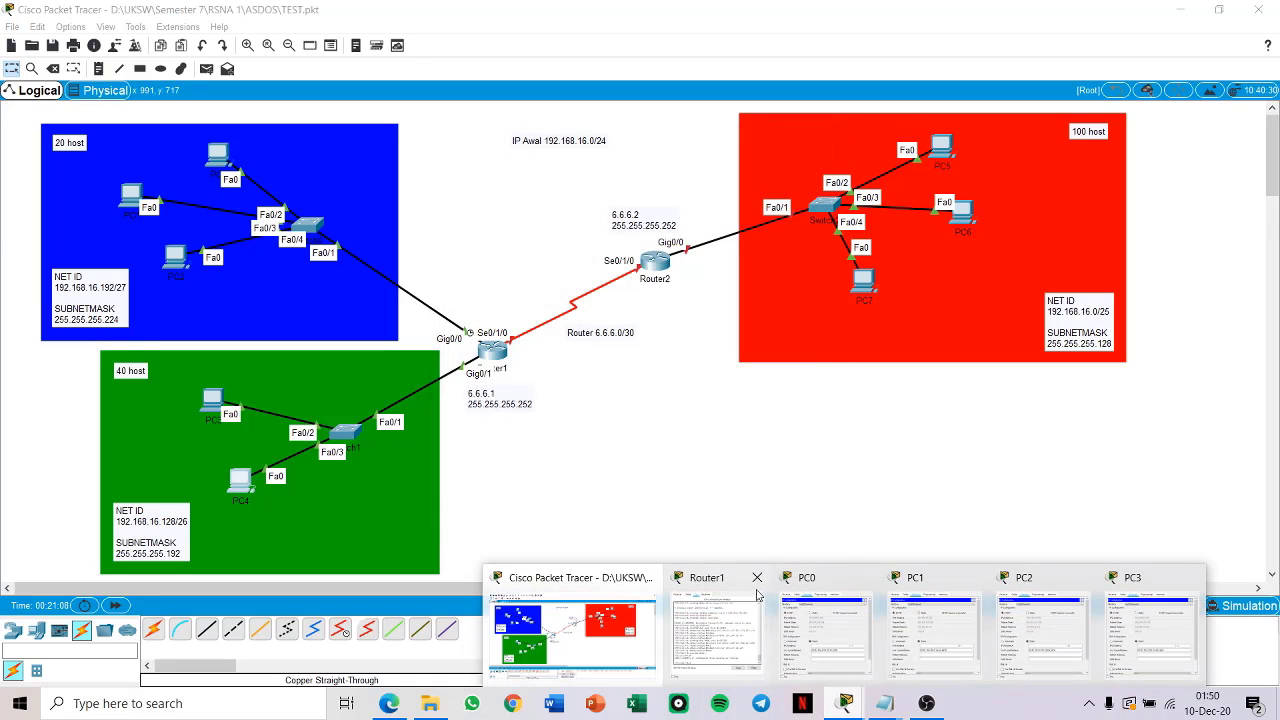
pyautogui.click(866, 577)
pyautogui.click(919, 578)
pyautogui.click(972, 578)
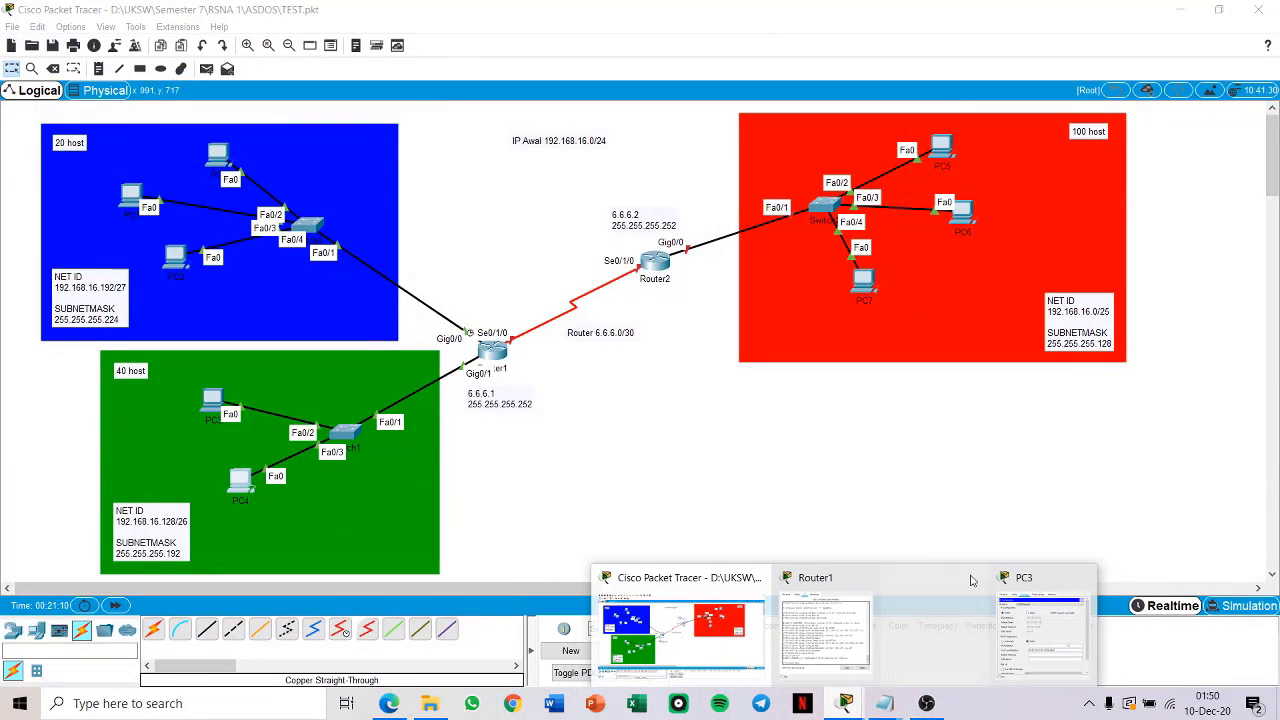
pyautogui.click(1084, 578)
pyautogui.click(940, 625)
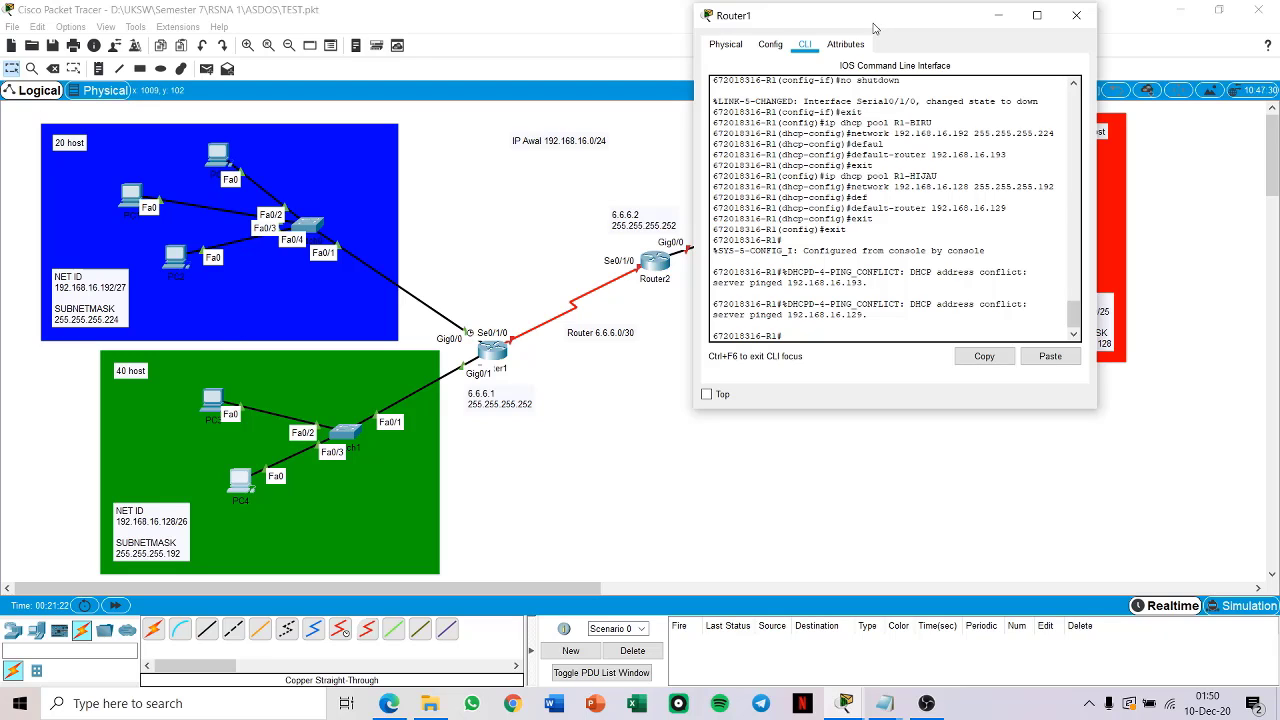
pyautogui.click(998, 15)
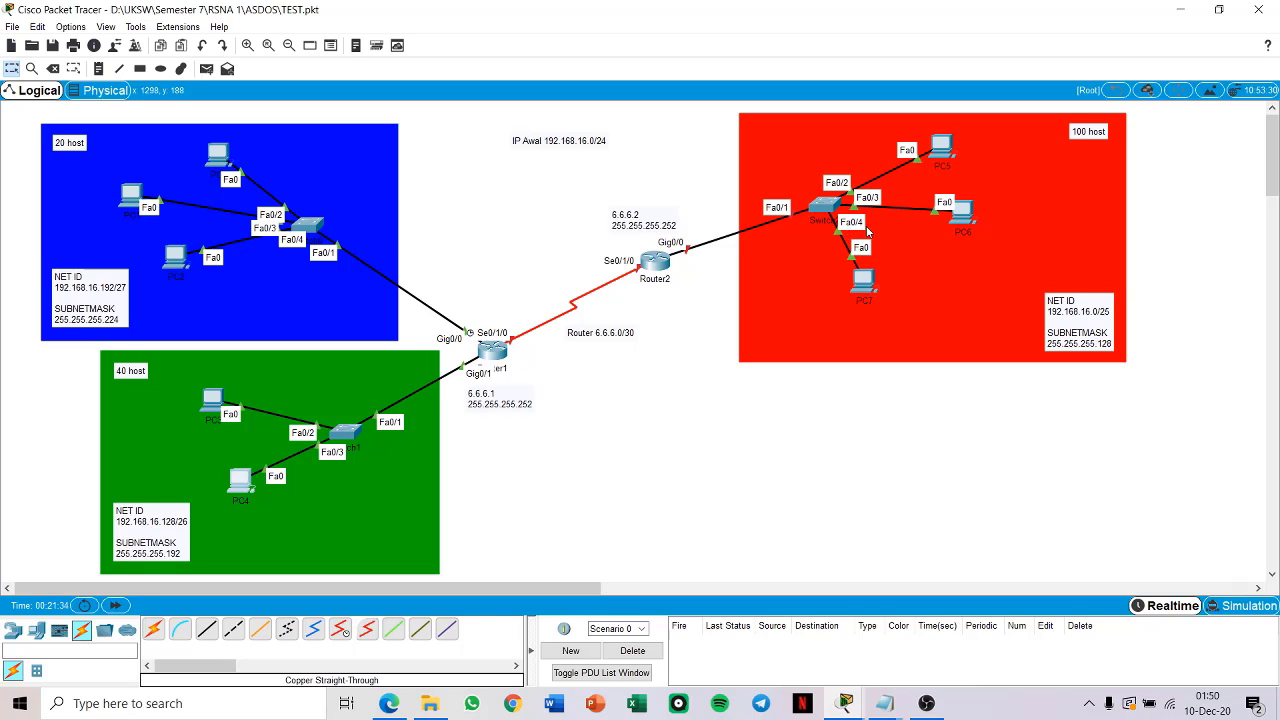
# Step: Log in to Router2's command line with the console and enable passwords, enter global configuration mode and move its window clear of the red network
pyautogui.click(647, 264)
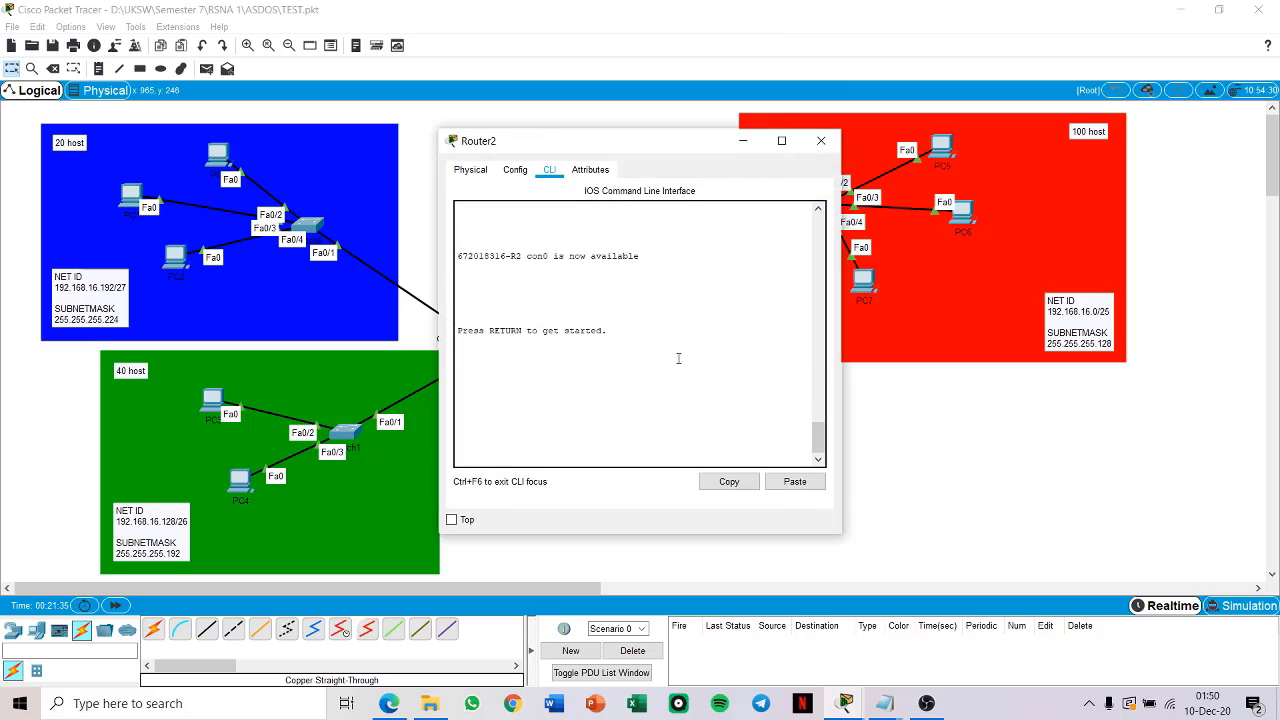
pyautogui.press('Return')
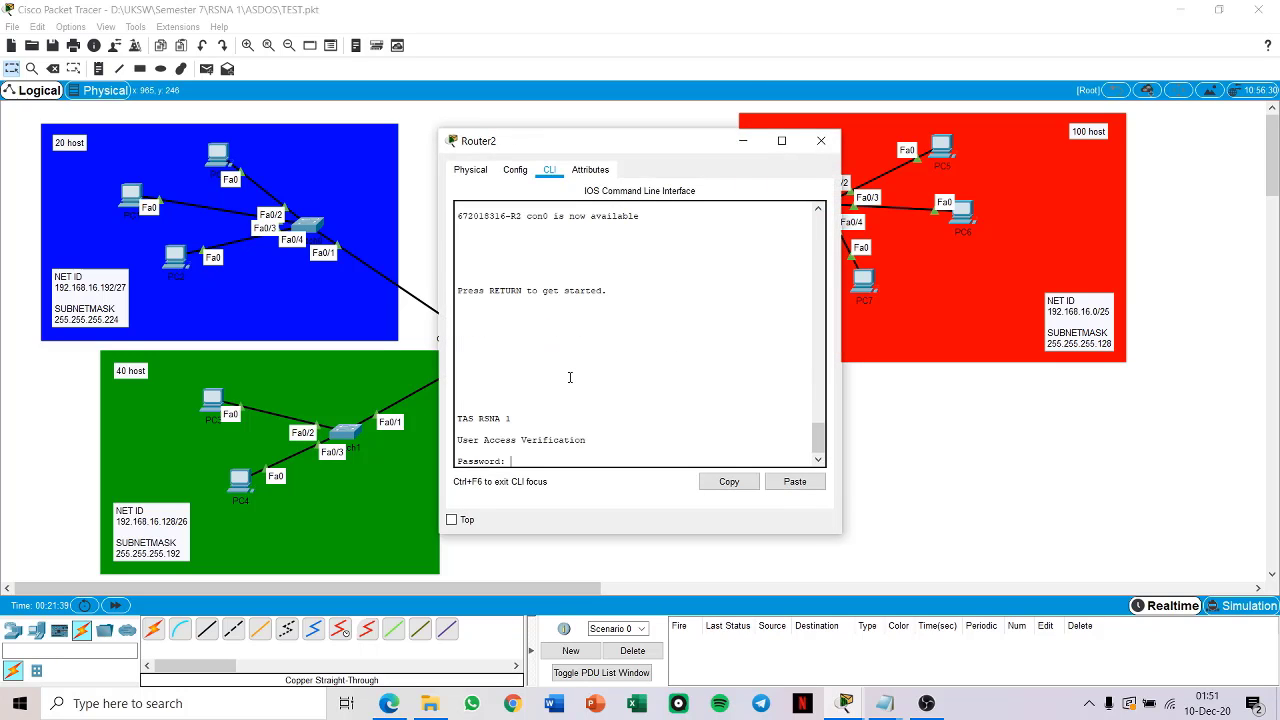
pyautogui.press('Return')
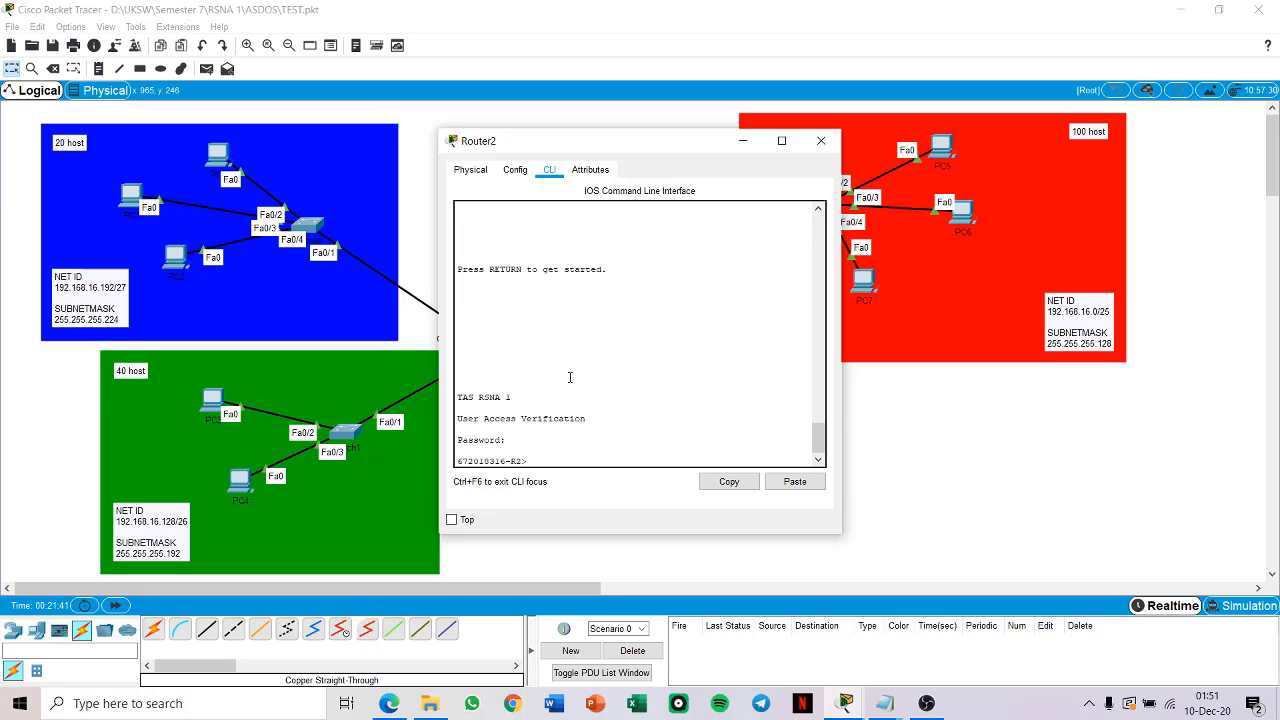
pyautogui.press('Return')
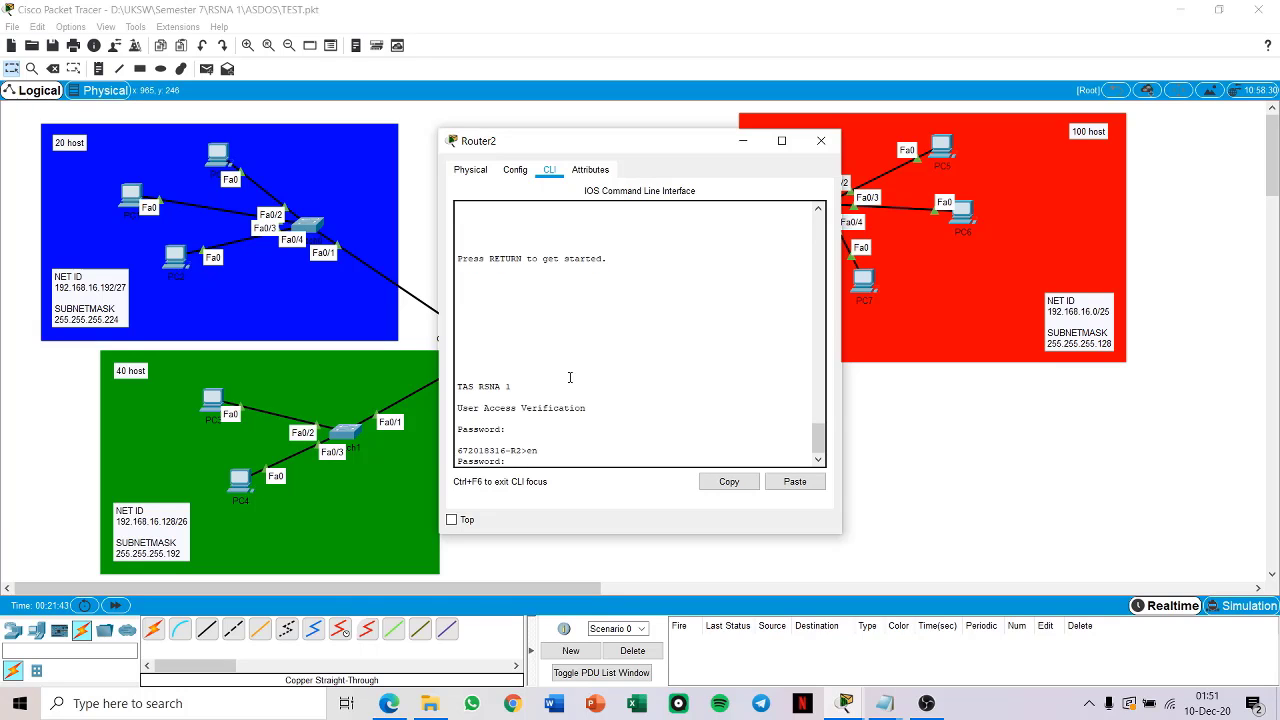
pyautogui.press('Return')
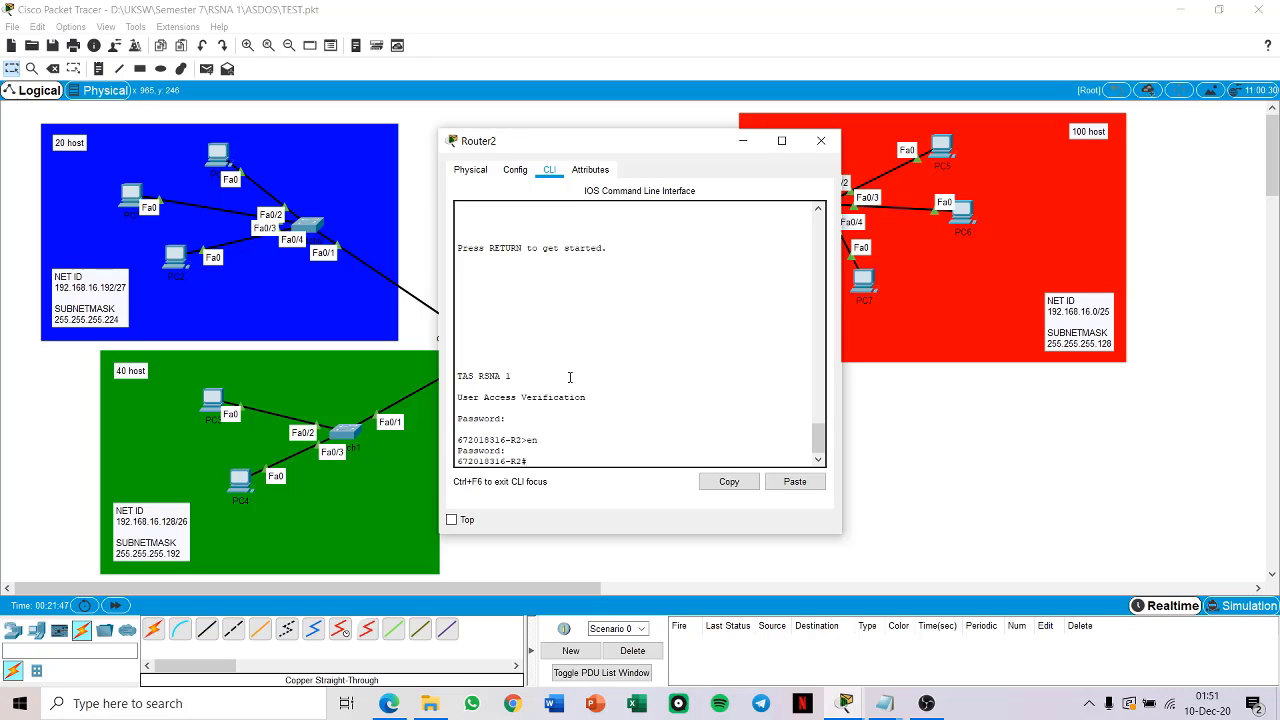
pyautogui.write('conf t')
pyautogui.press('Return')
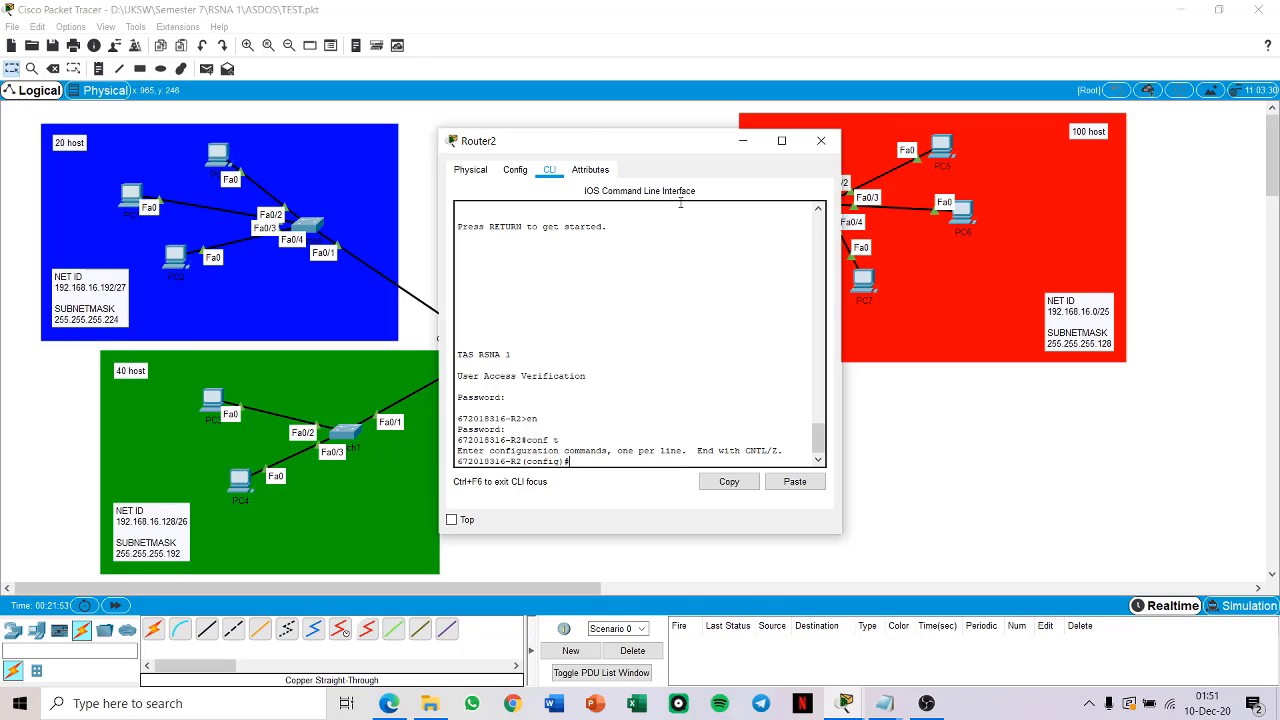
pyautogui.moveTo(647, 141); pyautogui.dragTo(308, 129)
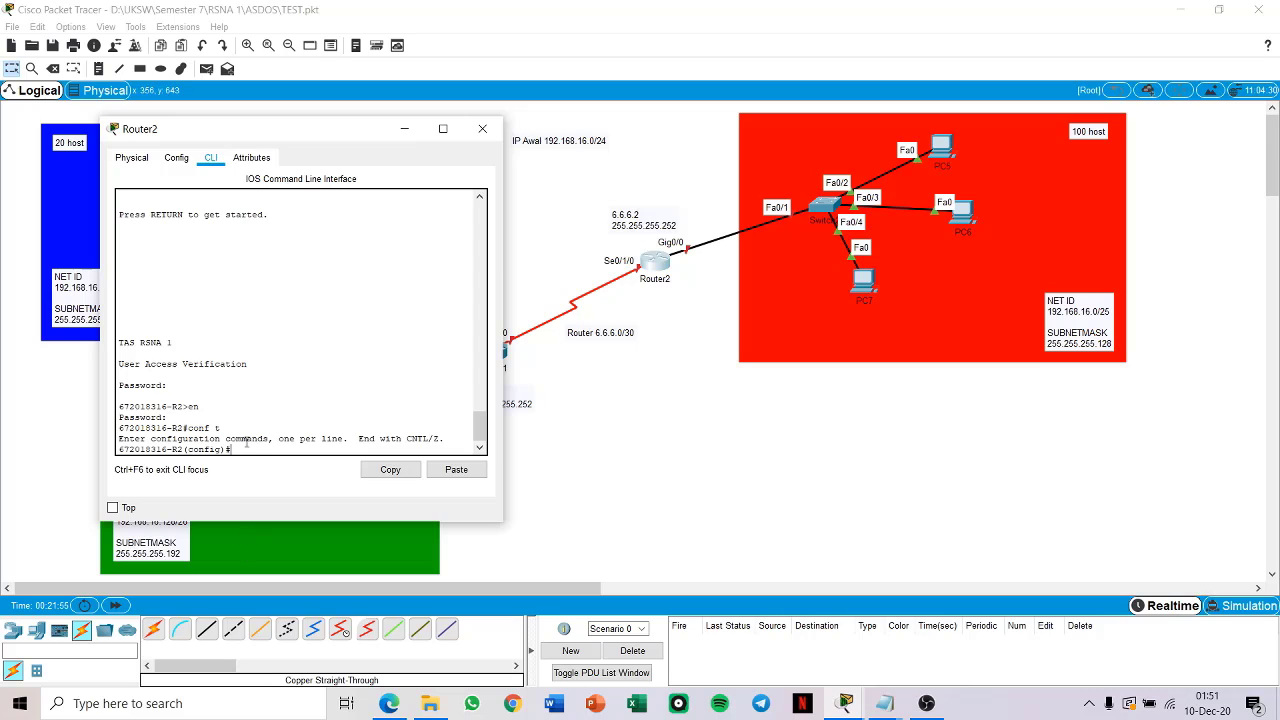
# Step: Assign 192.168.16.1 with mask 255.255.255.128 to Router2's GigabitEthernet 0/0 interface
pyautogui.write('in')
pyautogui.press('Tab')
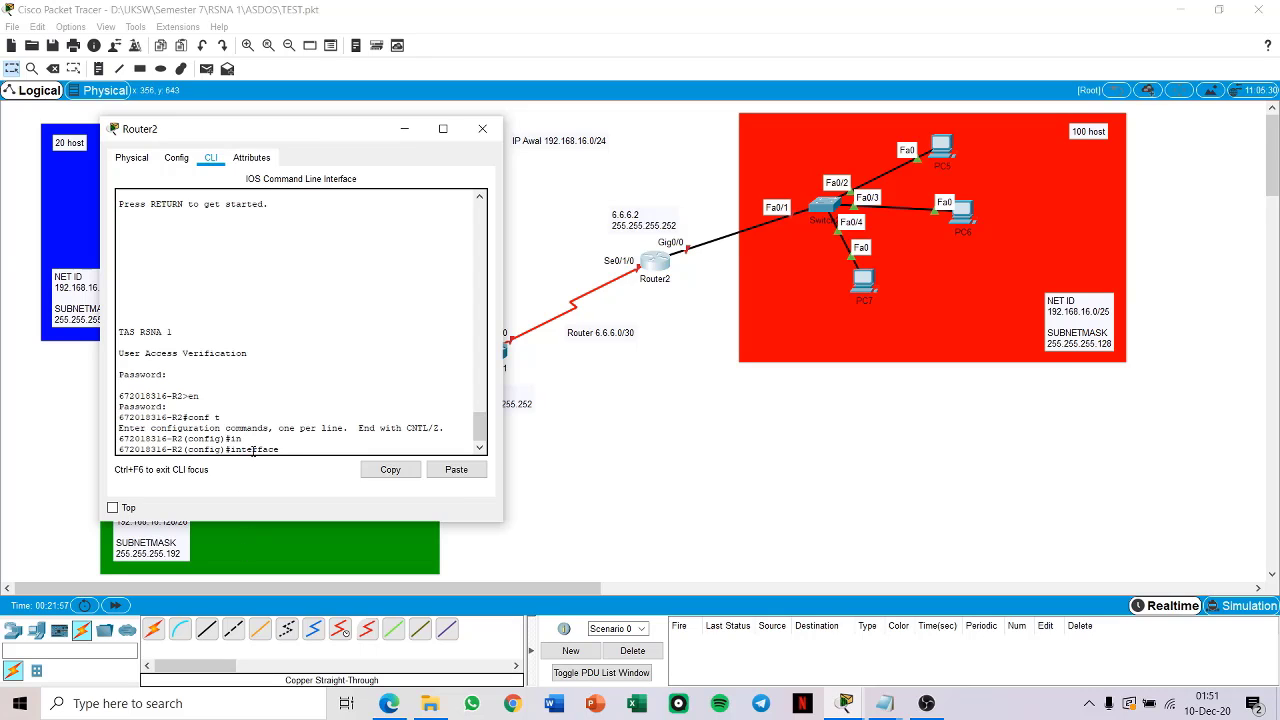
pyautogui.write('gig')
pyautogui.press('Tab')
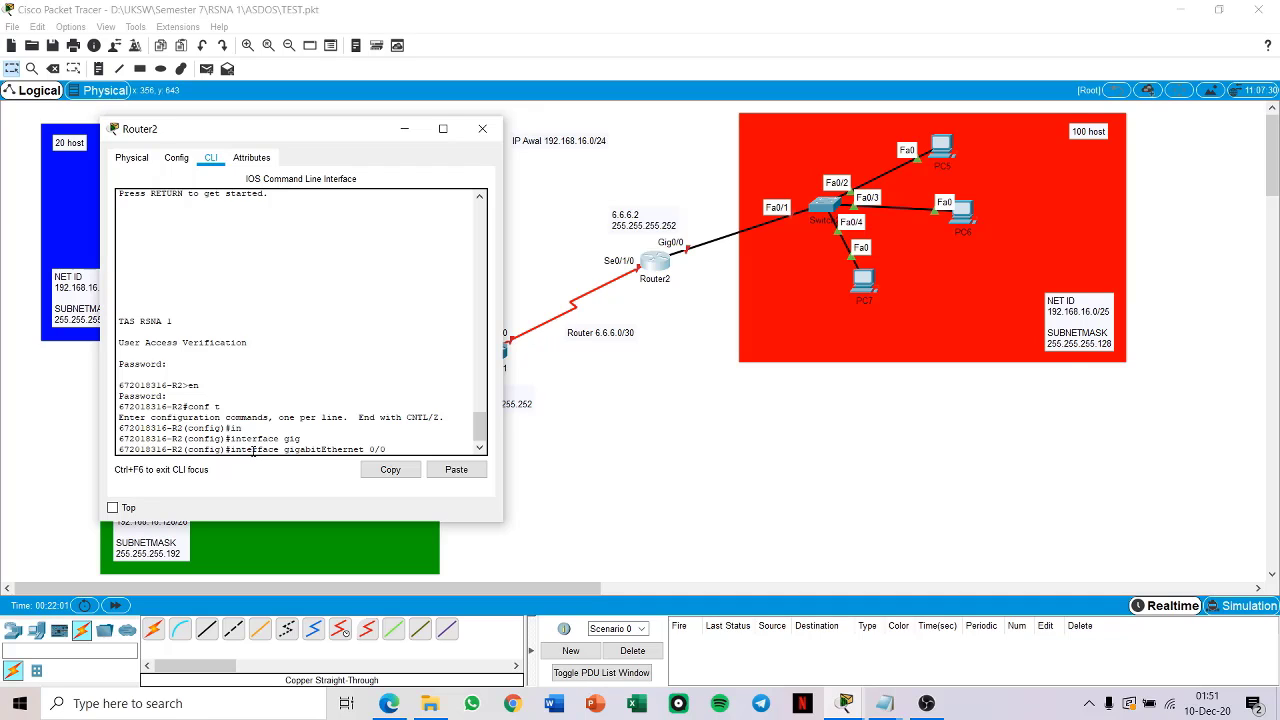
pyautogui.write('0/0')
pyautogui.press('Return')
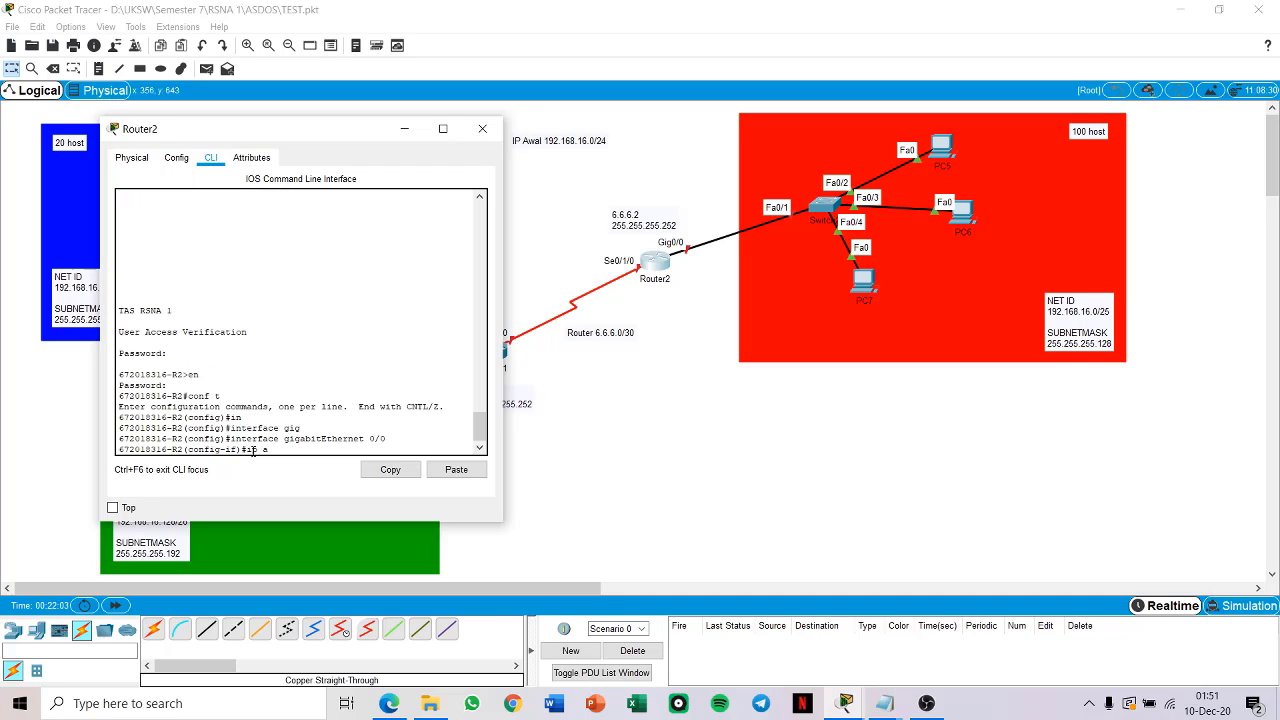
pyautogui.write('ip add')
pyautogui.press('Tab')
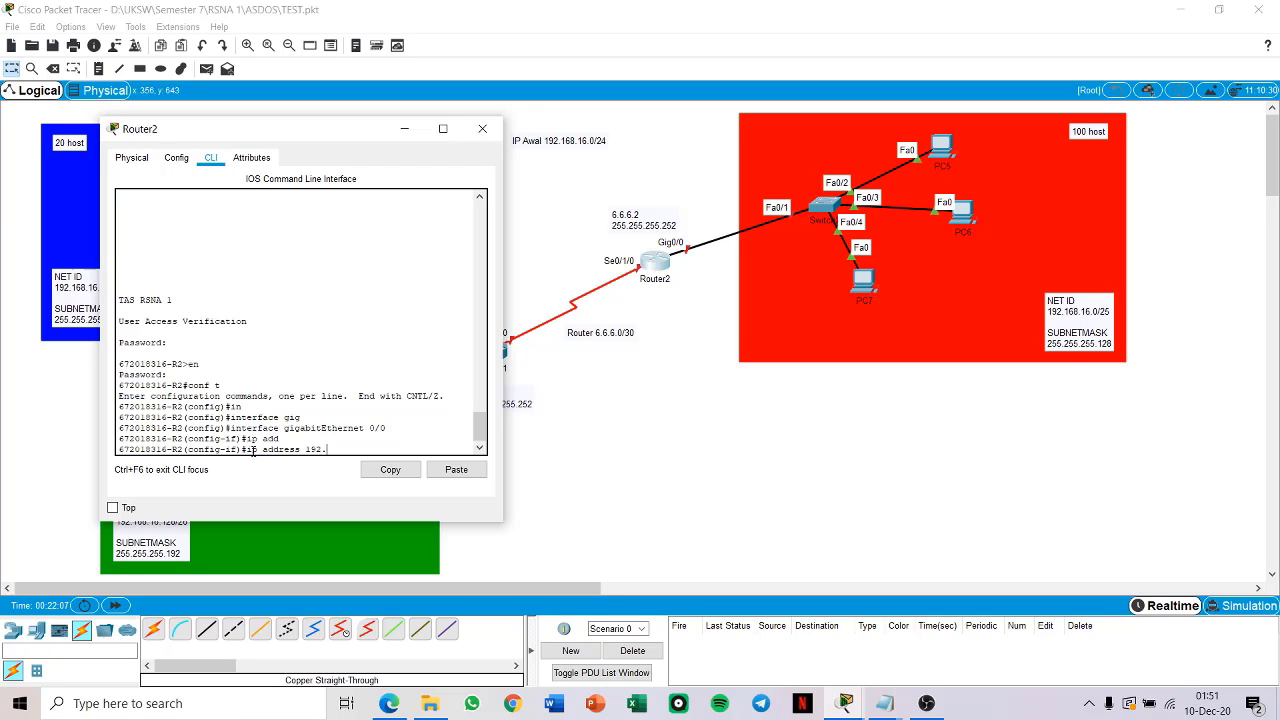
pyautogui.write('192.168.16.1 255.255.255.128')
pyautogui.press('Return')
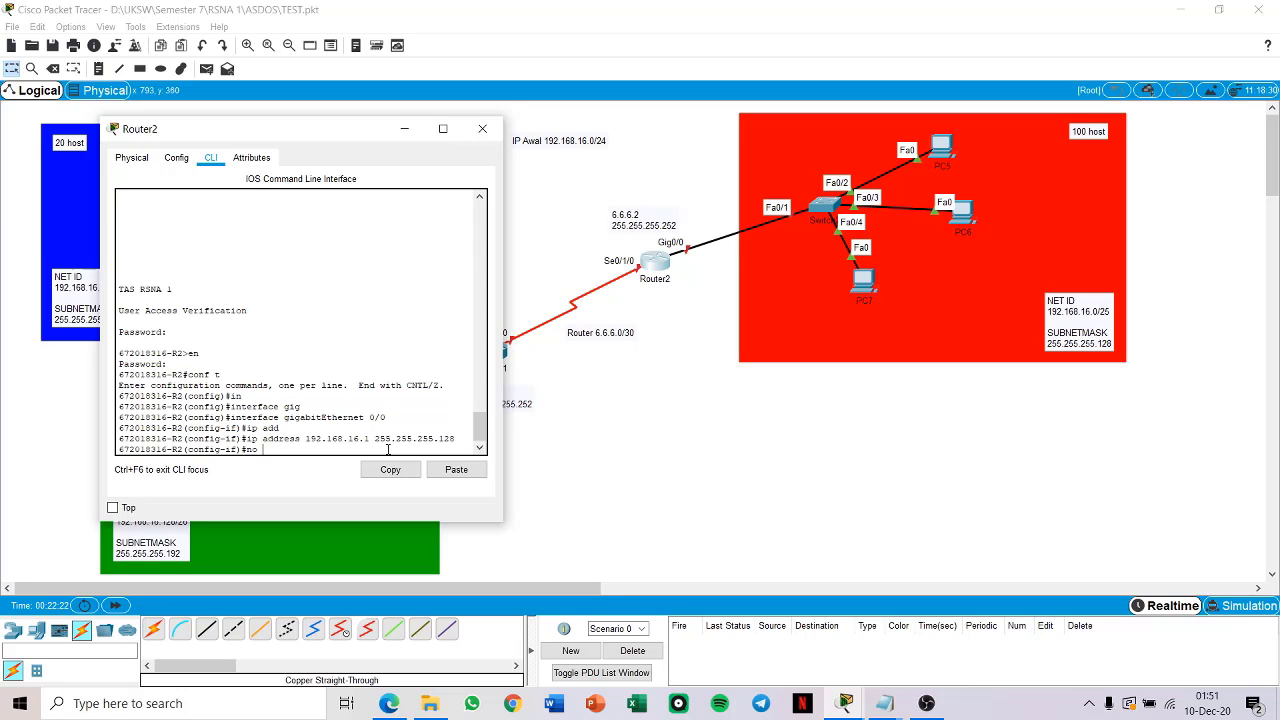
# Step: Enable Router2's GigabitEthernet 0/0 interface and return to global configuration mode
pyautogui.write('no sh')
pyautogui.press('Return')
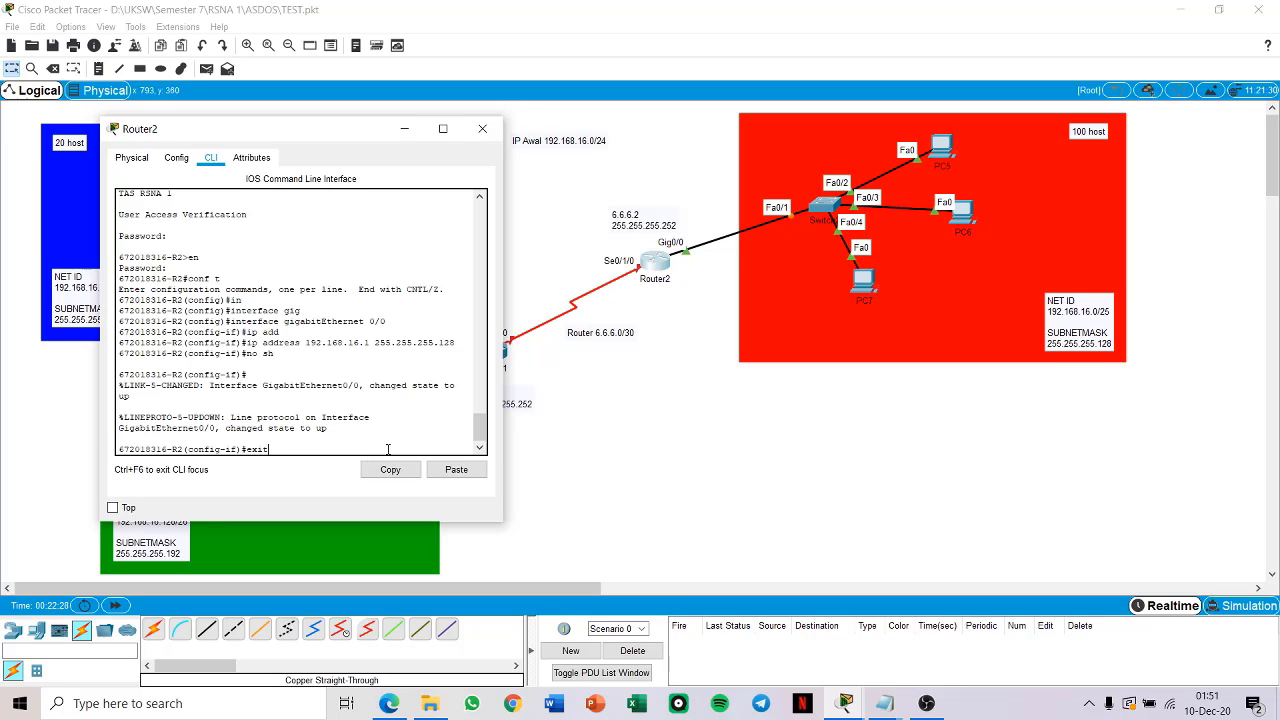
pyautogui.write('exit')
pyautogui.press('Return')
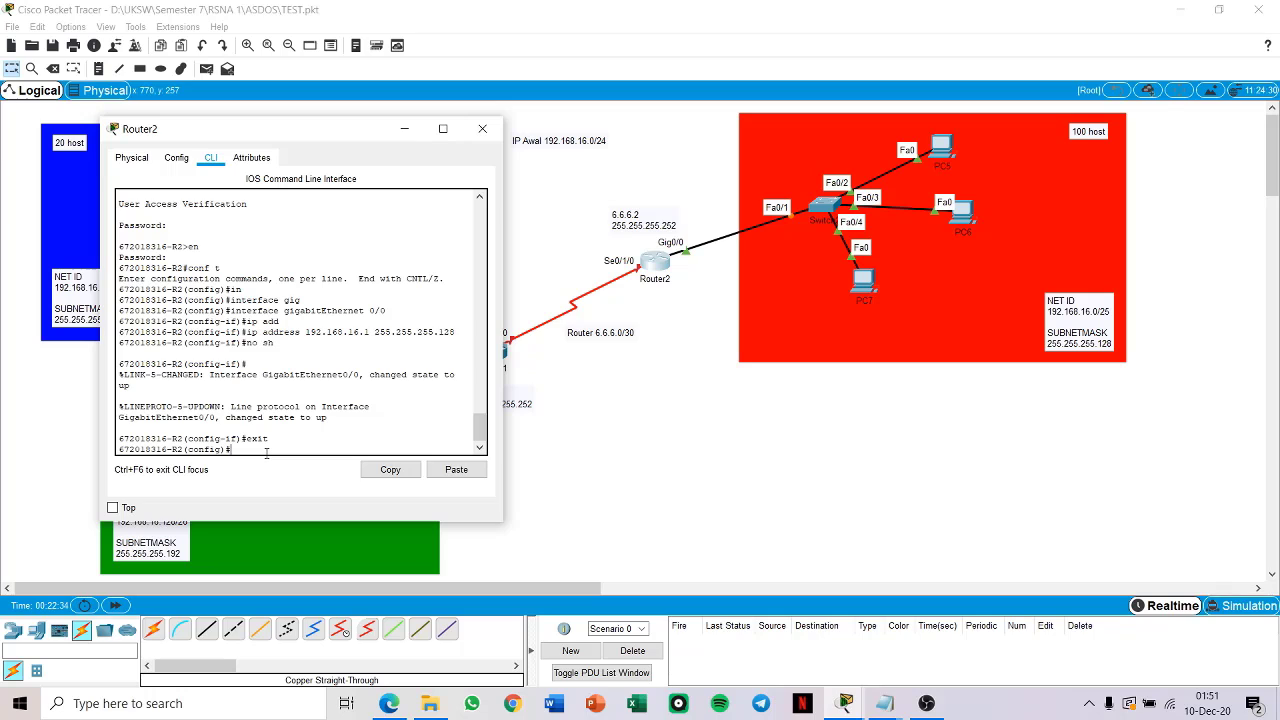
# Step: Assign 6.6.6.2 with mask 255.255.255.252 to Router2's Serial 0/1/0 interface
pyautogui.write('n')
pyautogui.press('Tab')
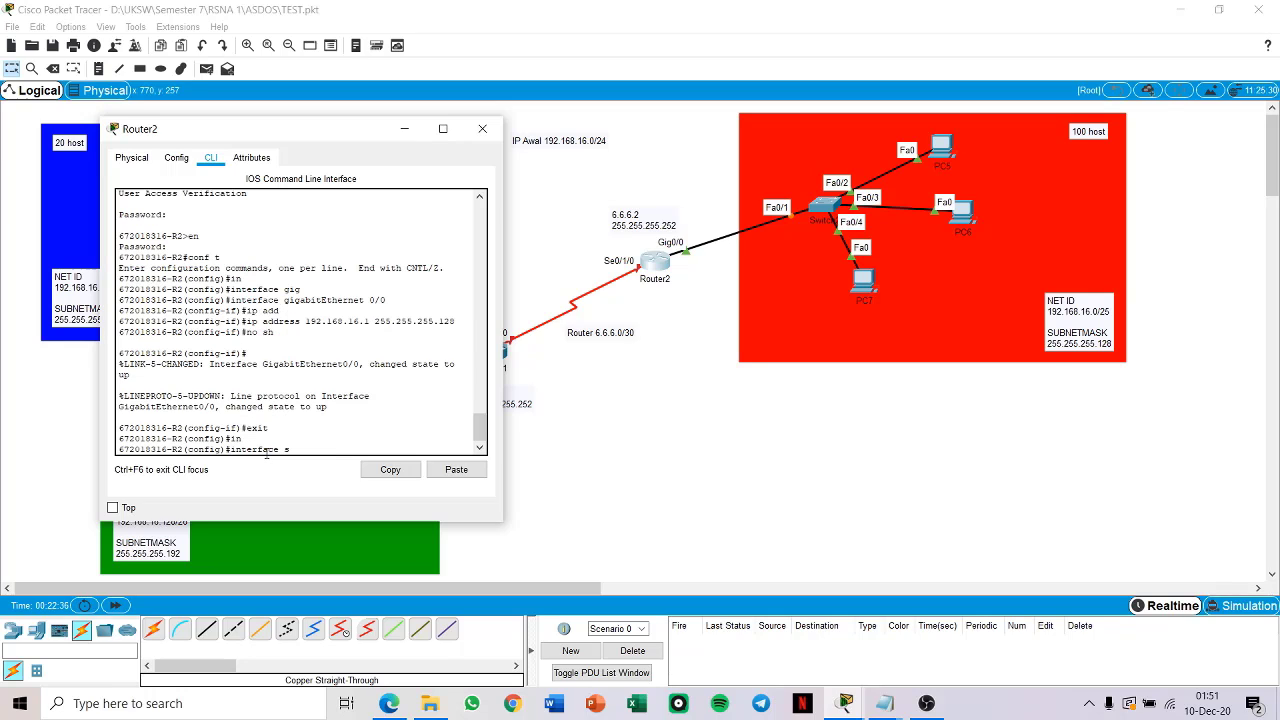
pyautogui.write('seri')
pyautogui.press('Tab')
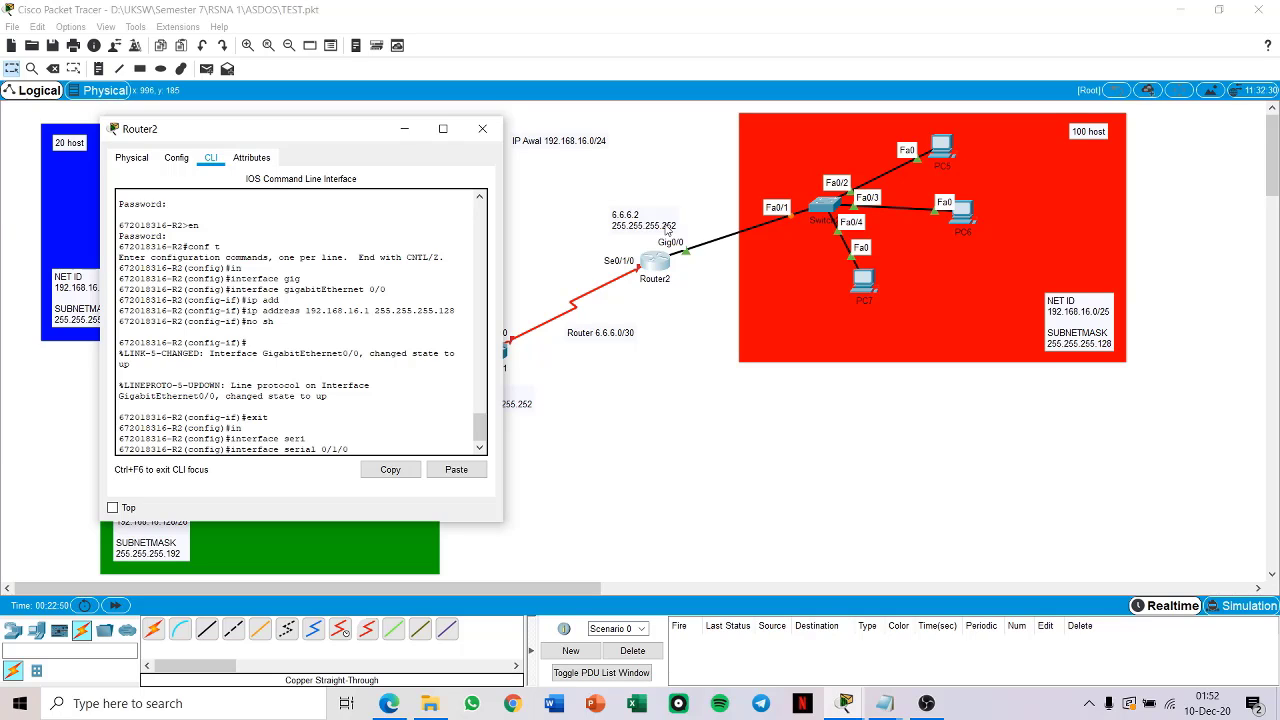
pyautogui.press('Return')
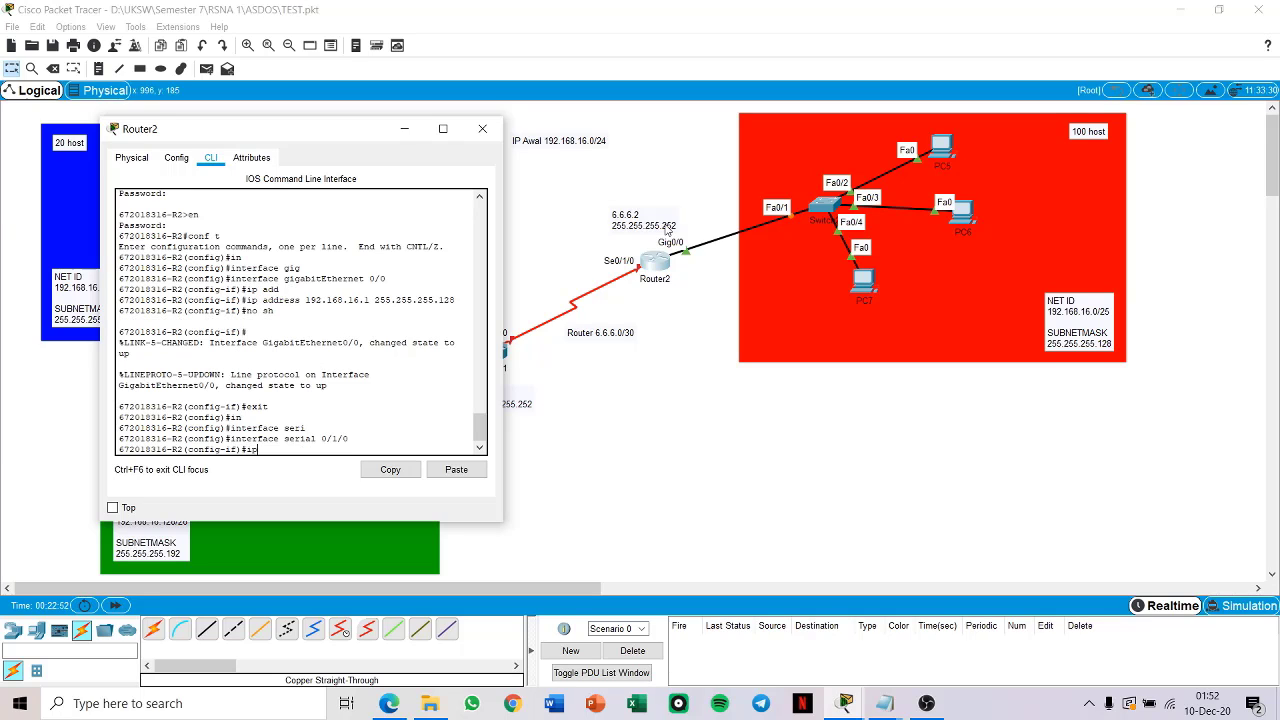
pyautogui.write('ip add')
pyautogui.press('Tab')
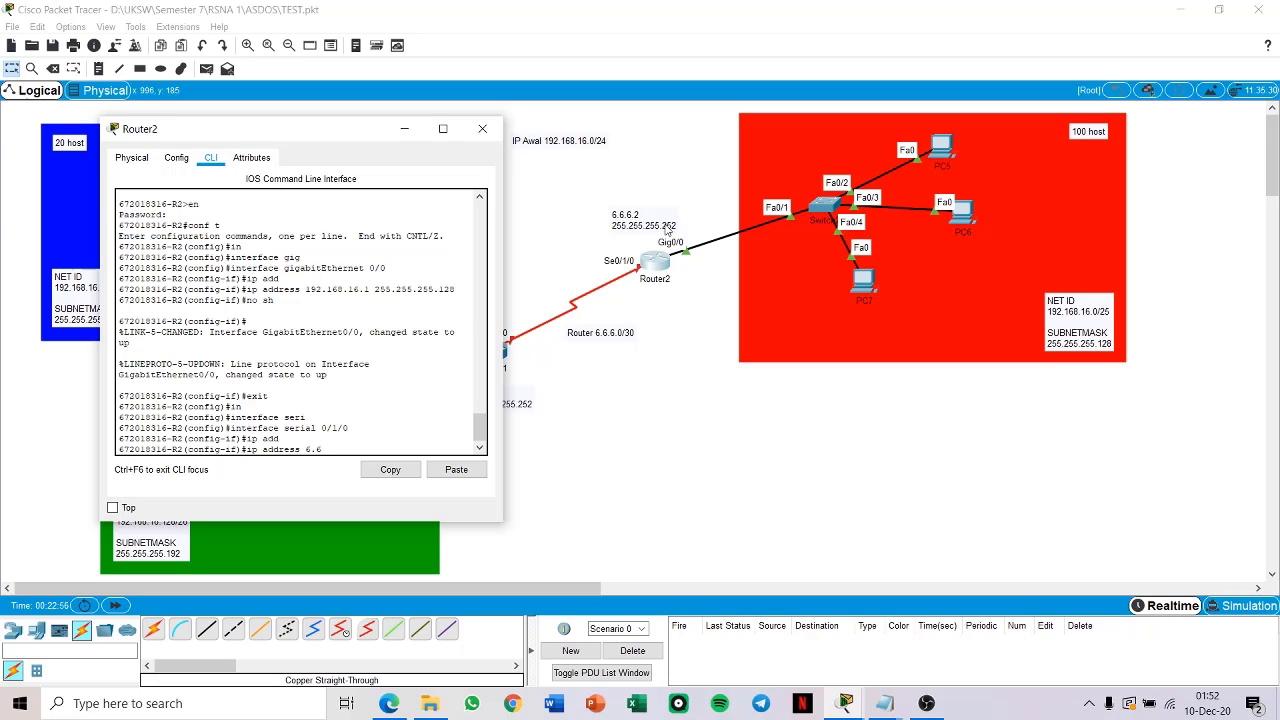
pyautogui.write('6.6.6.2 255.255.255.252')
pyautogui.press('Return')
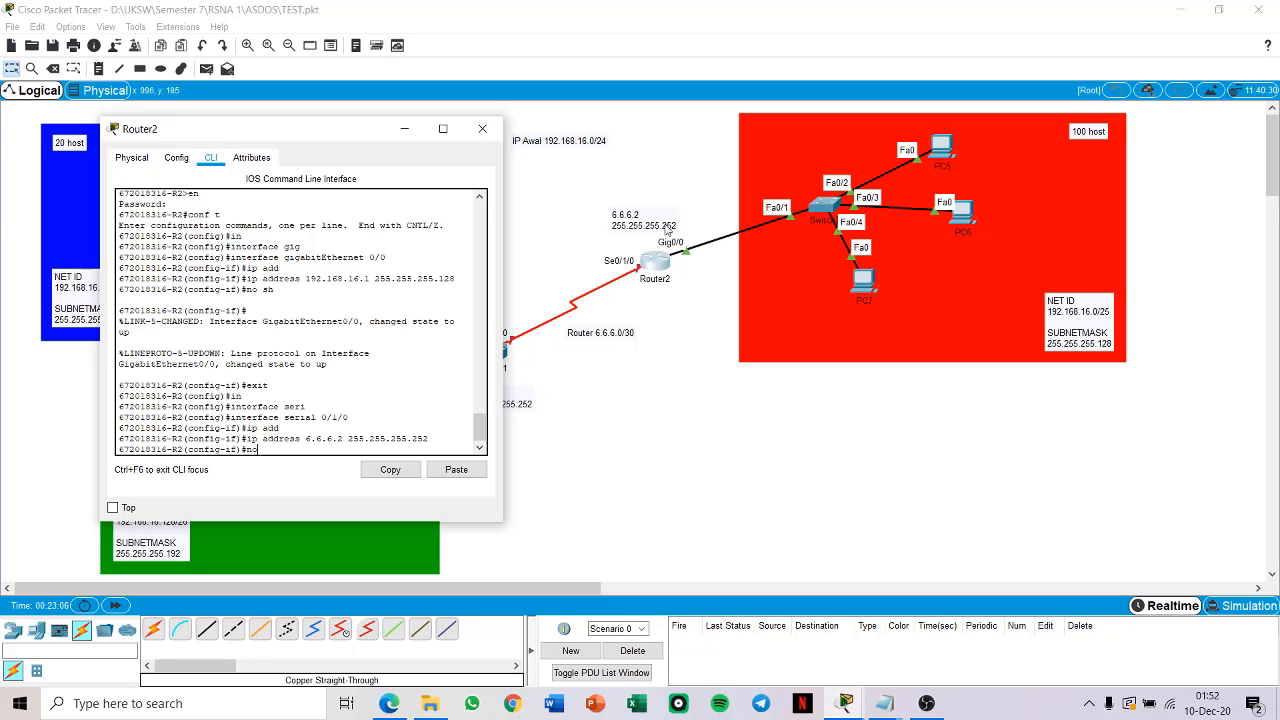
# Step: Enable Router2's Serial 0/1/0 interface and return to global configuration mode
pyautogui.press('Return')
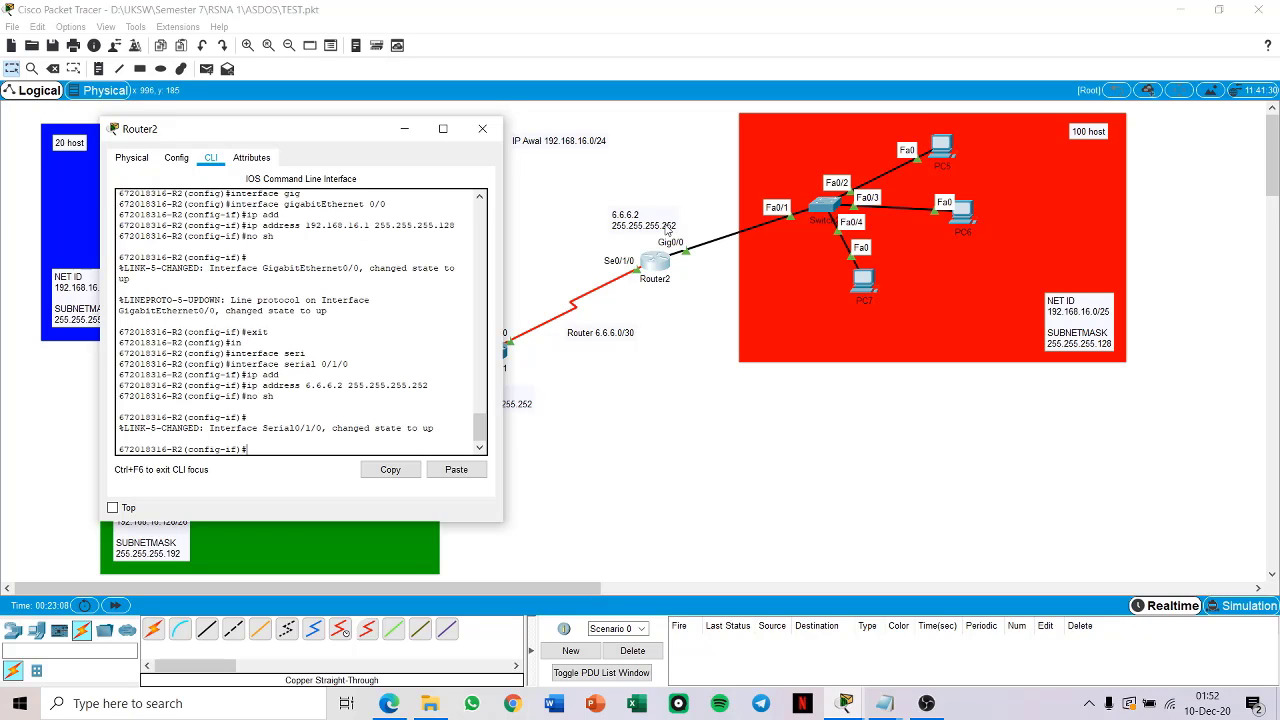
pyautogui.write('exit')
pyautogui.press('Return')
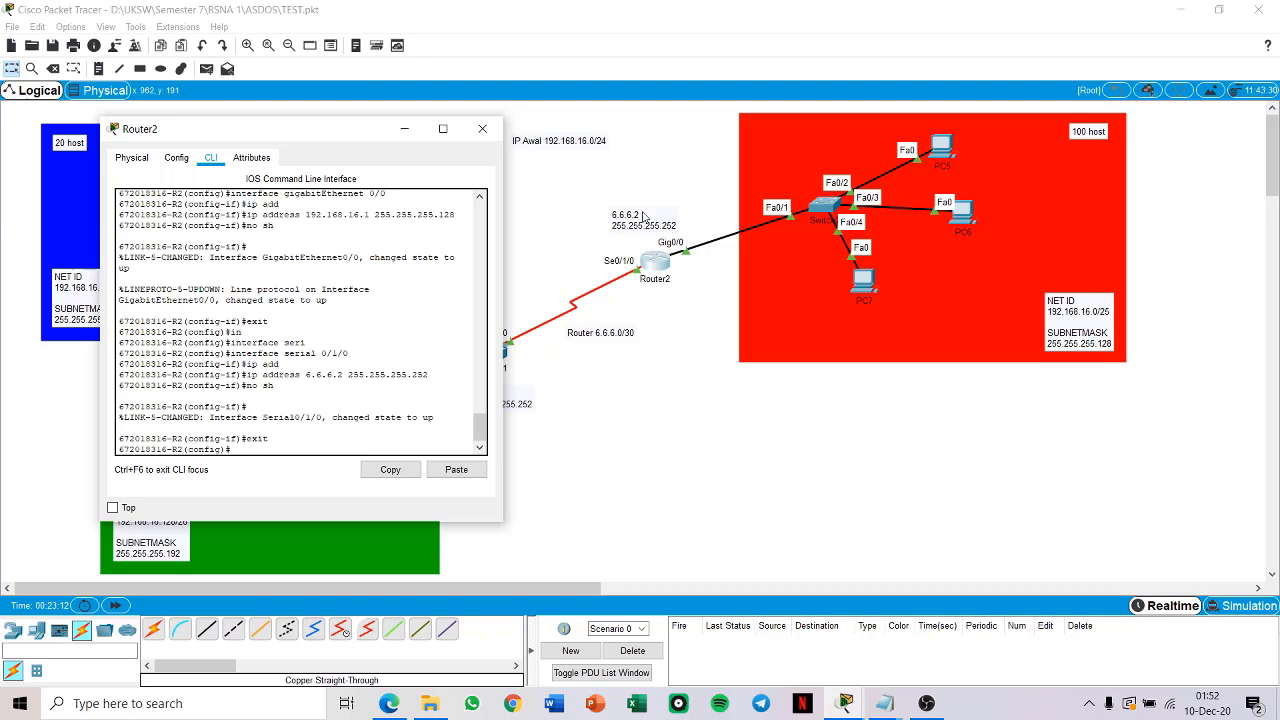
# Step: Create a DHCP pool named R2-MERAH on Router2 for the red 100-host network
pyautogui.moveTo(359, 131); pyautogui.dragTo(304, 126)
pyautogui.press('Return')
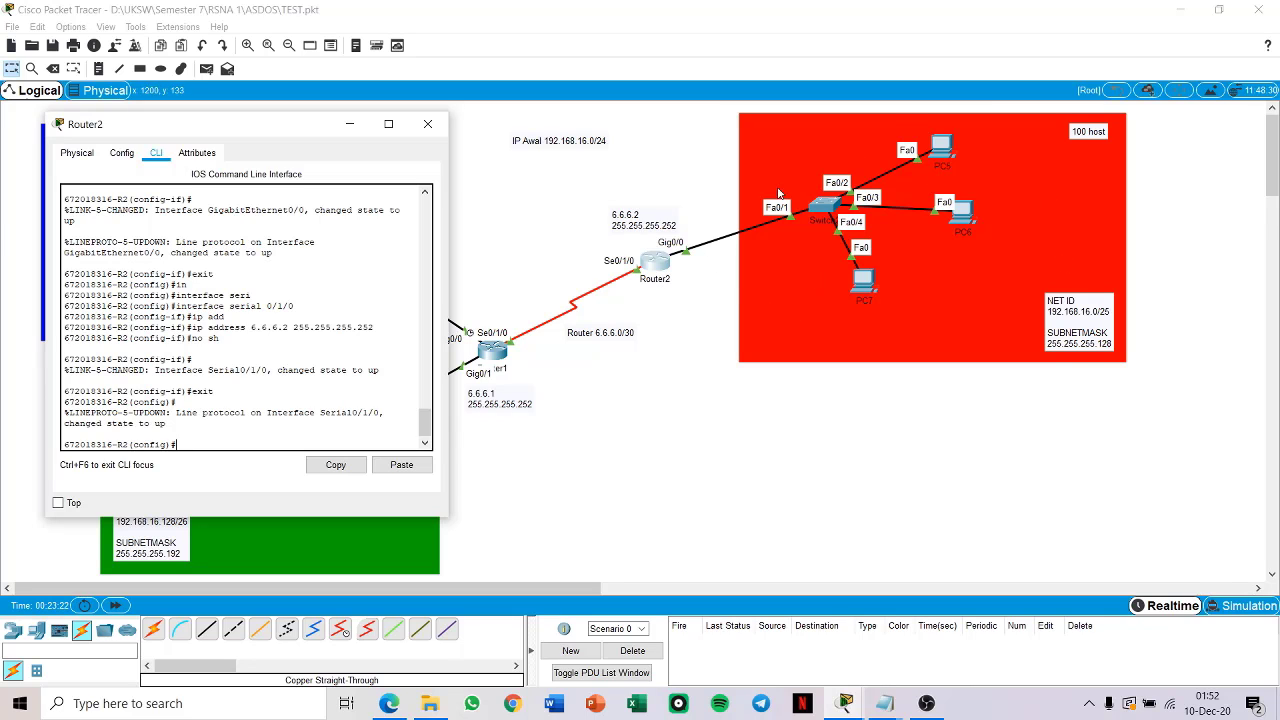
pyautogui.moveTo(289, 130); pyautogui.dragTo(353, 103)
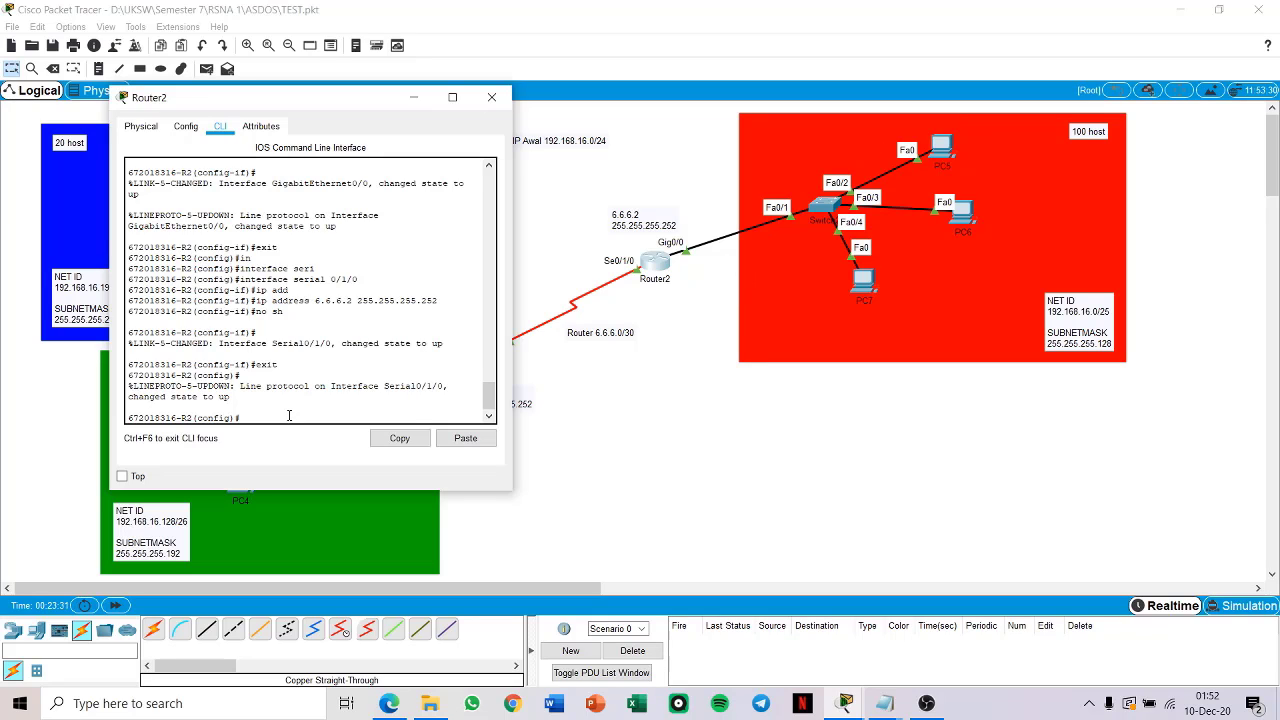
pyautogui.write('p dhcp pool R2-MERAH')
pyautogui.press('Return')
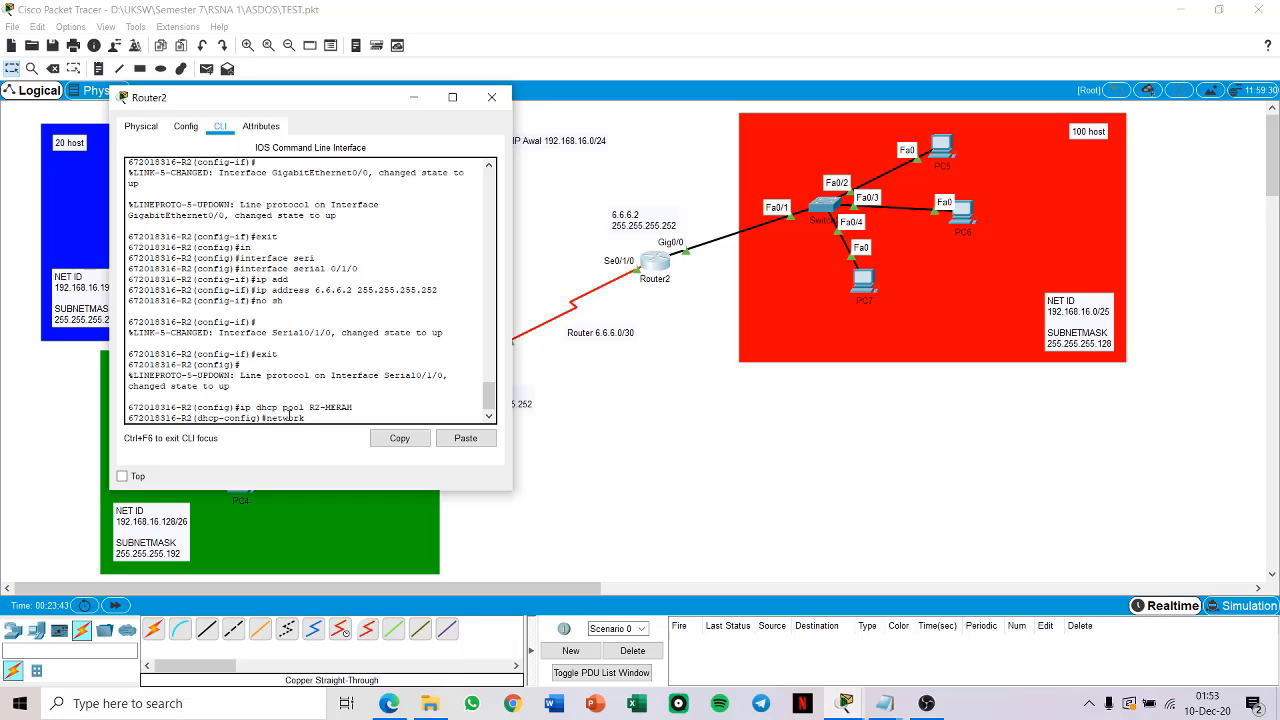
# Step: Set the R2-MERAH pool's network to 192.168.16.0 with mask 255.255.255.128
pyautogui.write('network 192.168.16.0 255.255.25')
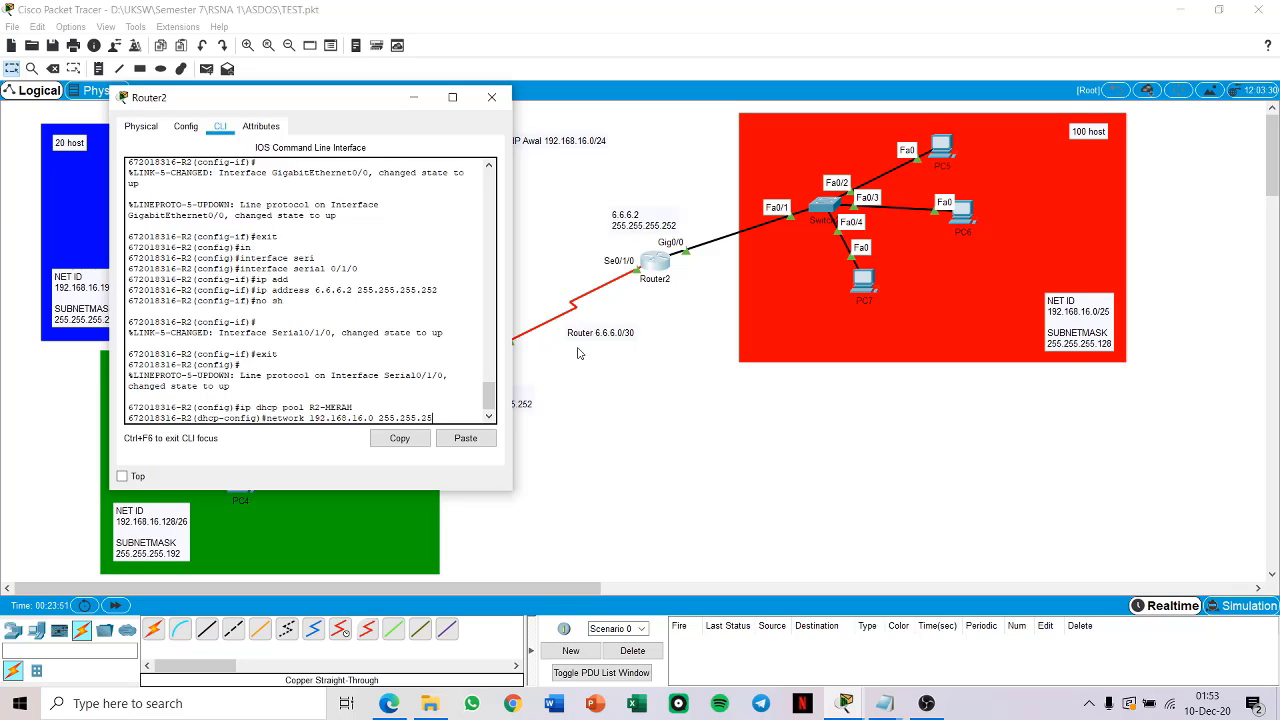
pyautogui.write('5.128')
pyautogui.press('Return')
# Step: Set the R2-MERAH pool's default router to 192.168.16.1 and leave DHCP pool configuration
pyautogui.write('def')
pyautogui.press('Tab')
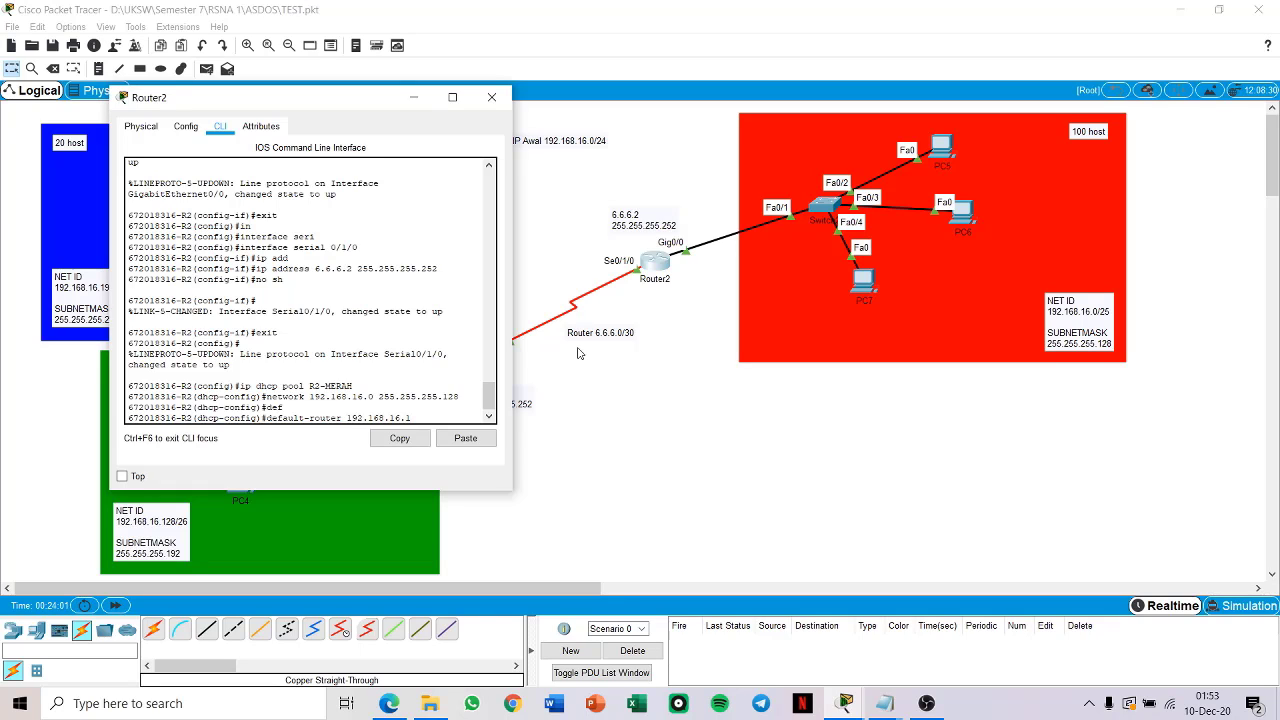
pyautogui.press('Return')
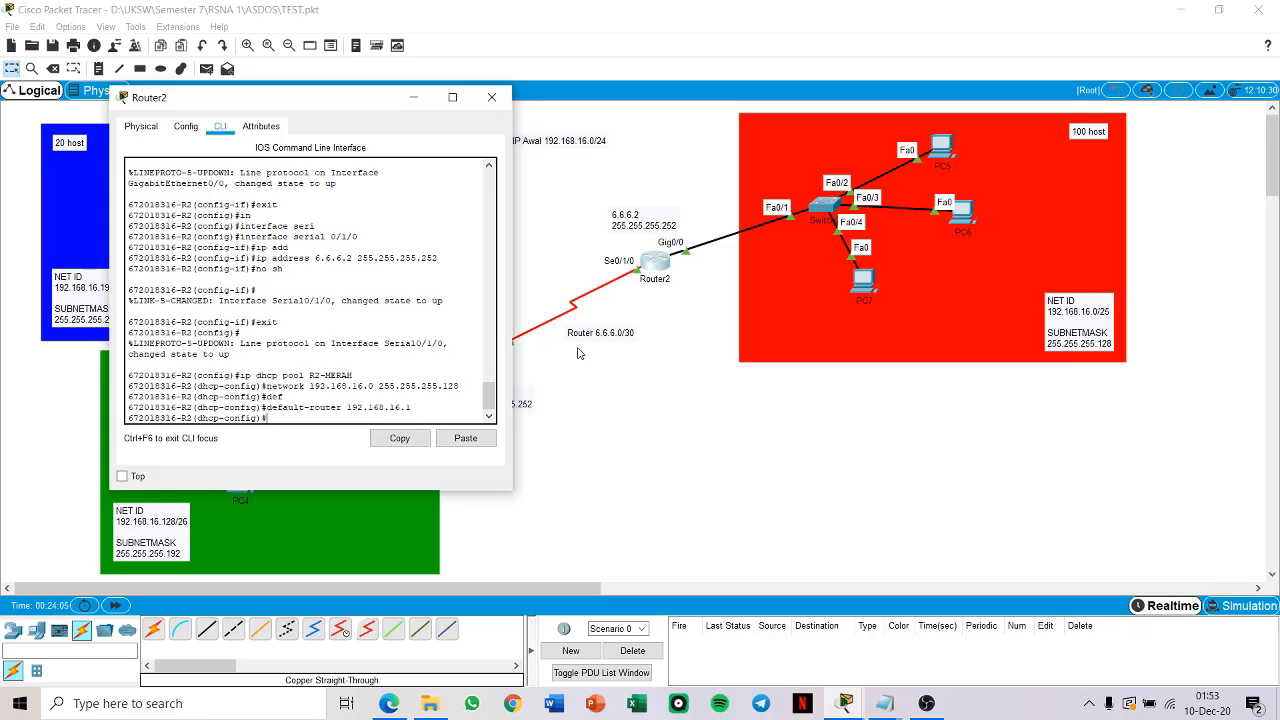
pyautogui.write('exit')
pyautogui.press('Return')
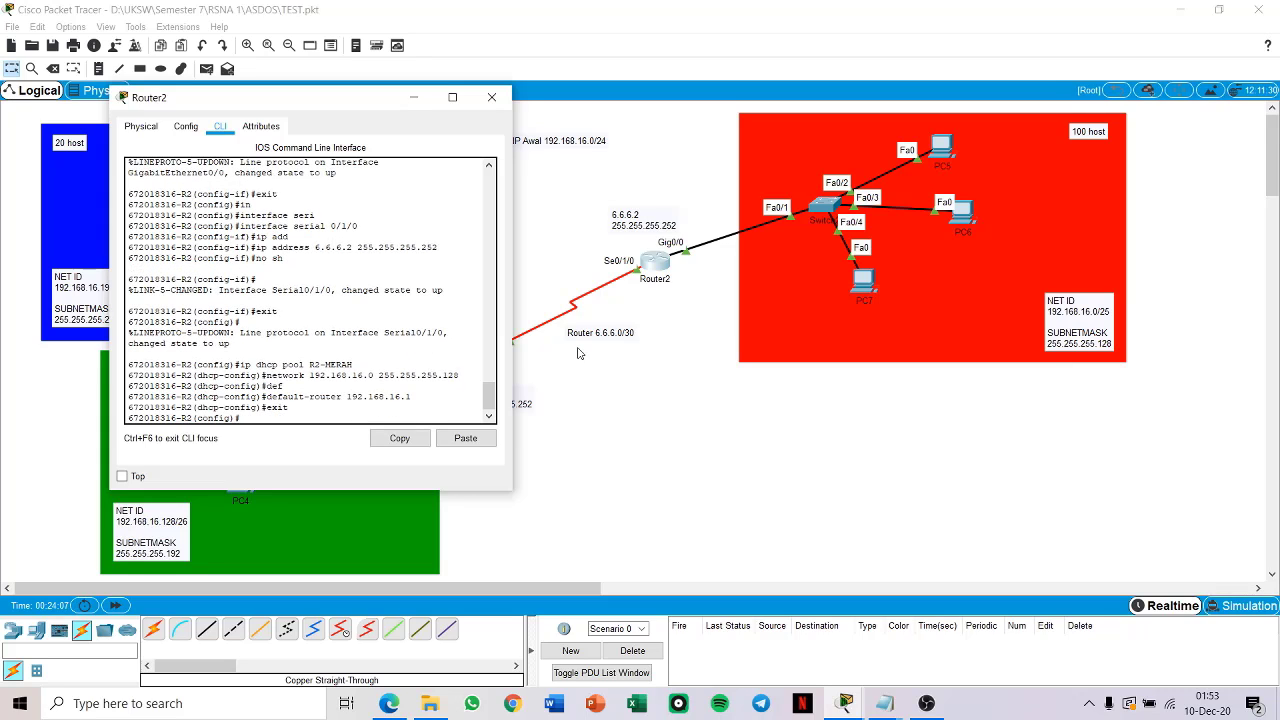
# Step: Leave global configuration mode on Router2 and minimize its window
pyautogui.write('exit')
pyautogui.press('Return')
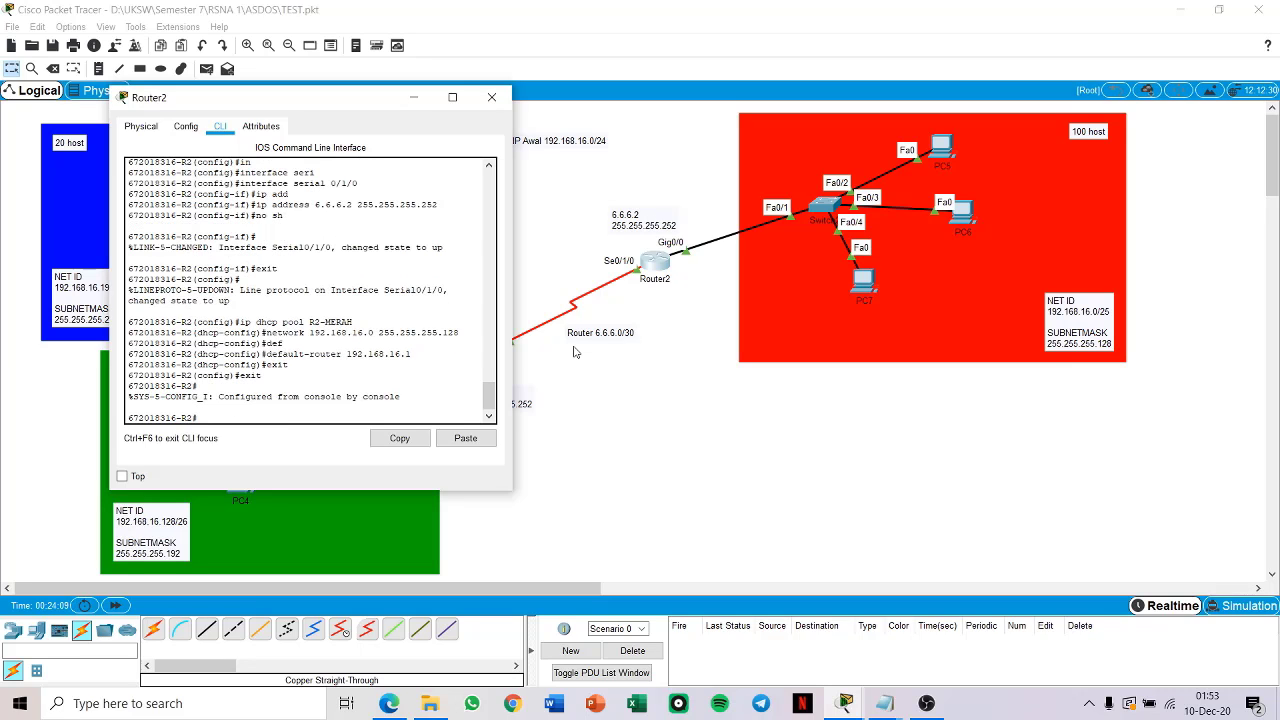
pyautogui.click(413, 97)
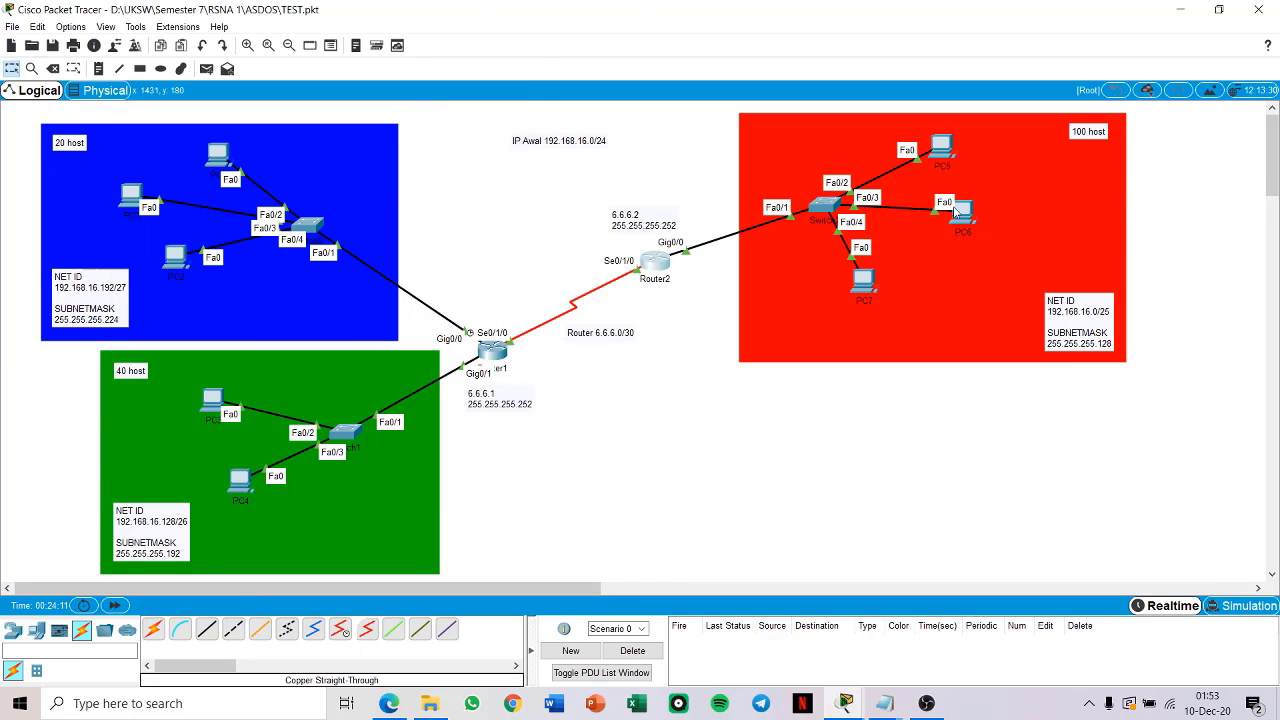
# Step: Set PC5 in the red 100-host network to obtain its IPv4 configuration through DHCP
pyautogui.click(952, 163)
pyautogui.click(968, 414)
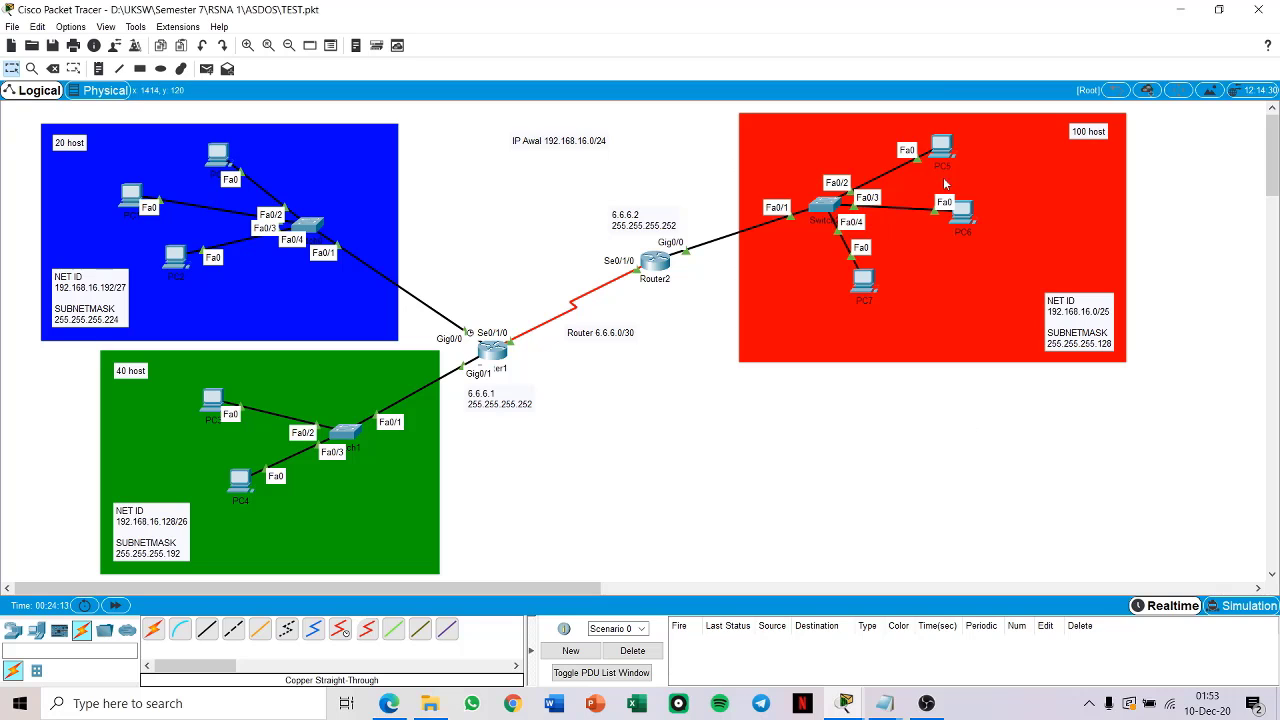
pyautogui.click(938, 147)
pyautogui.click(559, 170)
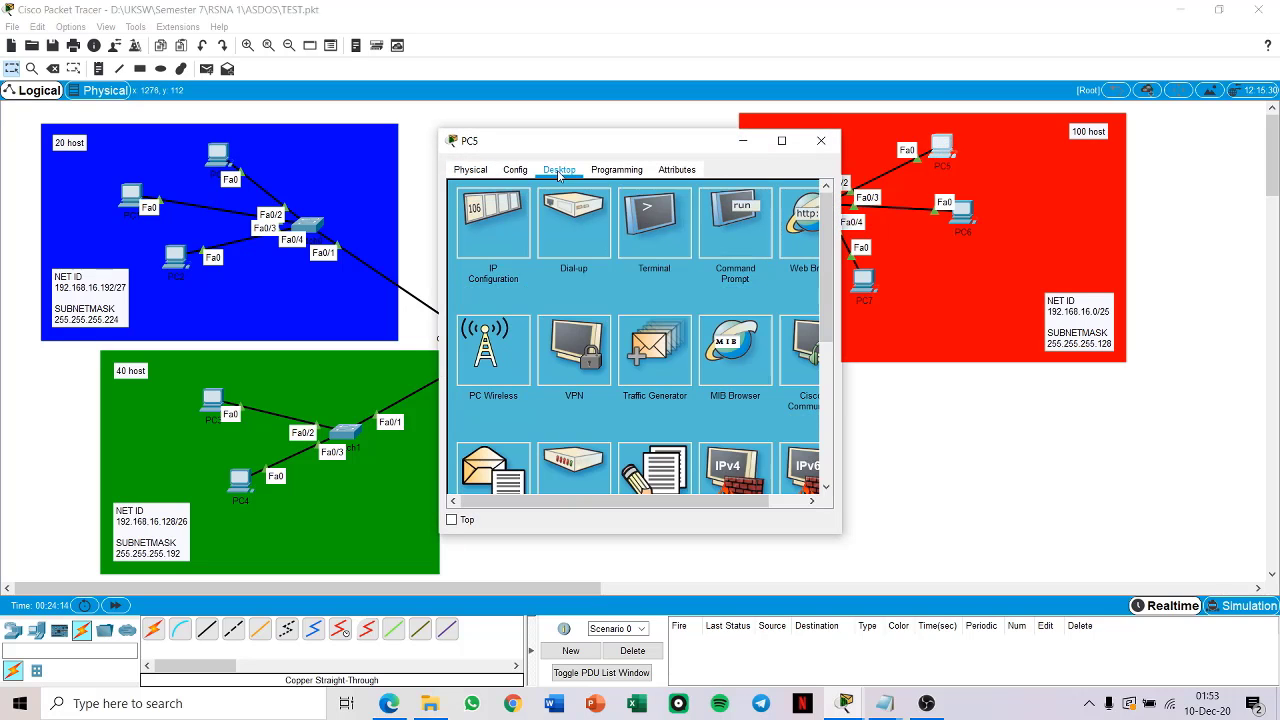
pyautogui.click(487, 242)
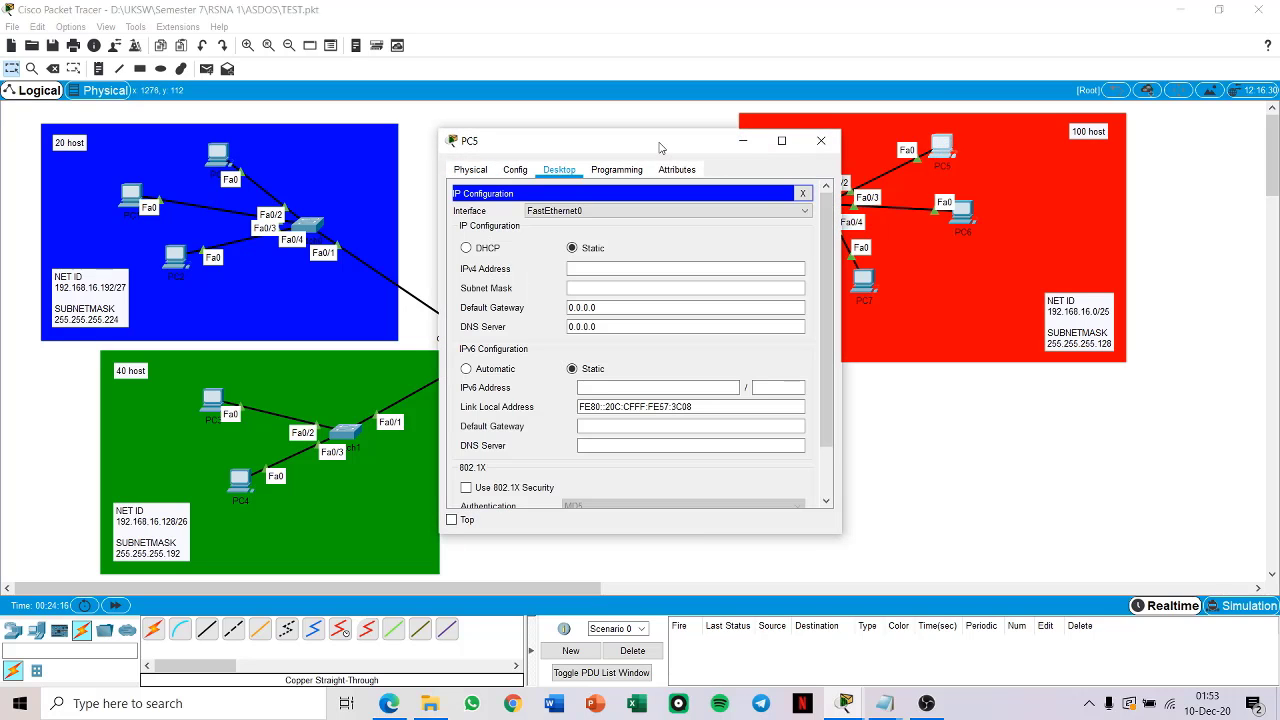
pyautogui.moveTo(660, 147); pyautogui.dragTo(486, 144)
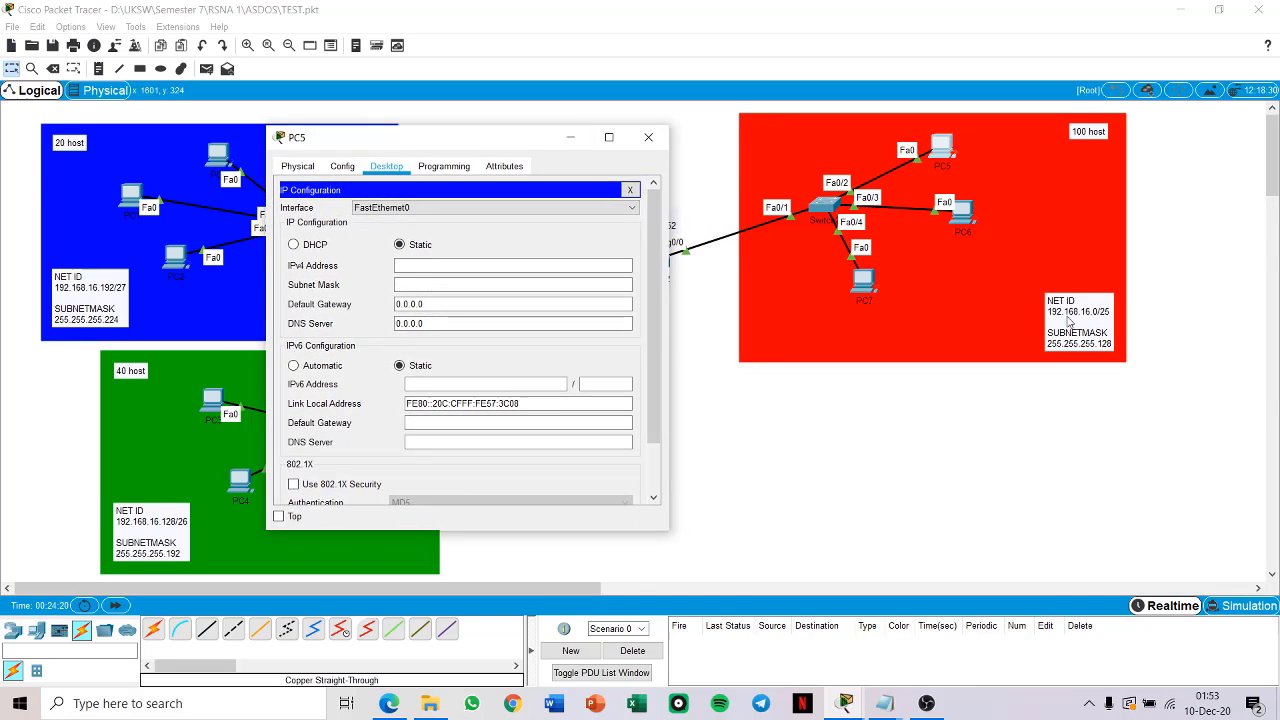
pyautogui.click(299, 248)
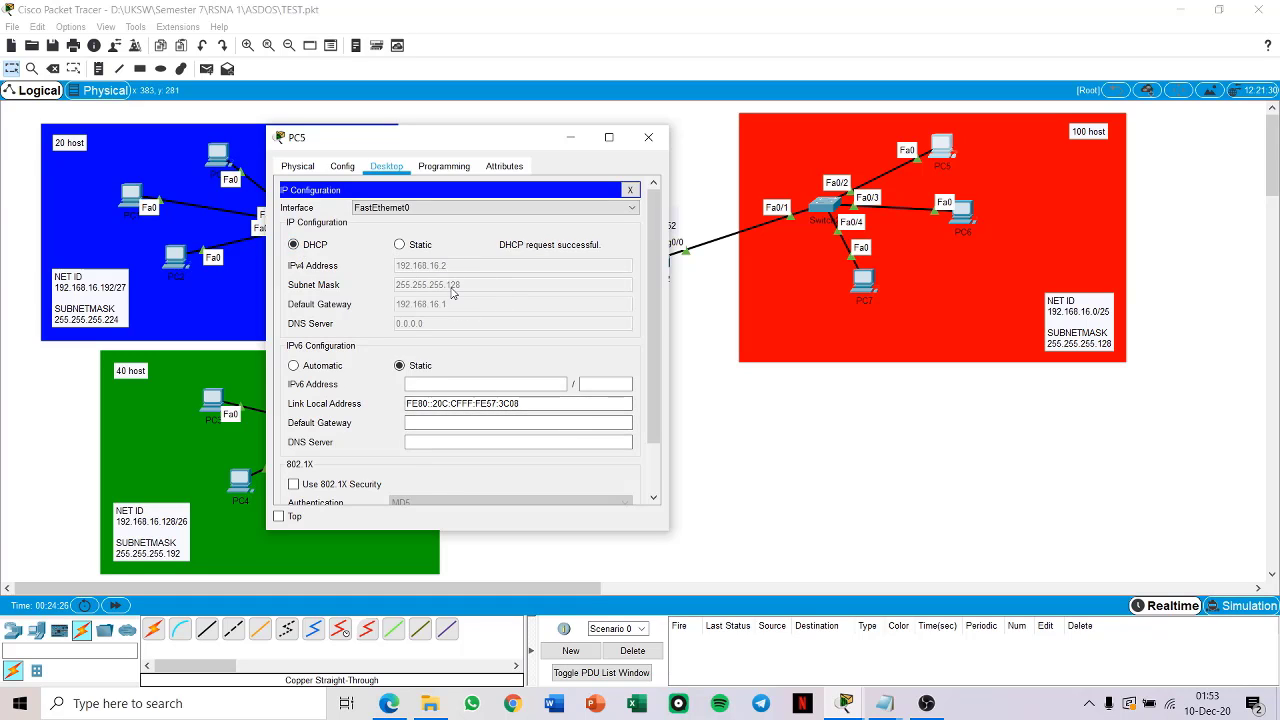
pyautogui.click(648, 137)
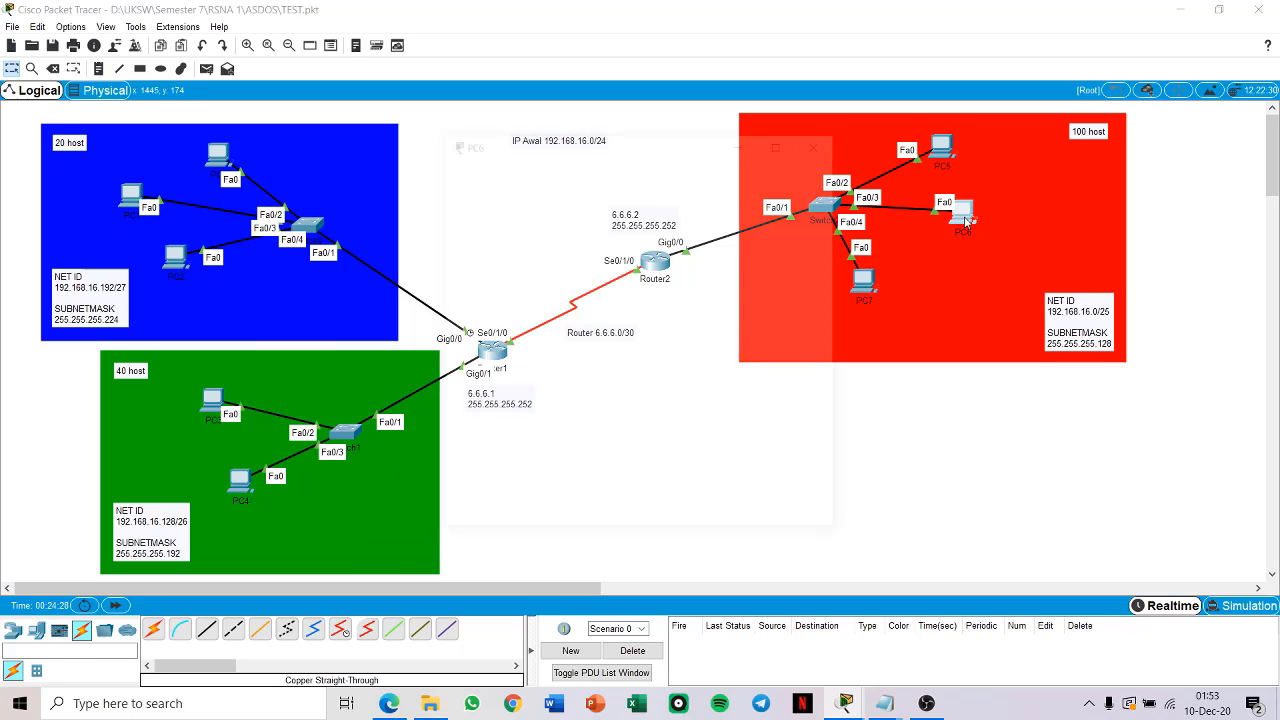
# Step: Set PC6 in the red network to obtain its IPv4 configuration through DHCP
pyautogui.click(960, 212)
pyautogui.click(559, 169)
pyautogui.click(507, 252)
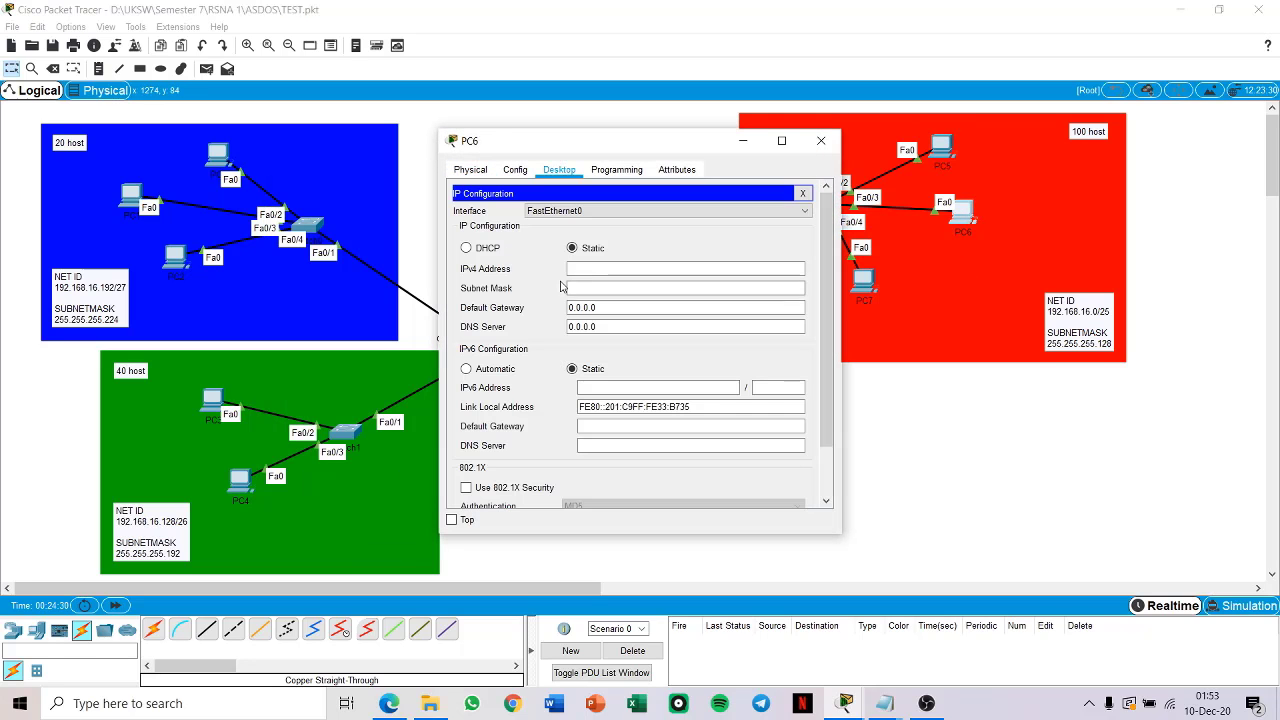
pyautogui.click(466, 248)
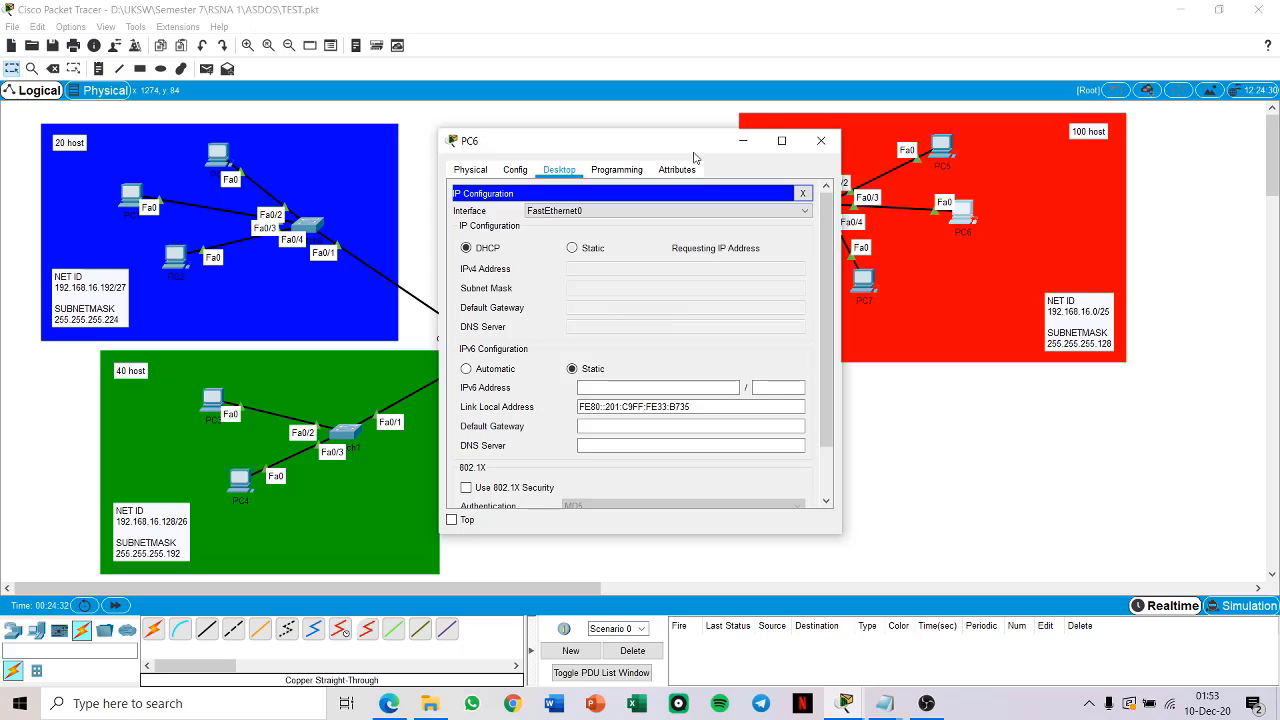
pyautogui.moveTo(695, 153); pyautogui.dragTo(505, 130)
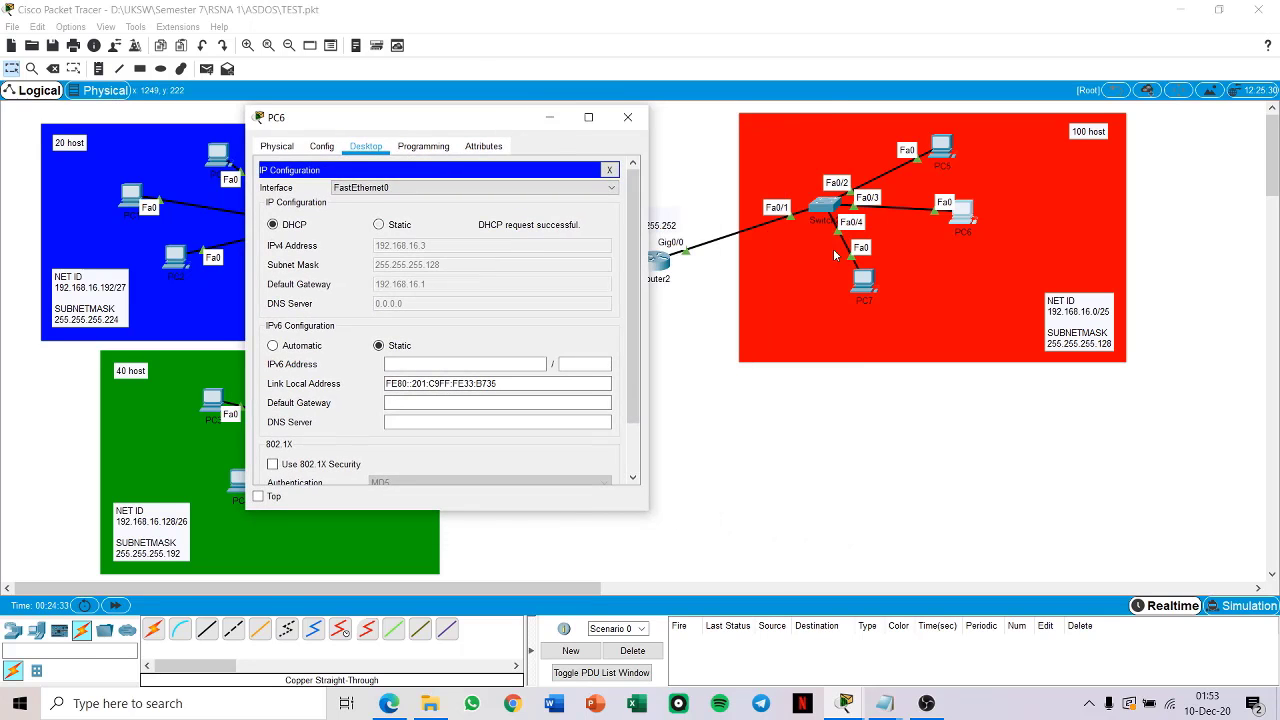
# Step: Set PC7 in the red network to obtain its IPv4 configuration through DHCP
pyautogui.click(857, 275)
pyautogui.click(559, 169)
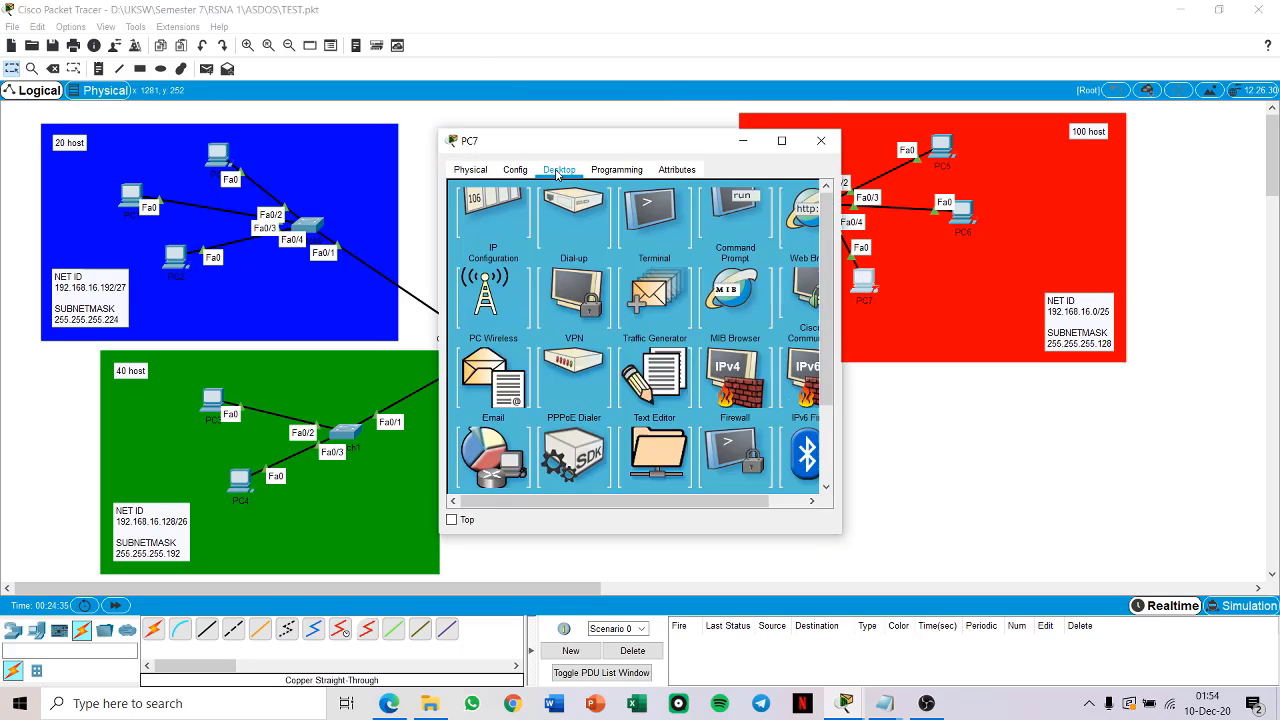
pyautogui.click(503, 228)
pyautogui.click(489, 250)
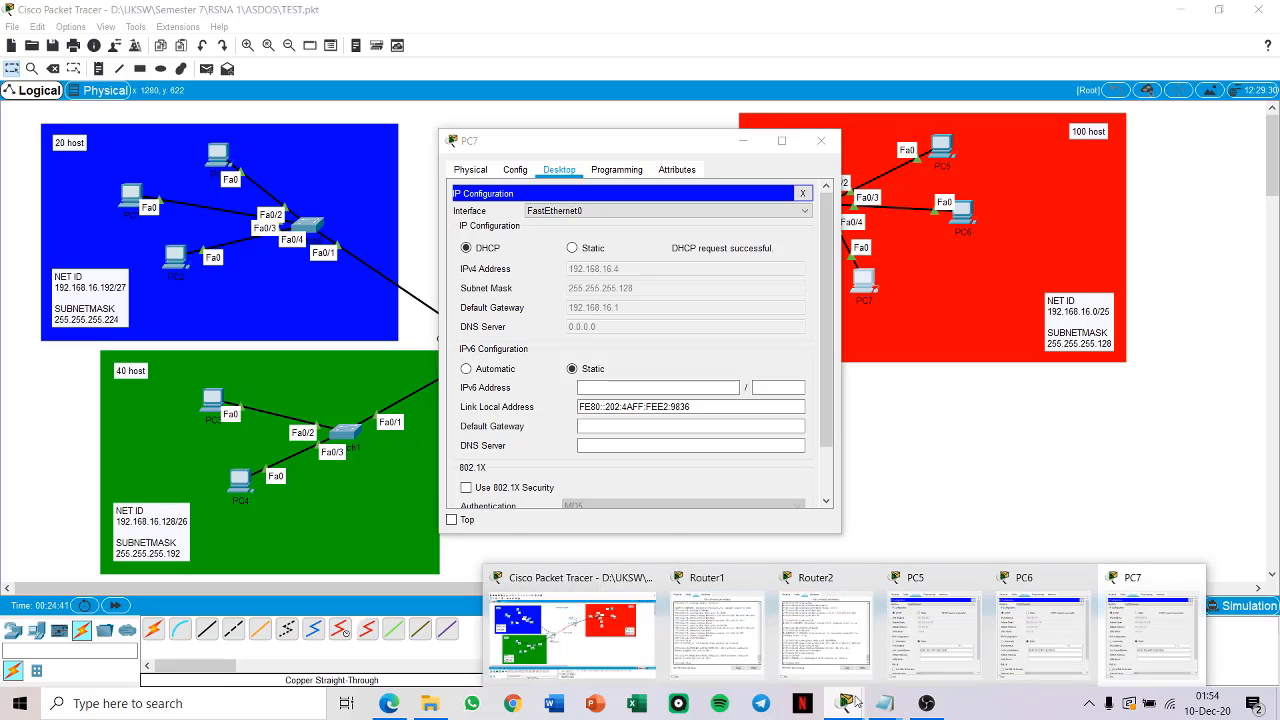
# Step: Compare the DHCP-assigned addresses of PC5, PC6 and PC7 with their windows side by side, and close the windows
pyautogui.click(946, 650)
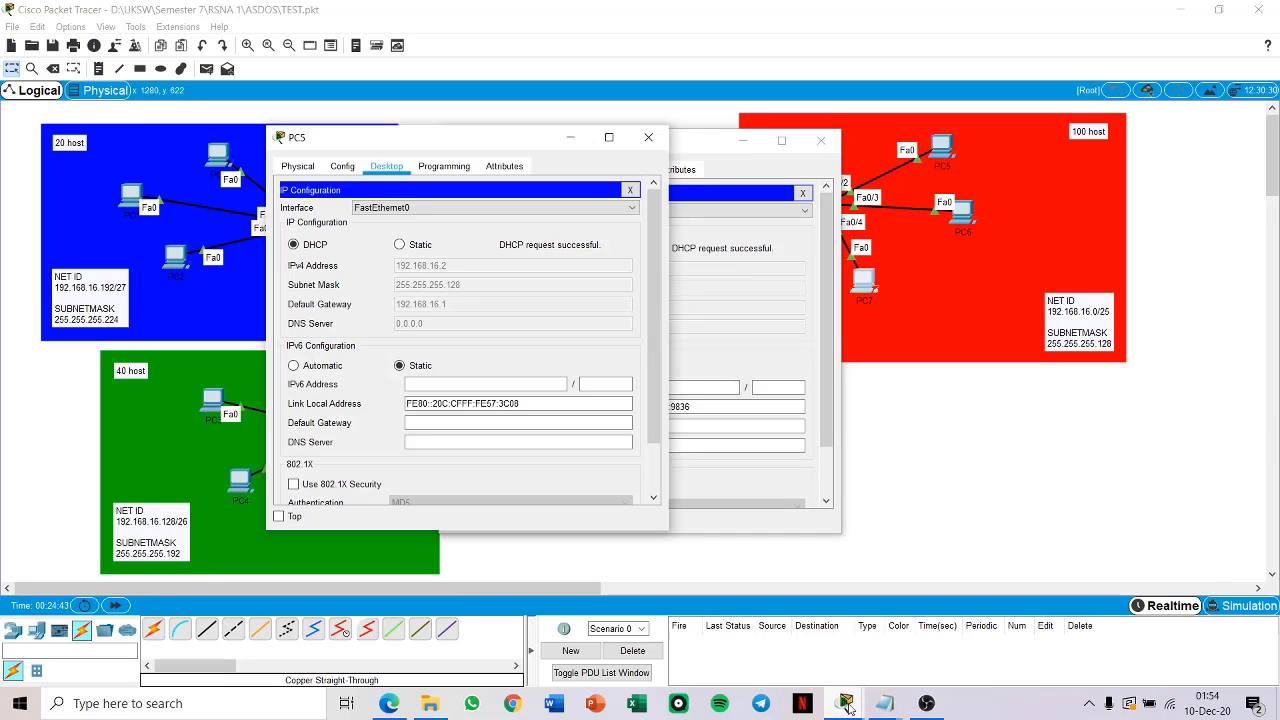
pyautogui.moveTo(850, 706)
pyautogui.click(1010, 648)
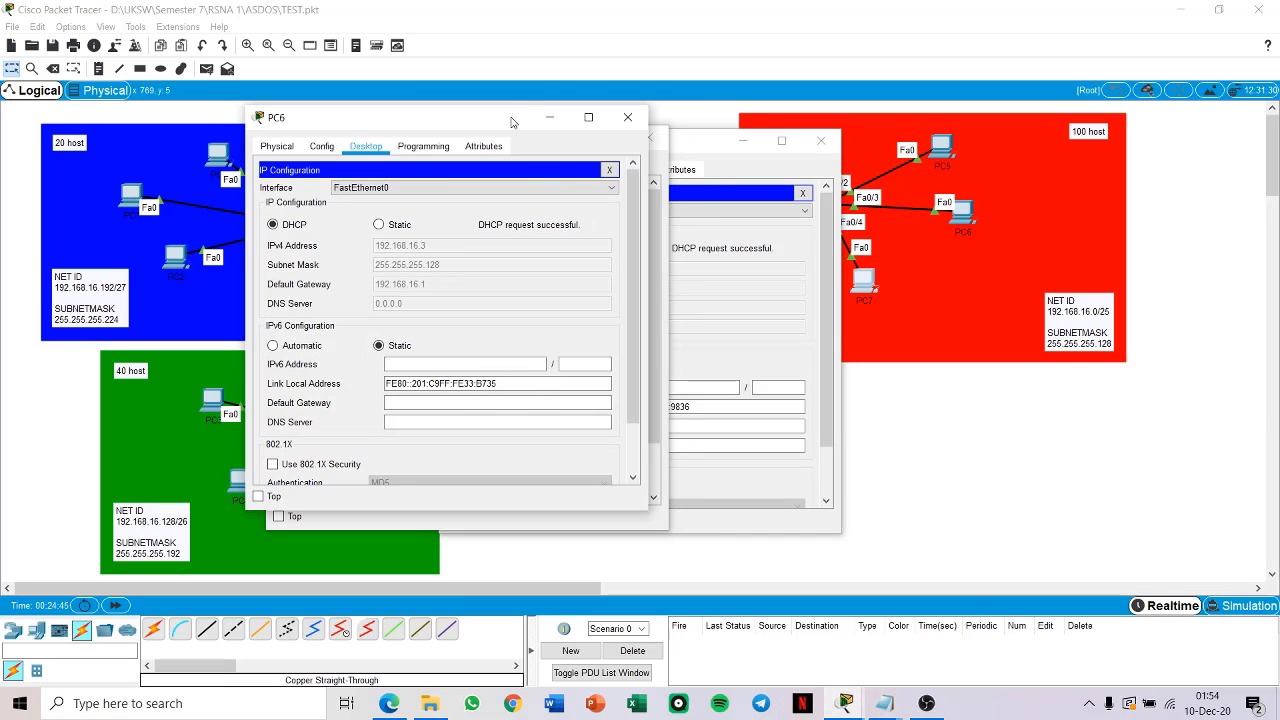
pyautogui.moveTo(515, 137); pyautogui.dragTo(844, 189)
pyautogui.moveTo(698, 146); pyautogui.dragTo(1025, 152)
pyautogui.moveTo(521, 149); pyautogui.dragTo(369, 151)
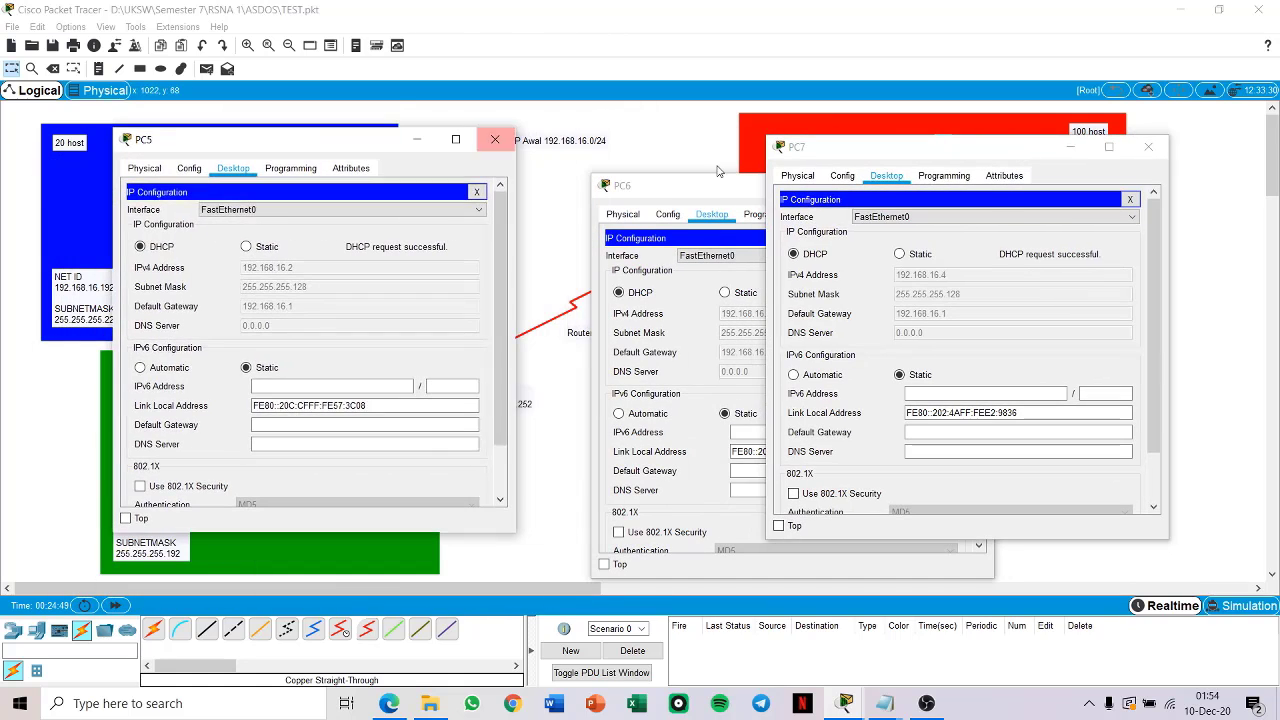
pyautogui.moveTo(720, 186); pyautogui.dragTo(580, 155)
pyautogui.moveTo(930, 147); pyautogui.dragTo(968, 147)
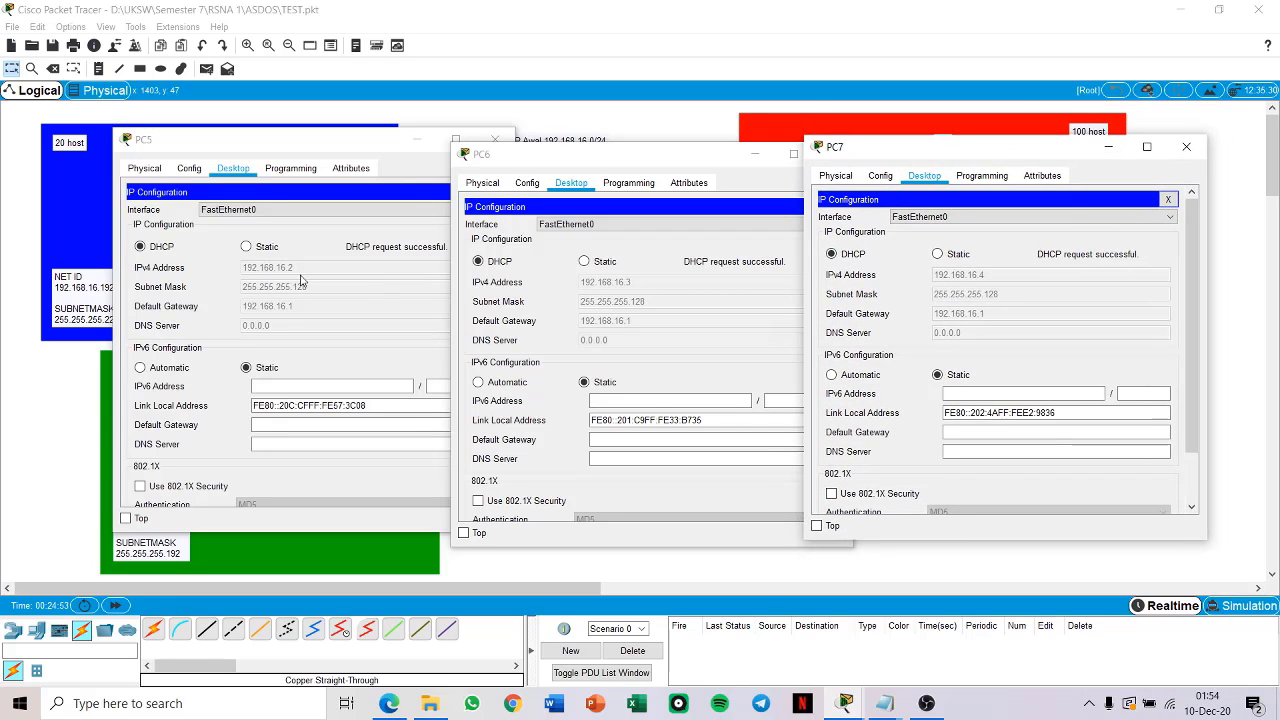
pyautogui.click(1186, 147)
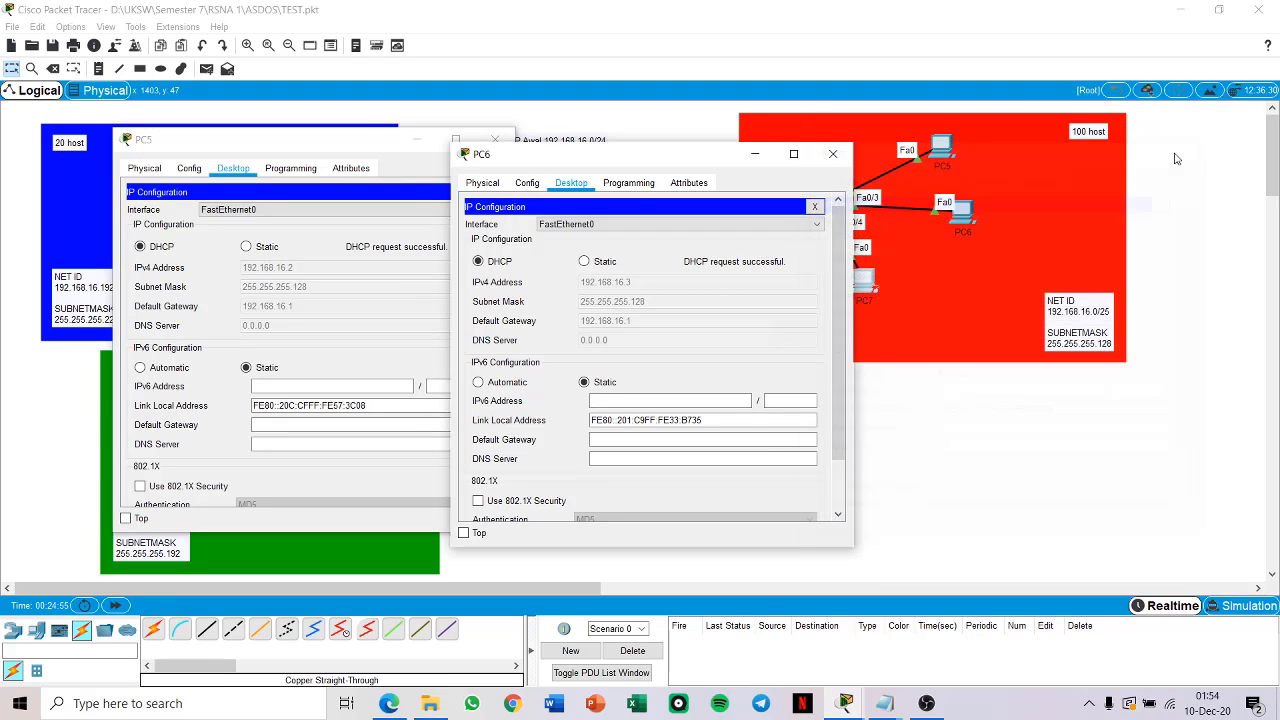
pyautogui.click(832, 153)
pyautogui.click(494, 139)
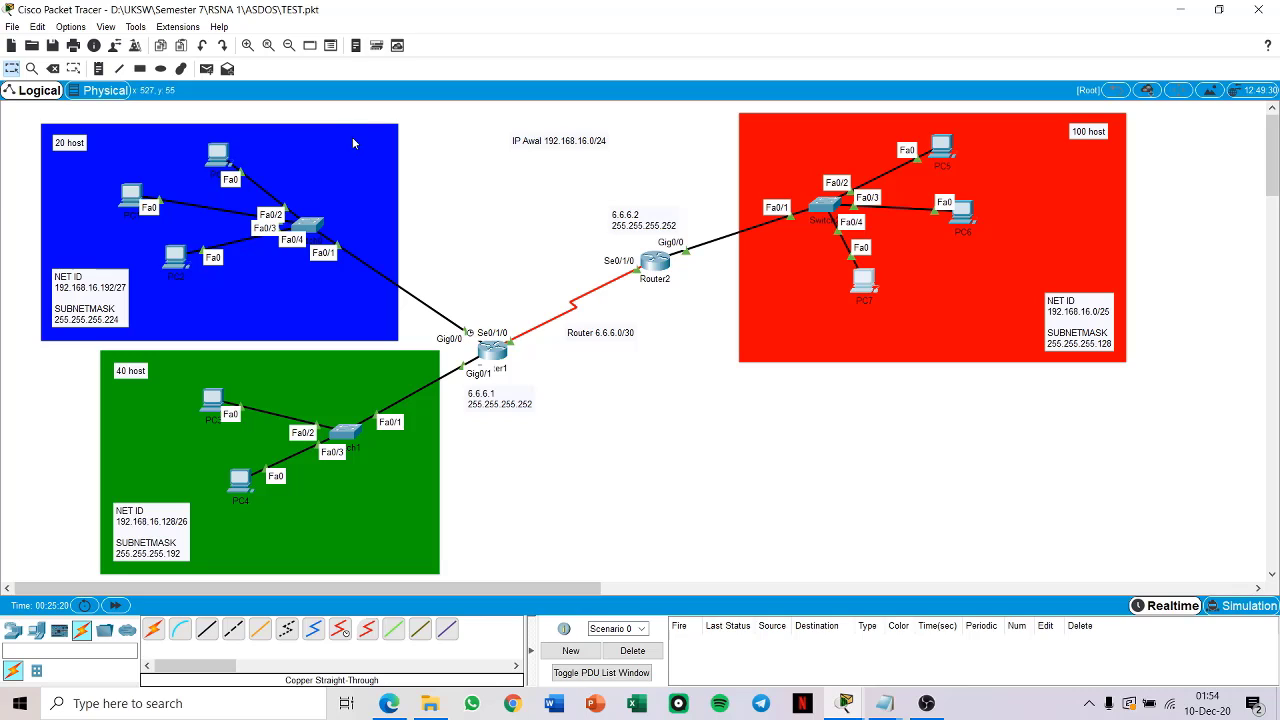
# Step: Test connectivity from PC0 in the blue network to Router1 with a simple PDU
pyautogui.click(206, 68)
pyautogui.click(220, 154)
pyautogui.click(492, 348)
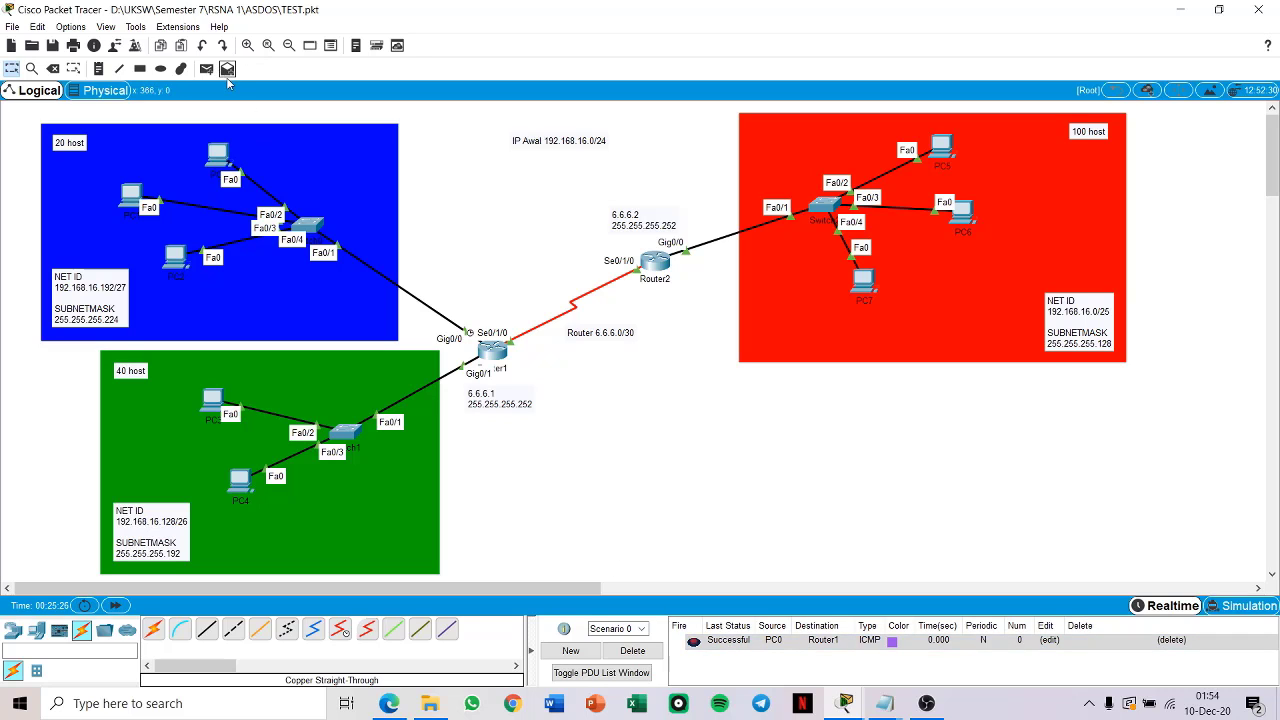
pyautogui.click(227, 68)
pyautogui.click(218, 155)
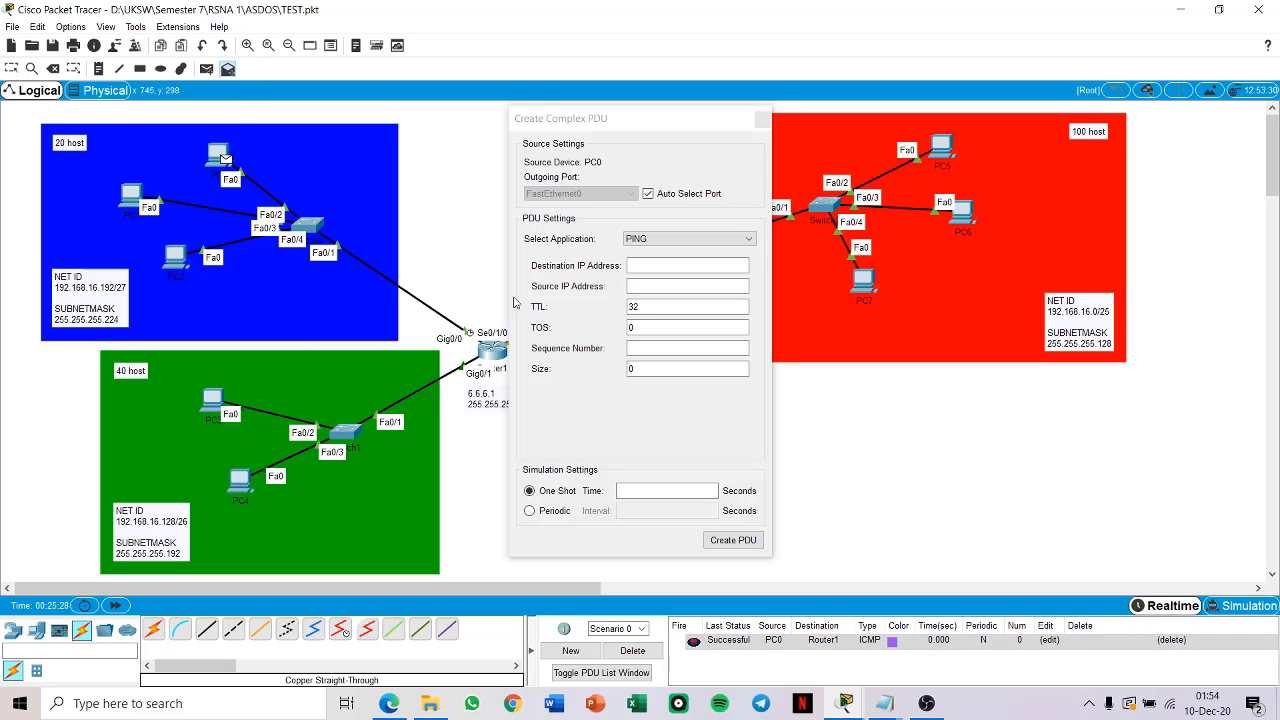
pyautogui.click(762, 119)
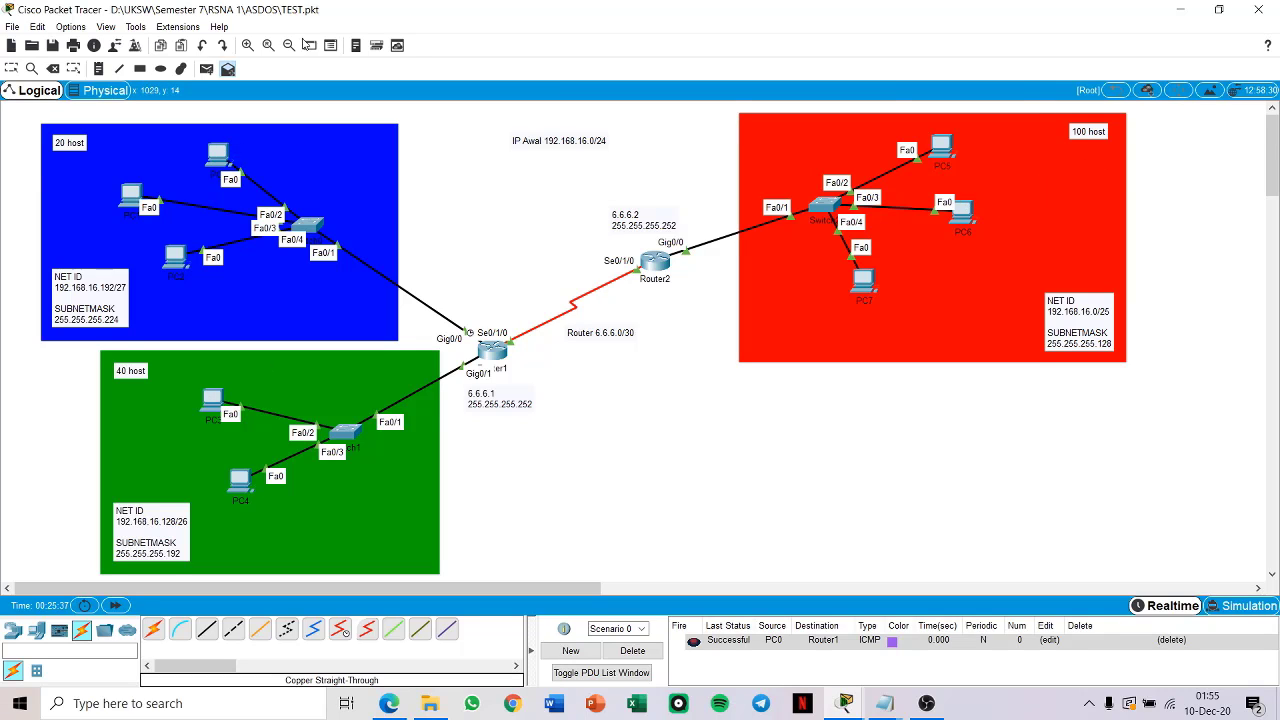
# Step: Test connectivity from PC0 in the blue network to PC3 in the green network with a simple PDU
pyautogui.click(207, 69)
pyautogui.click(218, 158)
pyautogui.click(216, 400)
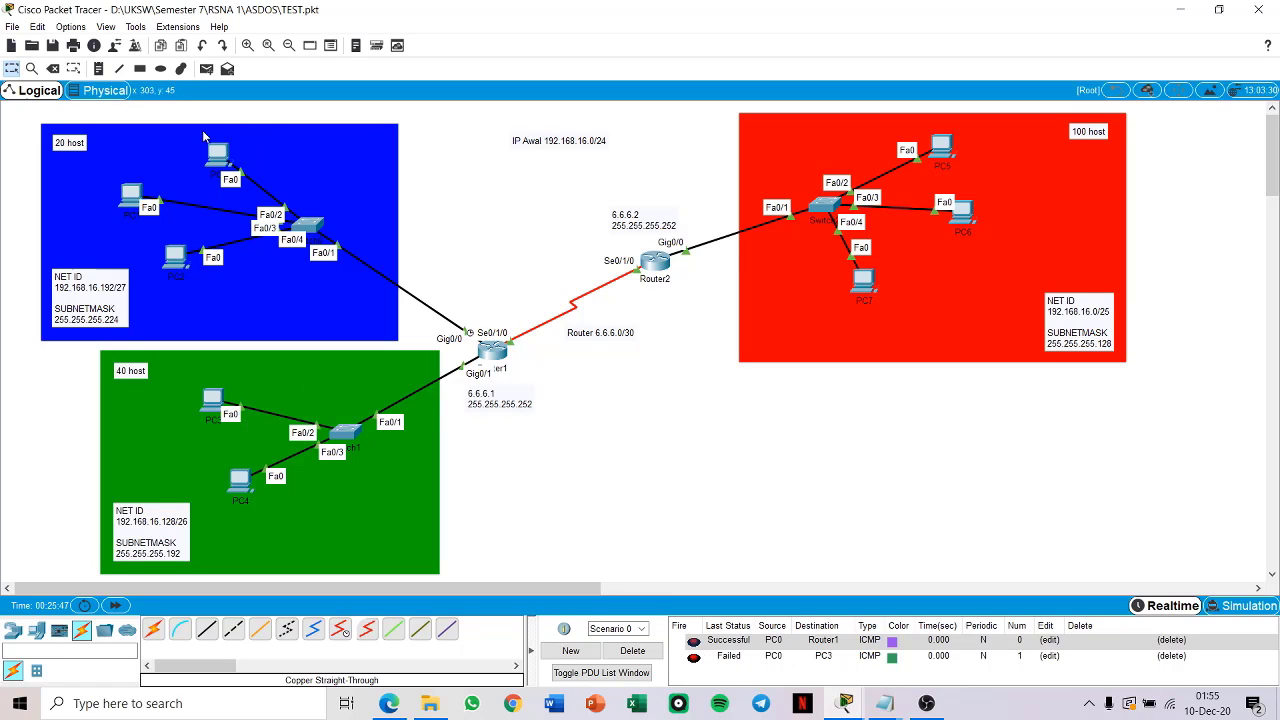
# Step: Test connectivity from PC5 to Router2 with a simple PDU and delete all PDUs in Scenario 0
pyautogui.moveTo(487, 308)
pyautogui.click(206, 68)
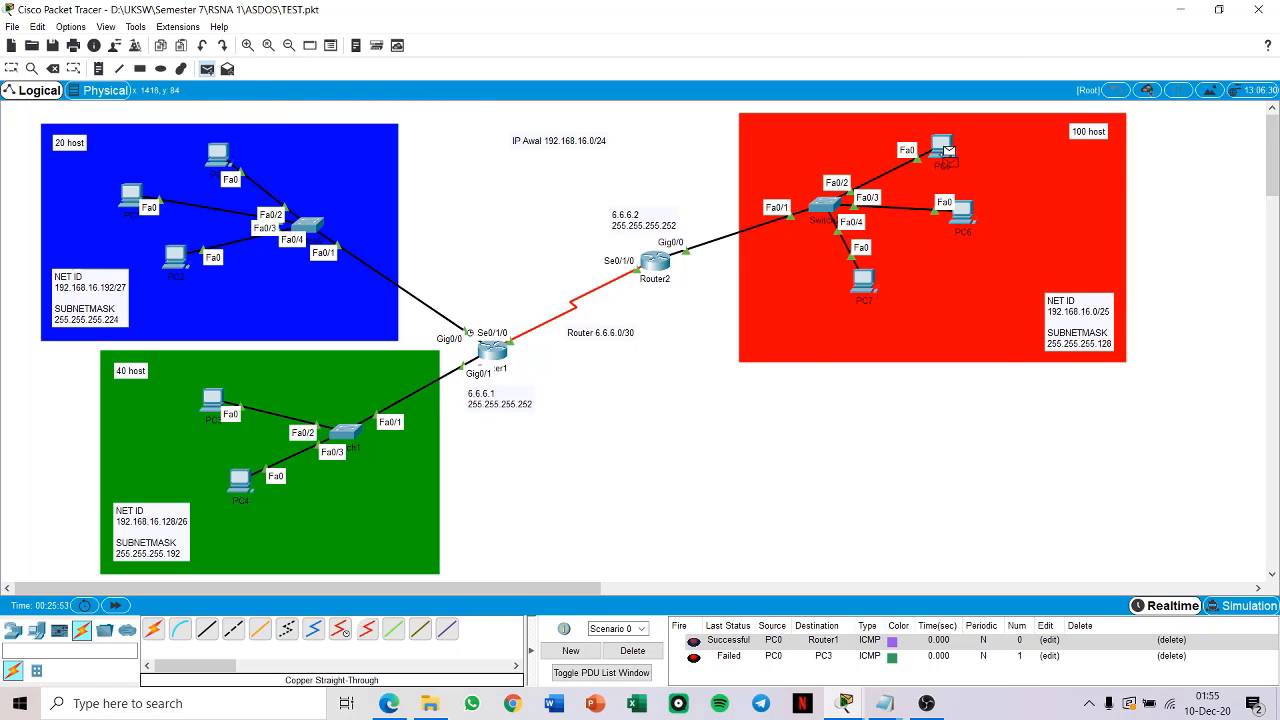
pyautogui.click(945, 150)
pyautogui.click(655, 260)
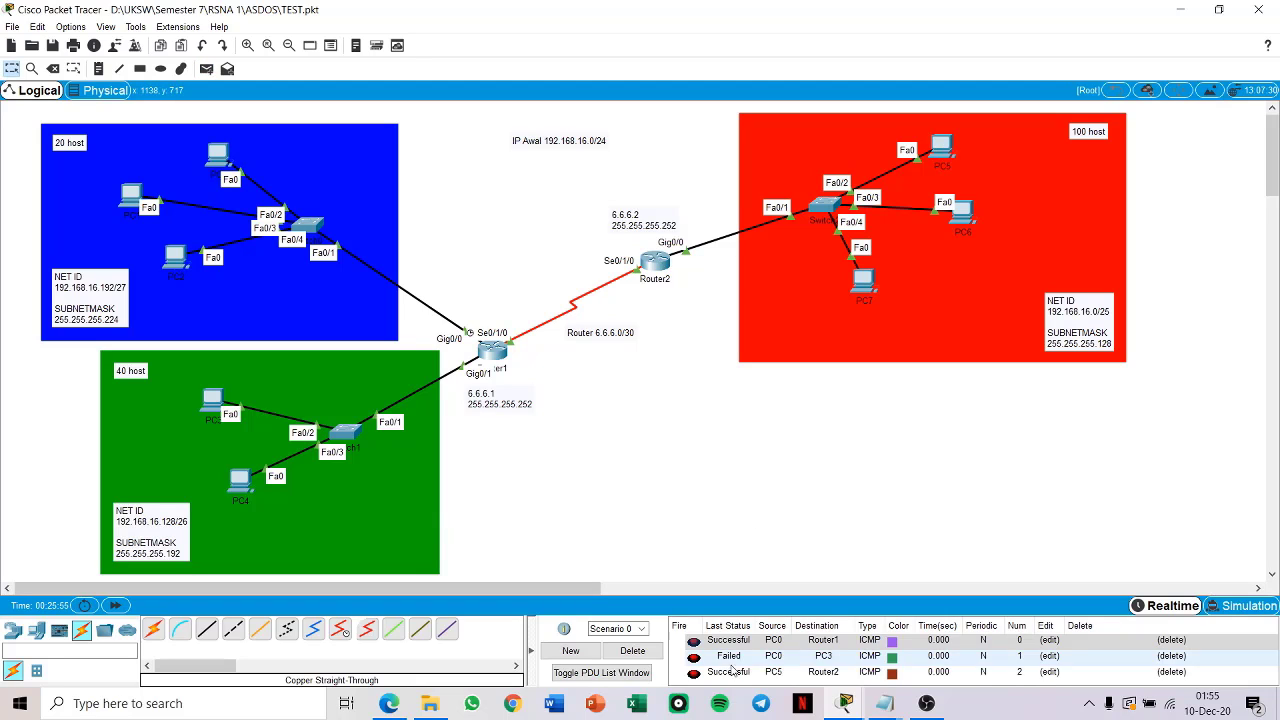
pyautogui.click(632, 650)
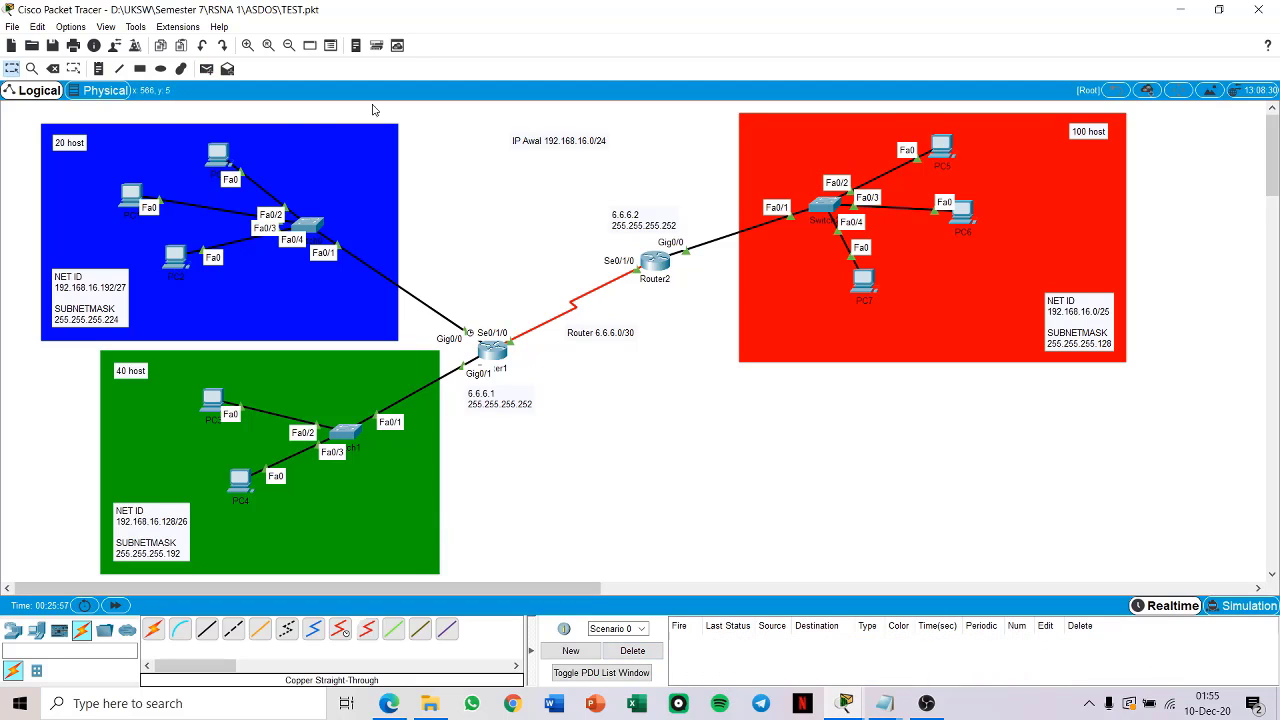
# Step: Test connectivity from PC3 in the green network to PC5 with a simple PDU and clear the PDU list
pyautogui.click(206, 68)
pyautogui.click(212, 400)
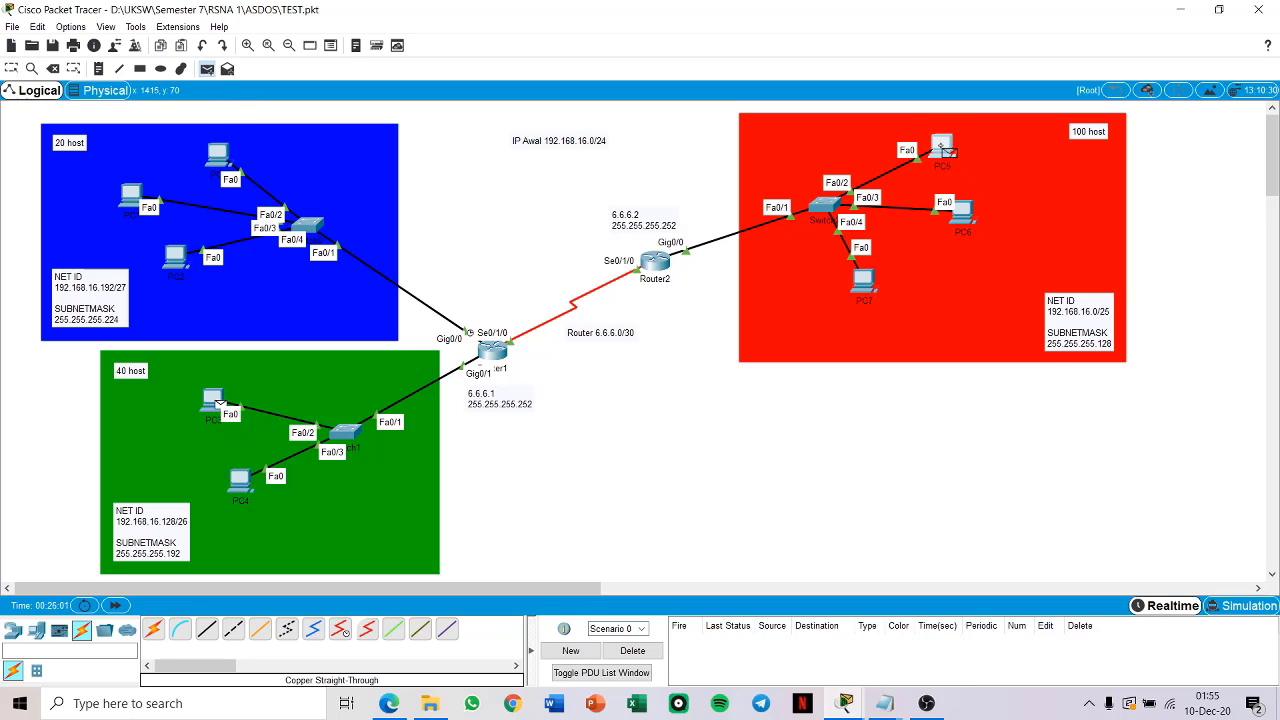
pyautogui.click(942, 148)
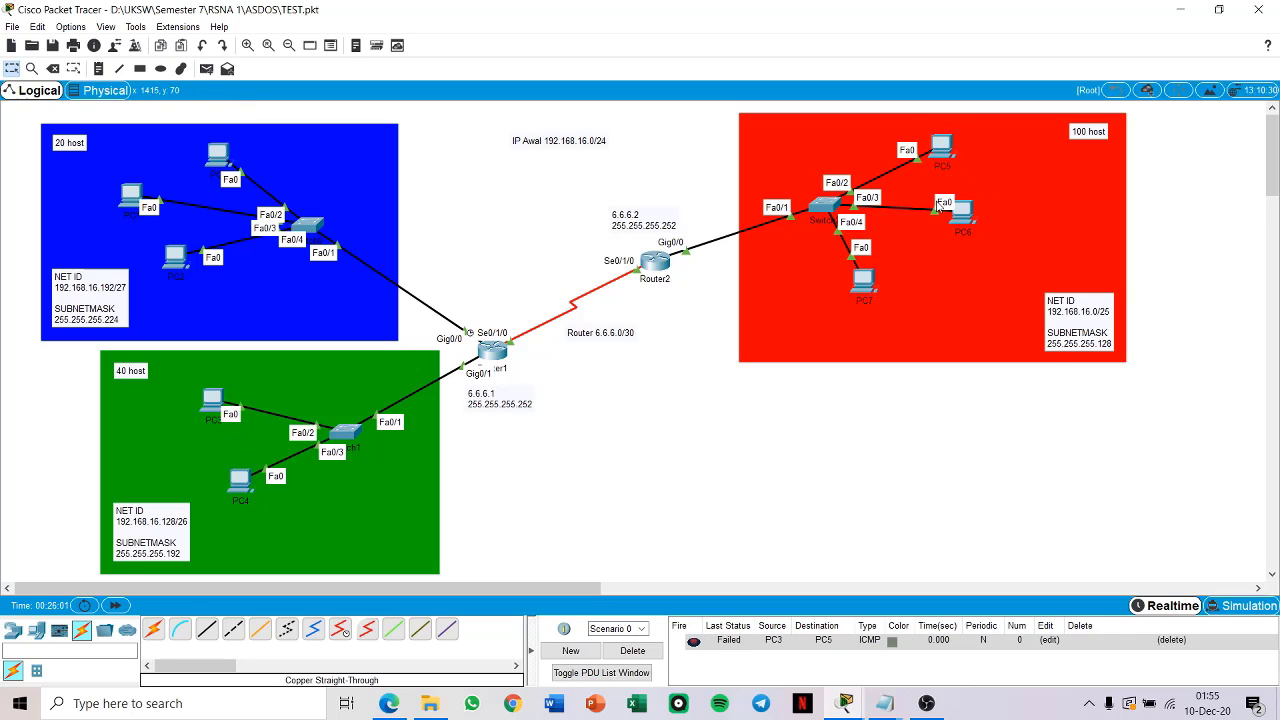
pyautogui.click(652, 652)
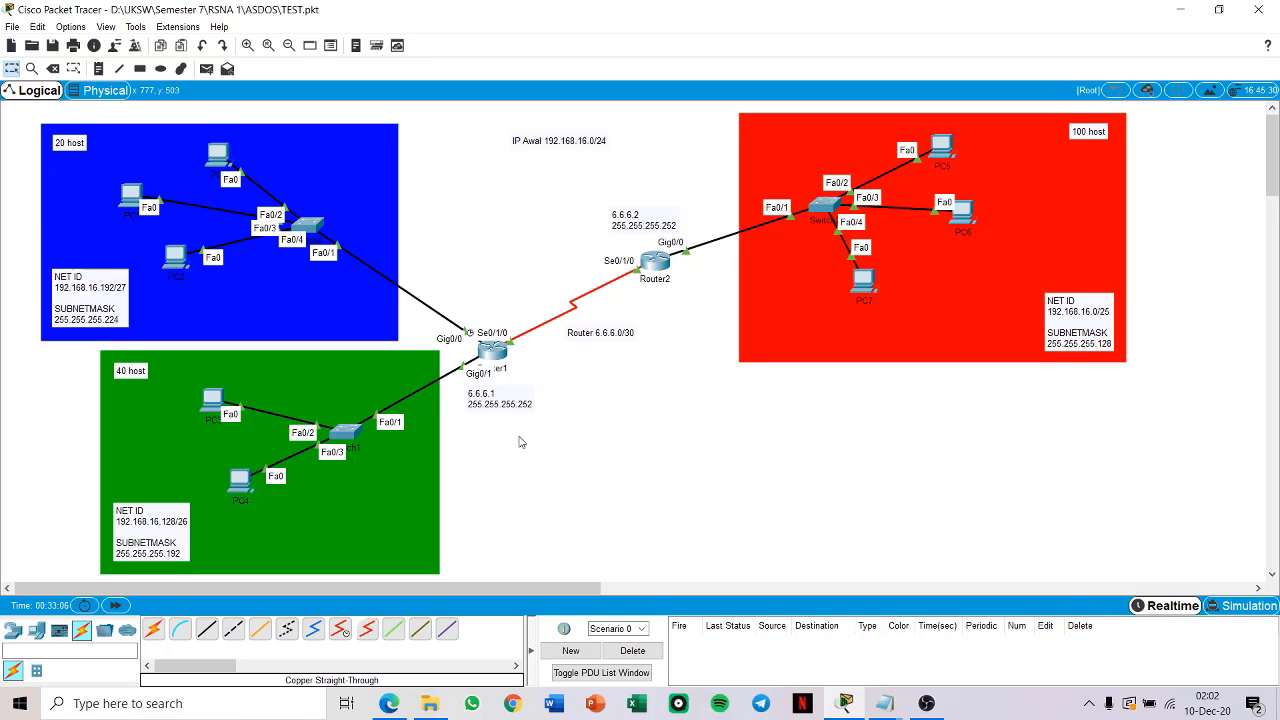
# Step: Open Router1's command line beside the topology and log in with the console password
pyautogui.click(500, 357)
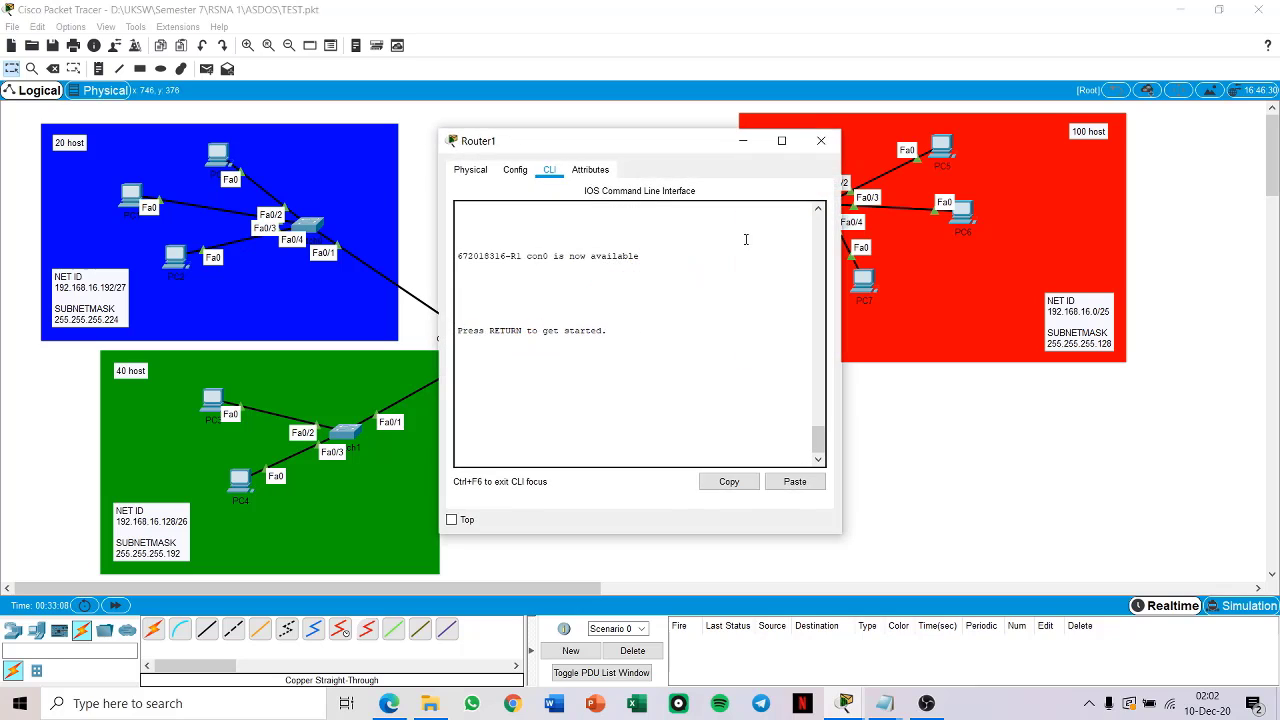
pyautogui.moveTo(668, 147); pyautogui.dragTo(905, 103)
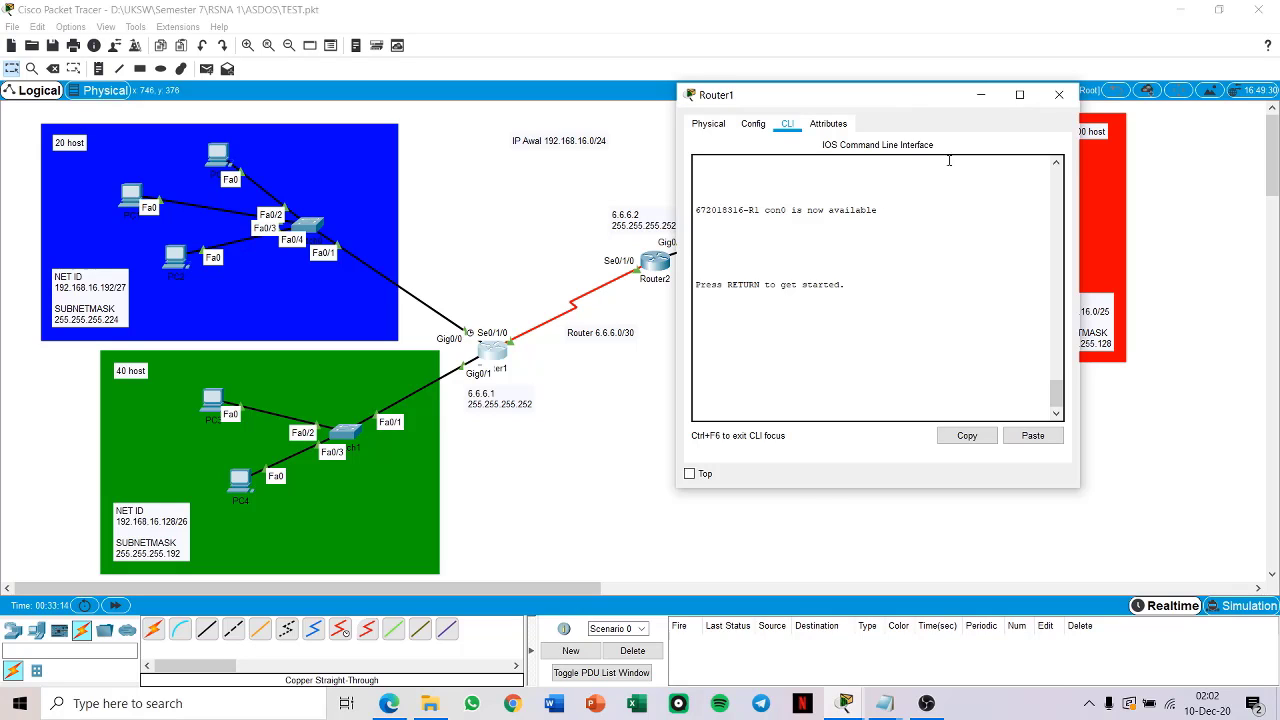
pyautogui.click(778, 409)
pyautogui.press('Return')
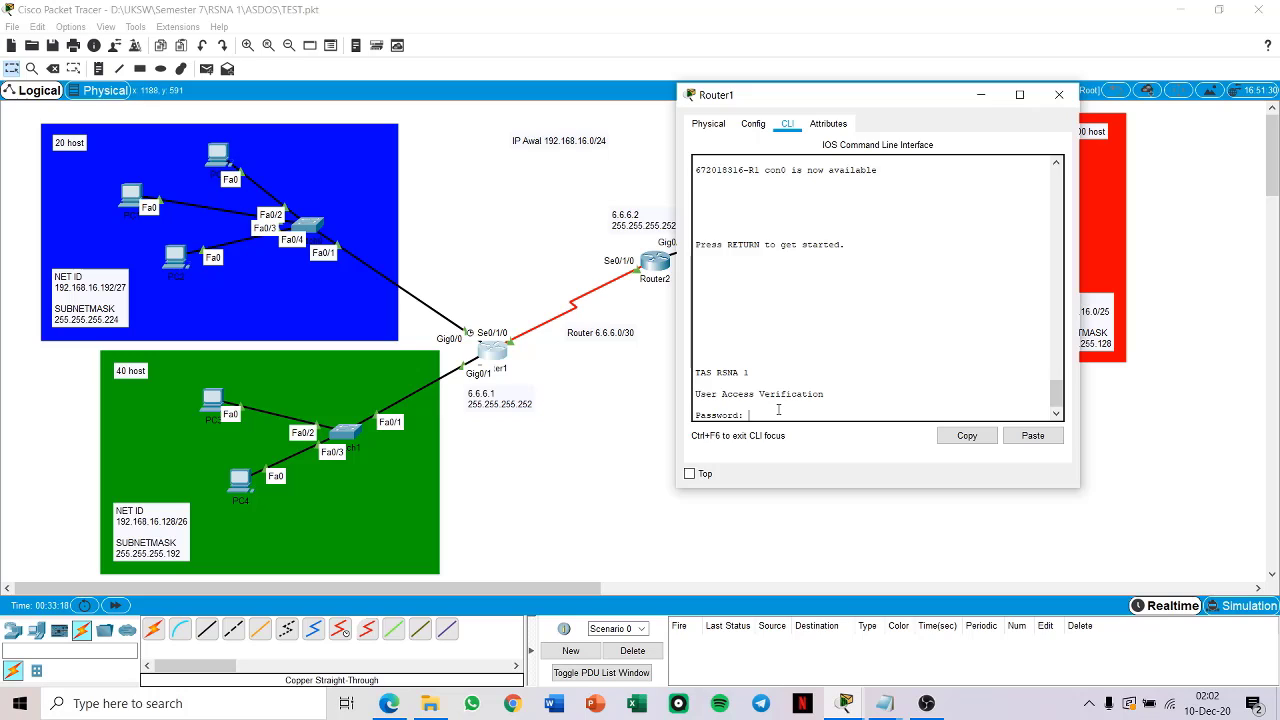
pyautogui.press('Return')
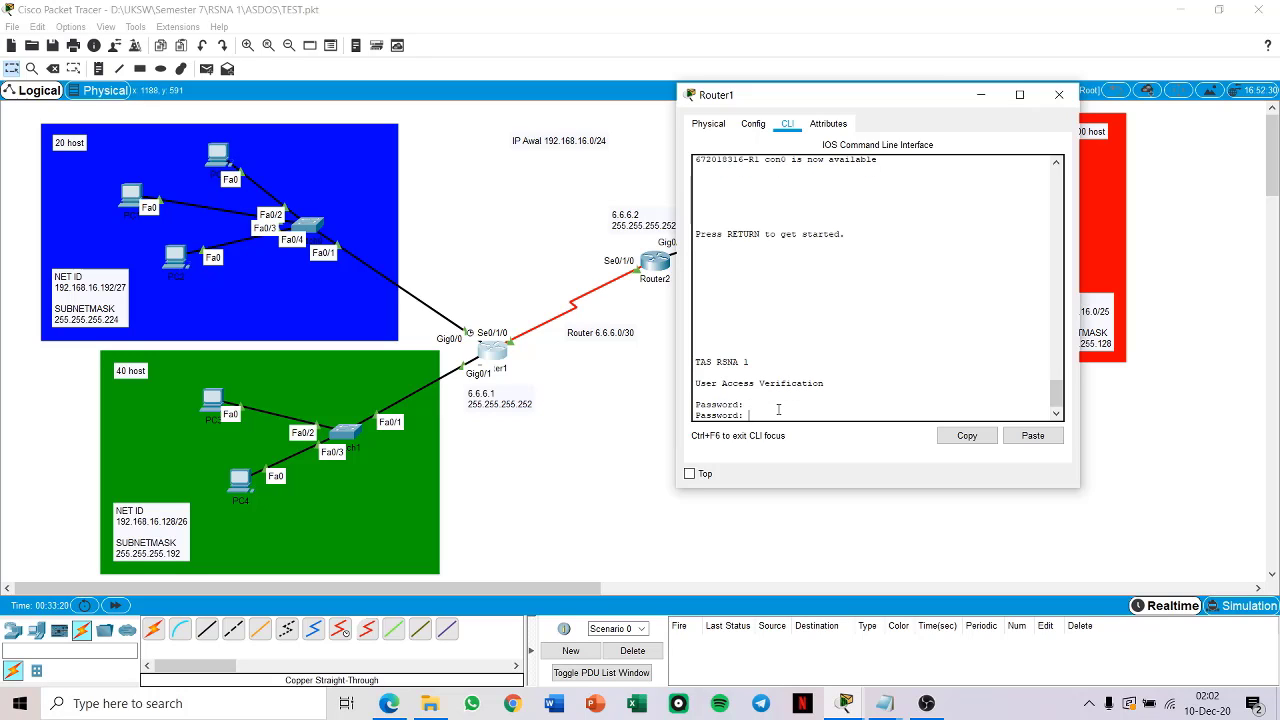
pyautogui.press('Return')
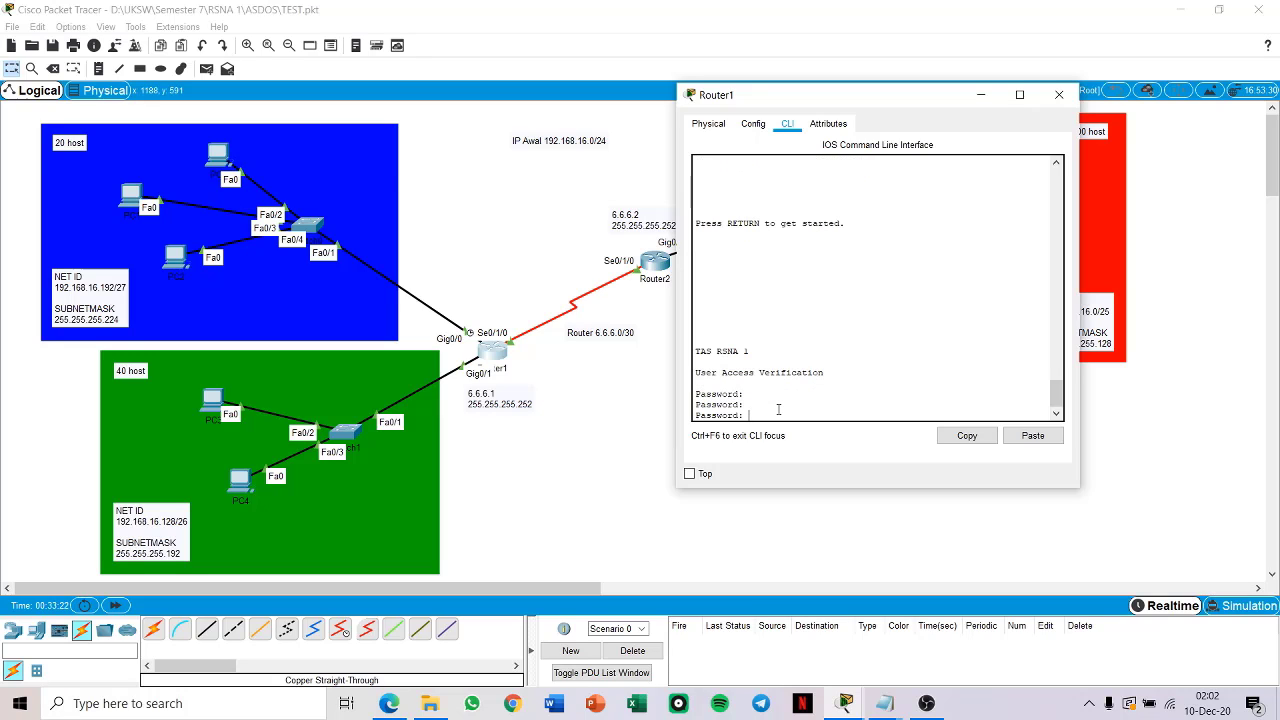
pyautogui.press('Return')
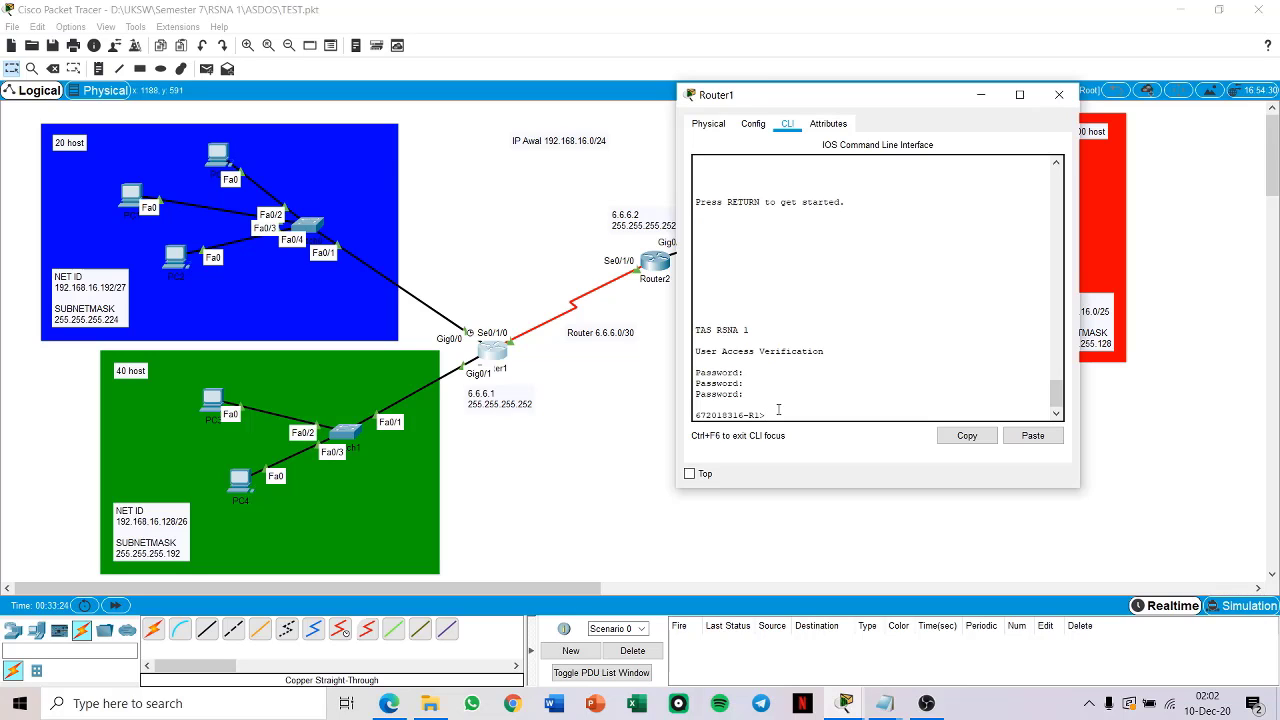
# Step: Enter privileged mode on Router1 with the enable password and switch to global configuration mode
pyautogui.write('en')
pyautogui.press('Return')
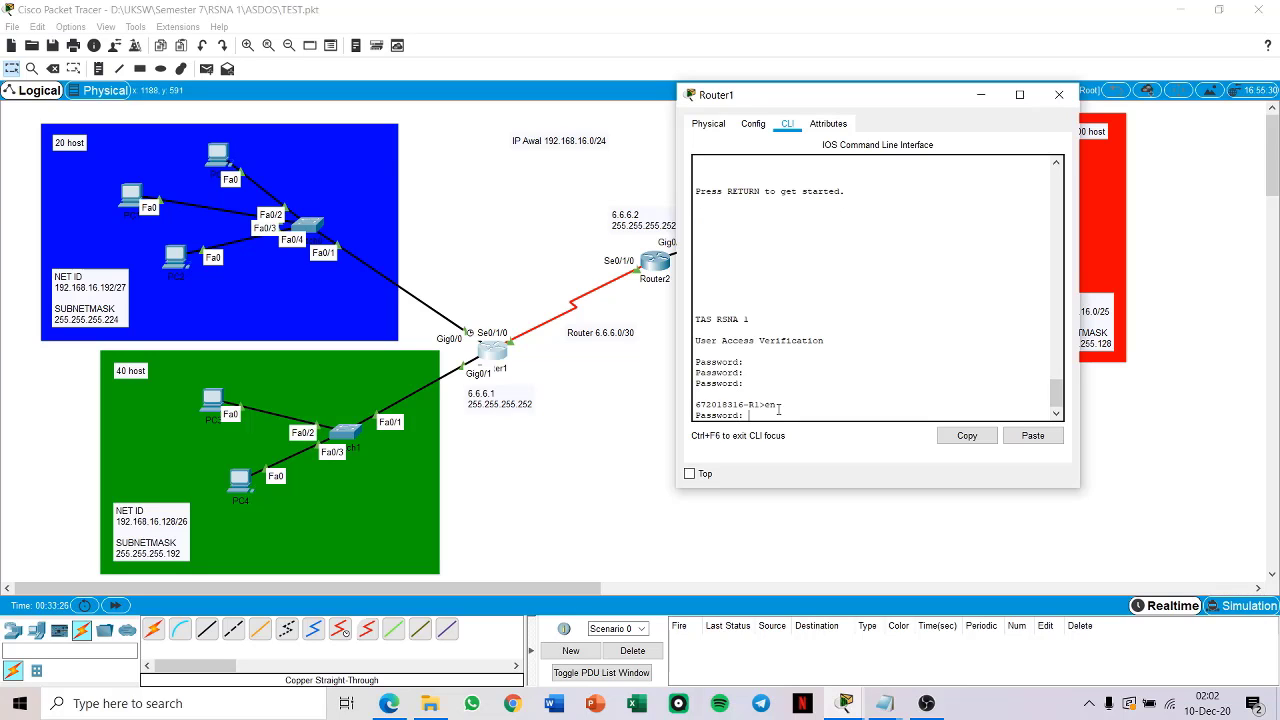
pyautogui.press('Return')
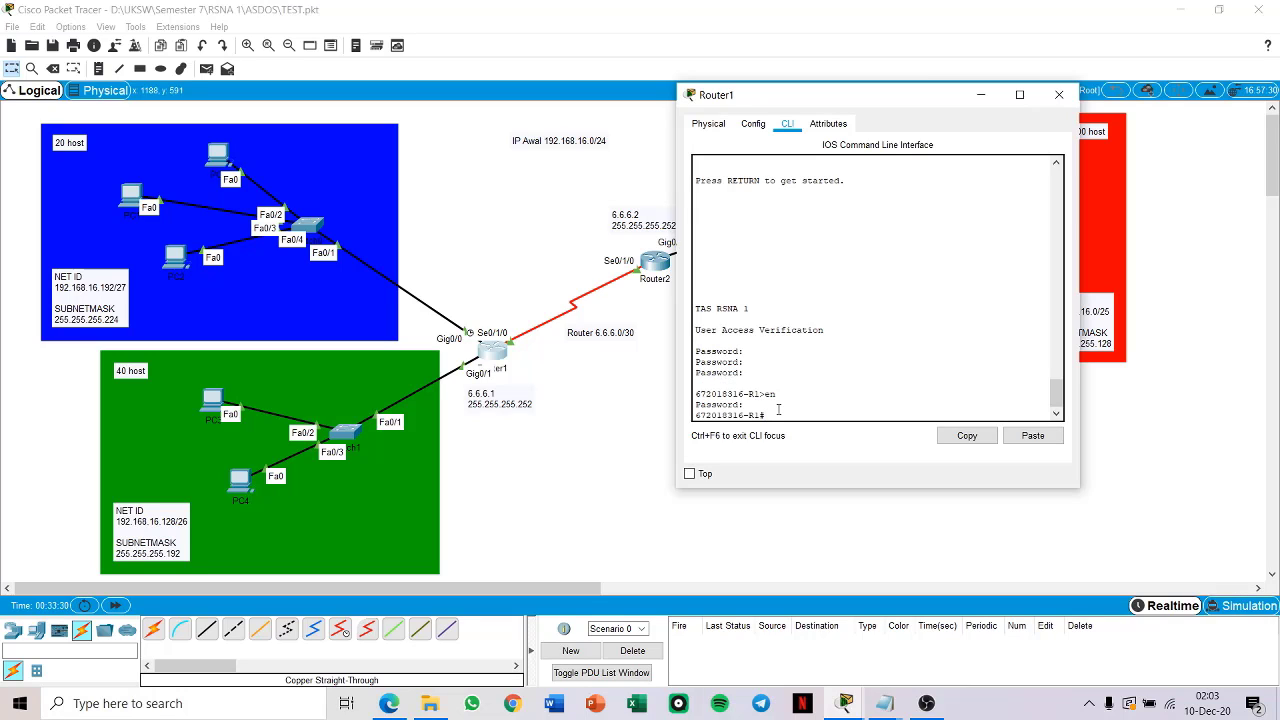
pyautogui.write('conf t')
pyautogui.press('Return')
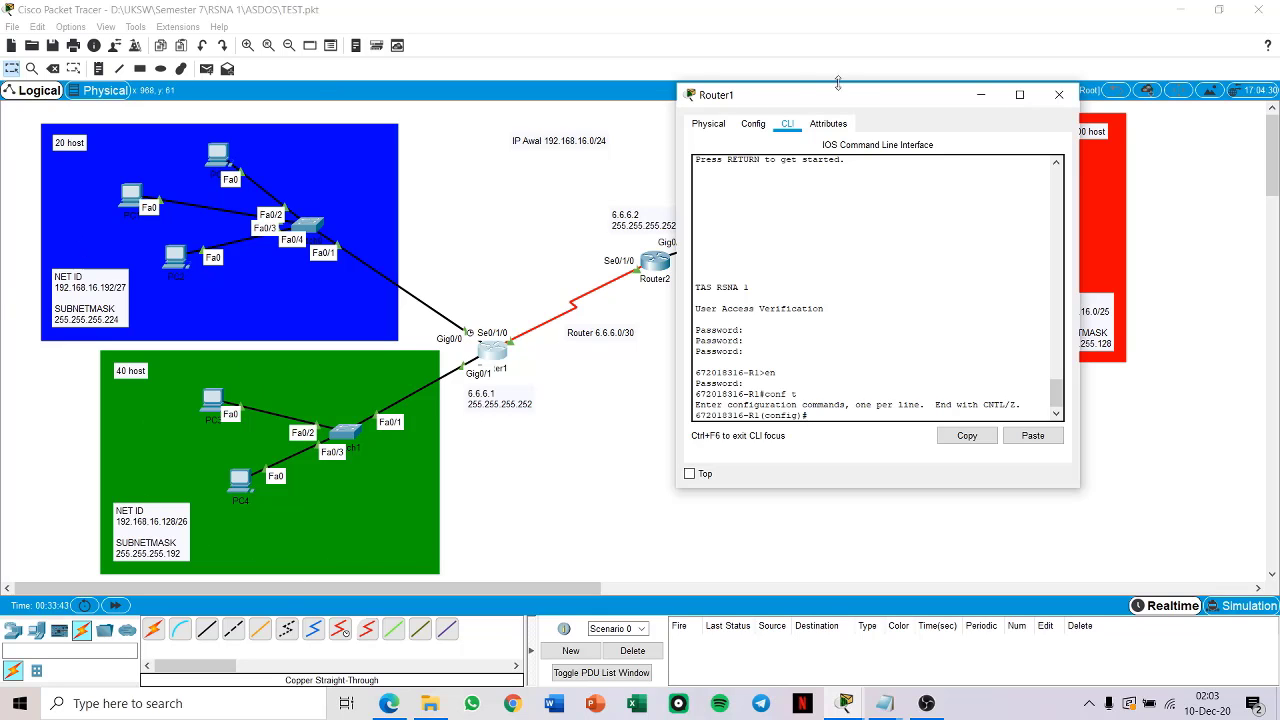
# Step: Display Router1's IP routing table from configuration mode to see which networks it knows
pyautogui.moveTo(875, 99); pyautogui.dragTo(300, 85)
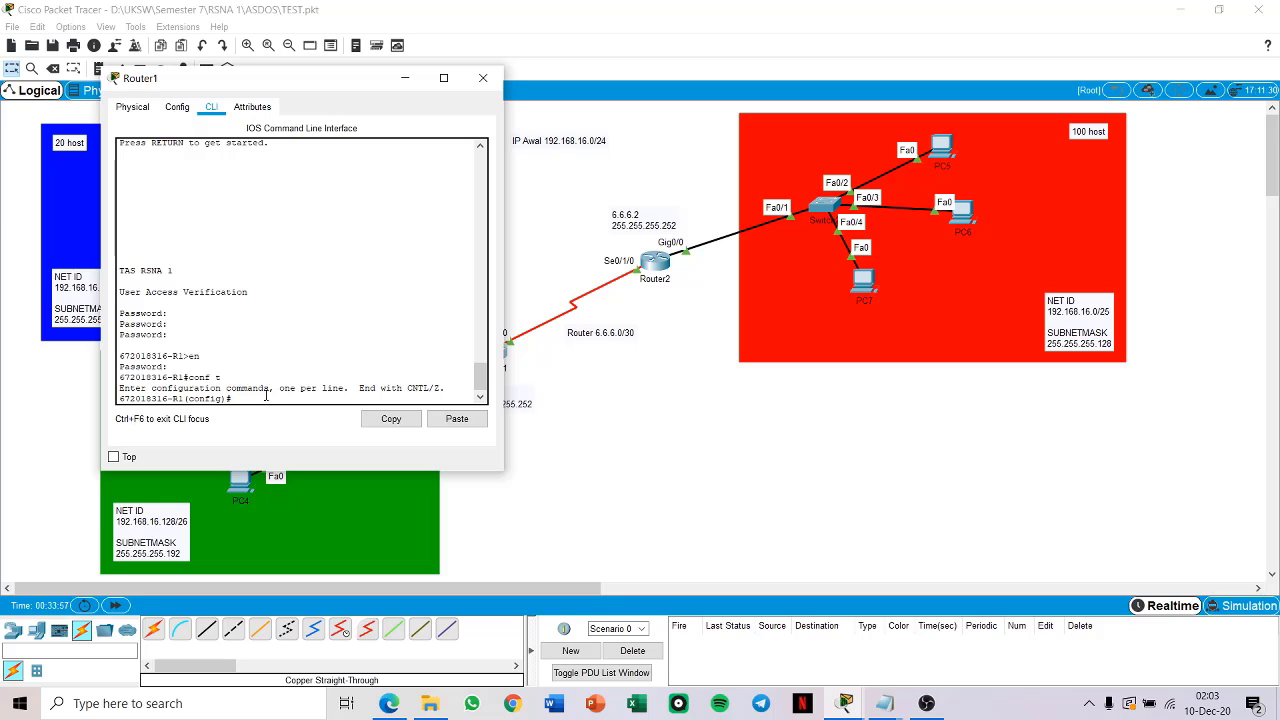
pyautogui.write('dc')
pyautogui.write(' sh')
pyautogui.write(' ip route')
pyautogui.press('Return')
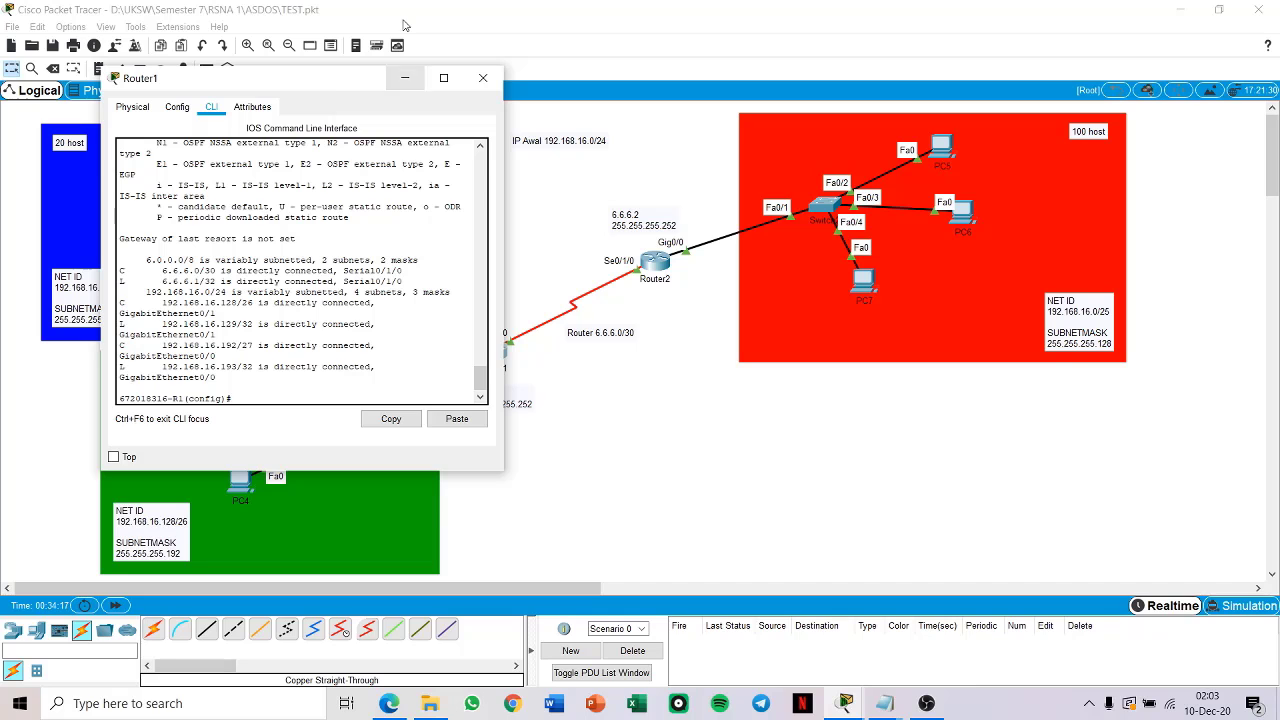
# Step: Add a static route on Router1 to 192.168.16.0 with mask 255.255.255.128 via next hop 6.6.6.2
pyautogui.moveTo(353, 80); pyautogui.dragTo(451, 64)
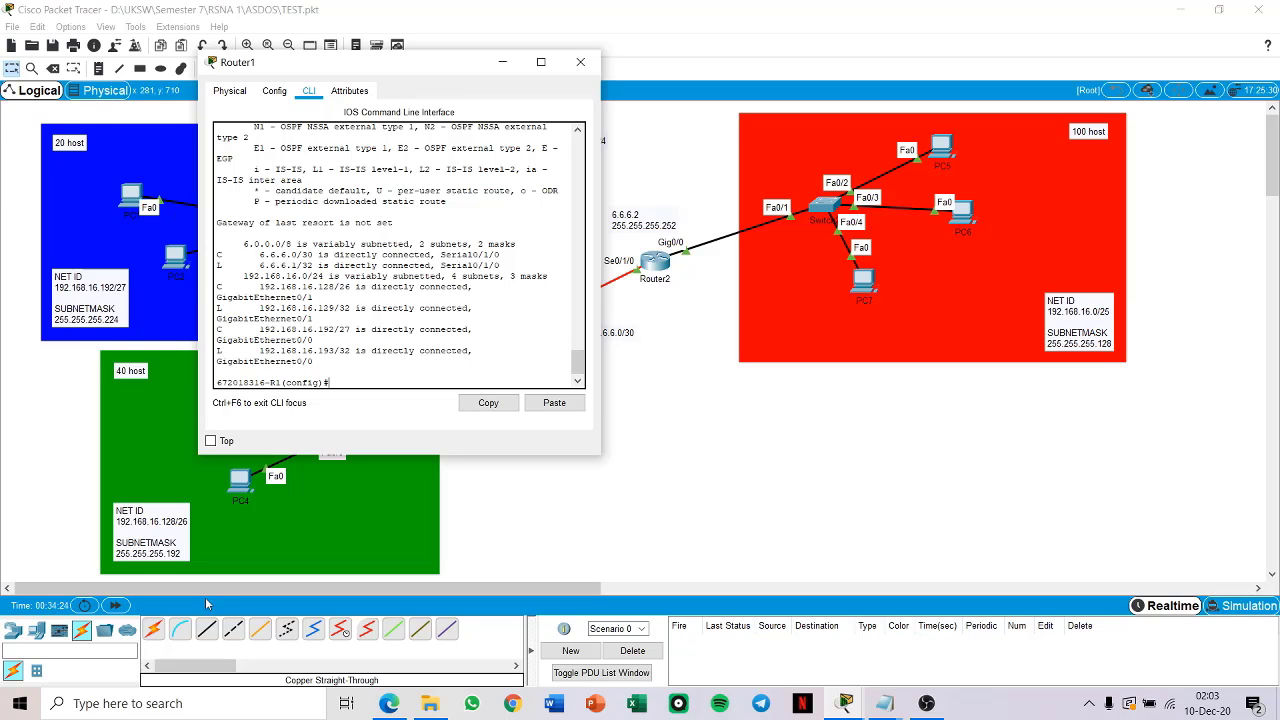
pyautogui.moveTo(434, 74); pyautogui.dragTo(395, 64)
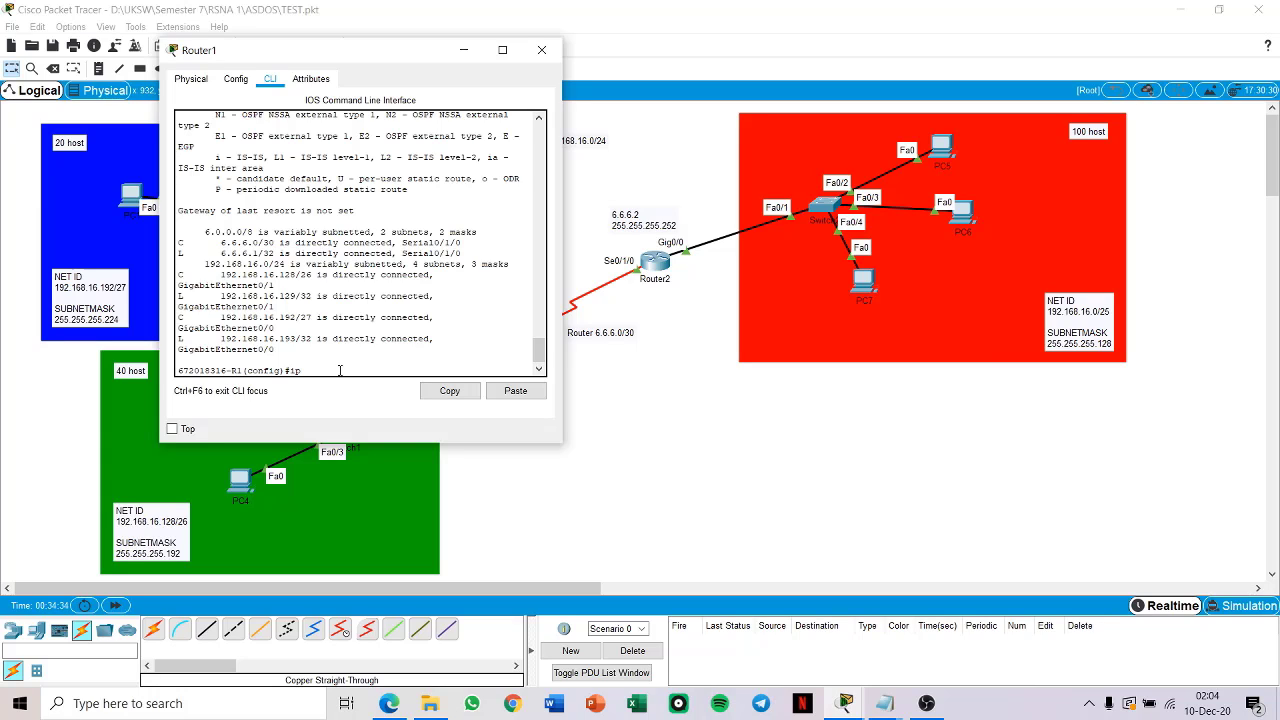
pyautogui.write('route')
pyautogui.write('192.168.16.0 255.255.255.128')
pyautogui.write('6.6.6.2')
pyautogui.press('Return')
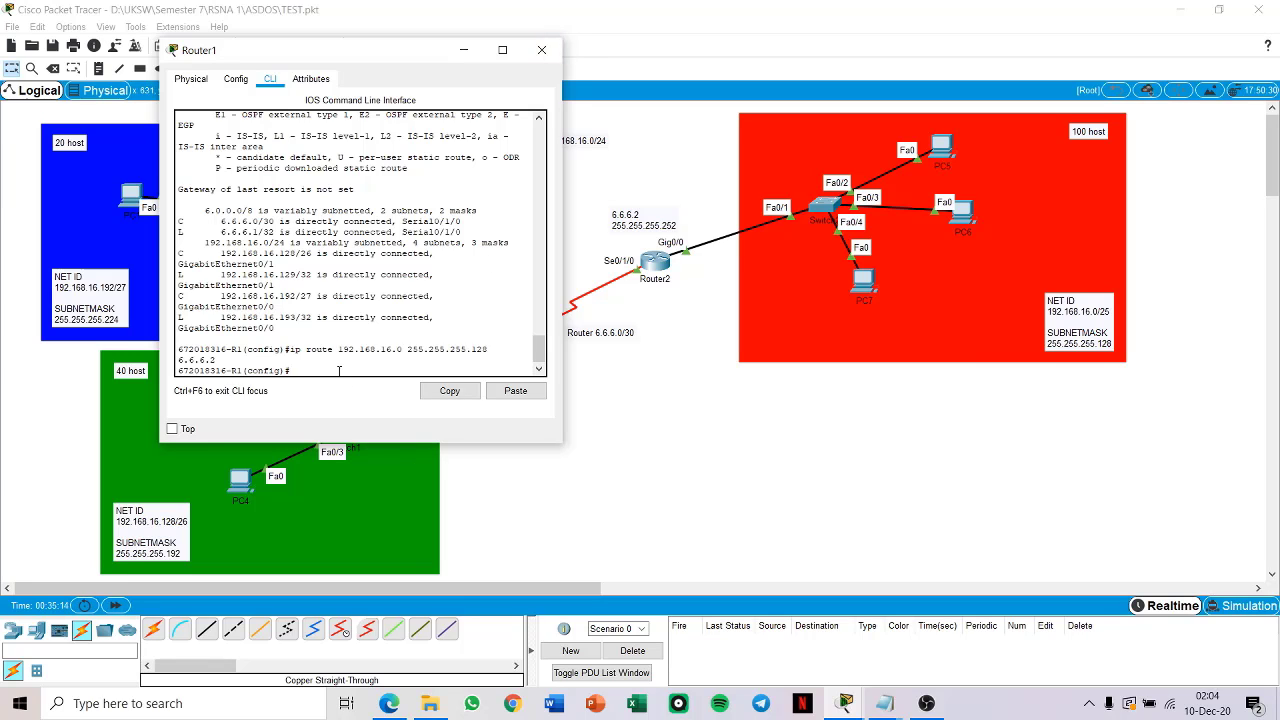
# Step: Check Router1's IP routing table for the new static route and minimize its window
pyautogui.write('o sh ip route')
pyautogui.press('Return')
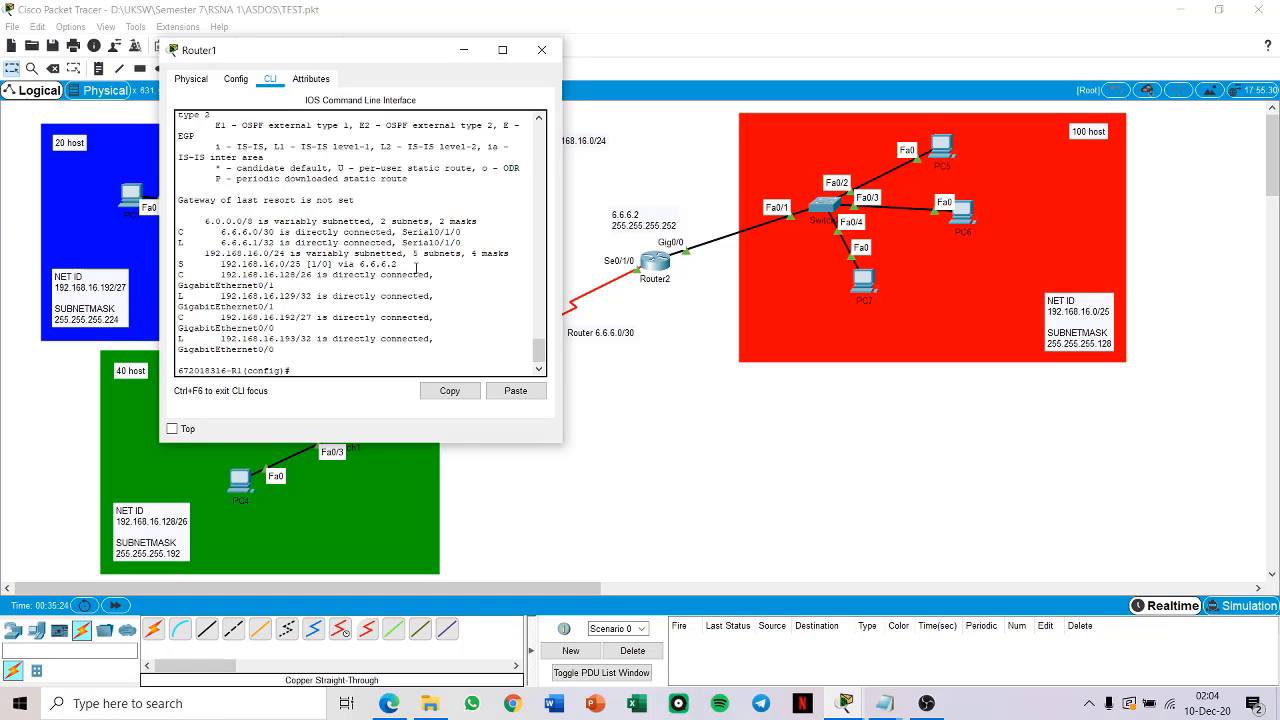
pyautogui.click(464, 51)
# Step: Open Router2's command line and log in with the console password
pyautogui.click(655, 262)
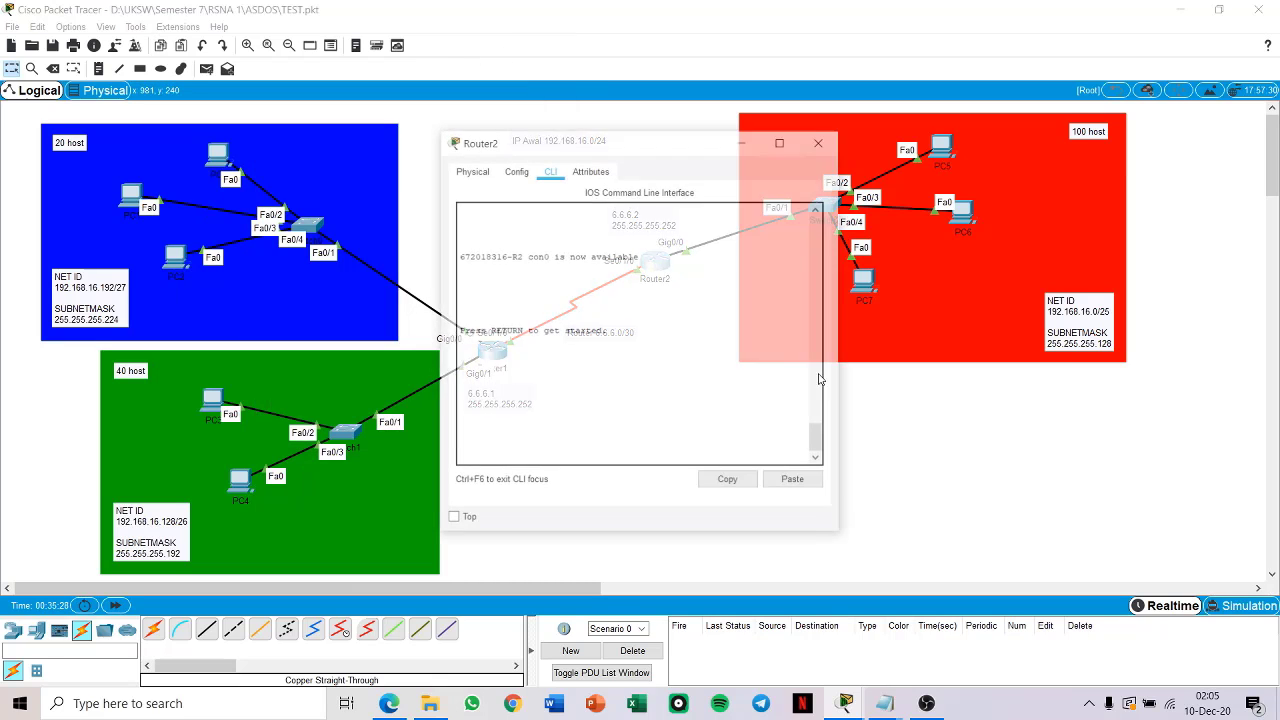
pyautogui.press('Return')
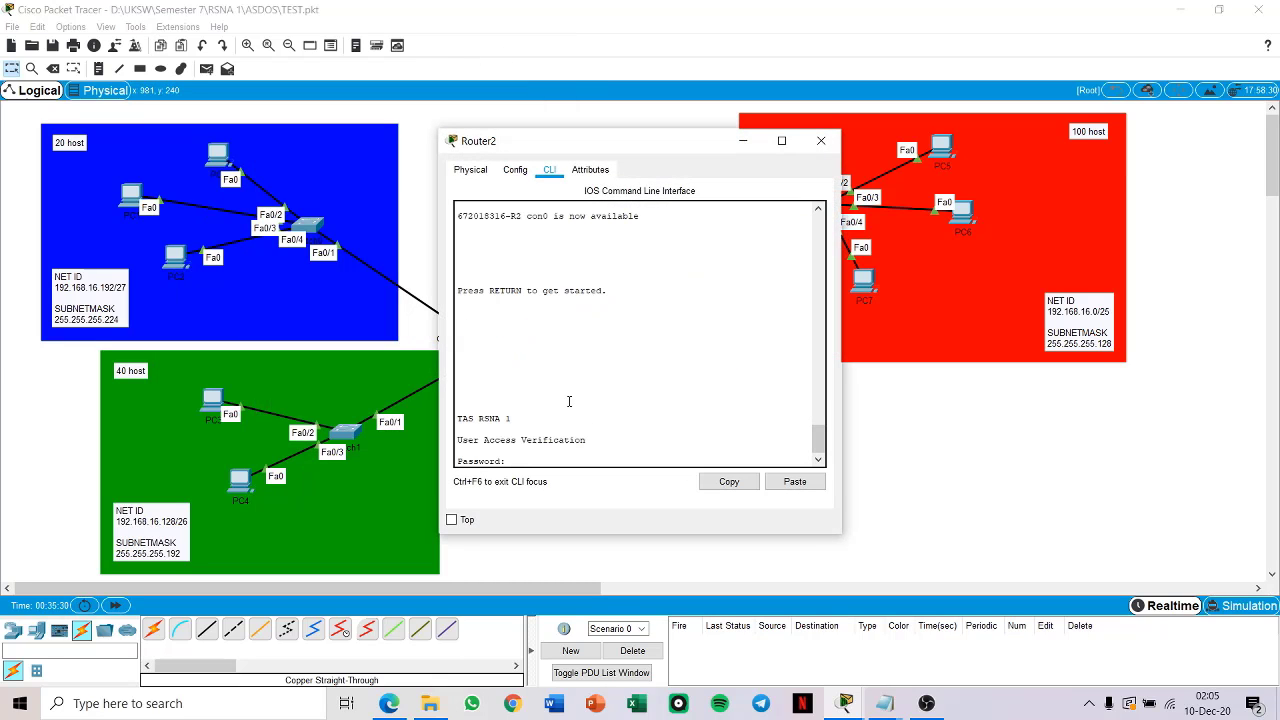
pyautogui.press('Return')
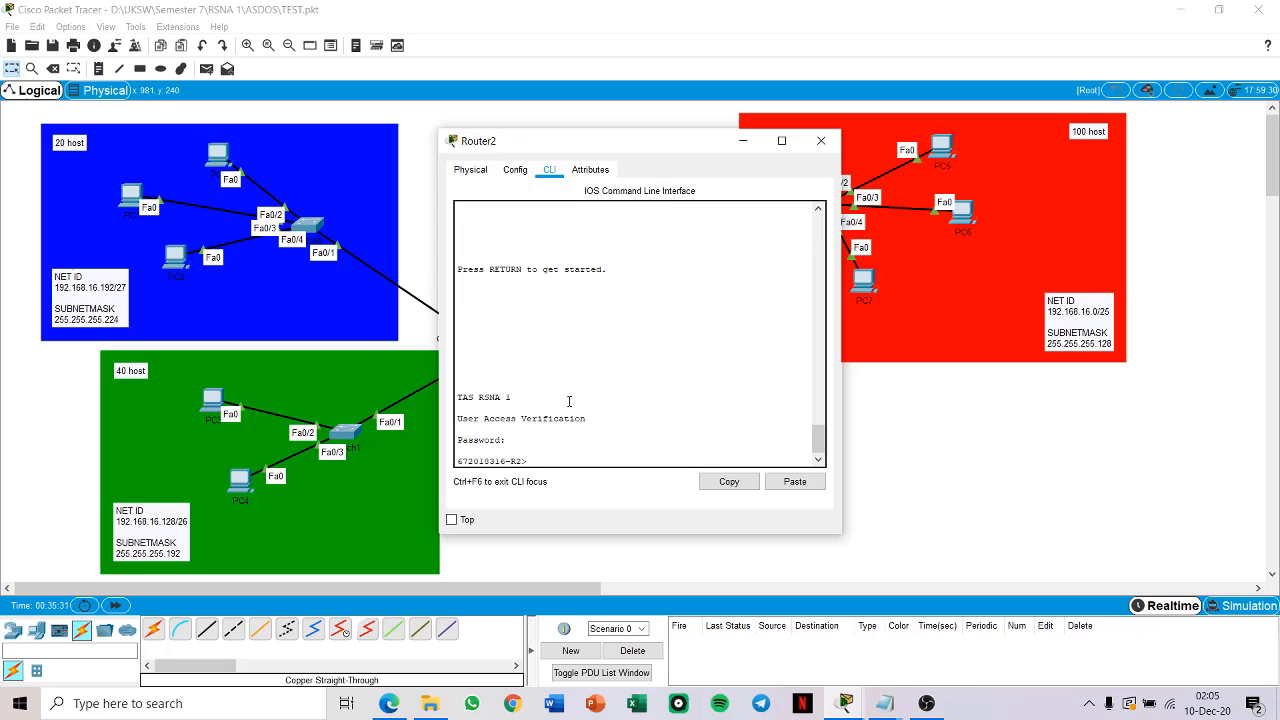
# Step: Enter privileged mode on Router2 with the enable password and switch to global configuration mode
pyautogui.write('en')
pyautogui.press('Return')
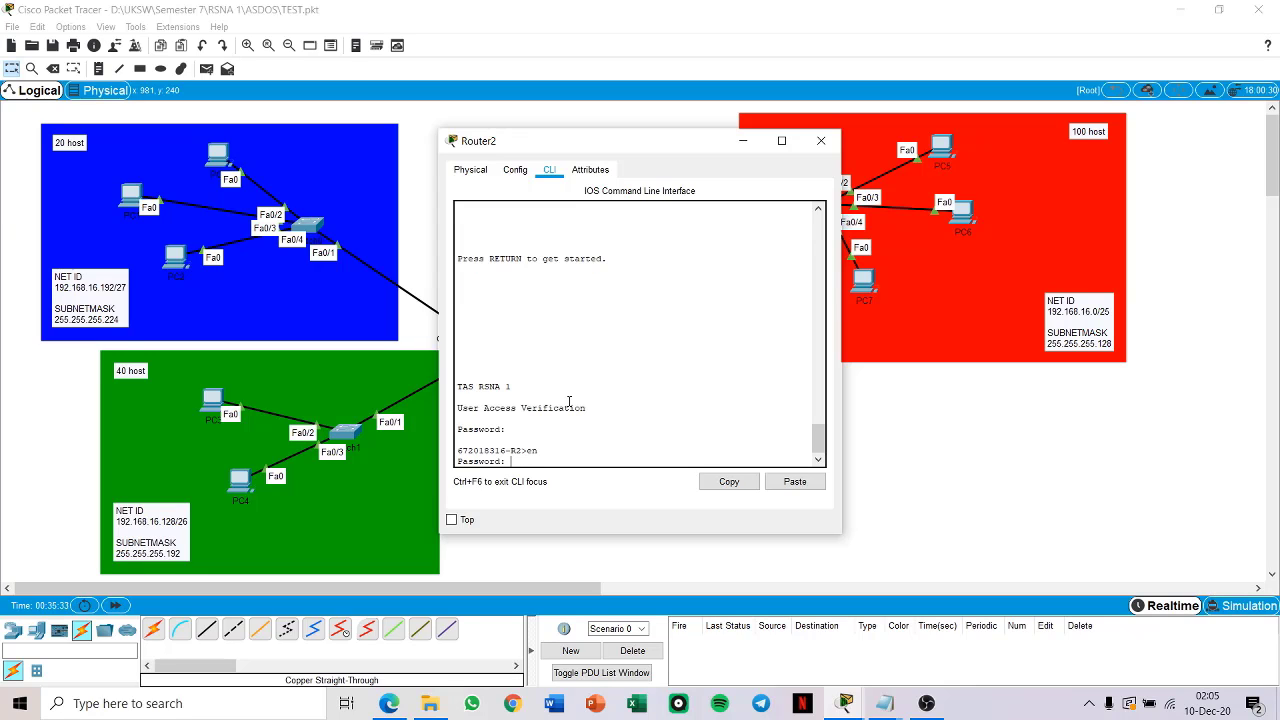
pyautogui.press('Return')
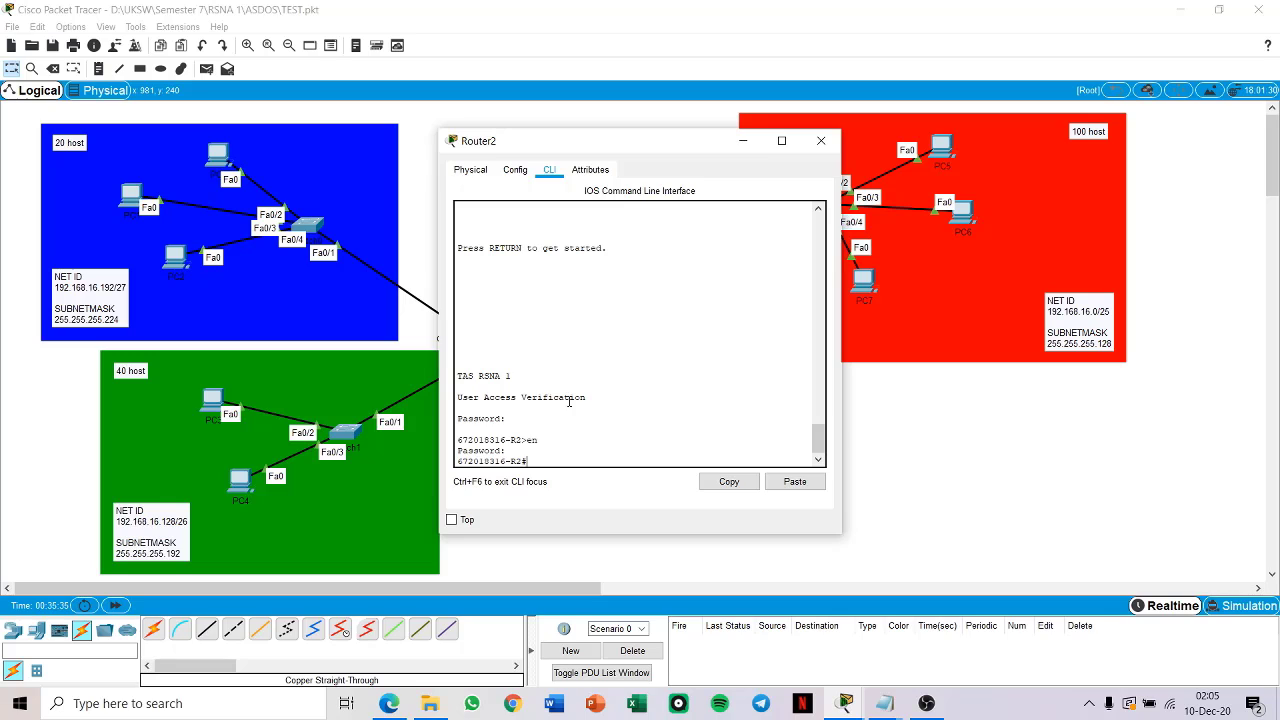
pyautogui.write('conf t')
pyautogui.press('Return')
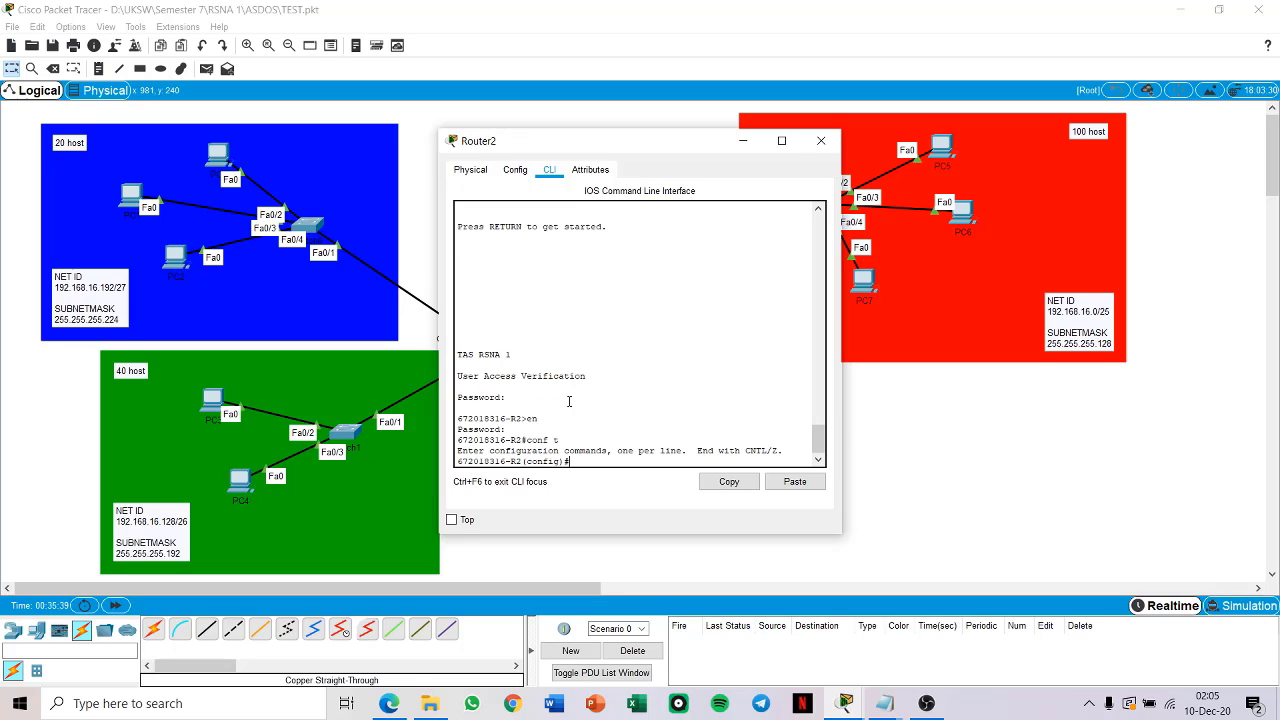
# Step: Add a static route on Router2 to the blue network 192.168.16.192 with mask 255.255.255.224 via next hop 6.6.6.1
pyautogui.moveTo(588, 148); pyautogui.dragTo(655, 142)
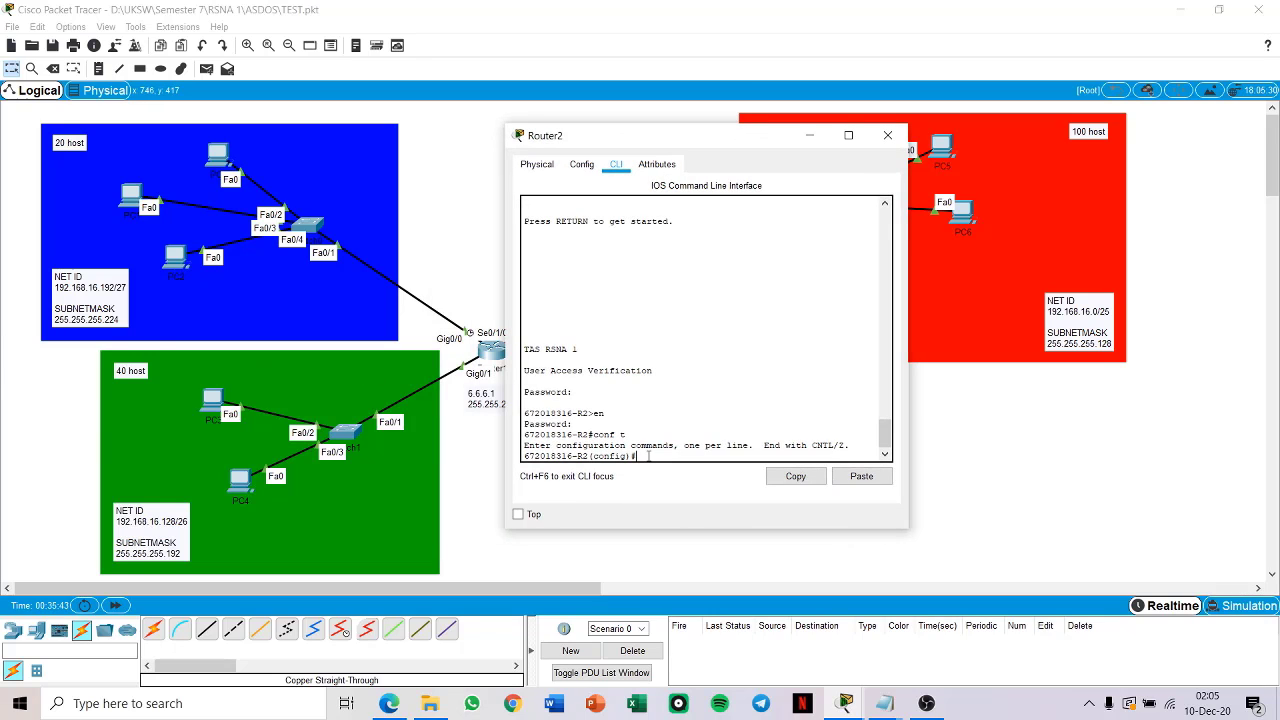
pyautogui.write('ip route 192.168.16.192 ')
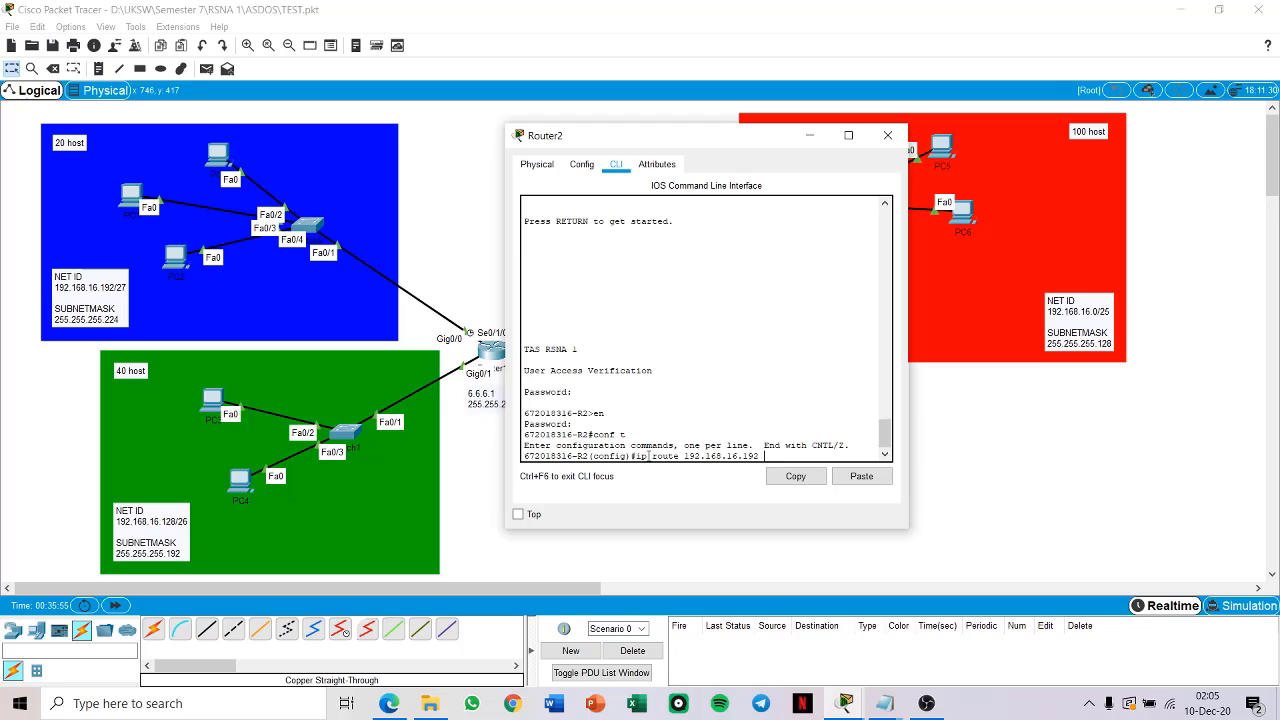
pyautogui.write('255.255.255.224 6.6')
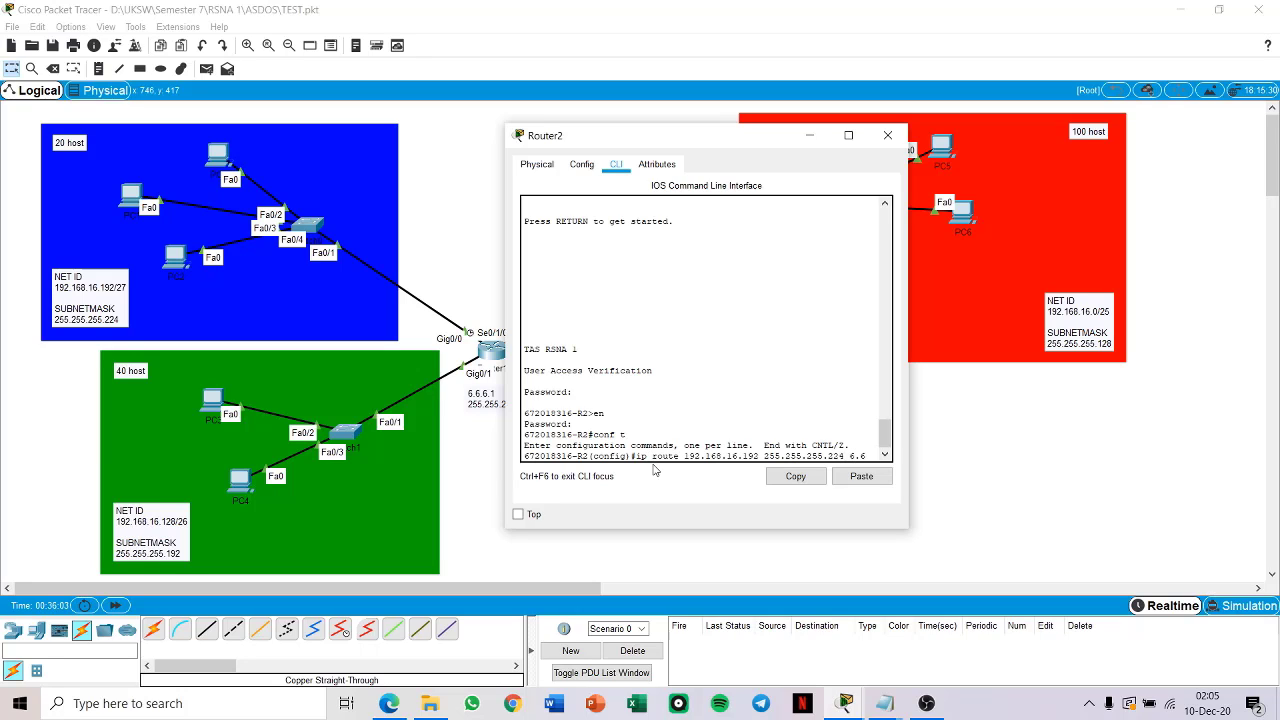
pyautogui.write('.6.1')
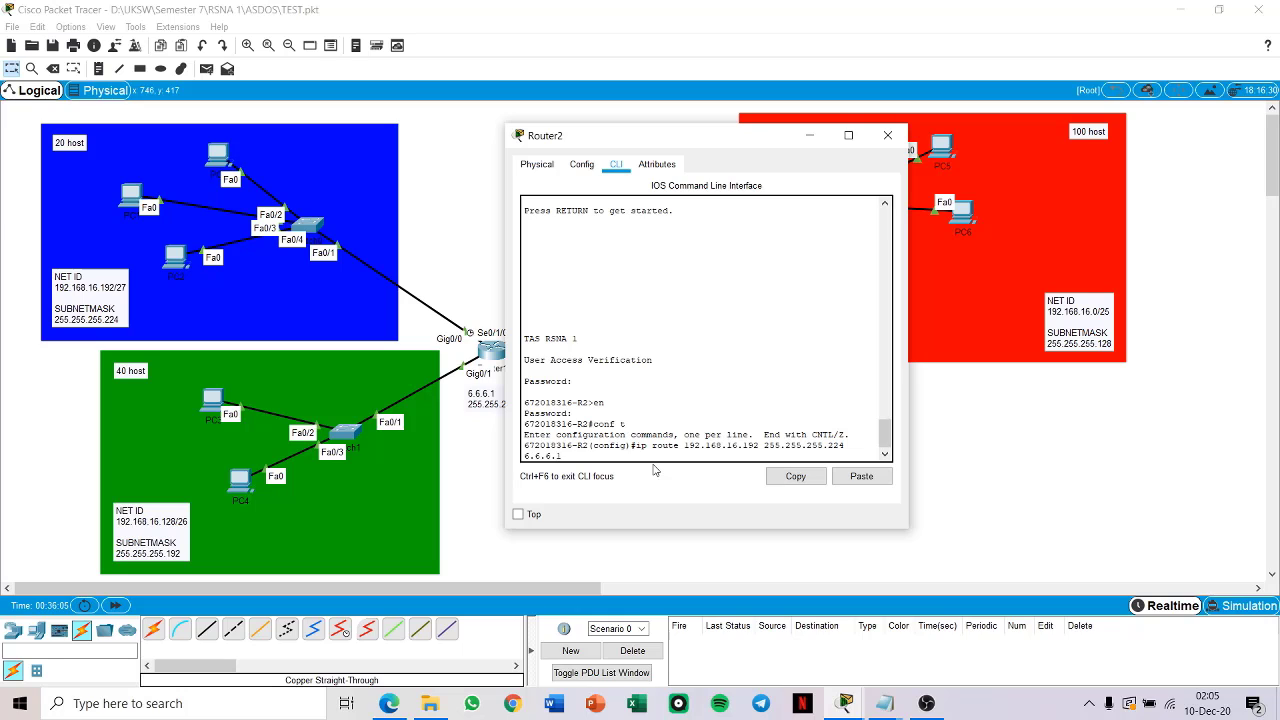
pyautogui.moveTo(735, 129); pyautogui.dragTo(845, 121)
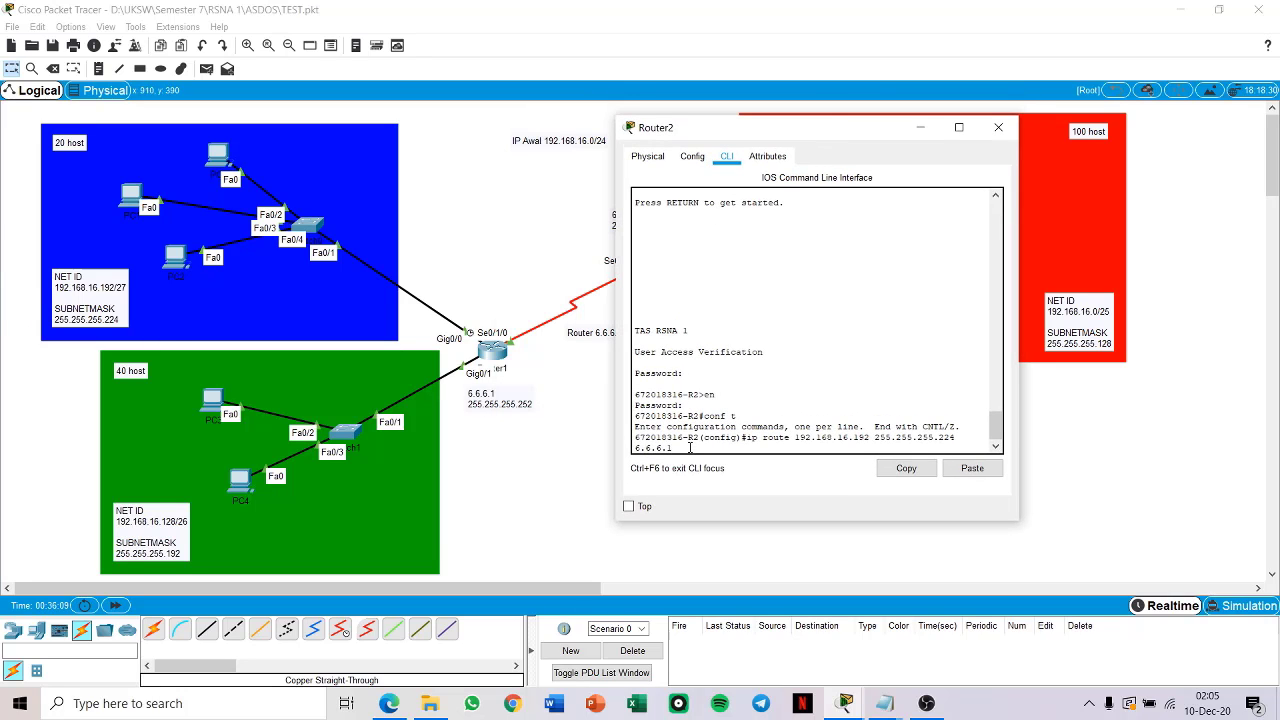
pyautogui.press('Return')
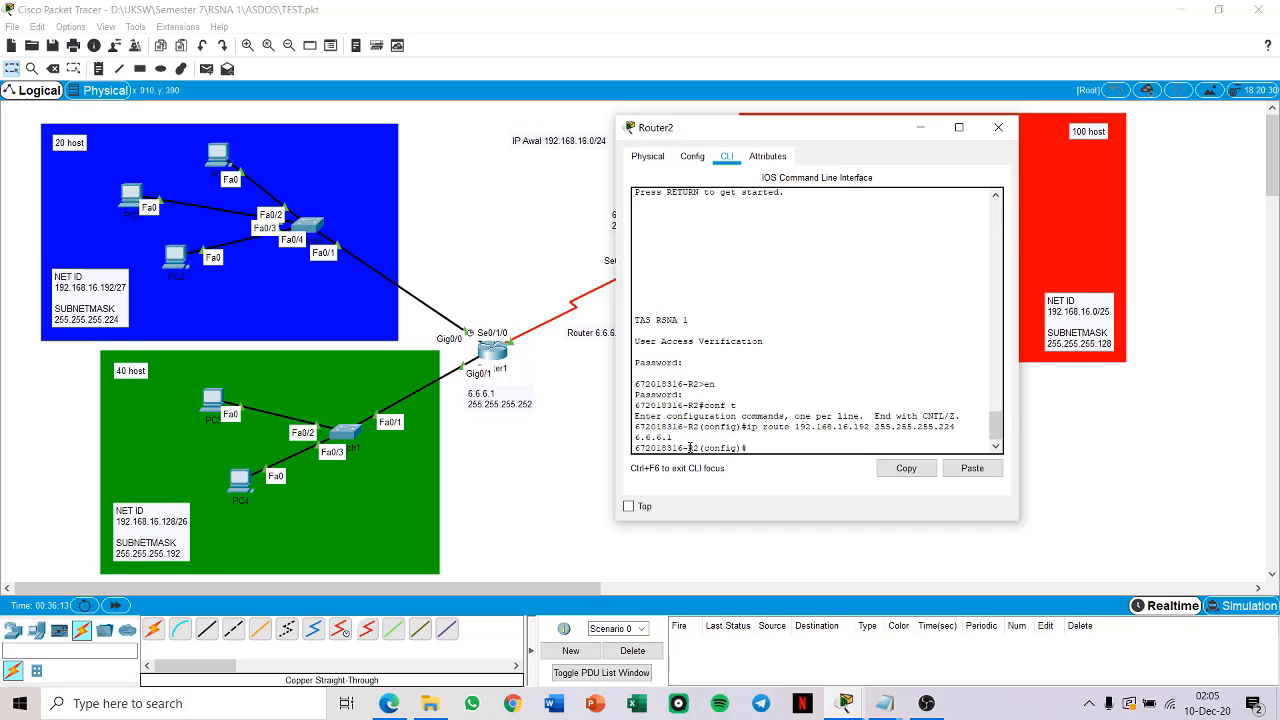
# Step: Add a static route on Router2 to 192.168.16.128 with mask 255.255.255.192 via 6.6.6.1, then exit configuration mode and close the router's window
pyautogui.write('ip route 192.168.16.128')
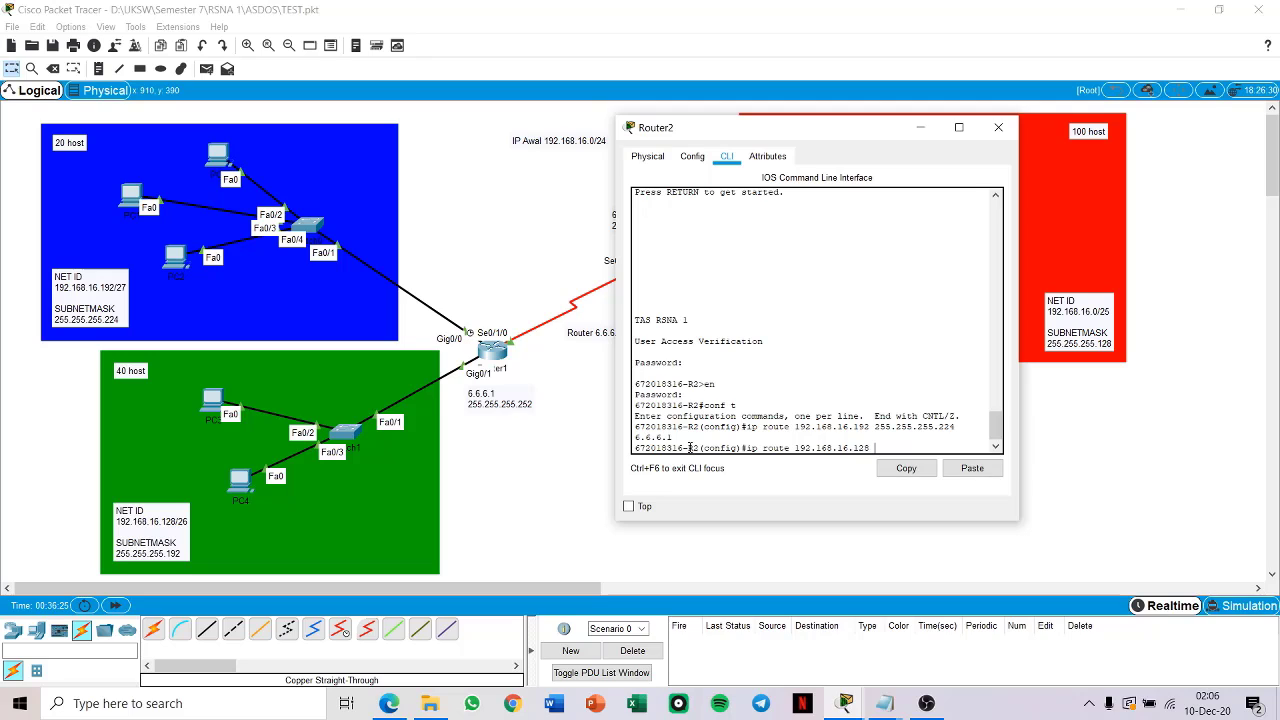
pyautogui.write('255.255.255.192 6.6.6')
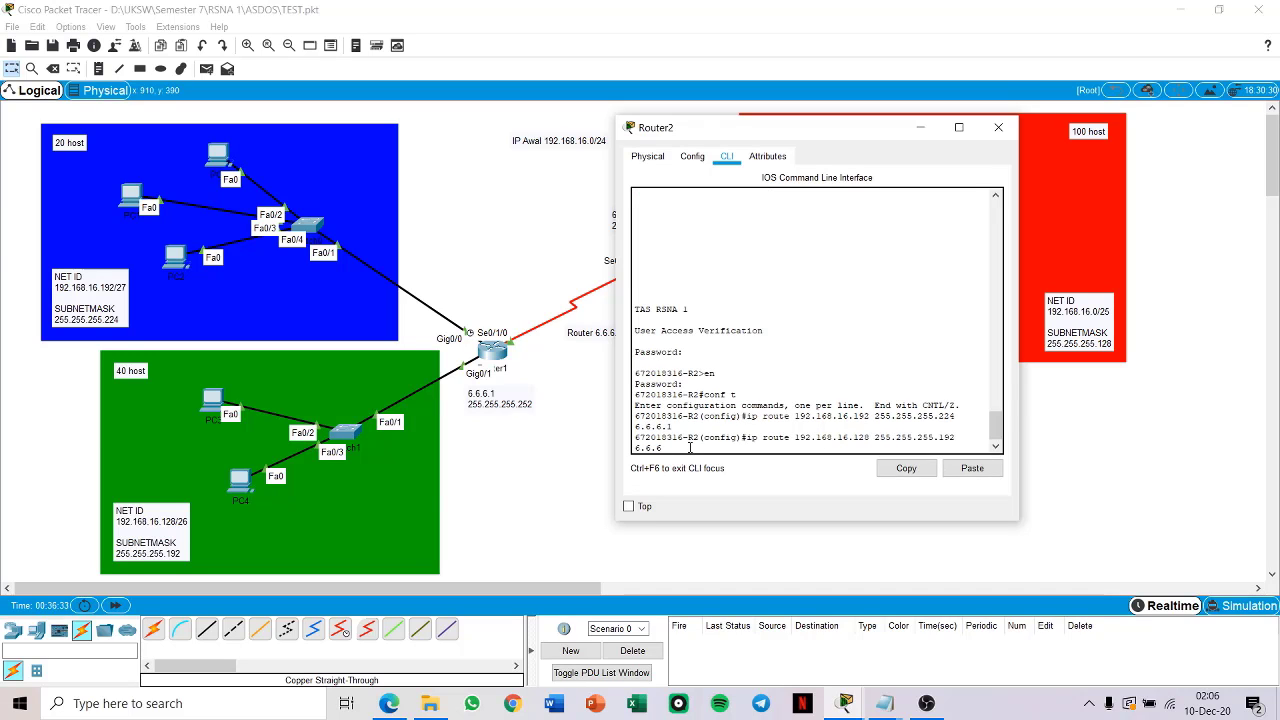
pyautogui.write('.')
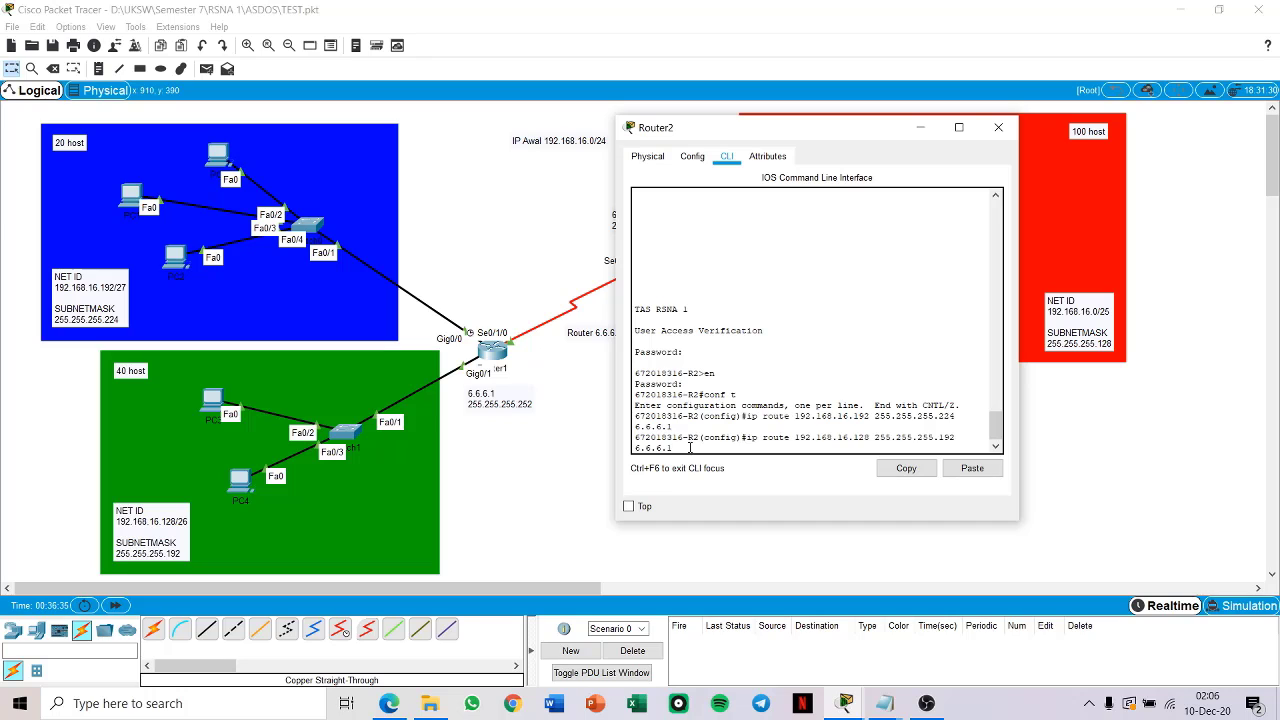
pyautogui.write('1')
pyautogui.press('Return')
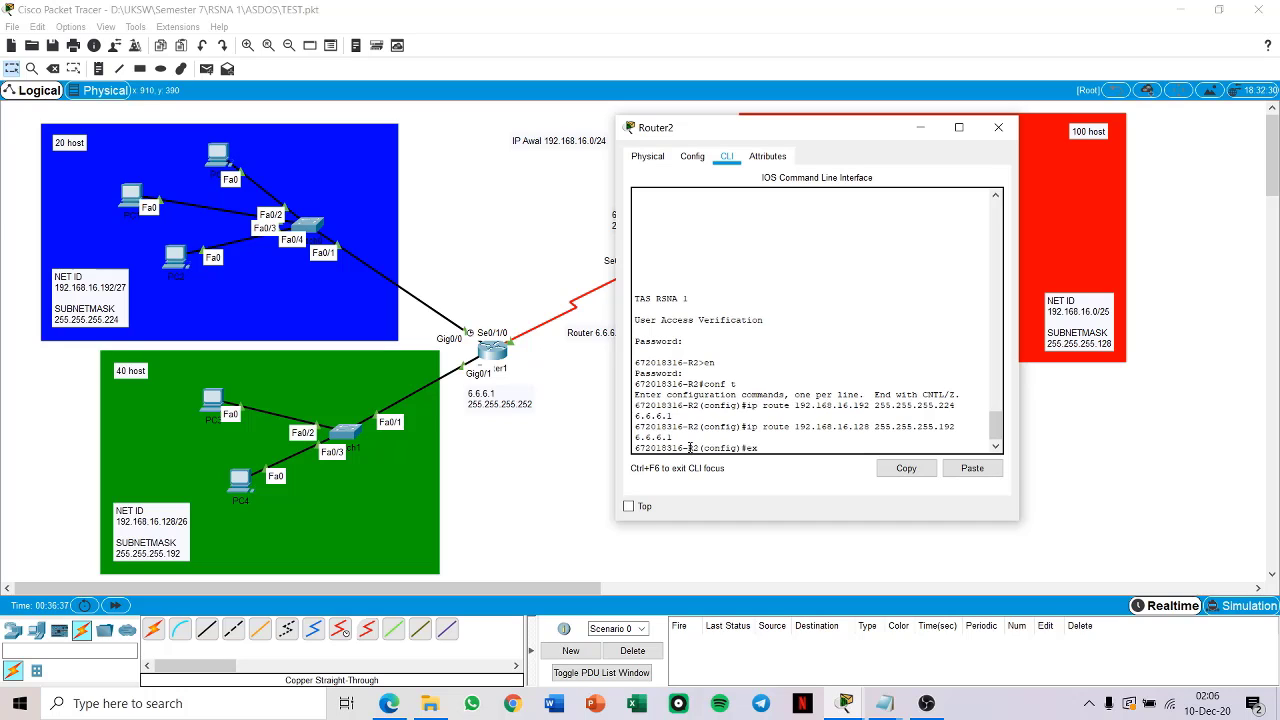
pyautogui.write('exit')
pyautogui.press('Return')
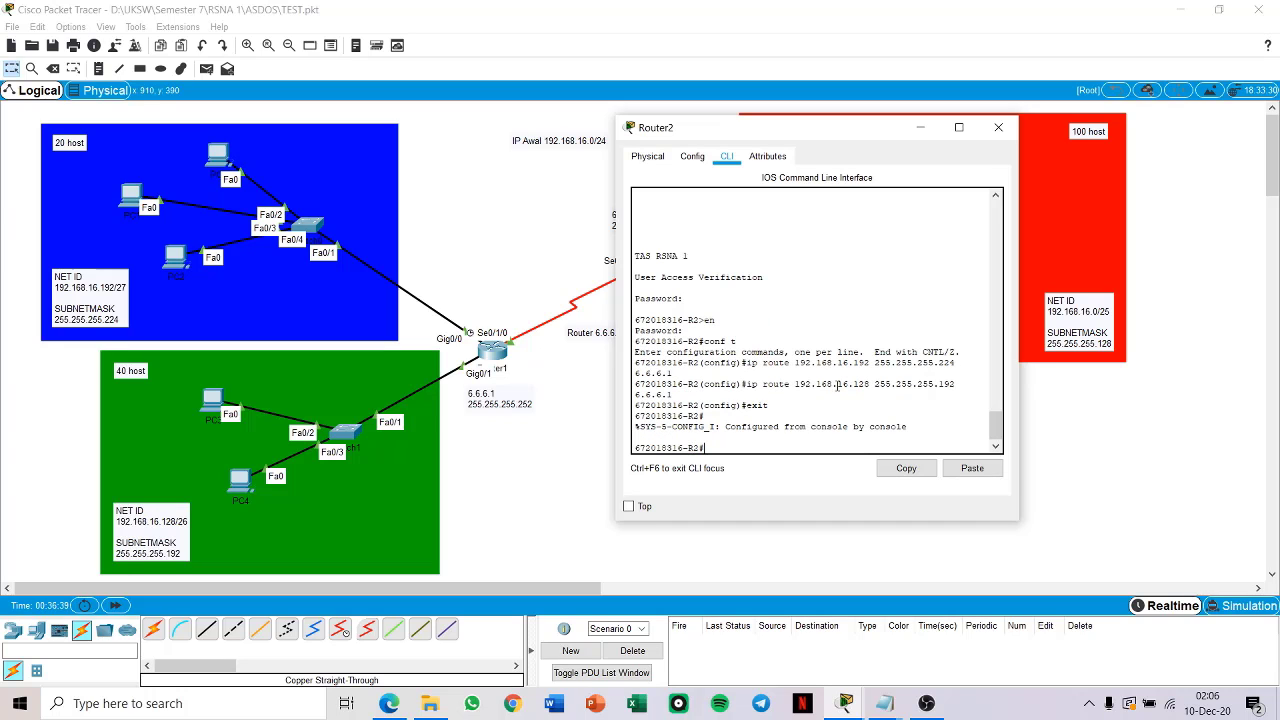
pyautogui.click(998, 127)
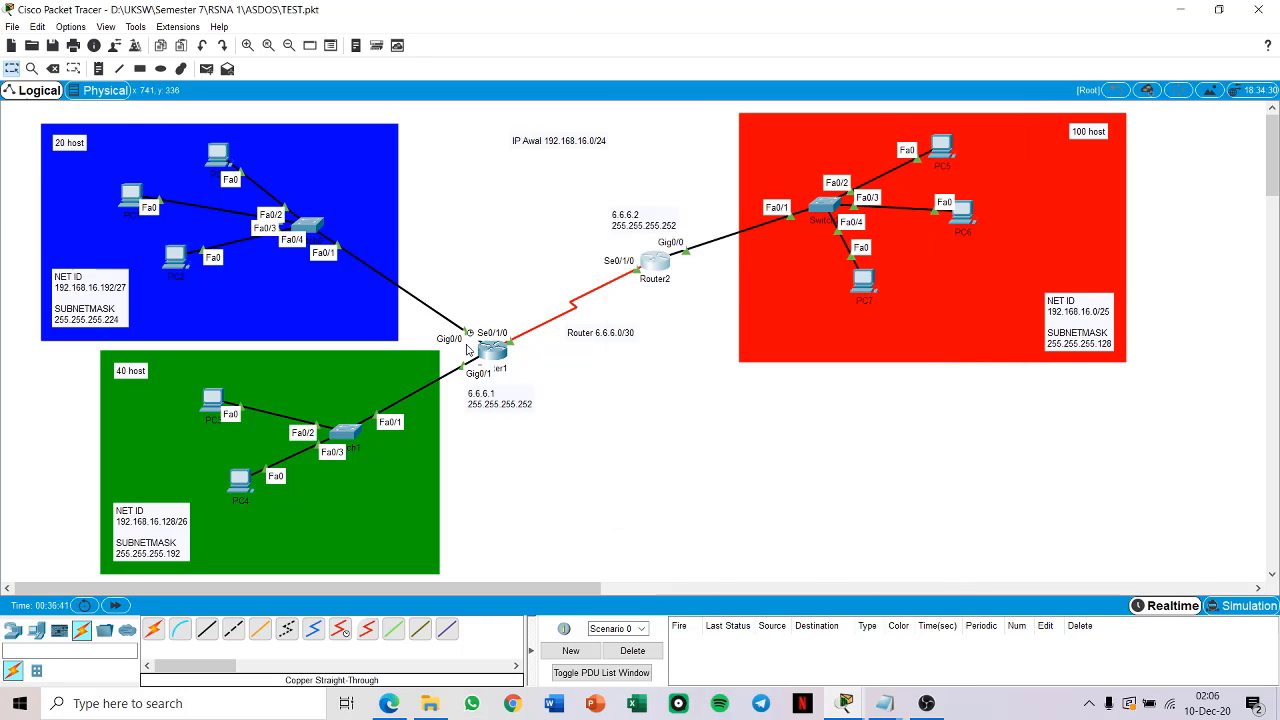
# Step: Test connectivity from PC0 to PC7 in the red network and to PC3 in the green network with simple PDUs
pyautogui.click(207, 68)
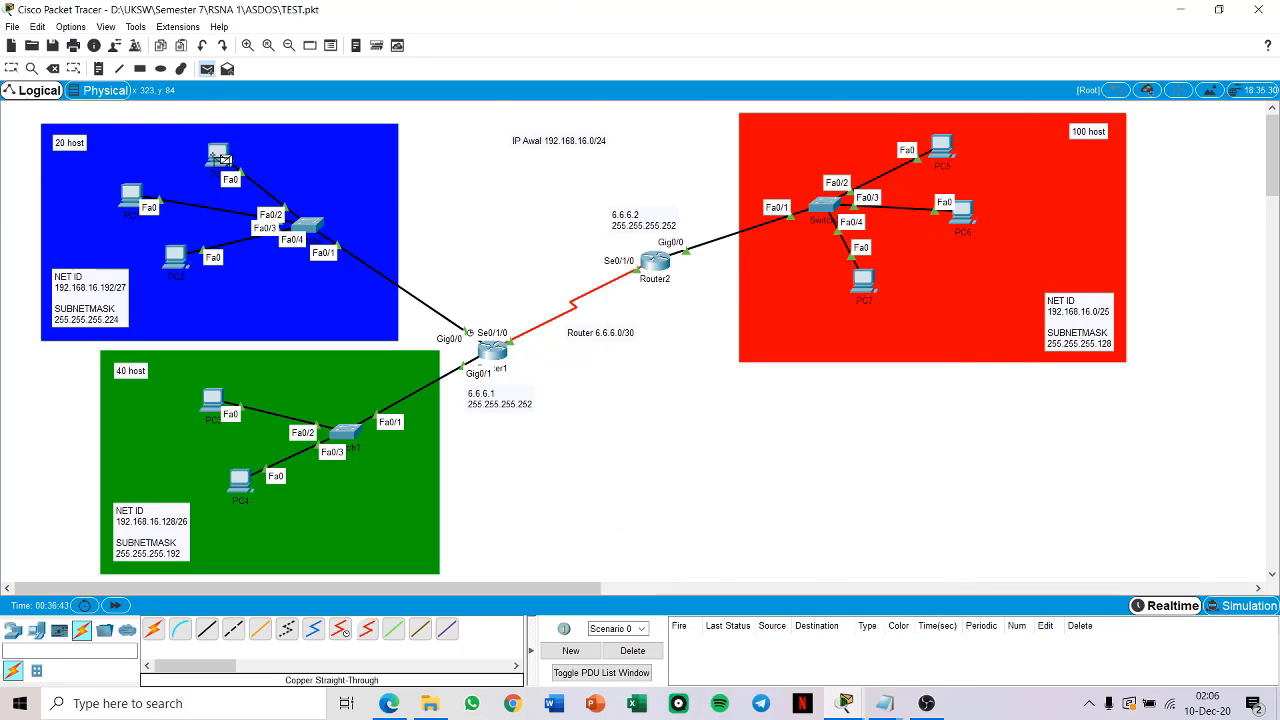
pyautogui.click(220, 158)
pyautogui.click(866, 285)
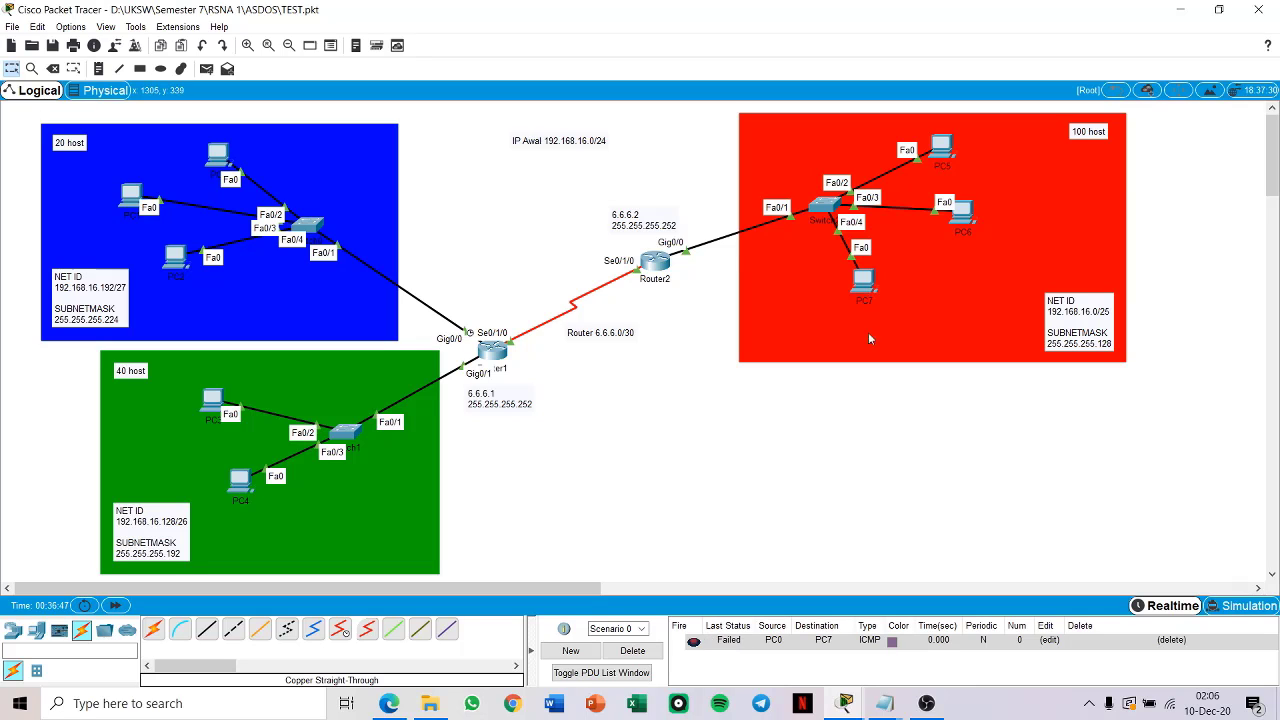
pyautogui.click(204, 72)
pyautogui.click(214, 157)
pyautogui.click(216, 400)
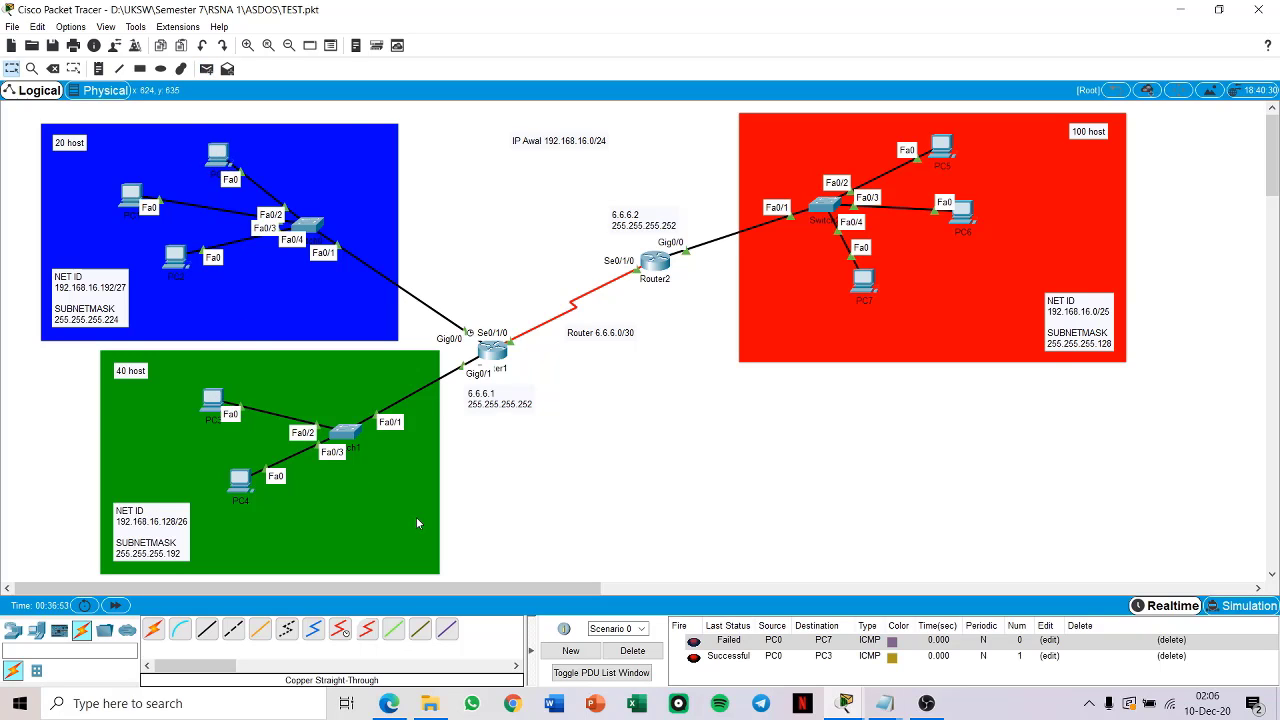
# Step: Repeat the simple PDU test from PC0 to PC7 in the red network
pyautogui.click(206, 68)
pyautogui.click(221, 155)
pyautogui.click(866, 283)
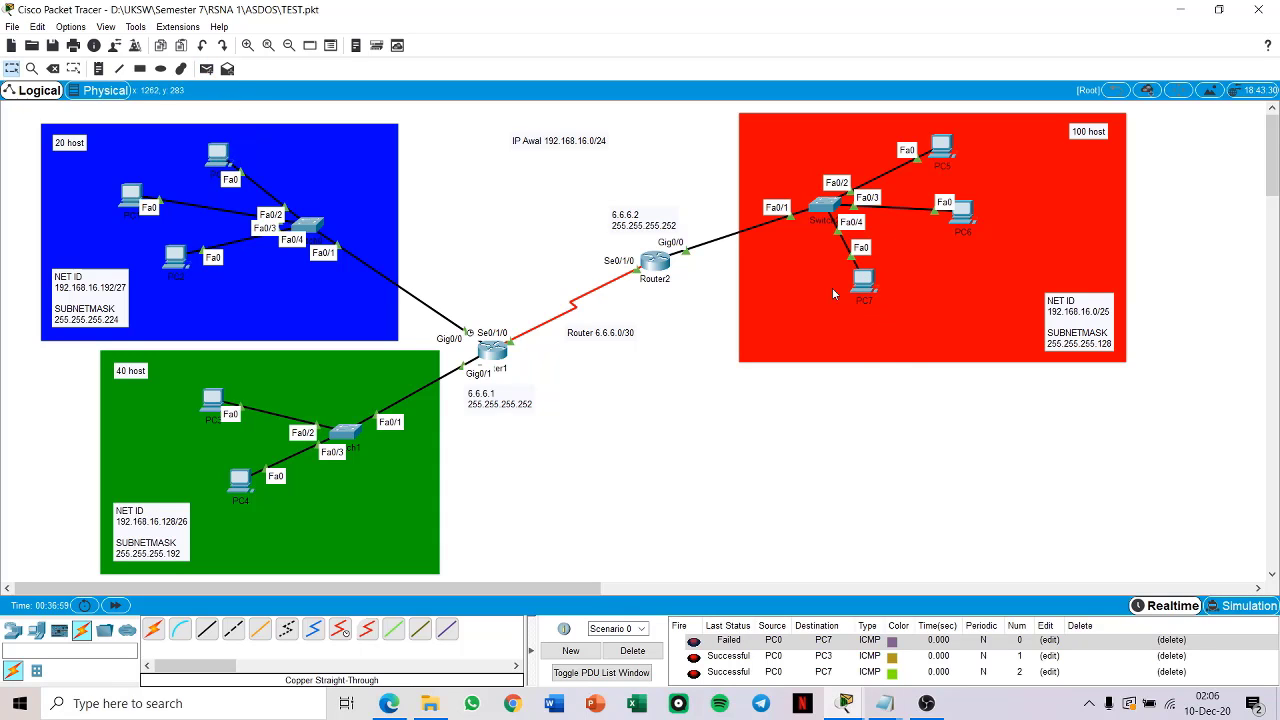
# Step: Test connectivity from PC0 to PC5 with a simple PDU and delete all PDUs in Scenario 0
pyautogui.click(207, 69)
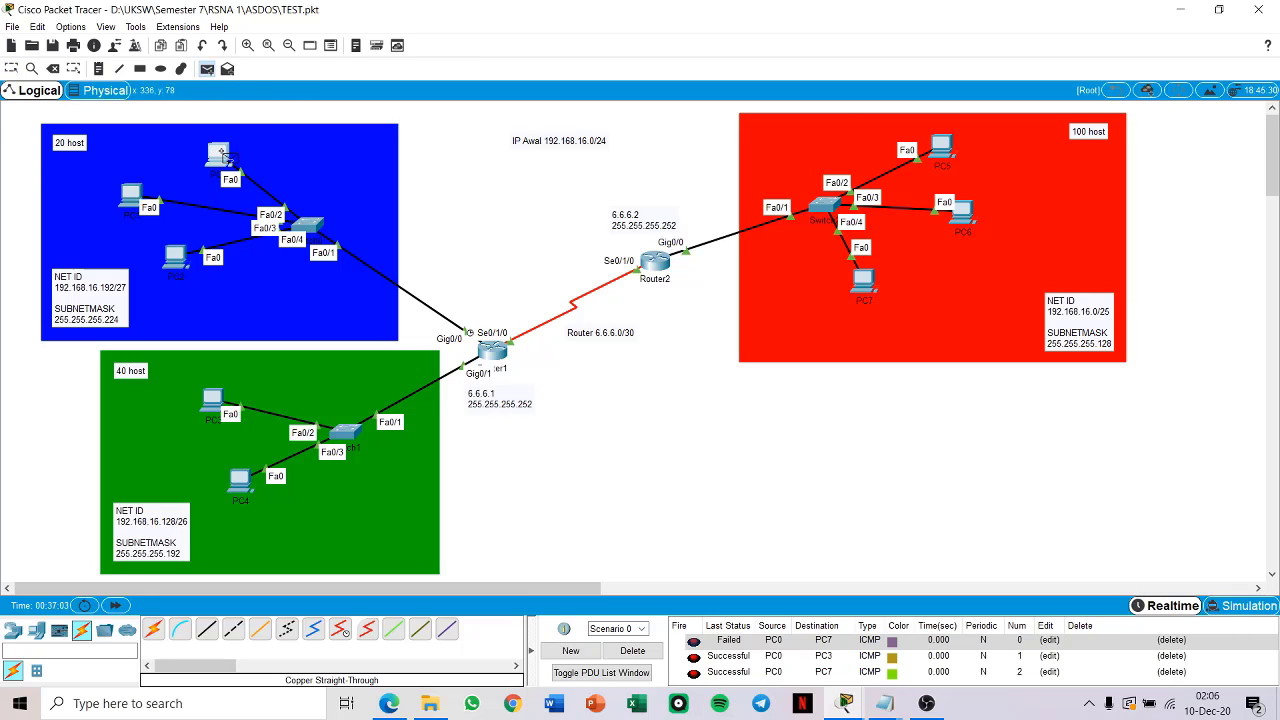
pyautogui.click(224, 158)
pyautogui.click(941, 150)
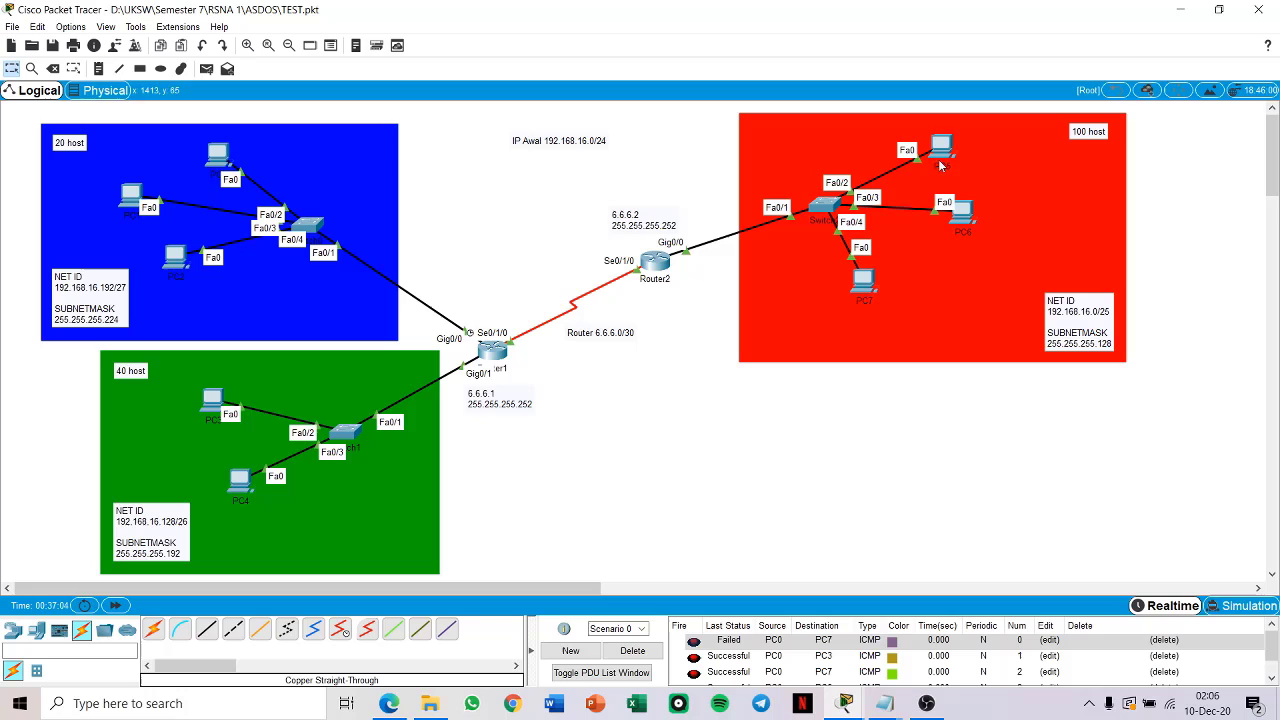
pyautogui.click(648, 651)
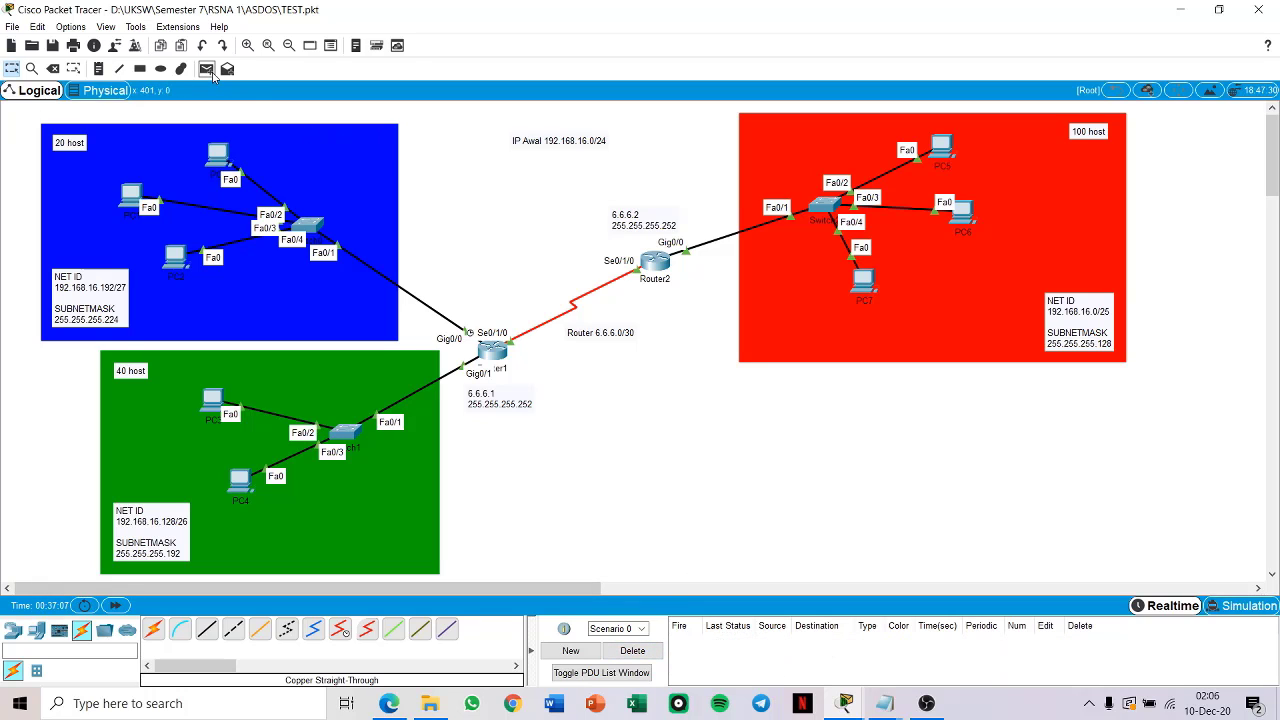
# Step: Send a new simple PDU from PC0 in the blue network to PC5 in the red network
pyautogui.click(206, 69)
pyautogui.click(218, 158)
pyautogui.click(941, 149)
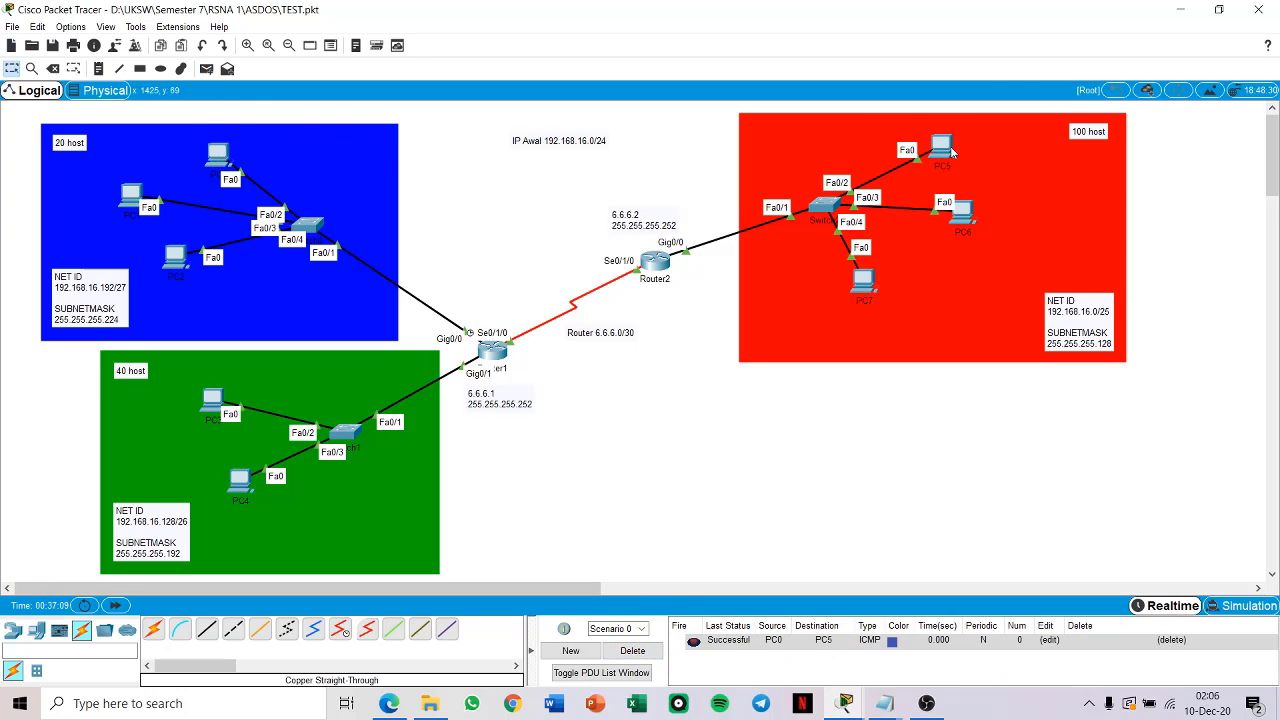
# Step: Test connectivity from PC0 to PC3 in the green network and from PC5 in the red network to PC0 with simple PDUs
pyautogui.click(206, 69)
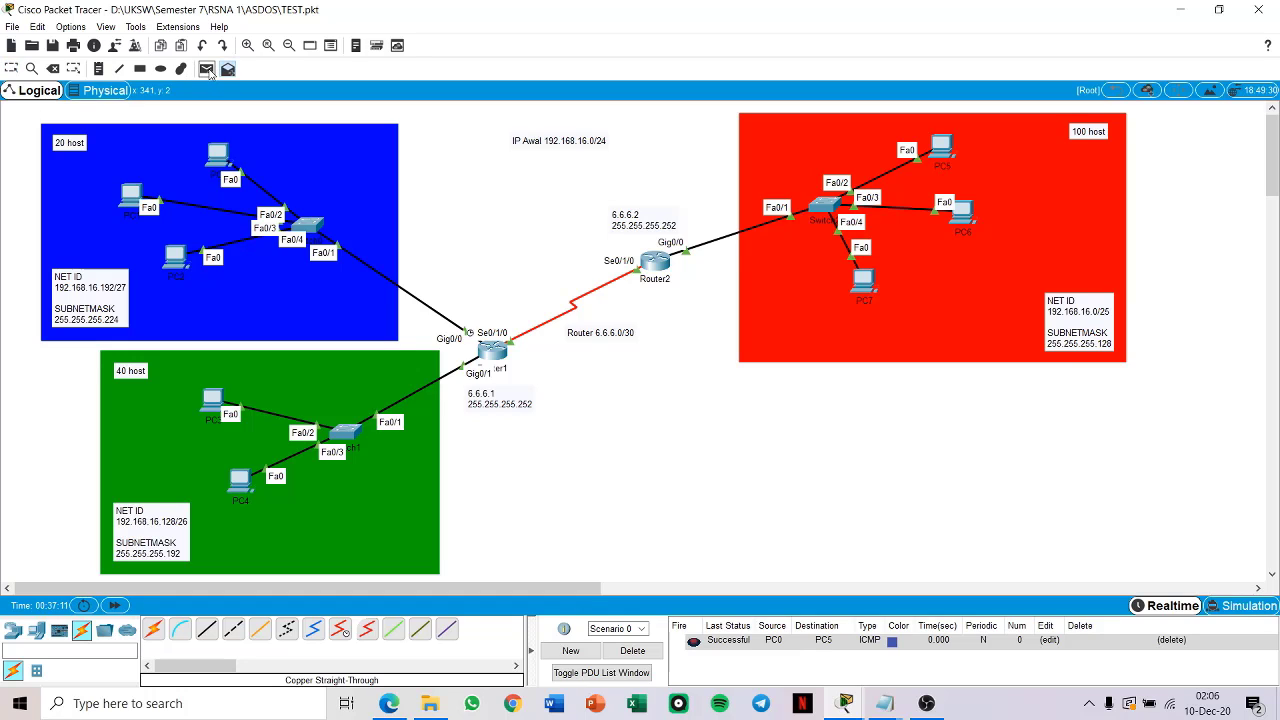
pyautogui.click(220, 158)
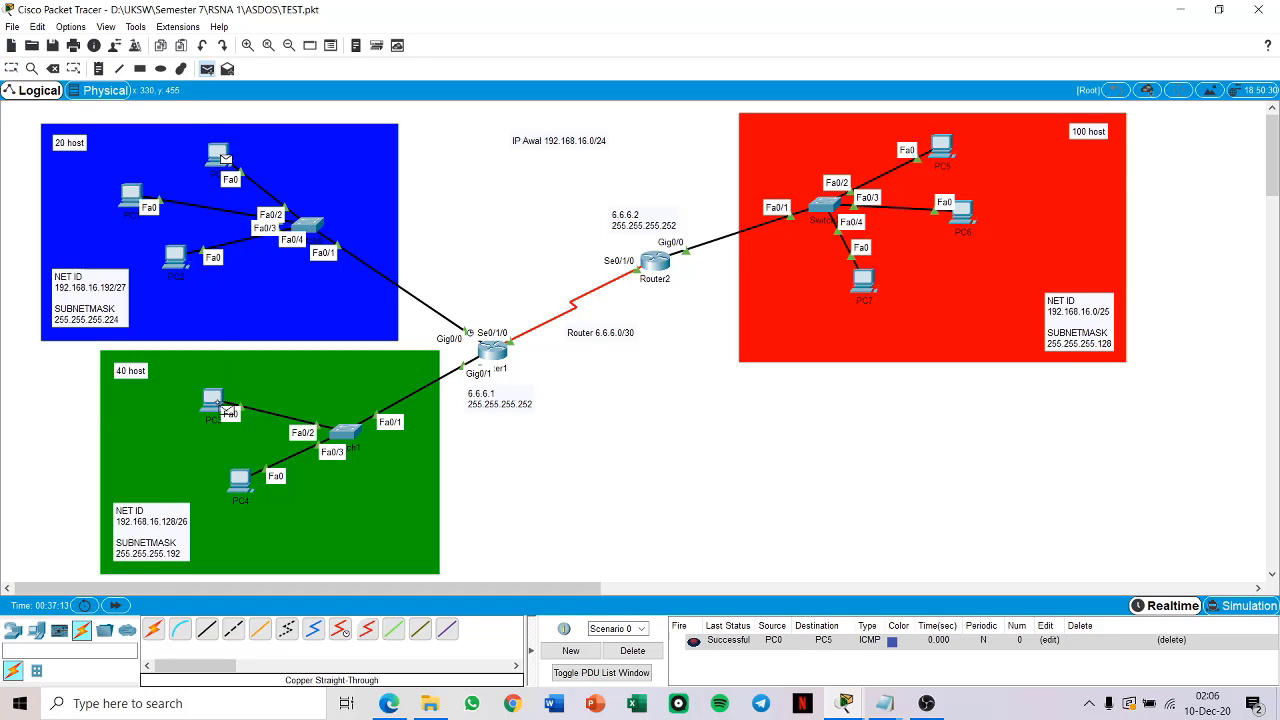
pyautogui.click(214, 400)
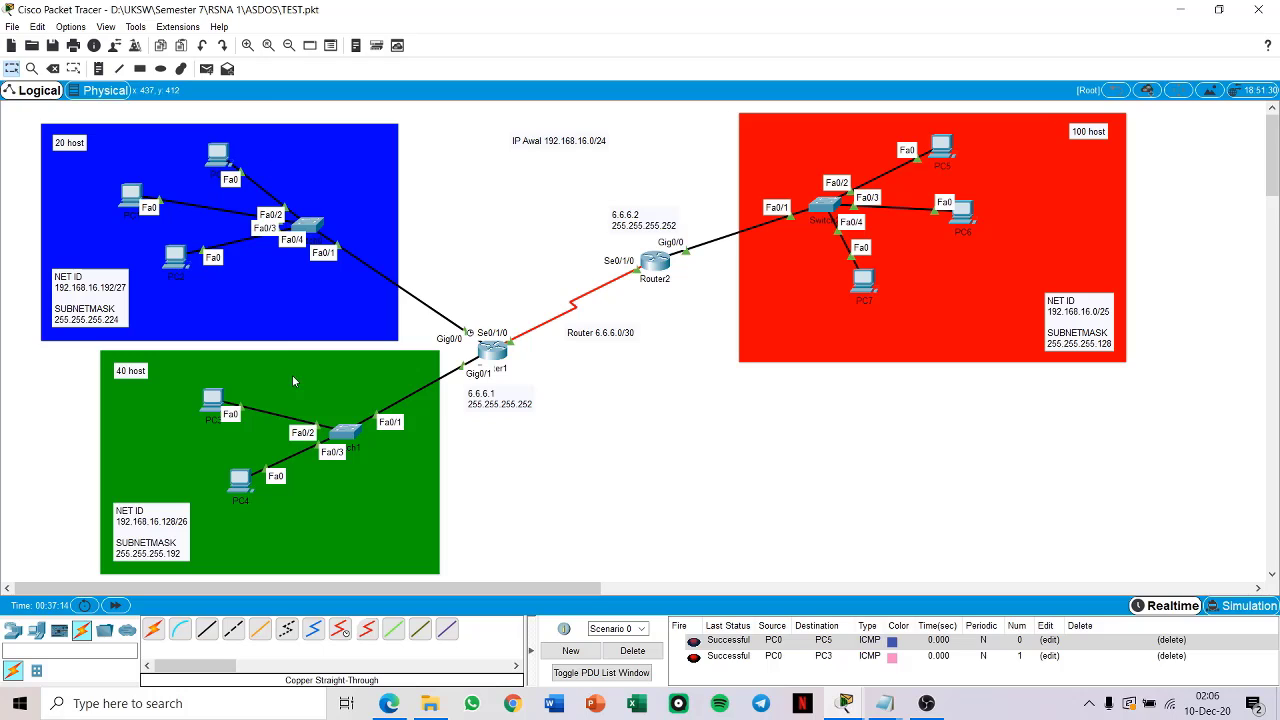
pyautogui.click(206, 69)
pyautogui.click(942, 148)
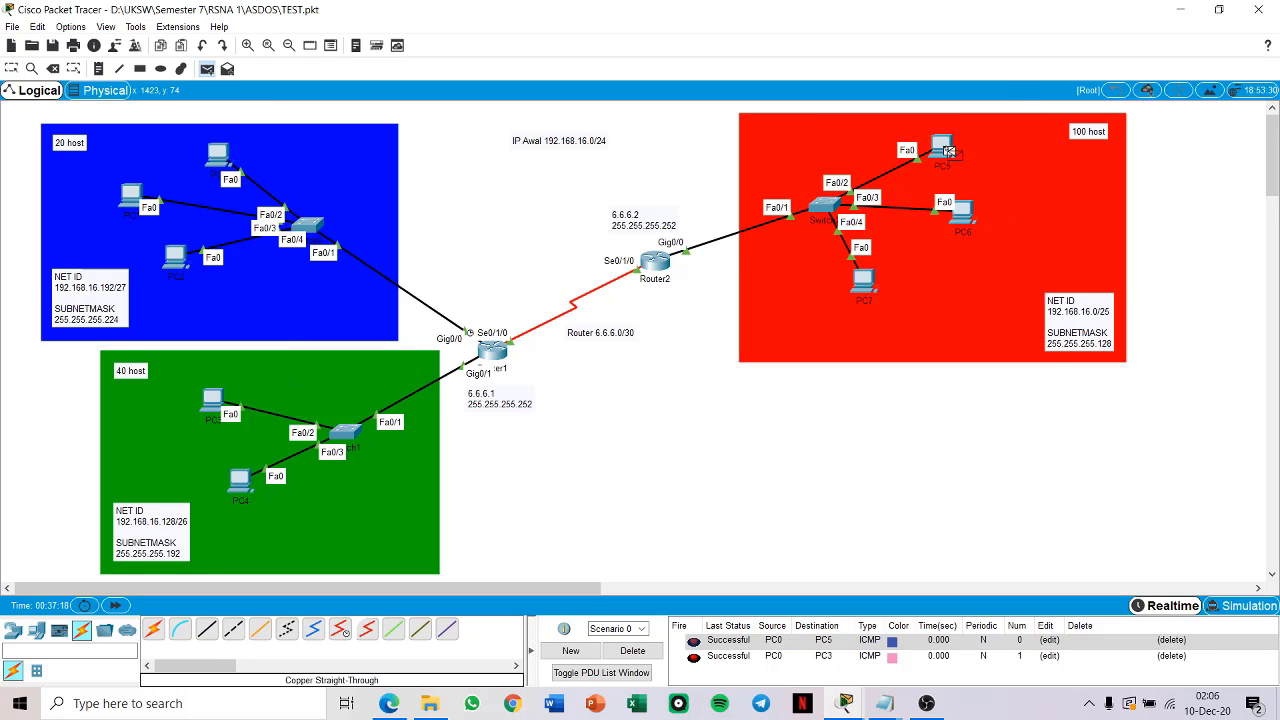
pyautogui.click(218, 153)
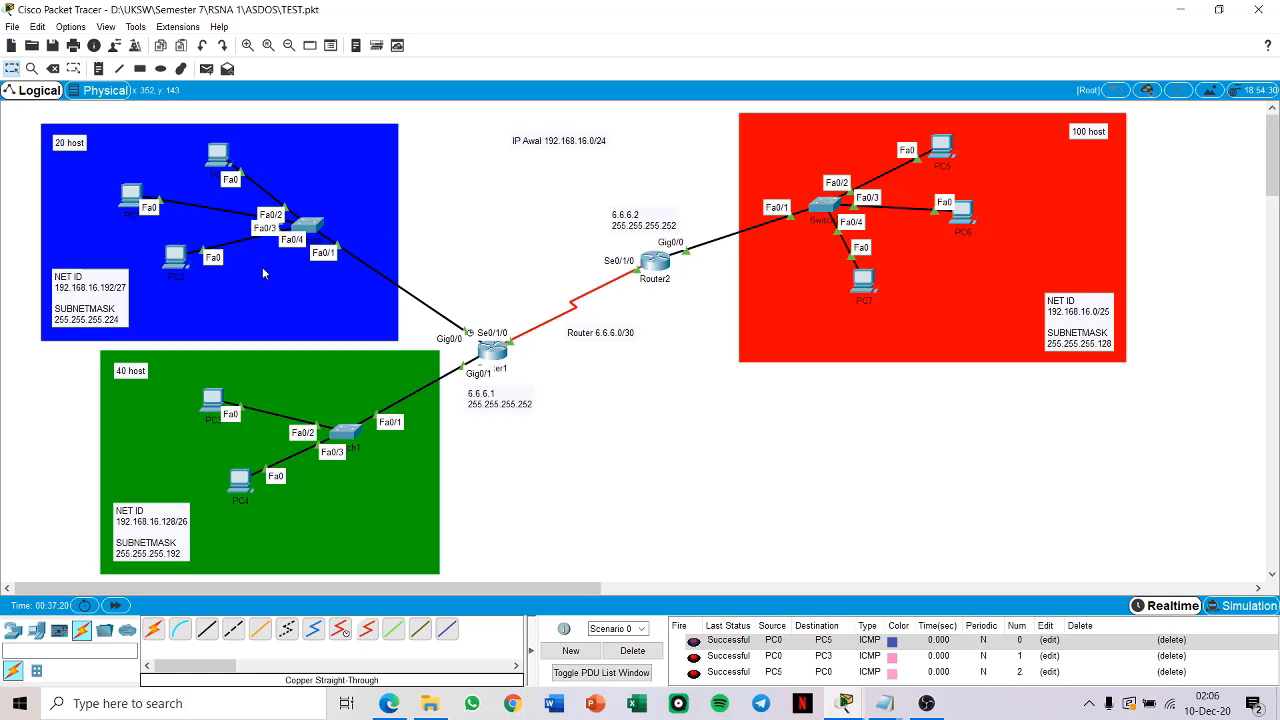
# Step: Delete all PDUs in Scenario 0 and send a simple PDU from PC5 in the red network to PC4 in the green network
pyautogui.click(632, 650)
pyautogui.click(206, 69)
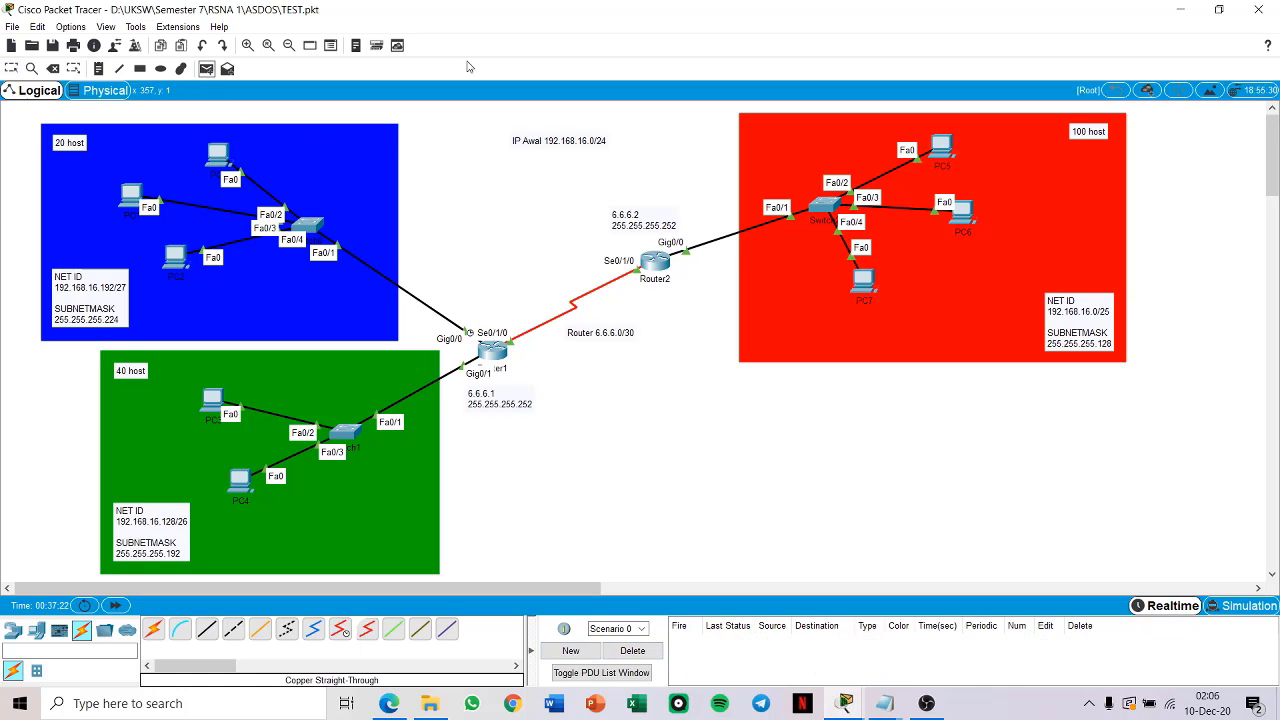
pyautogui.click(950, 150)
pyautogui.click(245, 482)
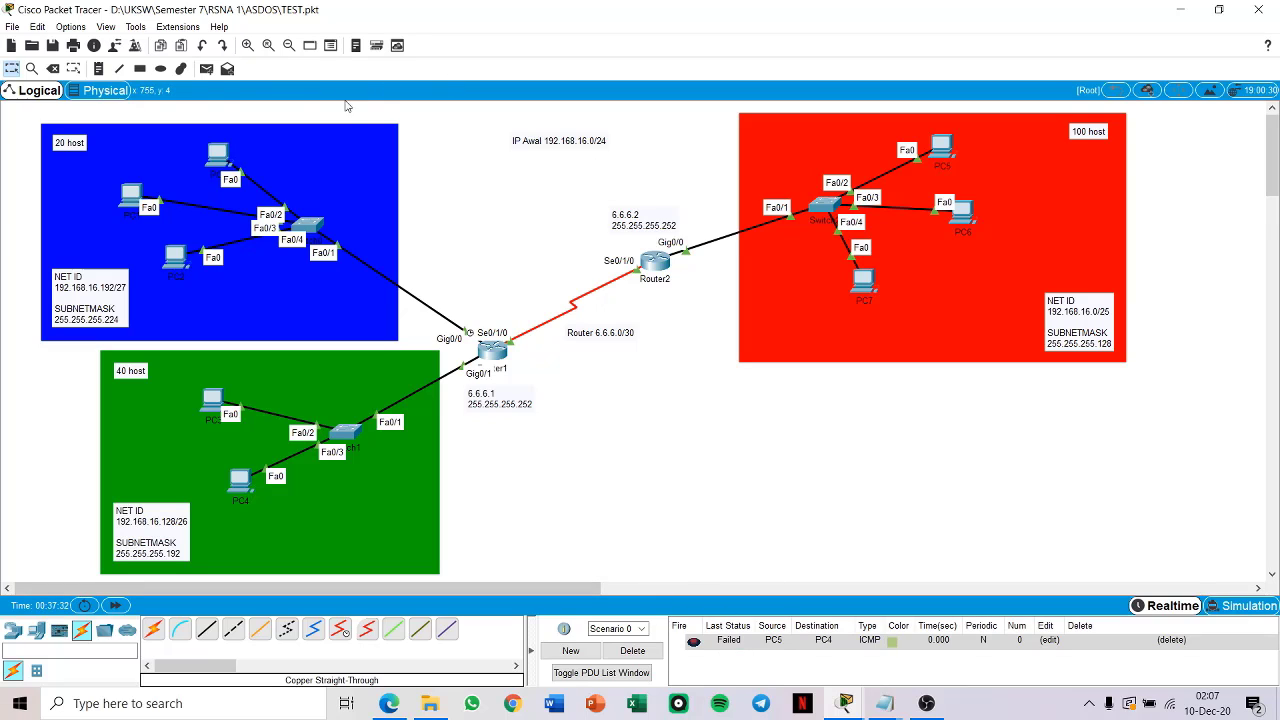
# Step: Repeat the simple PDU test from PC5 to PC4 and compare the statuses of both attempts
pyautogui.click(206, 68)
pyautogui.click(948, 150)
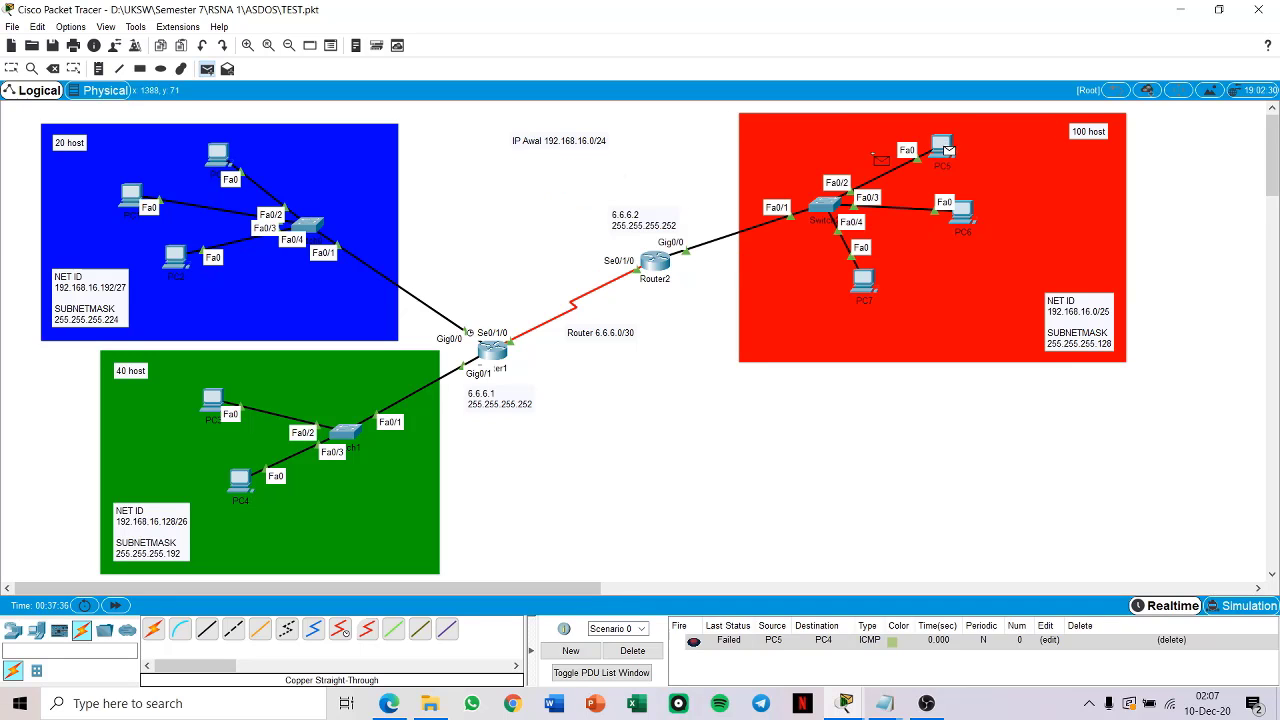
pyautogui.click(240, 482)
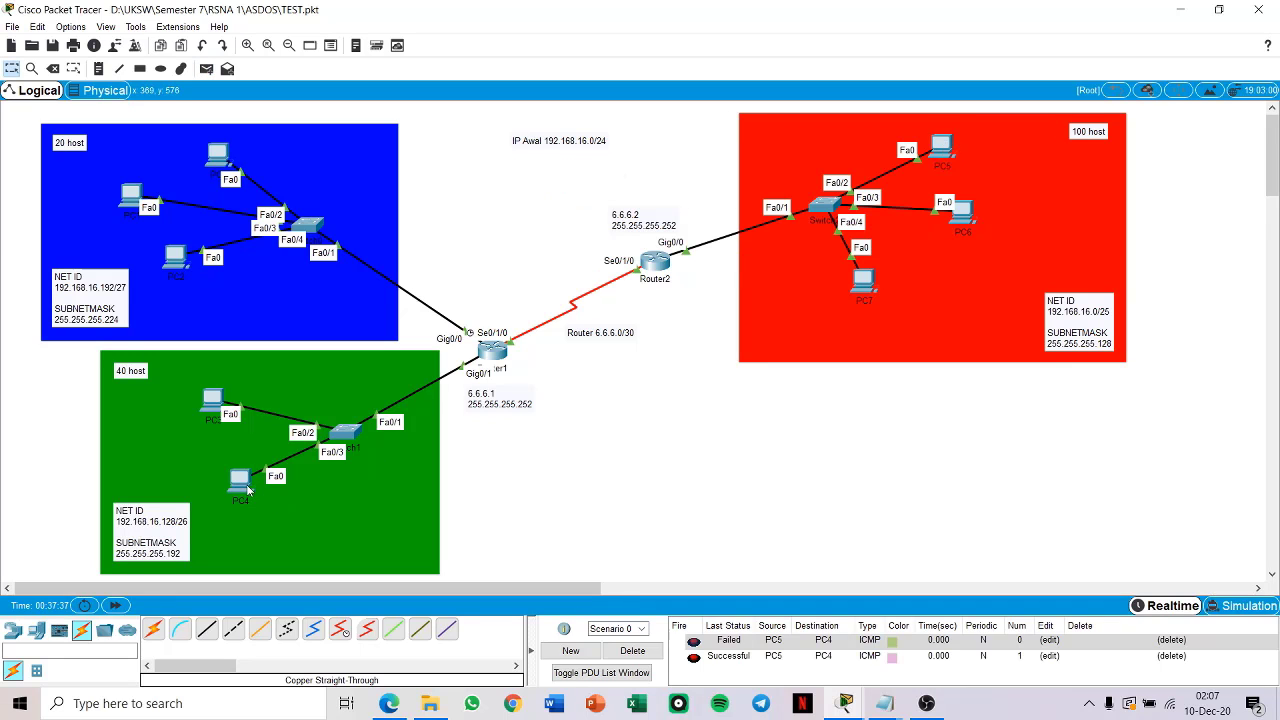
pyautogui.click(736, 658)
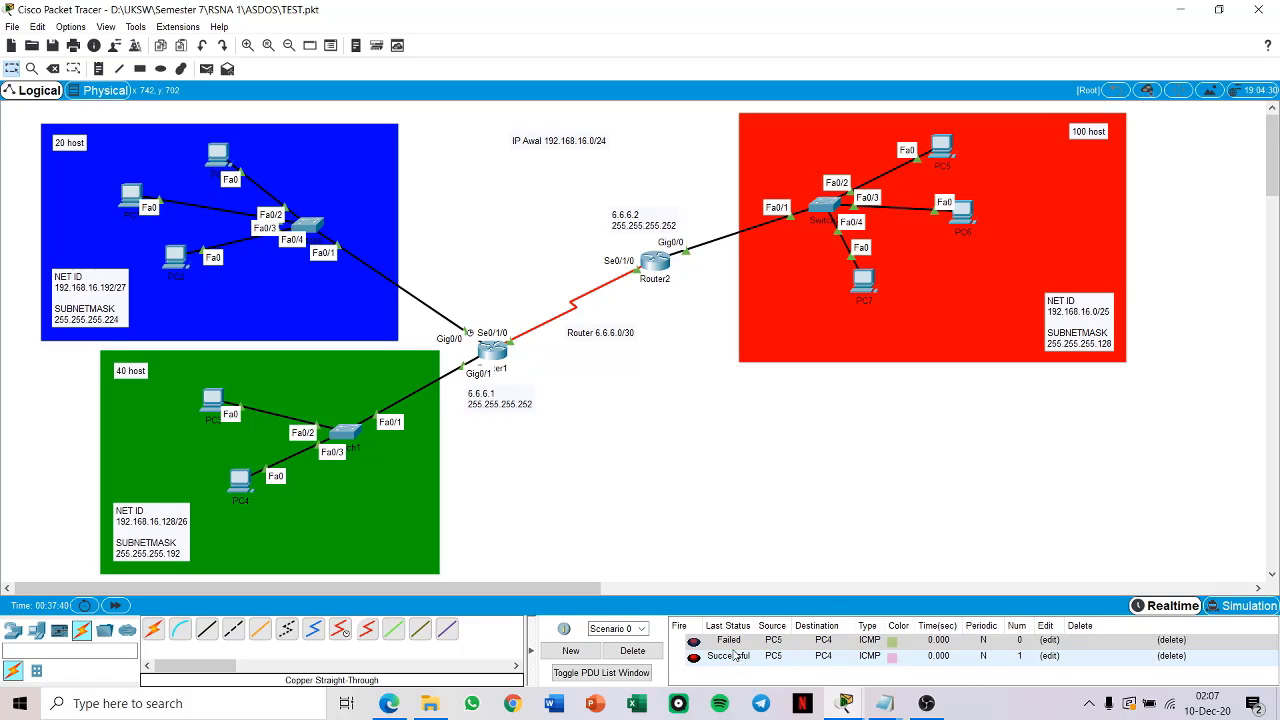
pyautogui.click(737, 644)
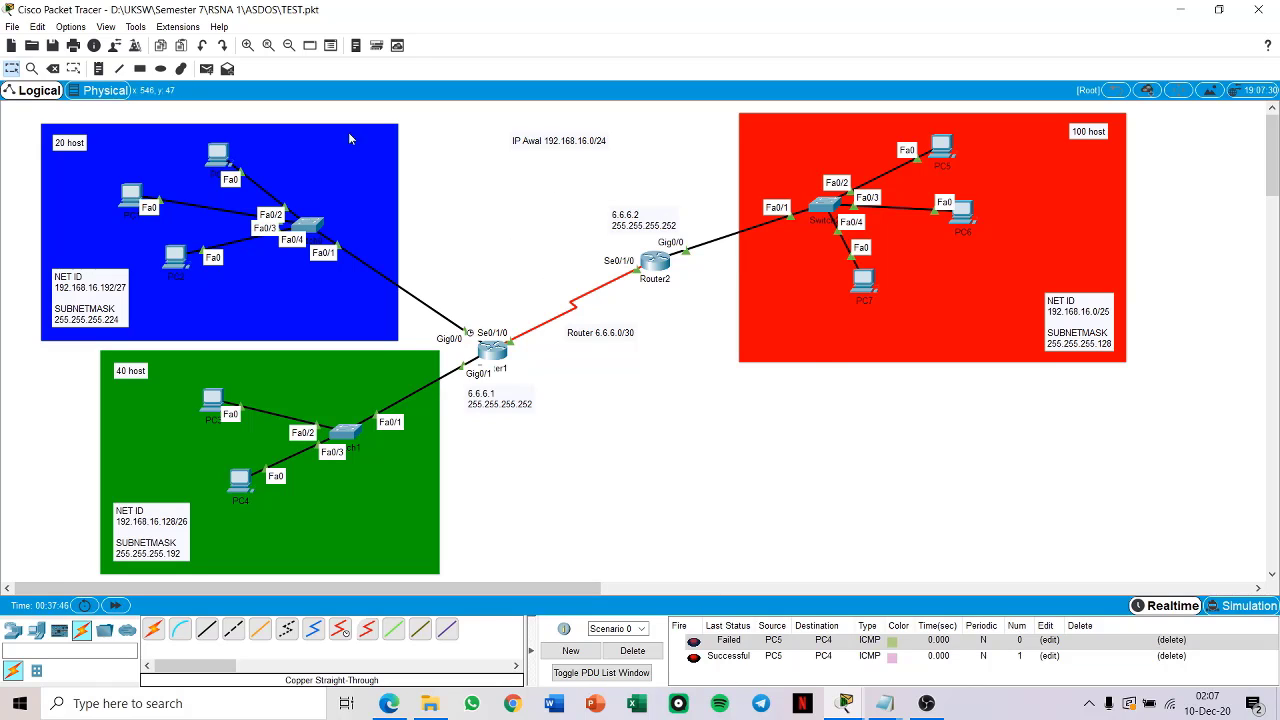
# Step: Test connectivity from PC4 in the green network to PC2 in the blue network with a simple PDU, and delete all PDUs in Scenario 0
pyautogui.click(207, 69)
pyautogui.click(243, 482)
pyautogui.click(179, 261)
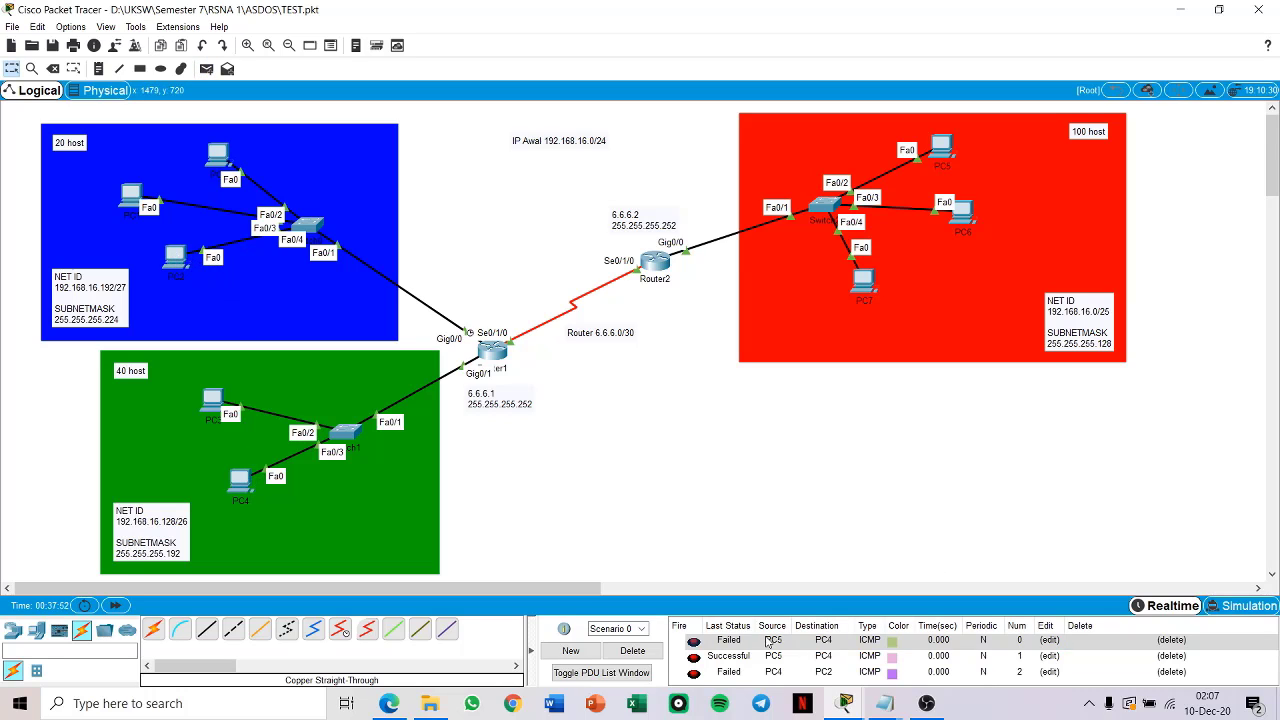
pyautogui.click(632, 650)
# Step: Send new simple PDUs from PC4 to PC2 in the blue network and to PC7 in the red network
pyautogui.click(206, 68)
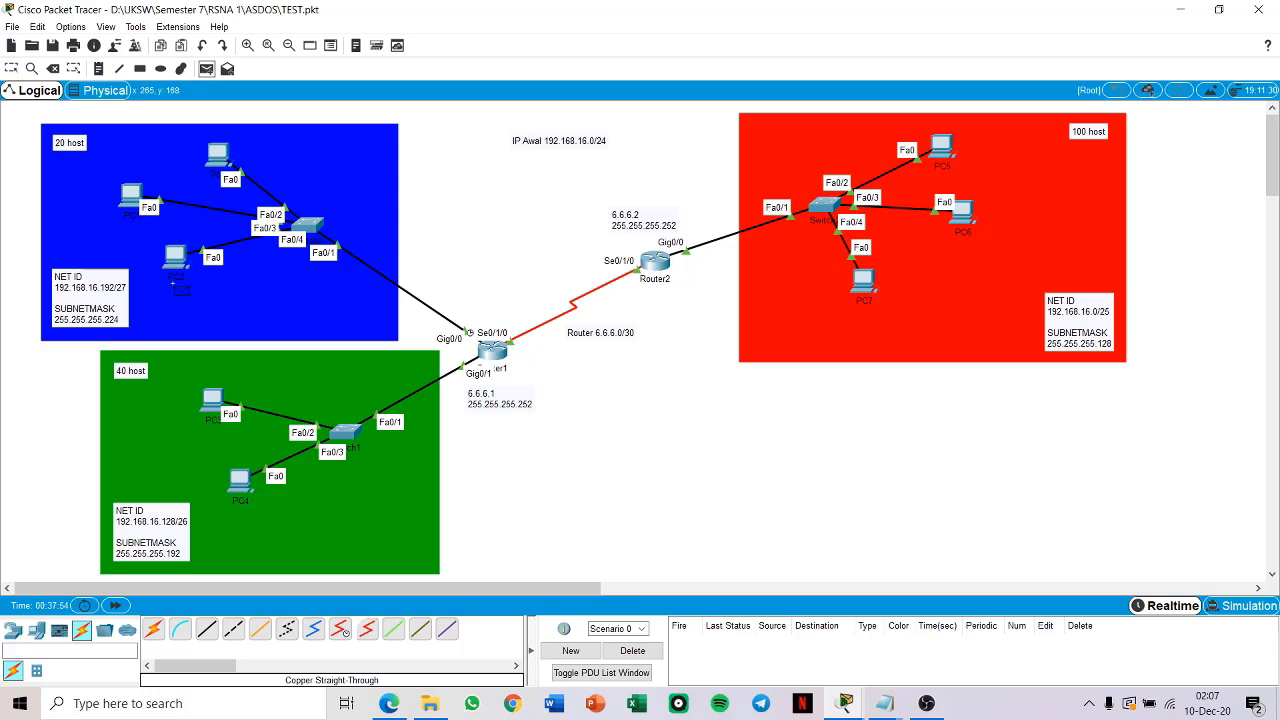
pyautogui.click(241, 481)
pyautogui.click(176, 258)
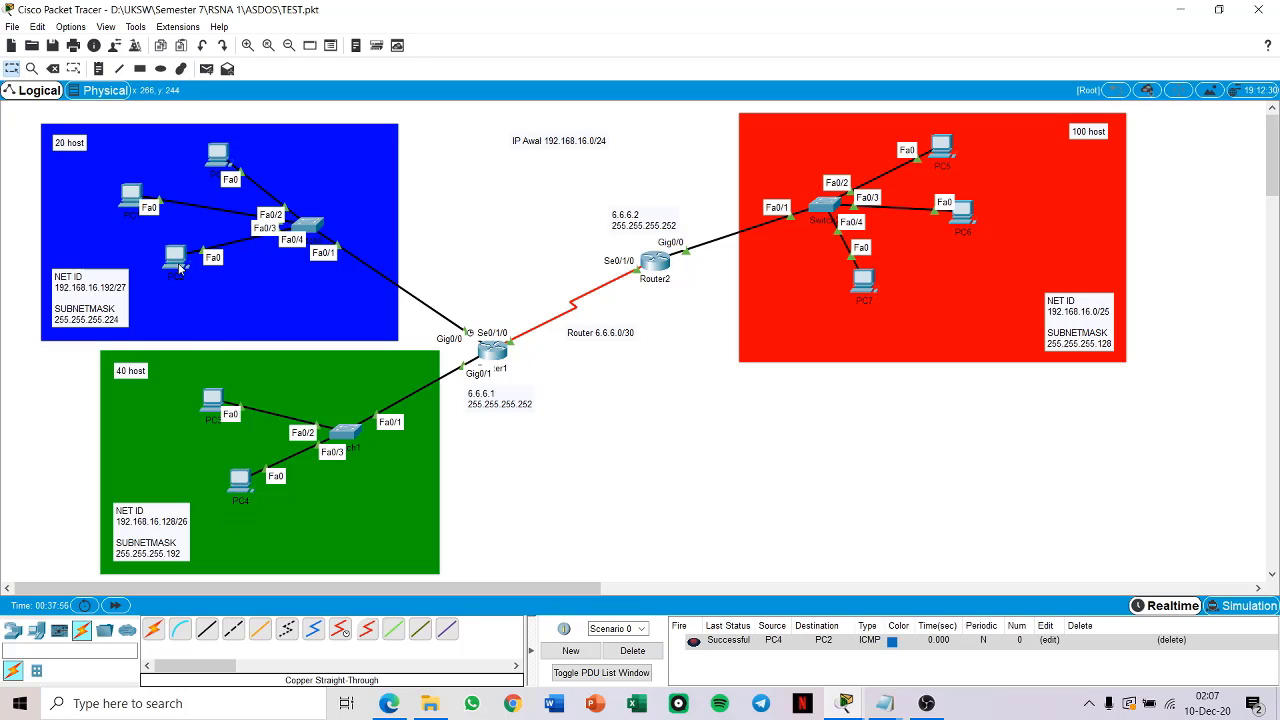
pyautogui.click(206, 68)
pyautogui.click(241, 481)
pyautogui.click(865, 281)
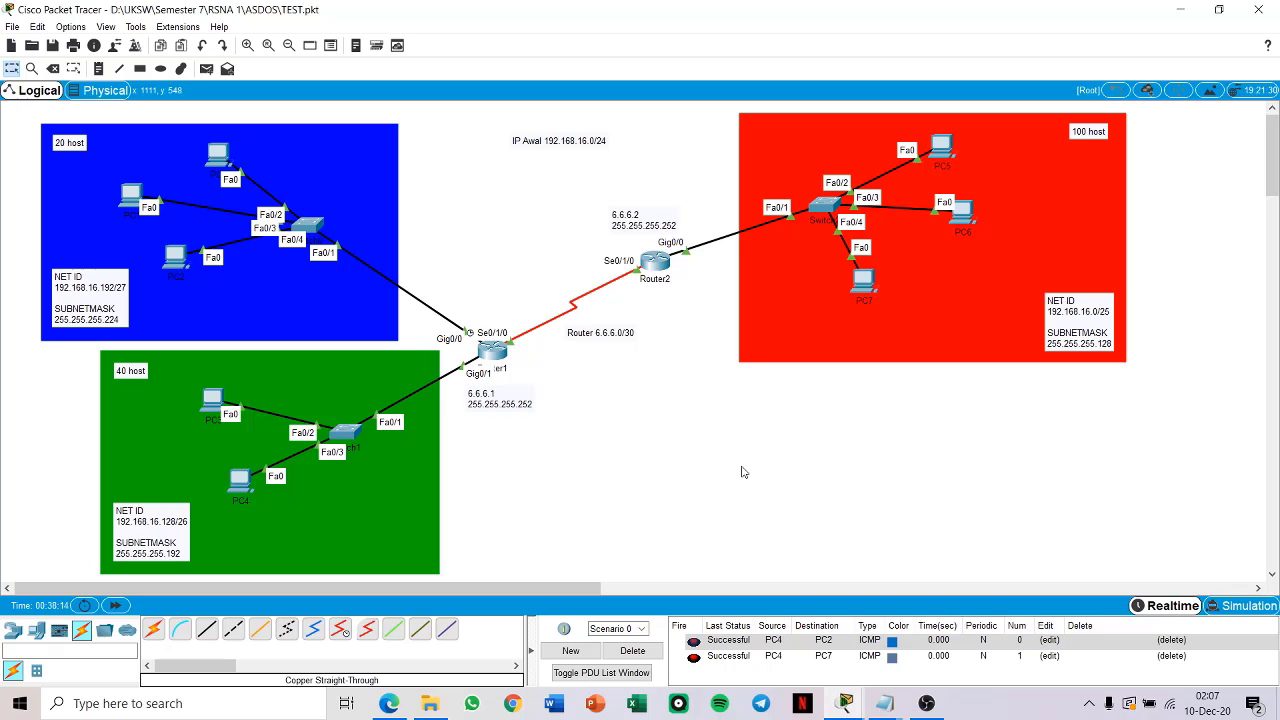
# Step: Review the subnet calculations and VLSM table in the Notepad routing notes, and return to the Packet Tracer topology
pyautogui.moveTo(884, 703)
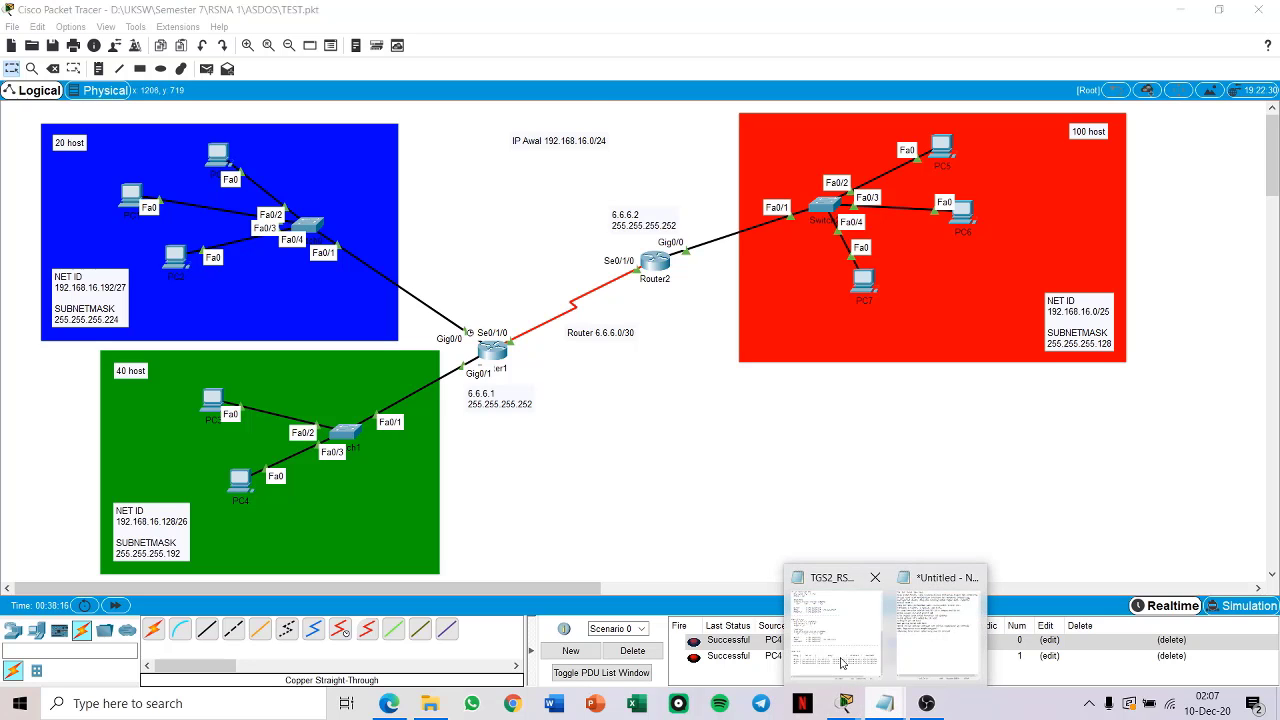
pyautogui.click(824, 643)
pyautogui.scroll(13, 1010, 243)
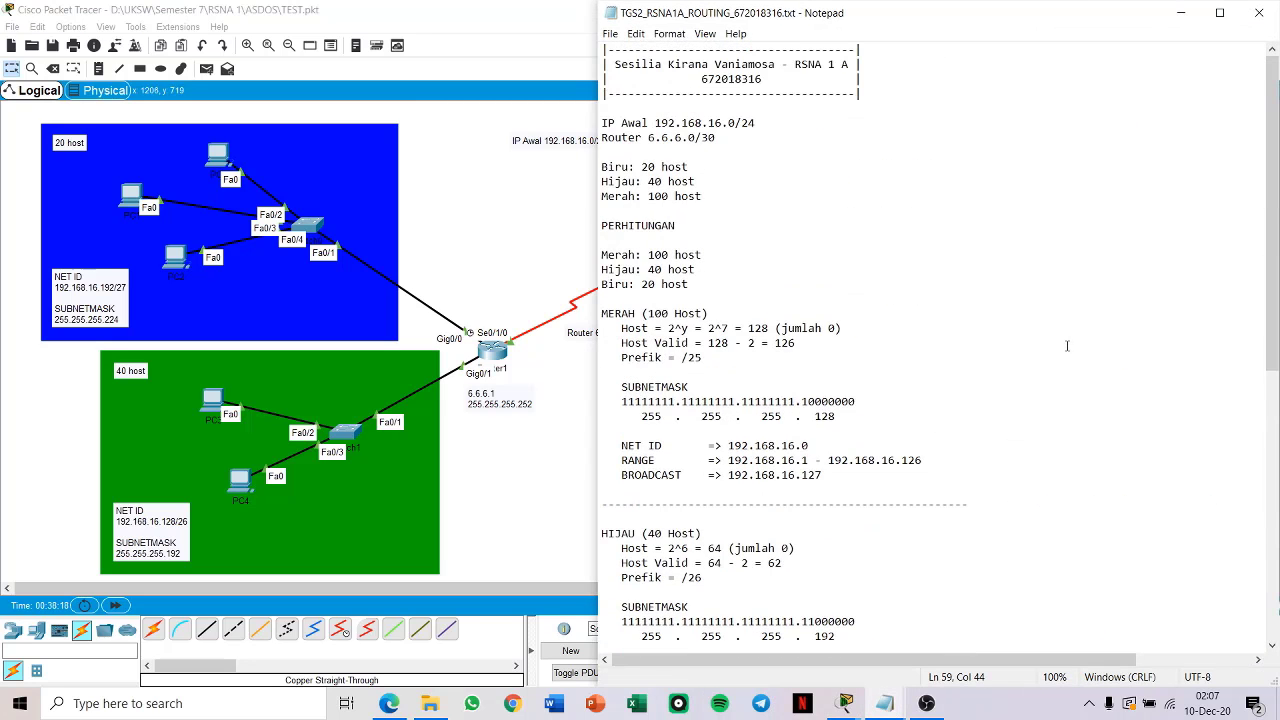
pyautogui.scroll(-9, 1036, 349)
pyautogui.scroll(-4, 1036, 349)
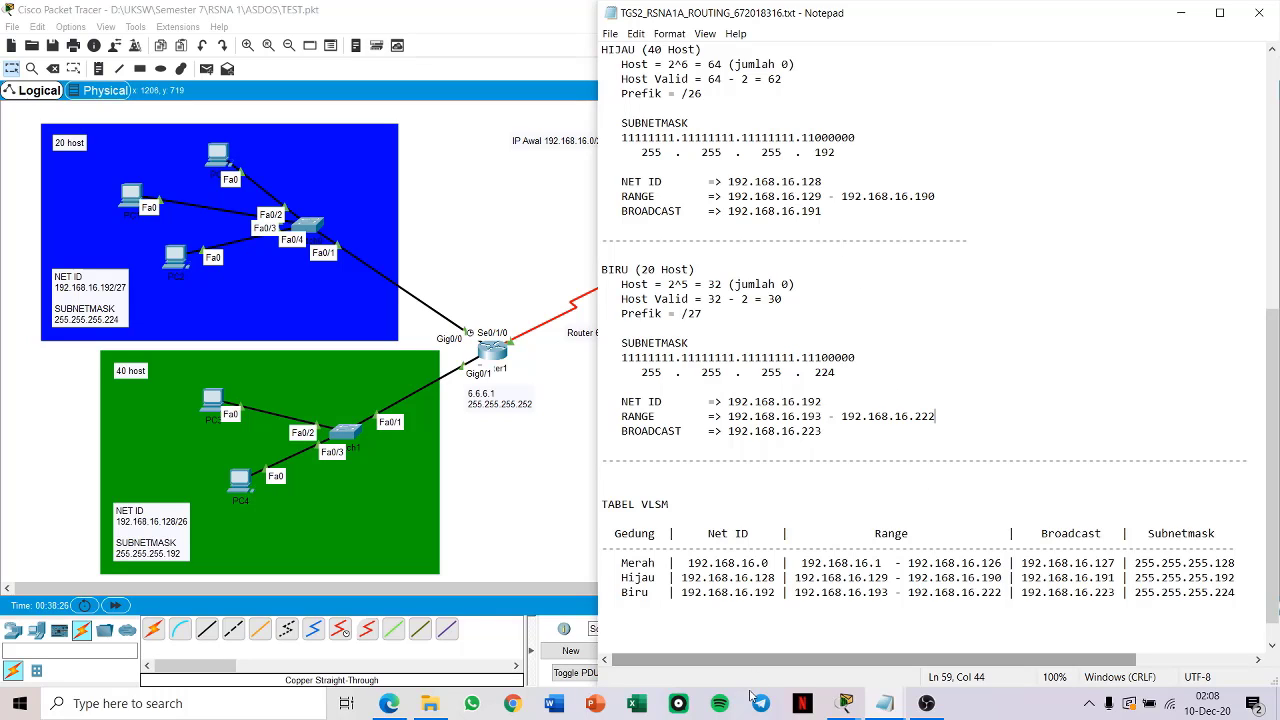
pyautogui.scroll(-1, 751, 515)
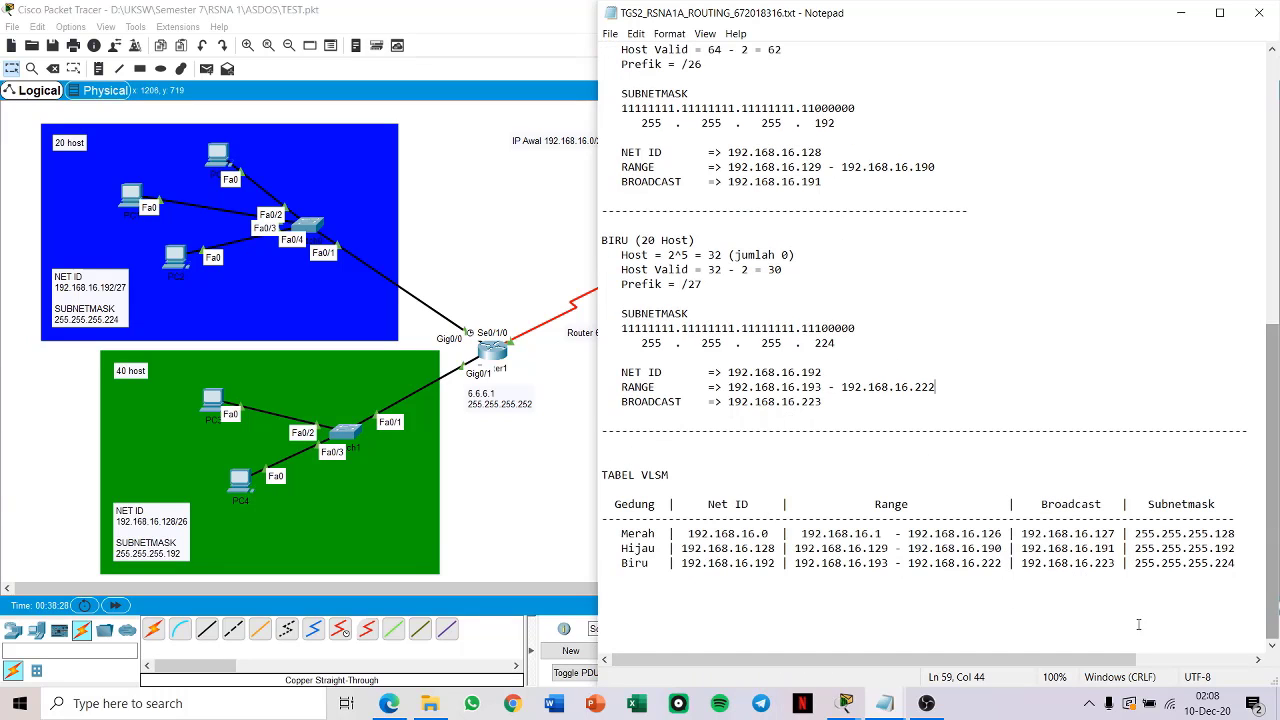
pyautogui.click(1181, 17)
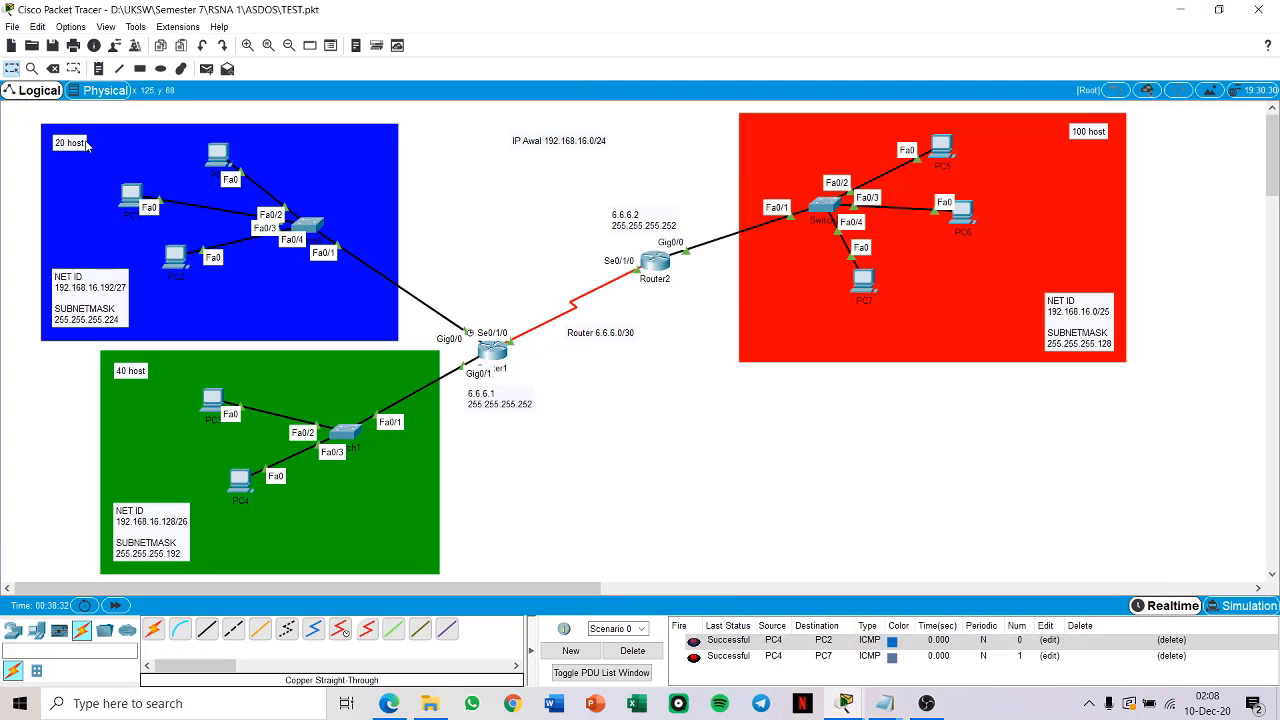